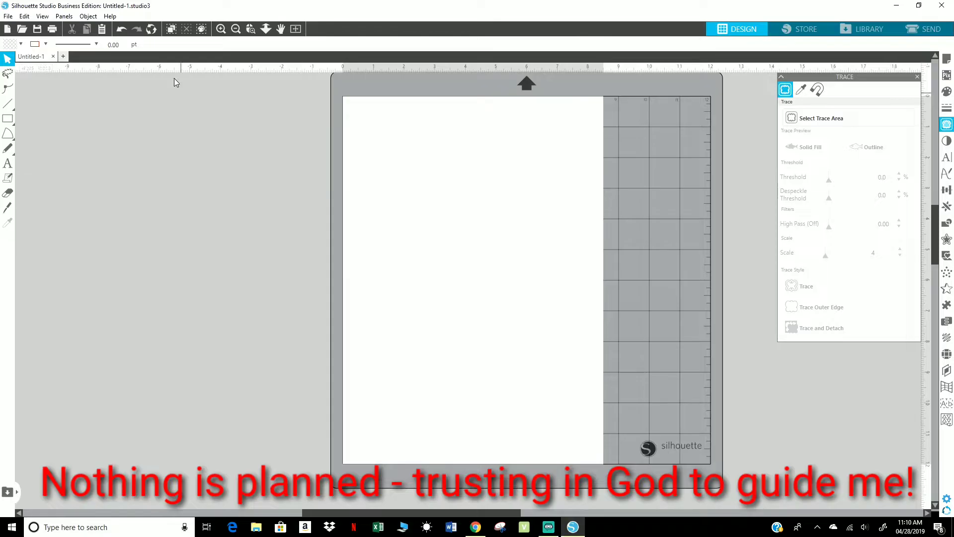
Step: Merge the Dog Tag.jpg image from the Desktop into the current document
click(8, 18)
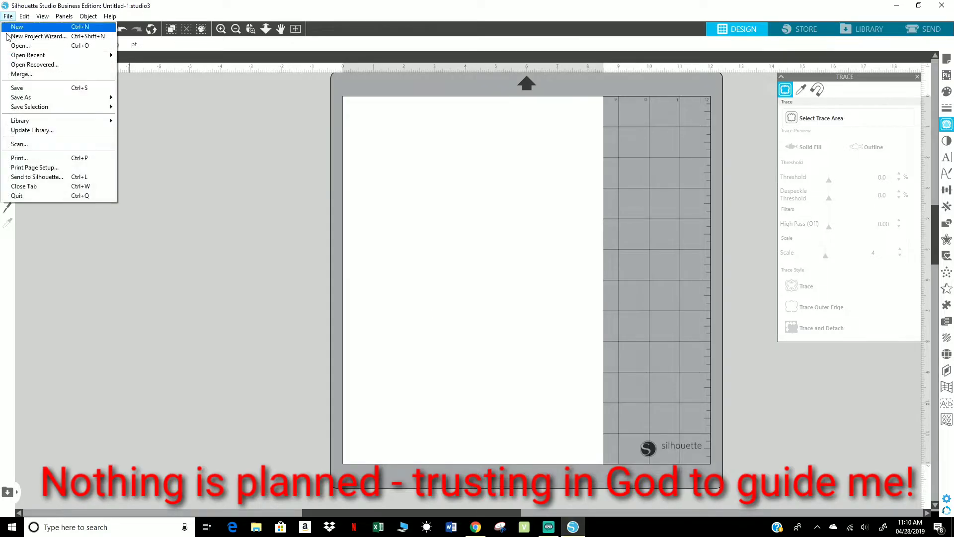
click(21, 74)
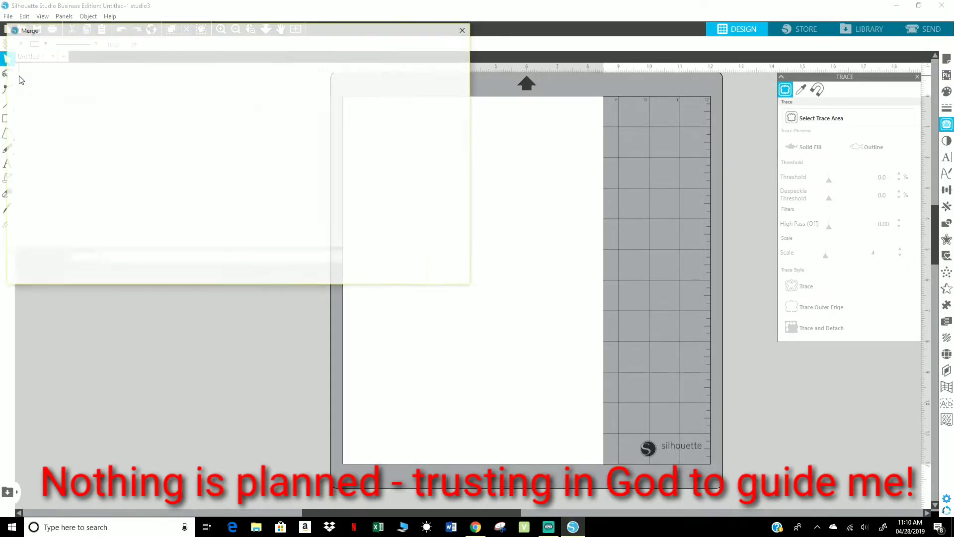
click(40, 90)
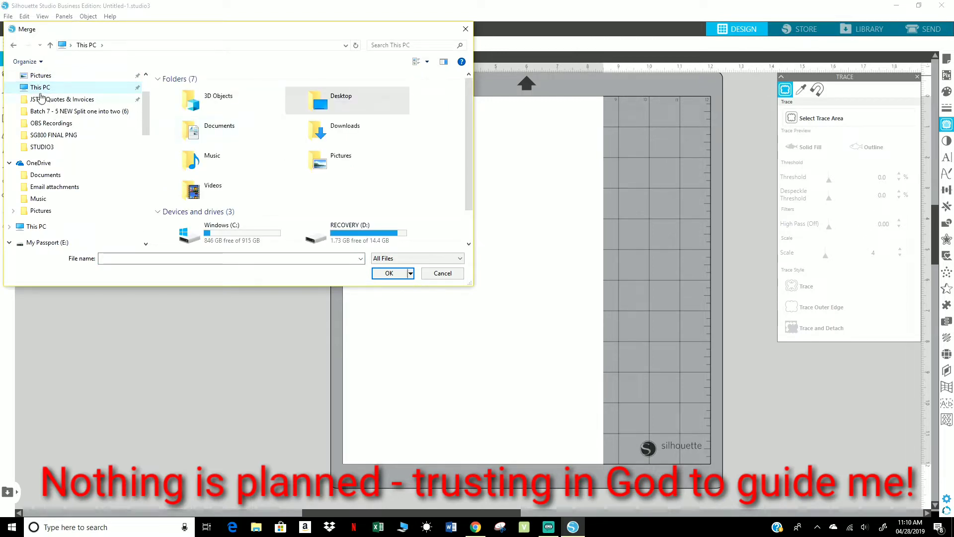
scroll(41, 97, up, 2)
click(44, 95)
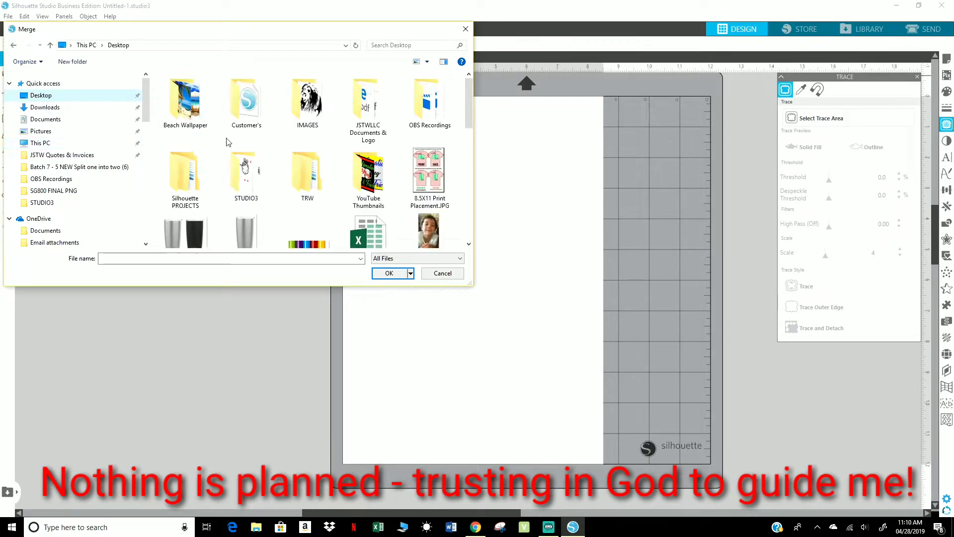
scroll(279, 177, down, 3)
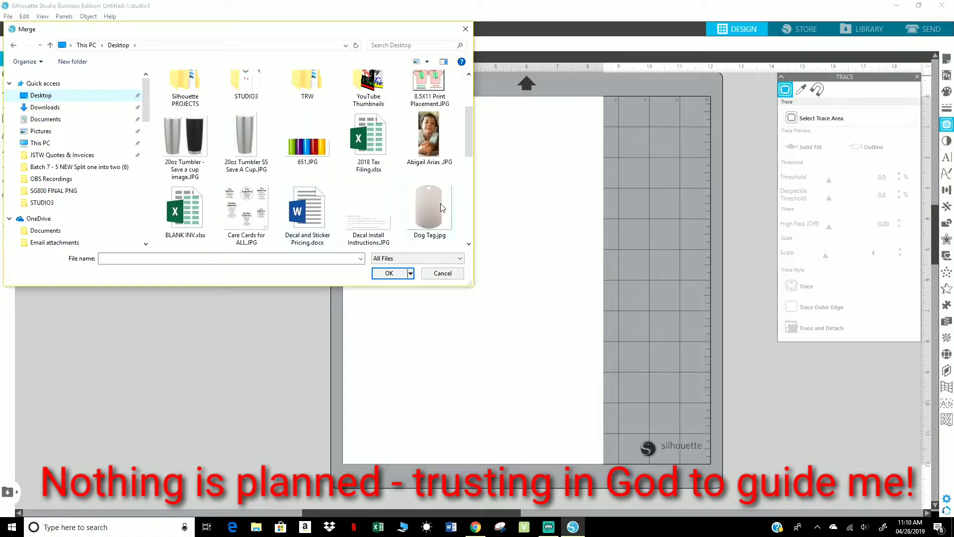
double_click(442, 207)
Step: Enlarge the dog tag image proportionally to about 5.9 in wide and move it toward the middle of the page
click(381, 152)
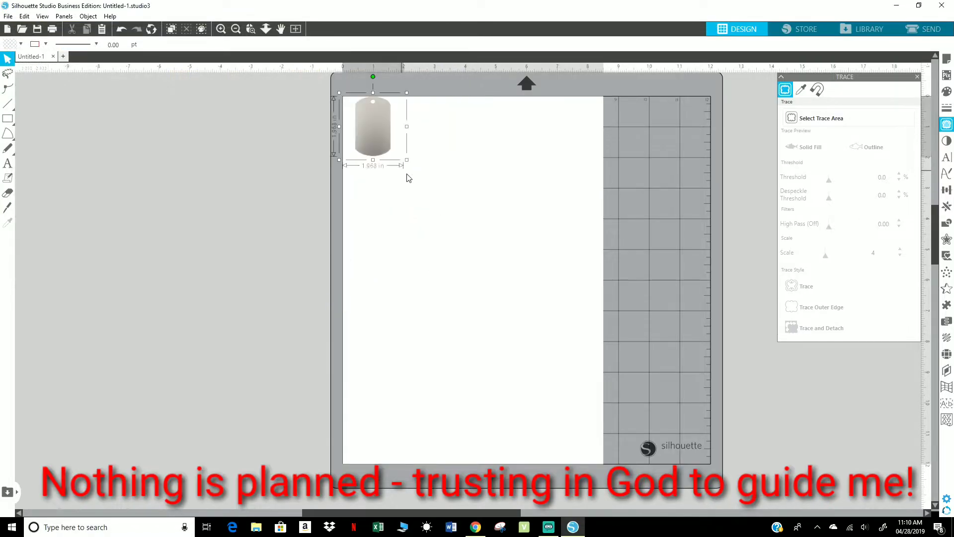
drag(407, 159, 528, 284)
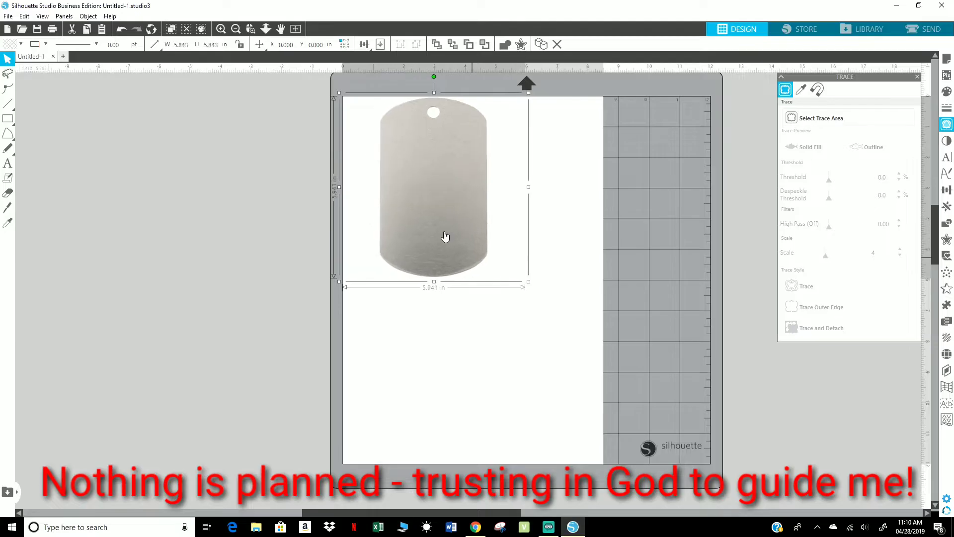
drag(447, 234, 474, 309)
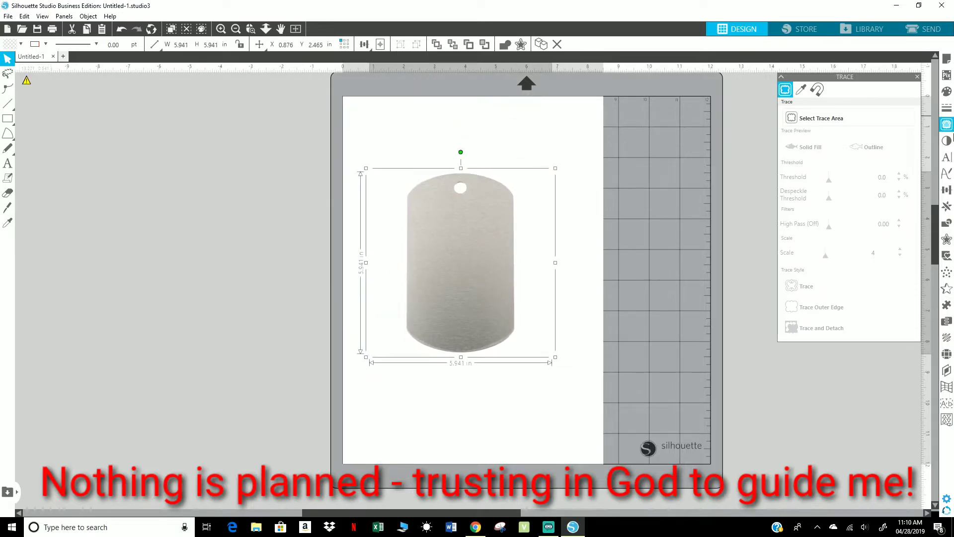
Step: Trace the dog tag within an area about 7.0 by 9.2 in at an 85% threshold, and delete the source image
click(845, 118)
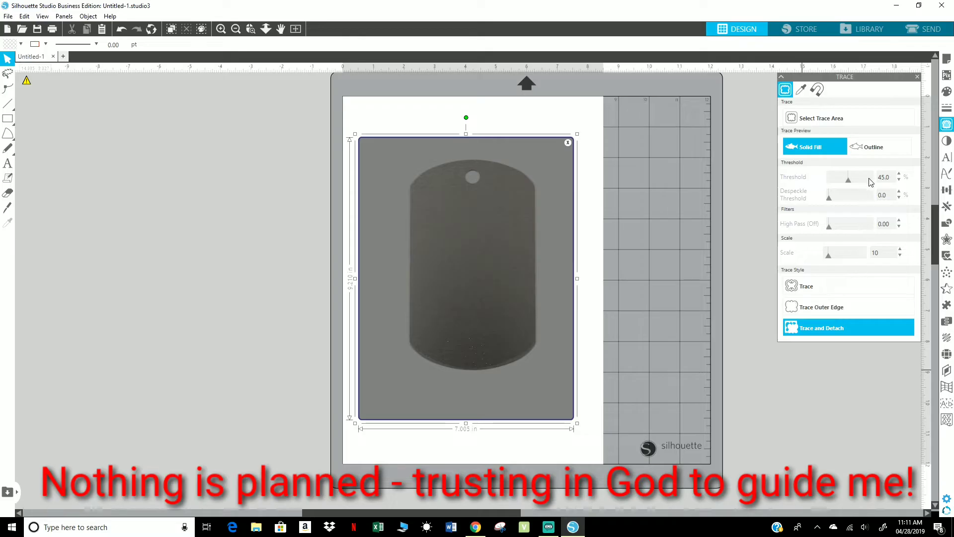
click(869, 180)
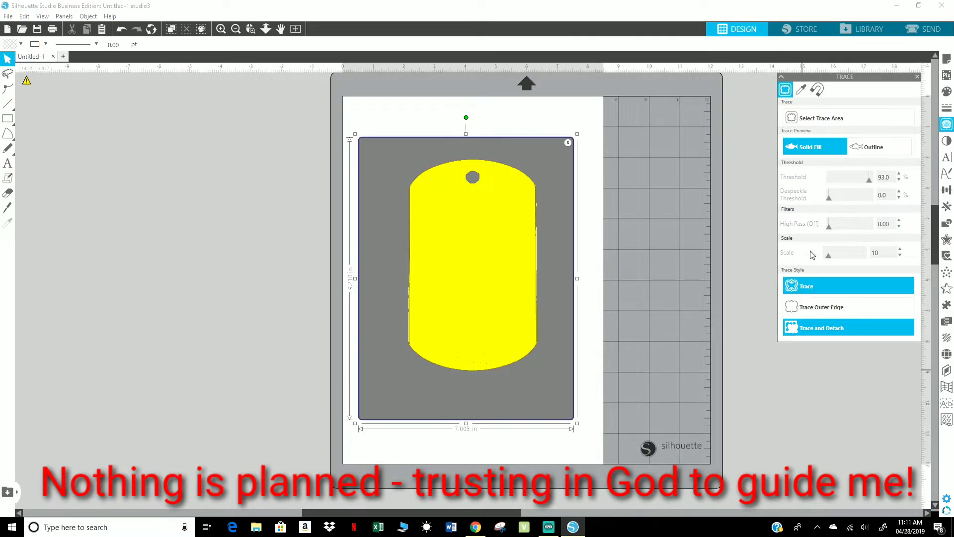
click(898, 182)
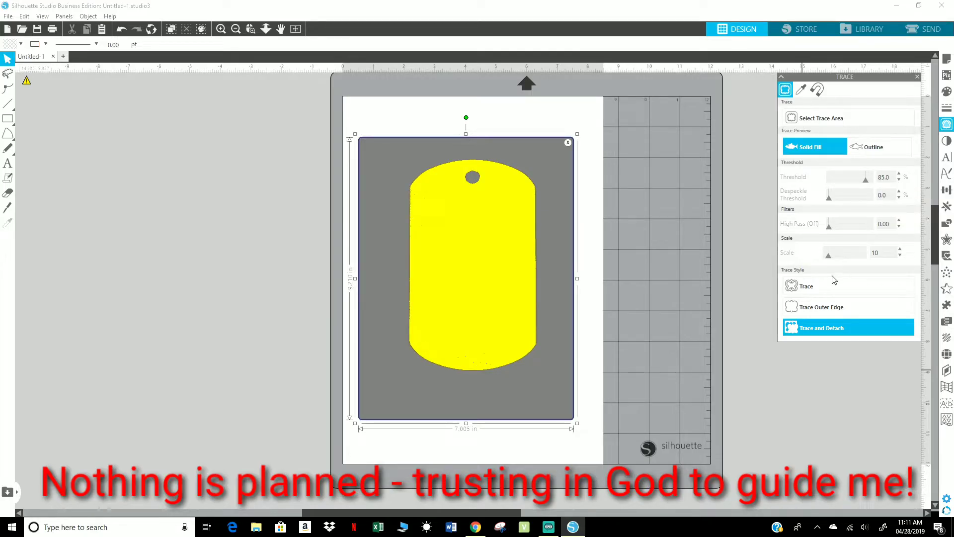
click(799, 290)
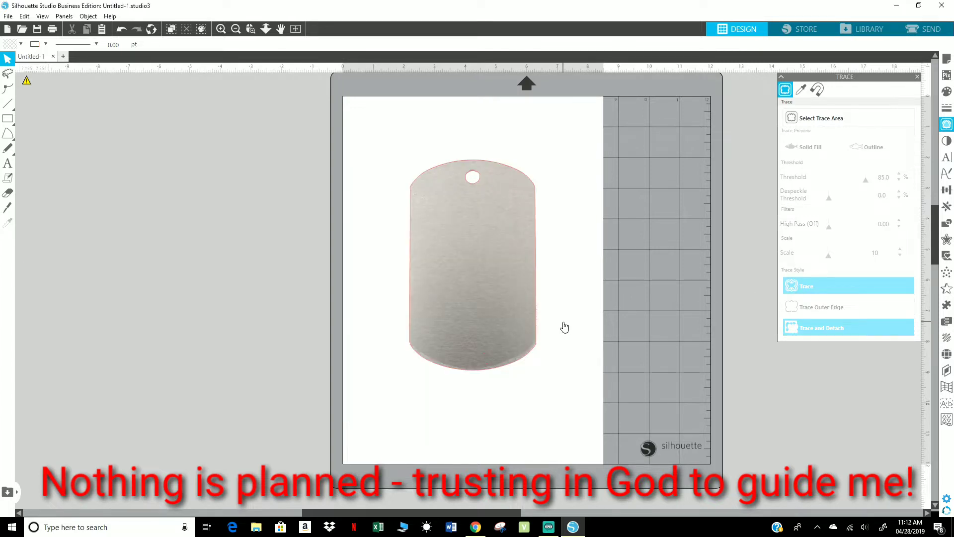
key(Delete)
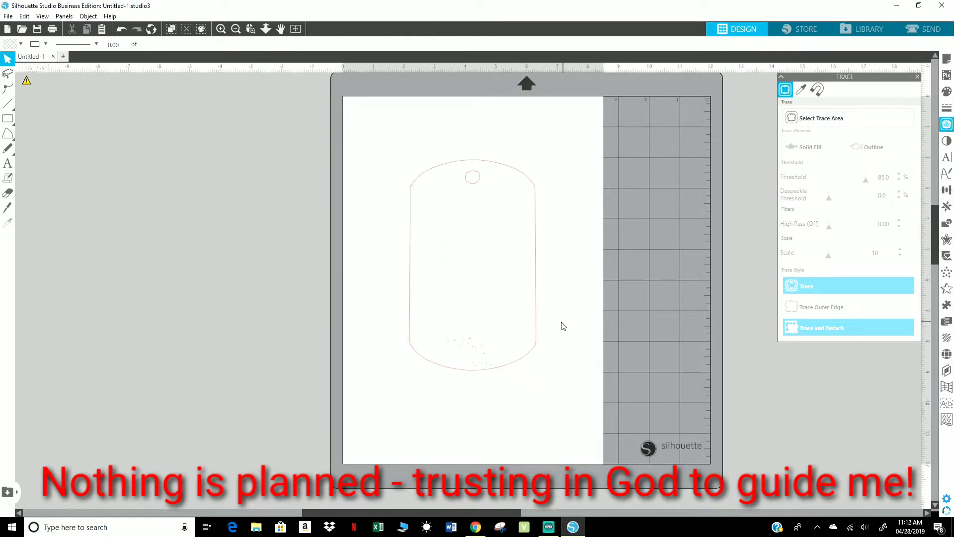
Step: Release the compound path of the traced dog tag and deselect the resulting pieces
scroll(477, 183, up, 1)
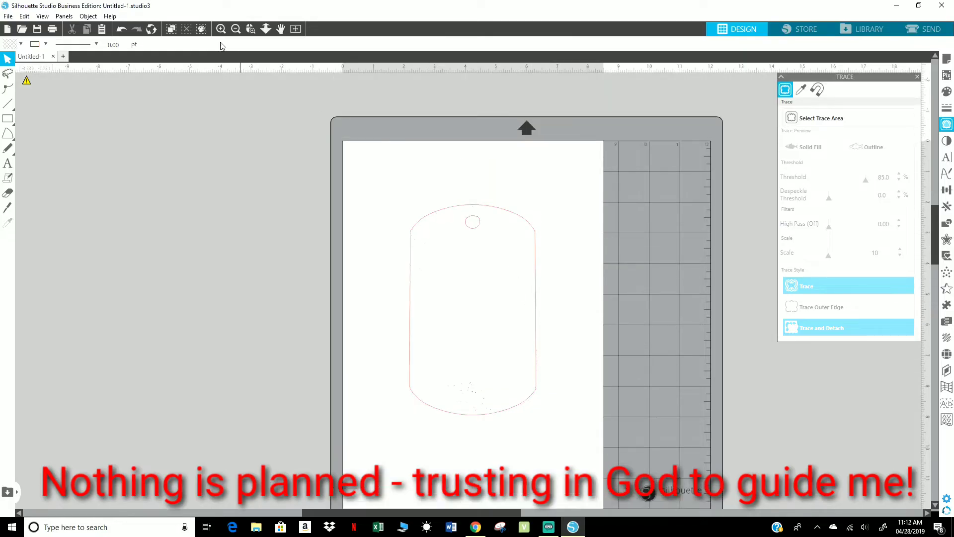
click(265, 28)
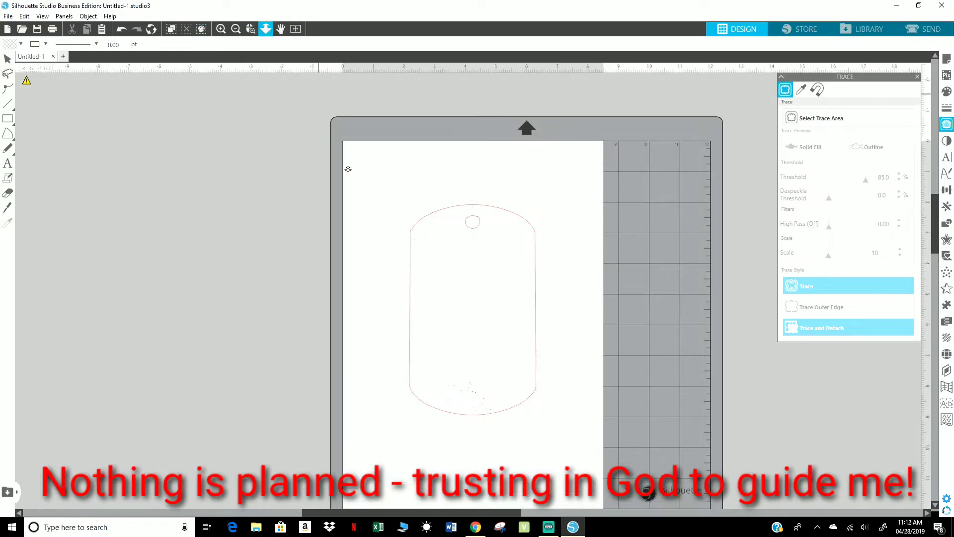
mouse_move(377, 345)
mouse_down()
mouse_move(379, 315)
mouse_move(369, 324)
mouse_move(372, 458)
mouse_up()
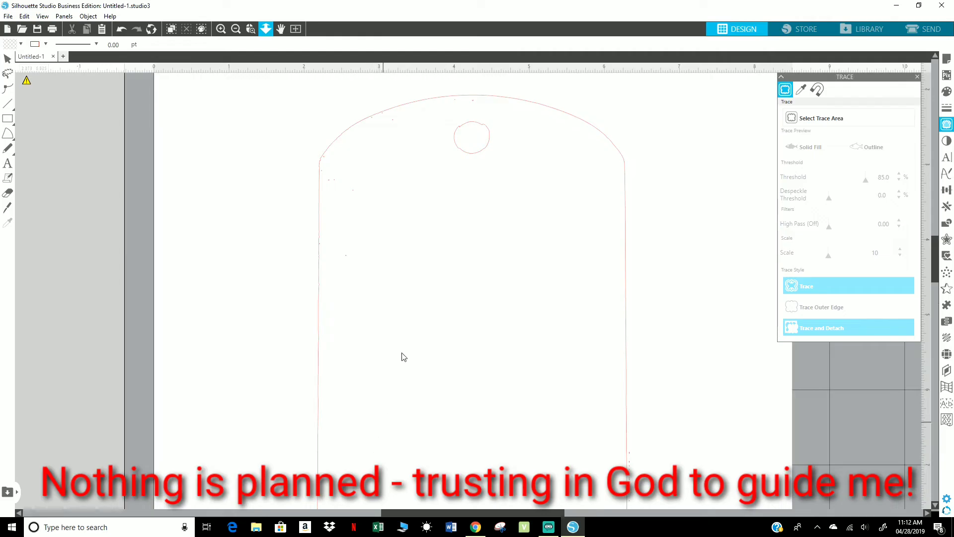
scroll(428, 292, up, 1)
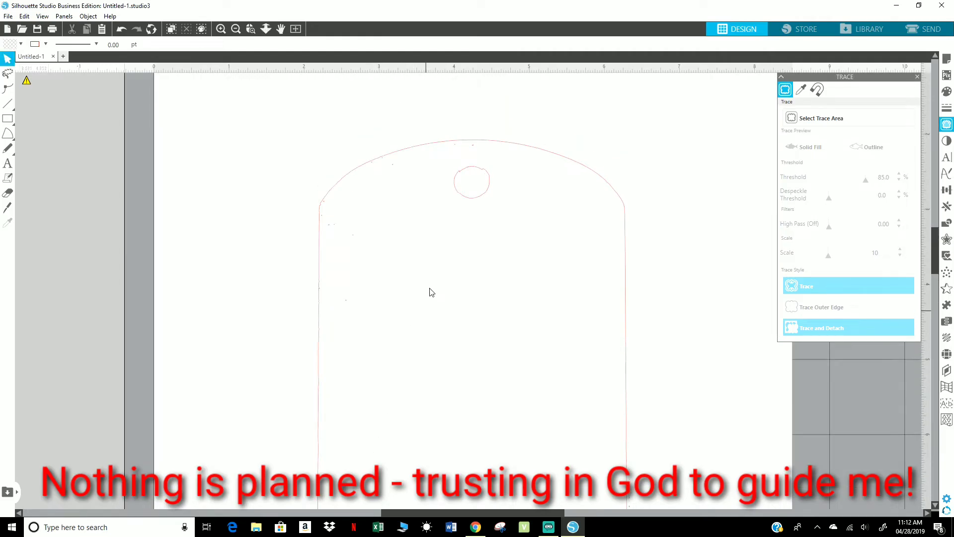
right_click(472, 180)
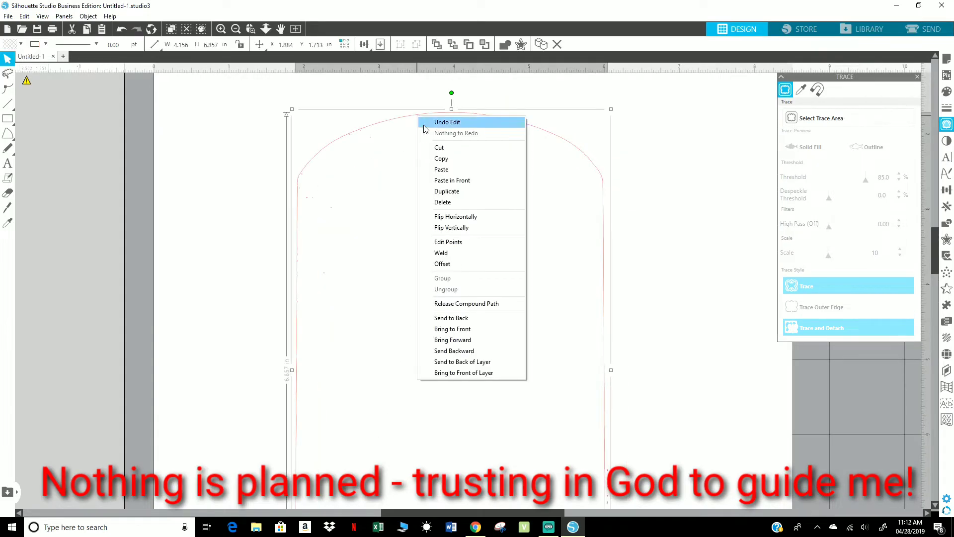
click(457, 304)
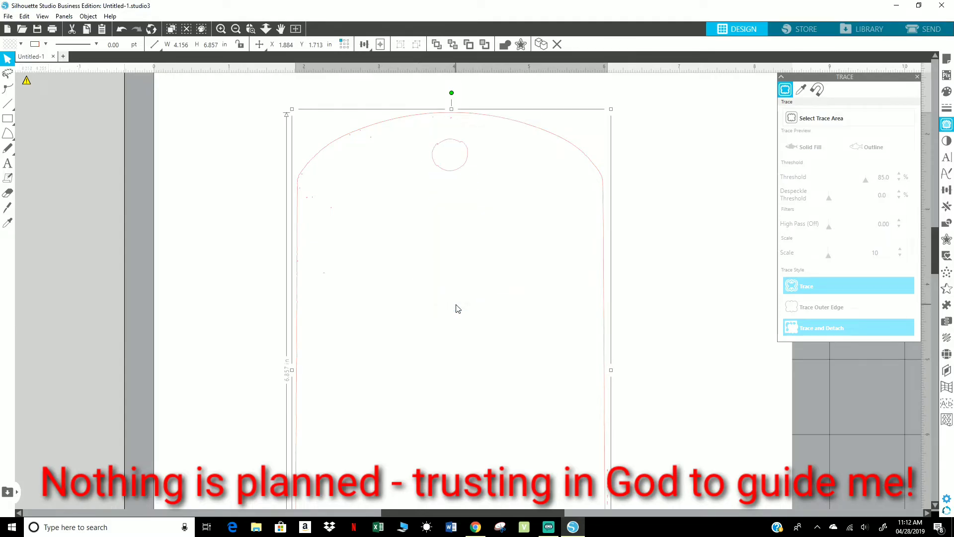
click(249, 280)
drag(517, 126, 75, 96)
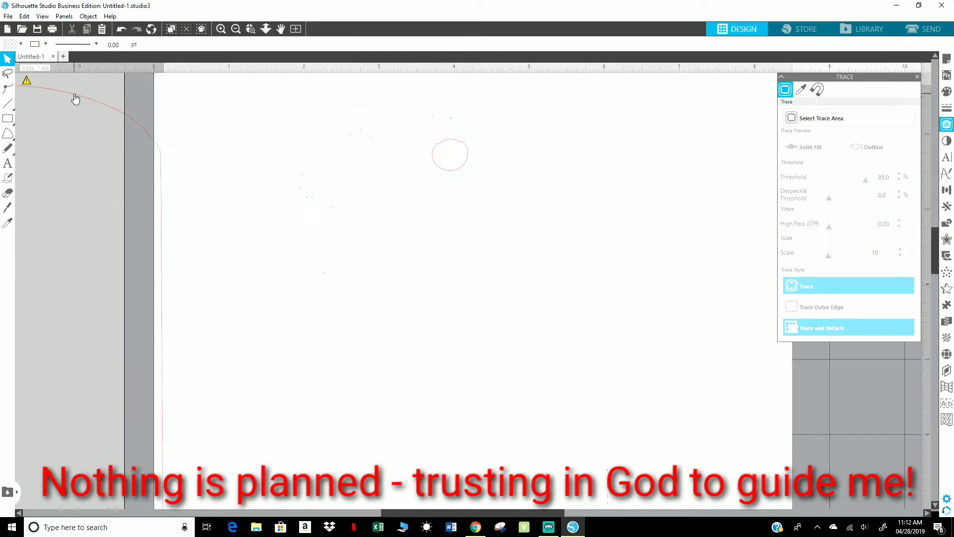
click(237, 28)
click(237, 28)
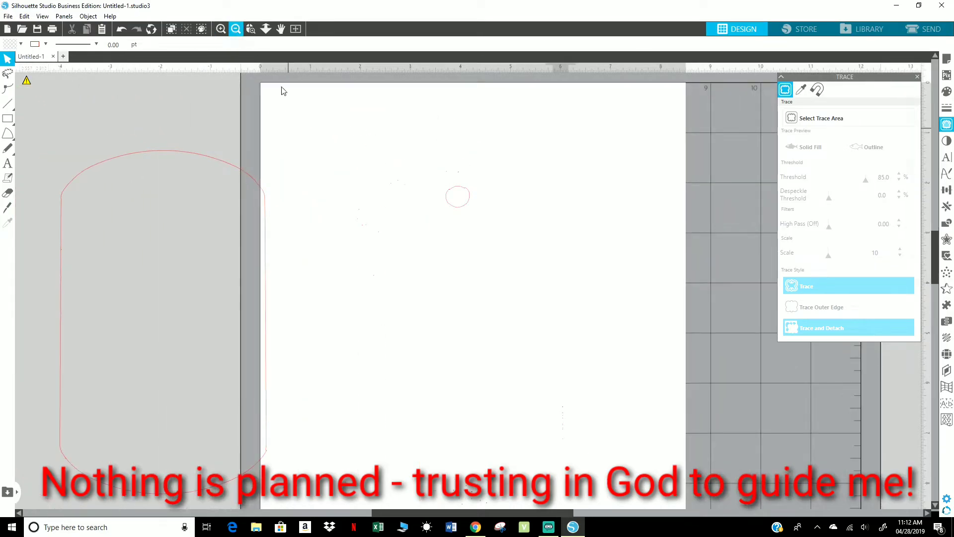
click(121, 29)
click(133, 29)
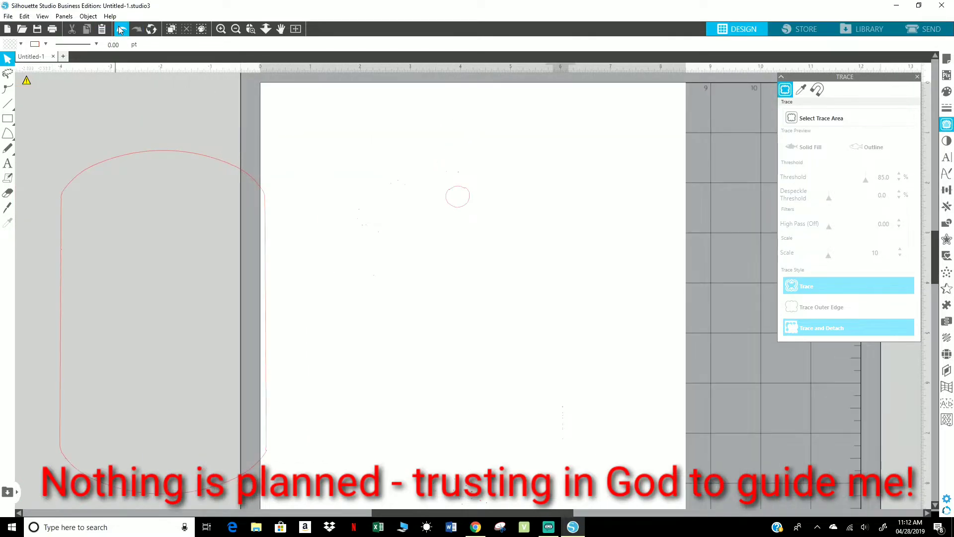
click(121, 28)
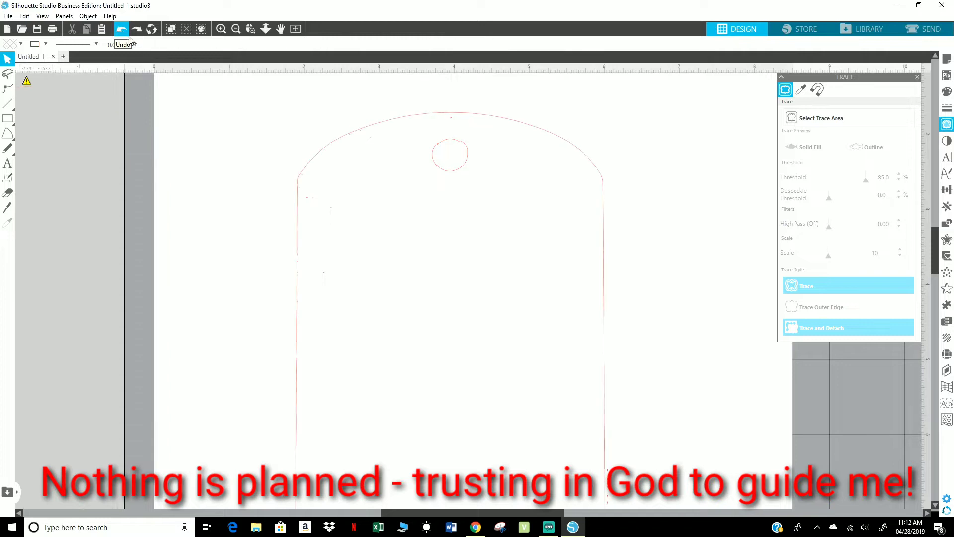
Step: Select the dog tag's outer outline together with its hole and move both off the page, away from the stray specks
click(348, 137)
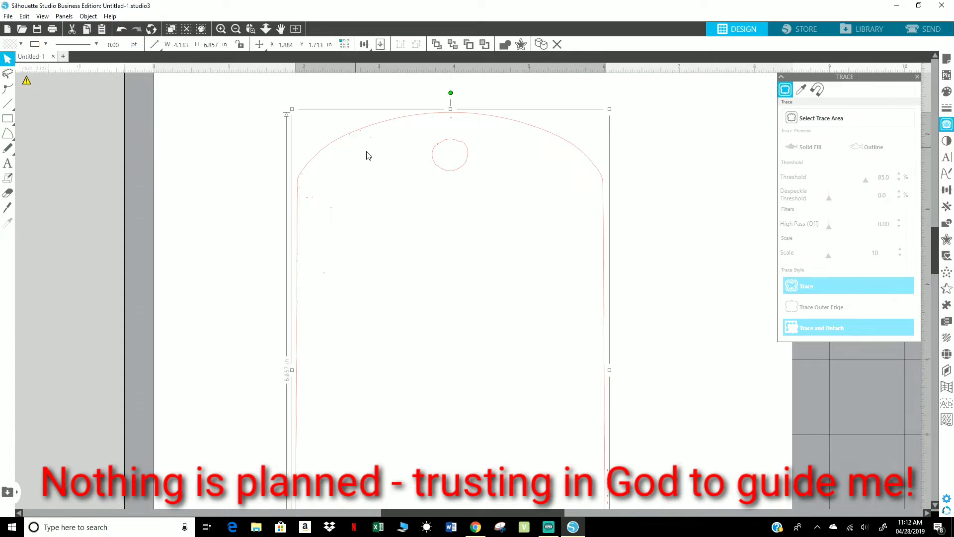
click(456, 145)
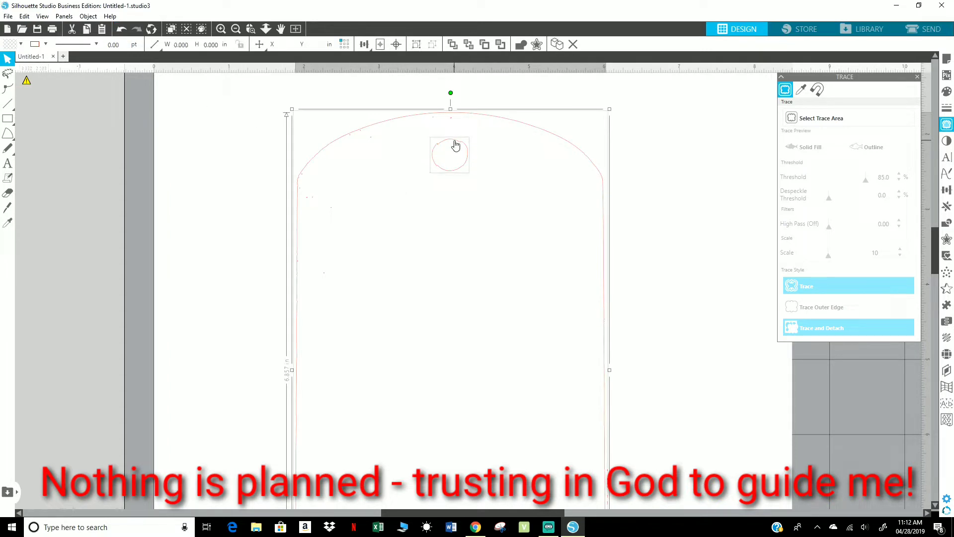
drag(357, 145, 129, 128)
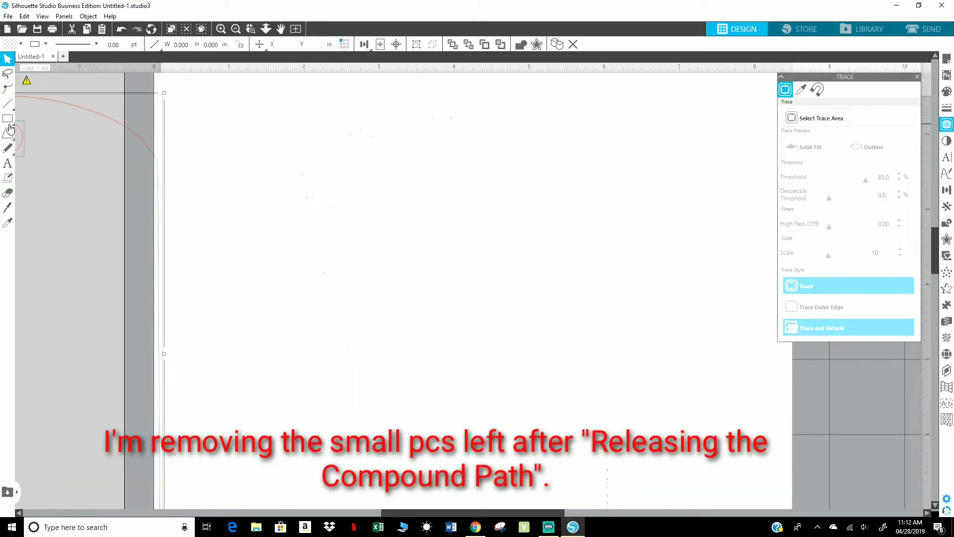
Step: Select all the small stray trace pieces left on the page and delete them
click(235, 28)
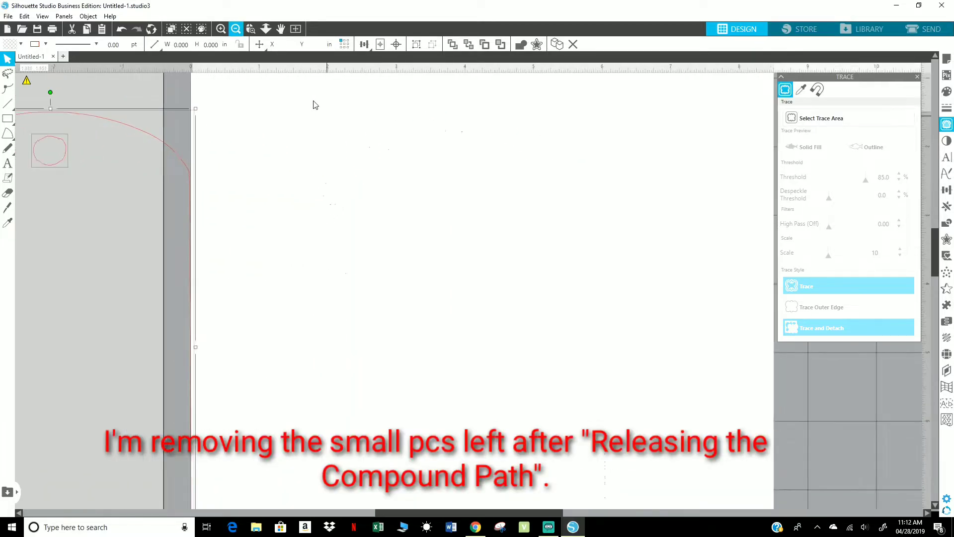
drag(315, 101, 639, 448)
key(Delete)
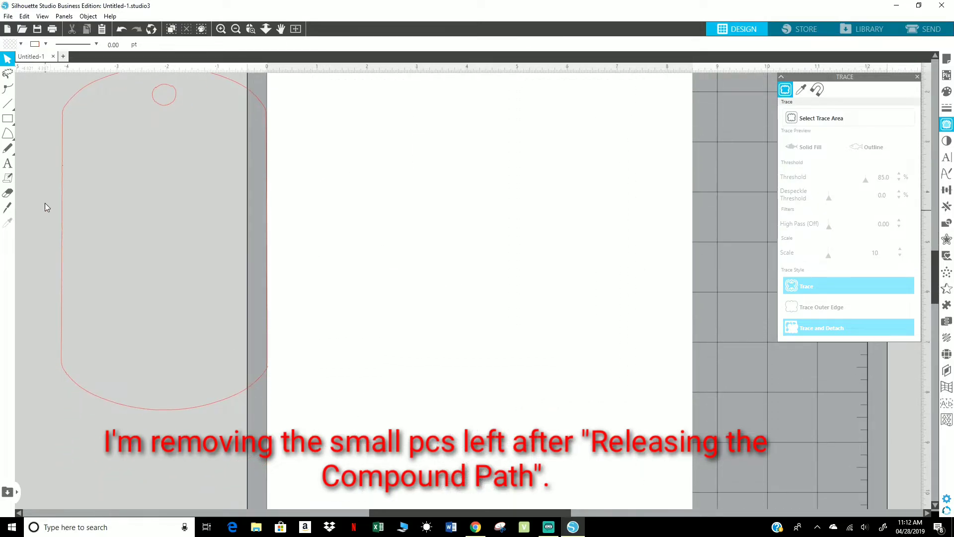
Step: Move the dog tag outline and its hole back onto the page and fill both with dark pink
click(63, 102)
drag(181, 104, 468, 160)
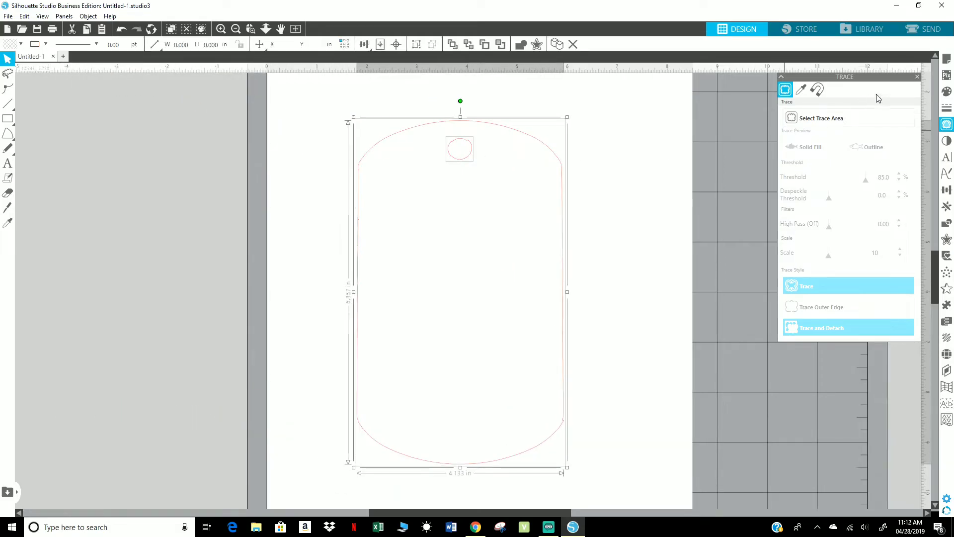
click(948, 91)
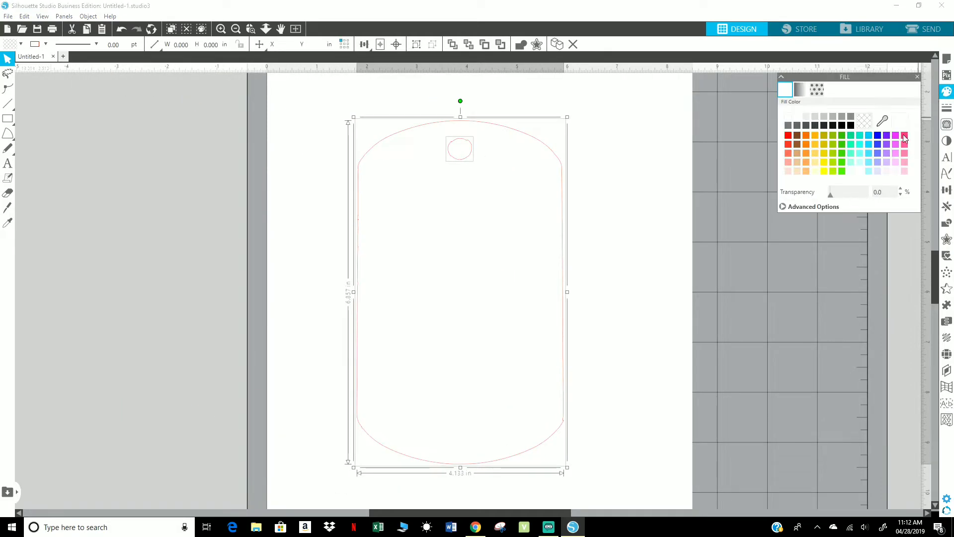
click(879, 144)
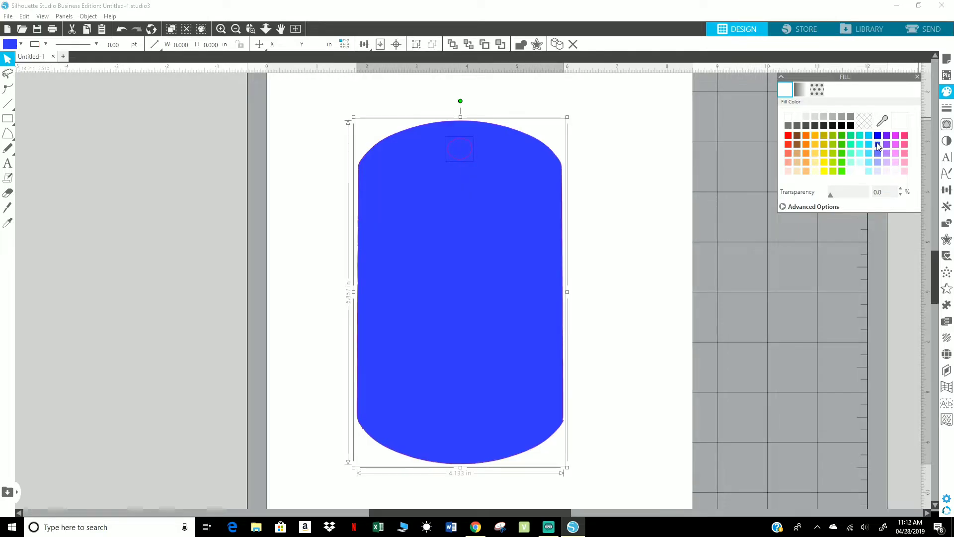
click(904, 144)
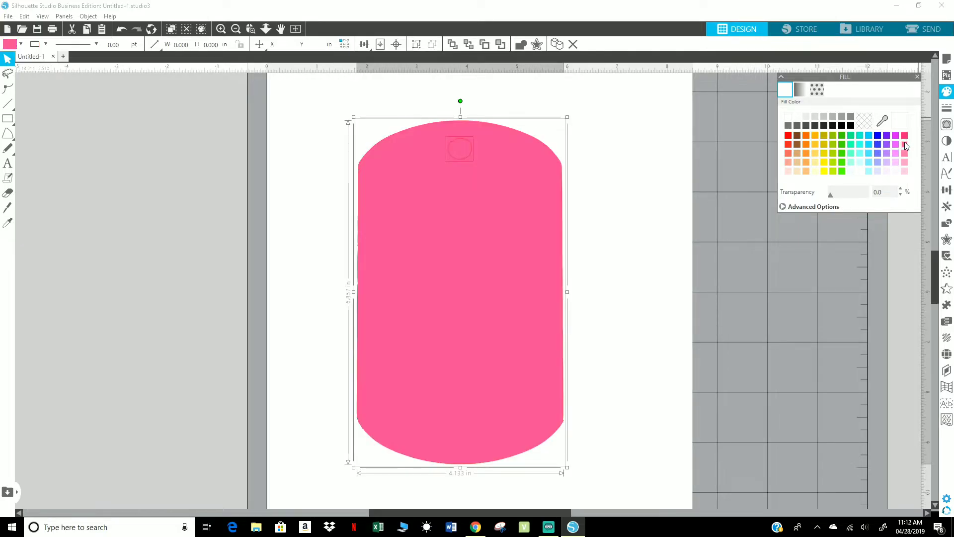
click(905, 135)
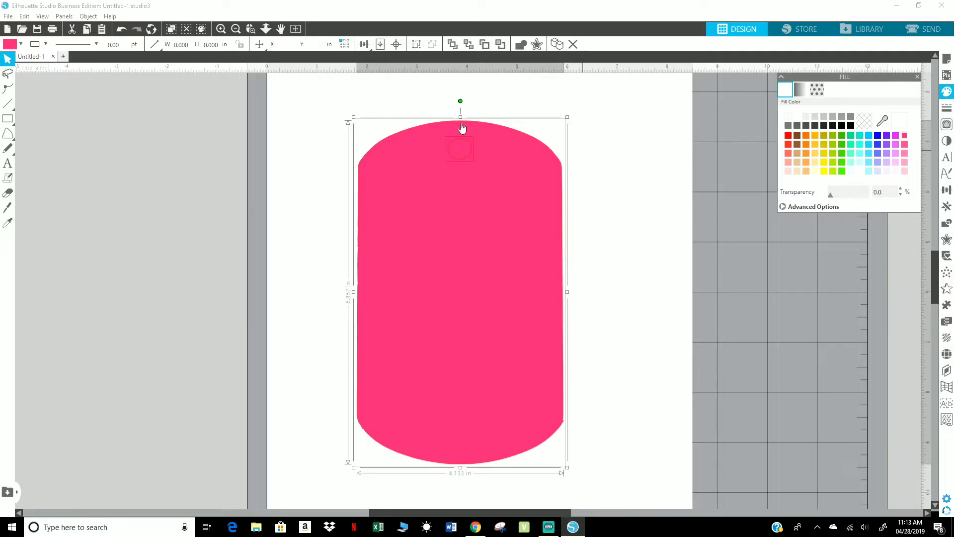
Step: Undo the fill colors and the move of the dog tag outline and hole onto the page
click(119, 31)
click(120, 31)
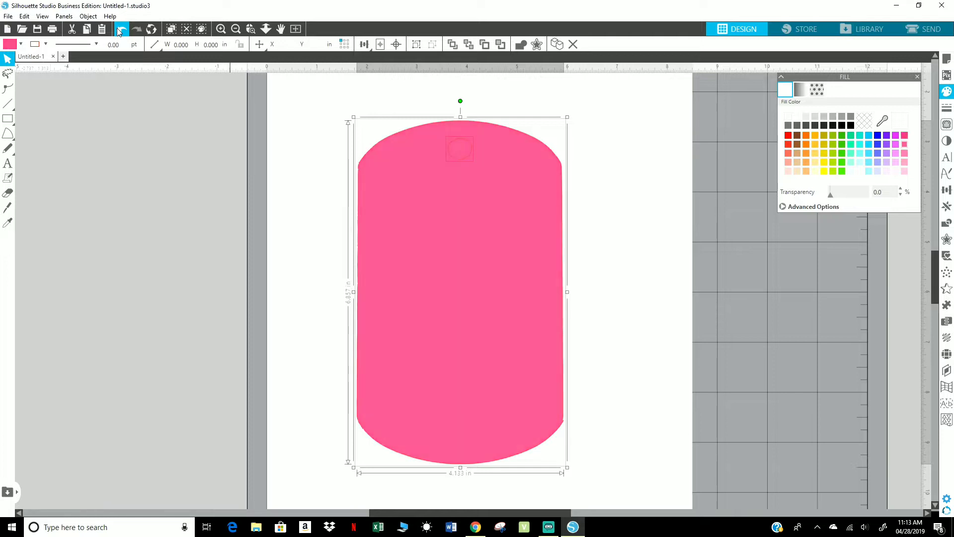
click(119, 31)
click(119, 31)
click(119, 31)
click(119, 32)
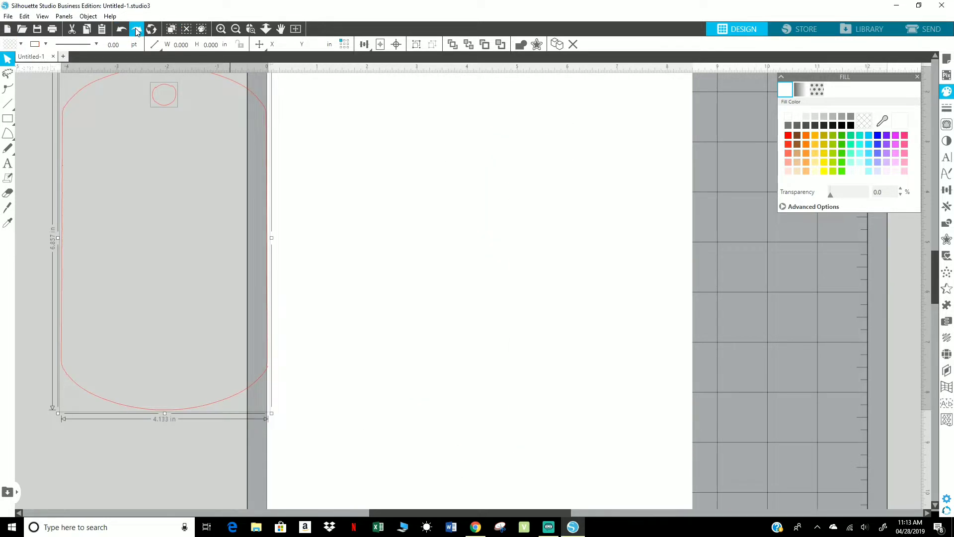
Step: Redo the move of the dog tag onto the page and draw a circle about 0.47 in wide over its traced hole
click(137, 31)
click(186, 88)
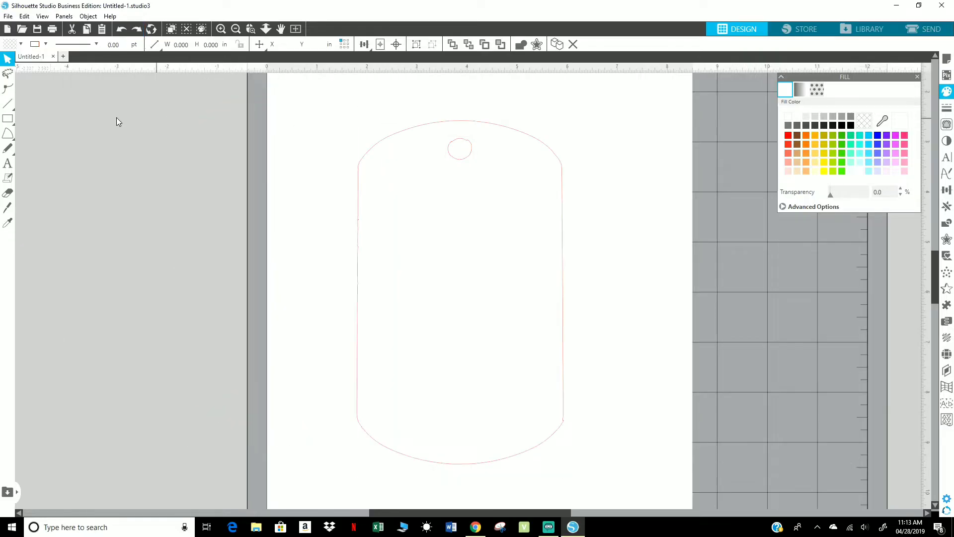
click(14, 119)
click(52, 115)
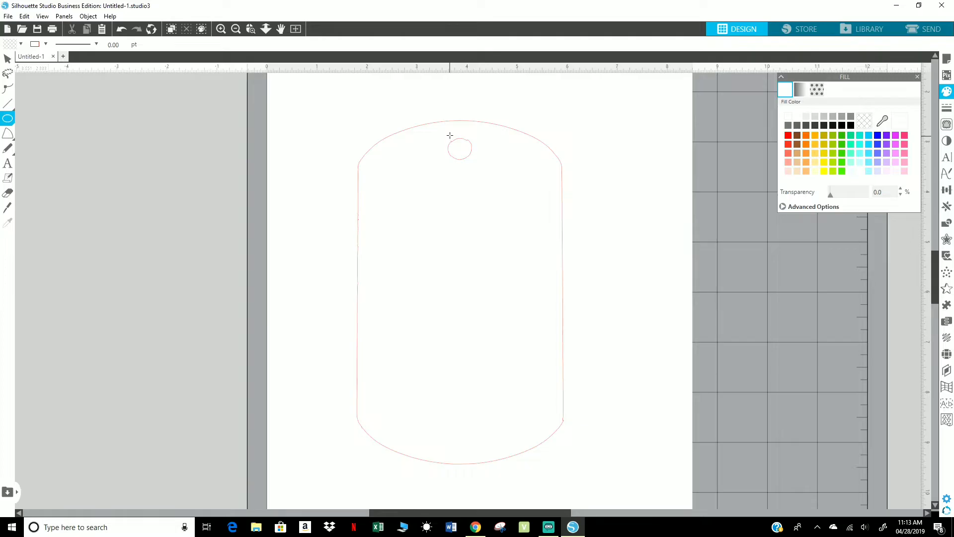
drag(445, 138, 478, 152)
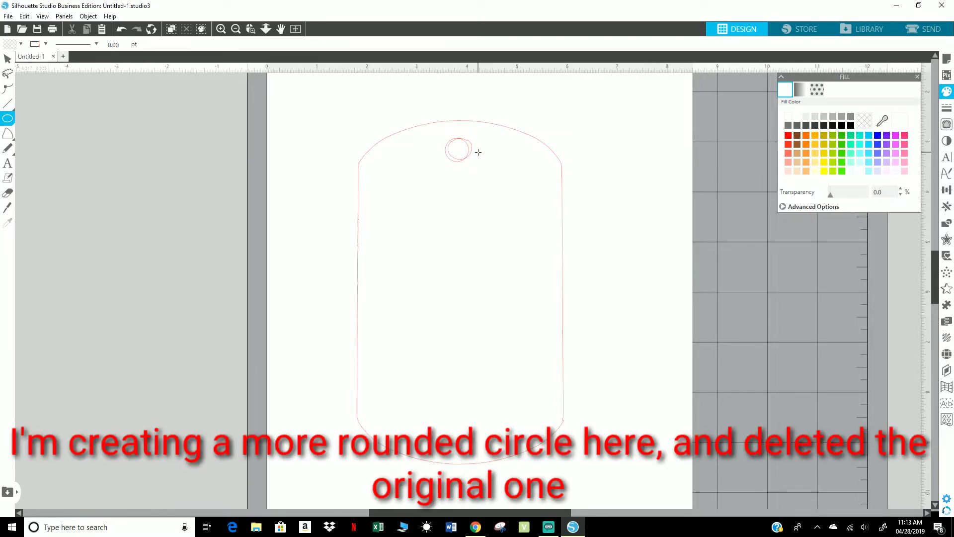
Step: Delete the original traced hole and shift the new circle into its place
key(v)
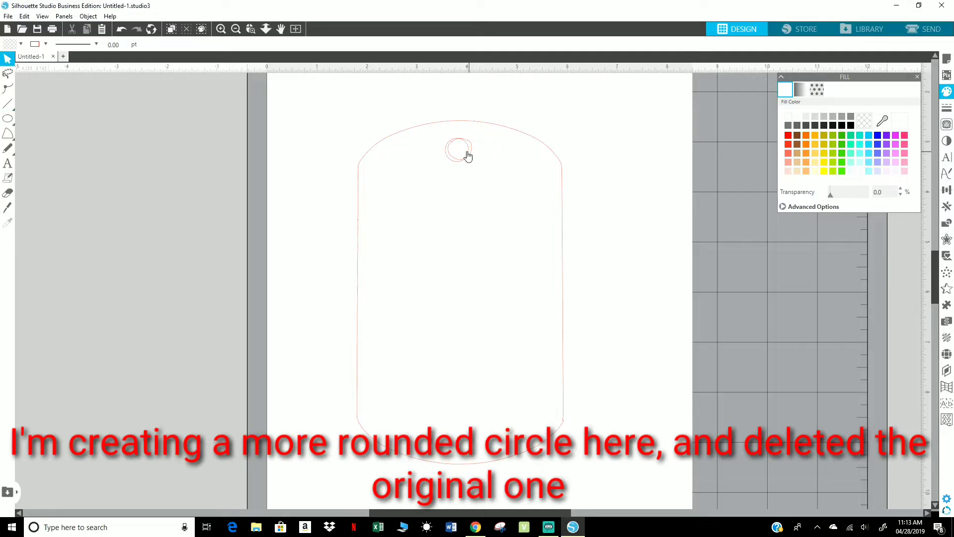
click(468, 156)
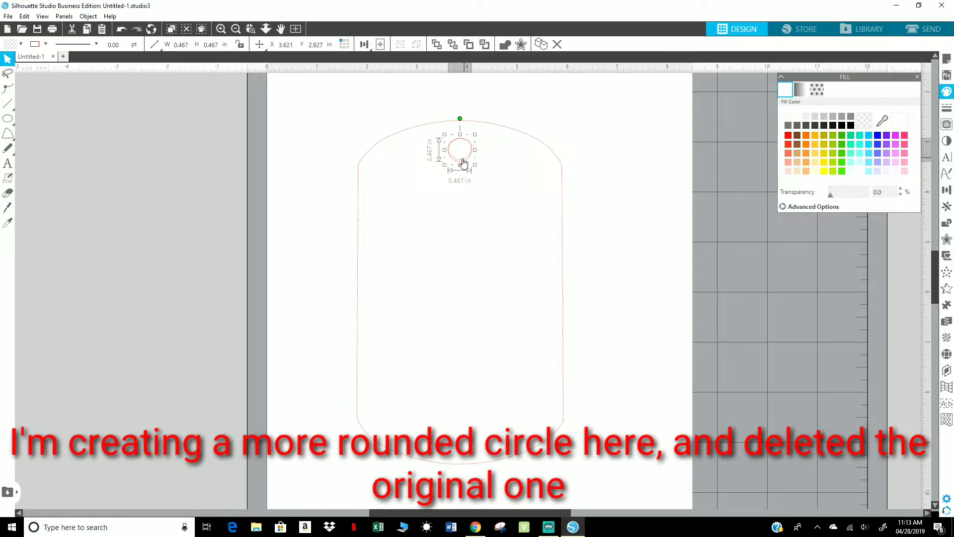
drag(462, 163, 462, 162)
Step: Try to group the dog tag outline with its new hole circle
drag(346, 124, 581, 308)
drag(596, 365, 598, 444)
right_click(556, 385)
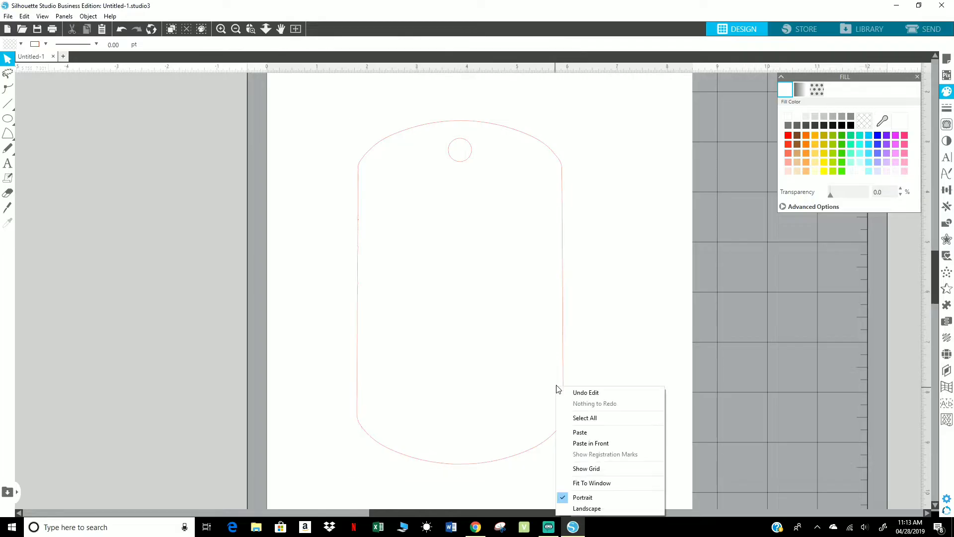
click(621, 319)
drag(337, 117, 549, 185)
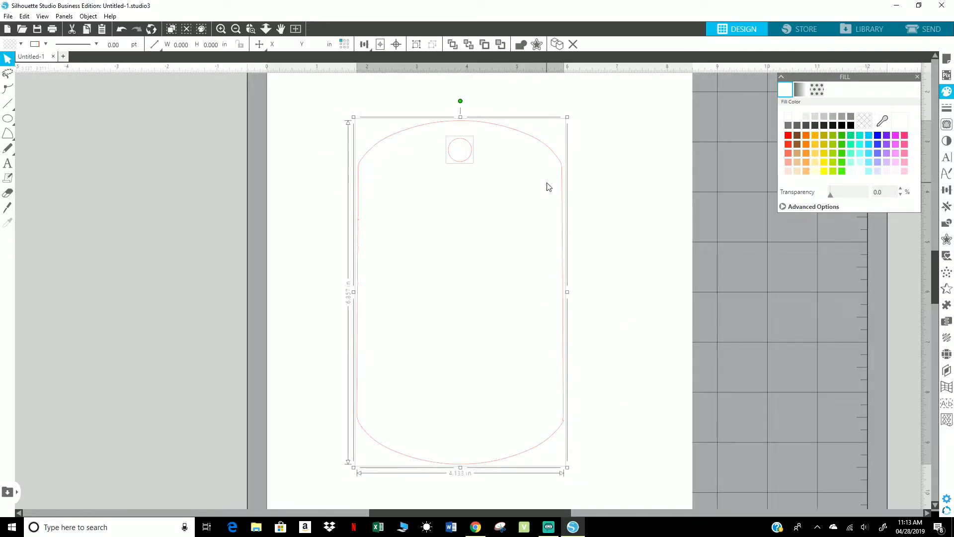
right_click(546, 185)
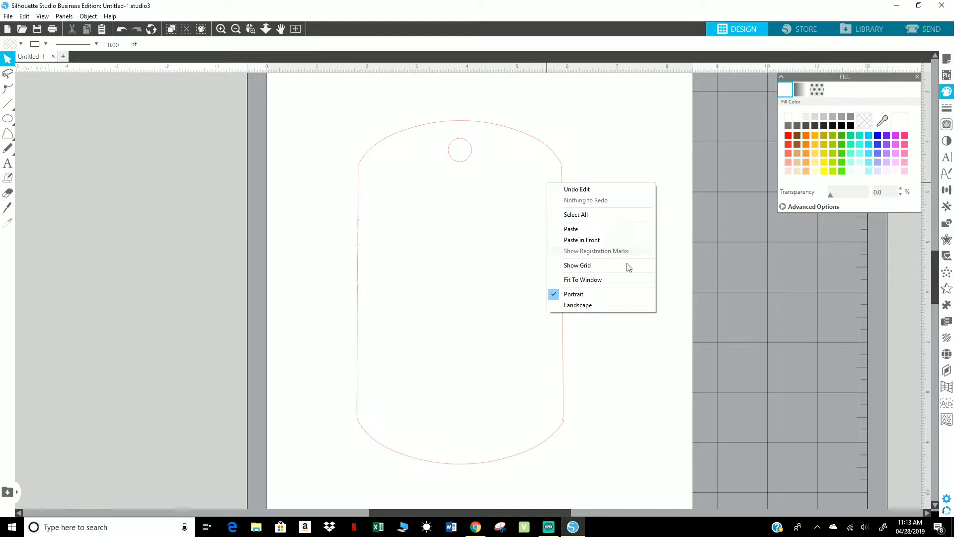
click(636, 333)
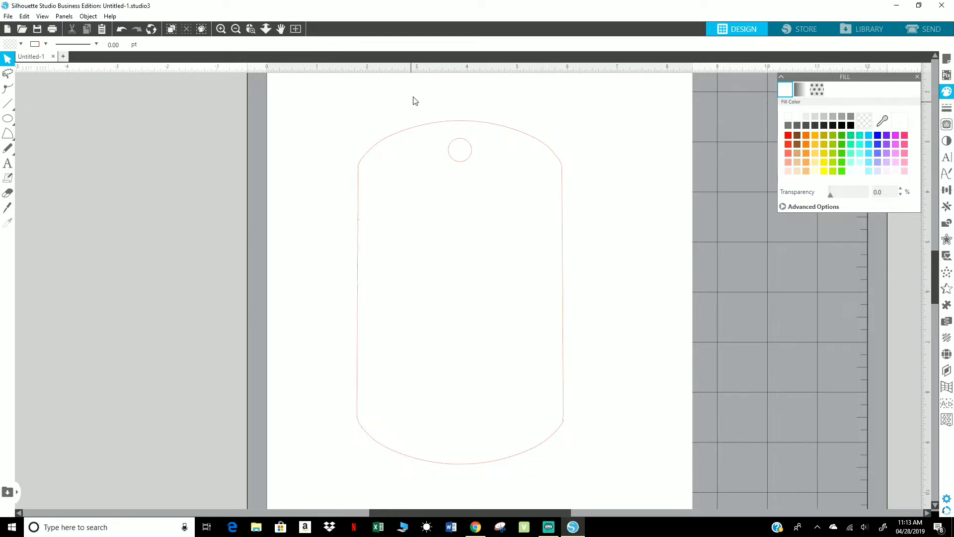
drag(413, 97, 585, 215)
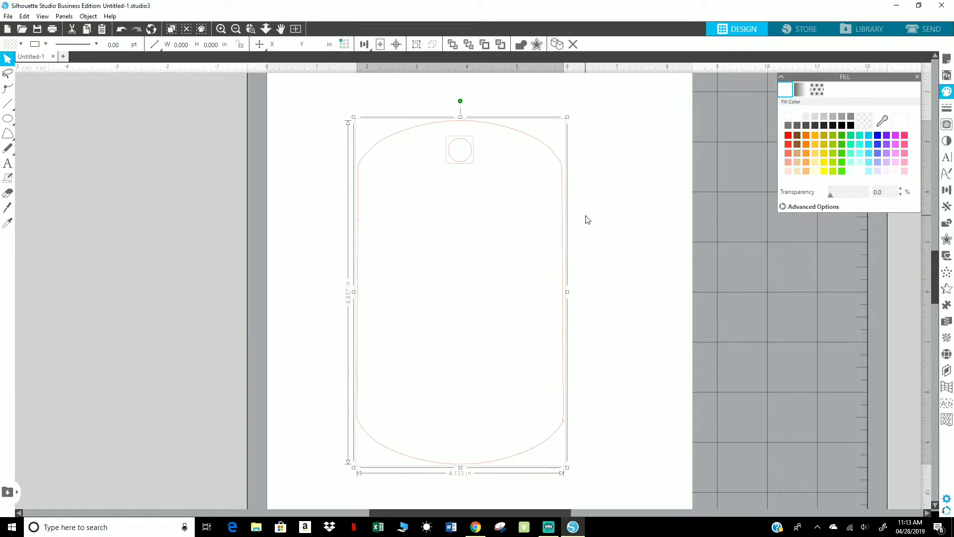
right_click(490, 194)
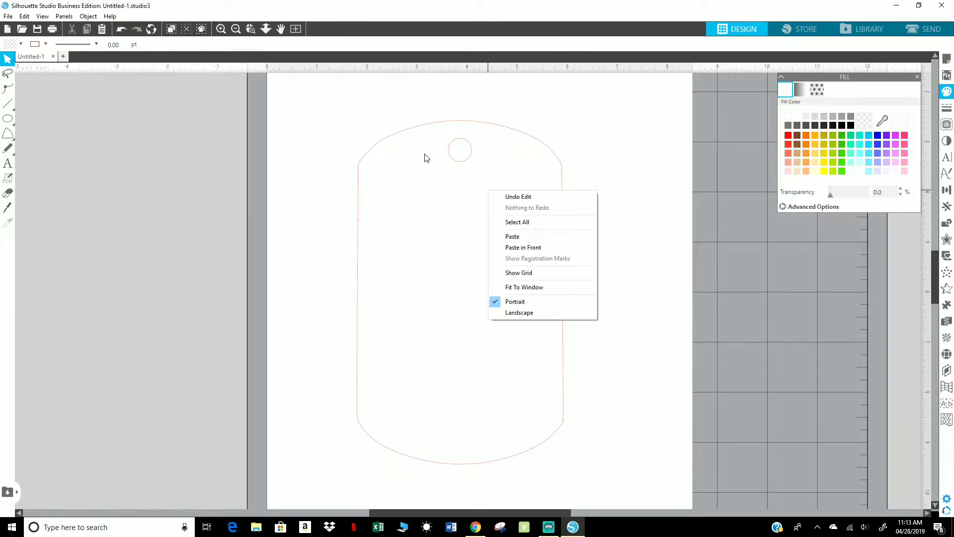
click(377, 124)
Step: Move the hole circle down, undo that move, and try again to group the circle with the dog tag outline
drag(460, 148, 458, 168)
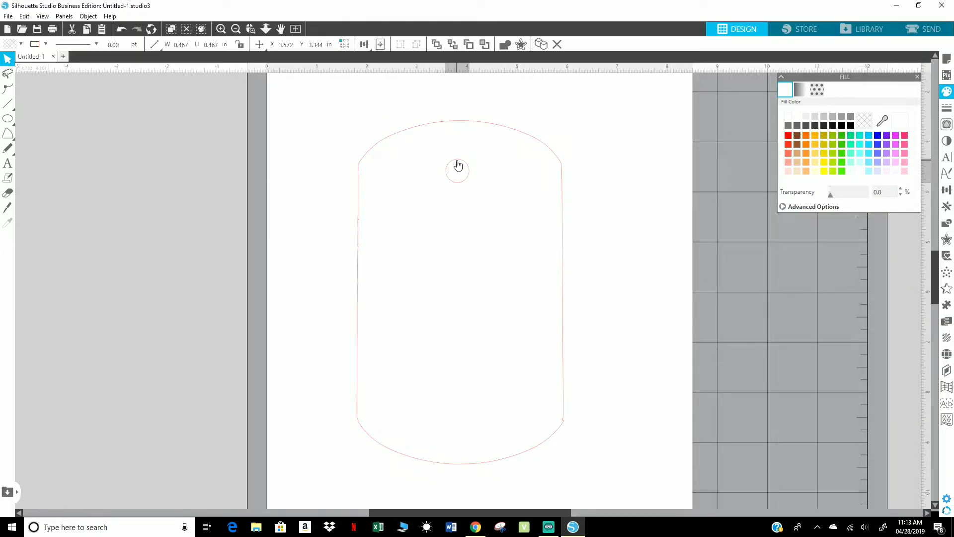
click(121, 30)
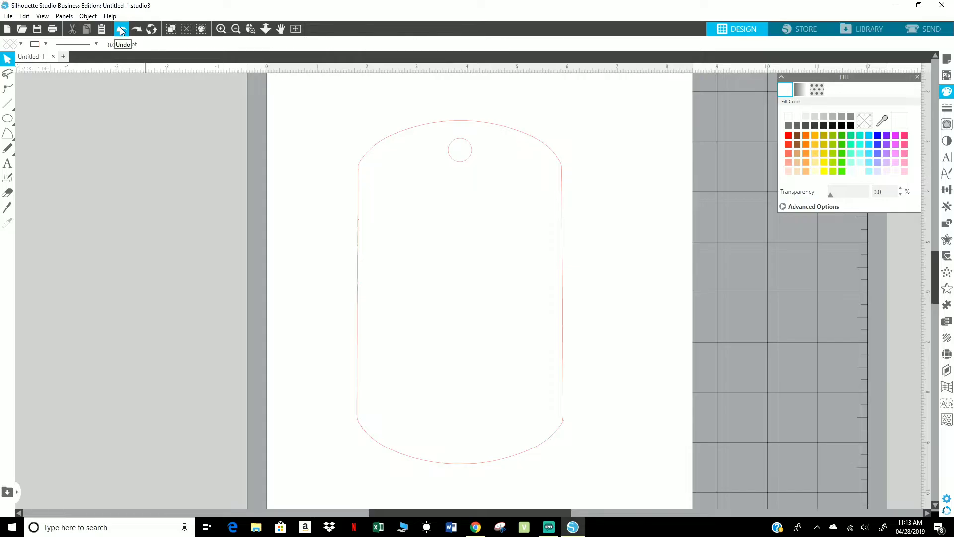
drag(314, 114, 668, 316)
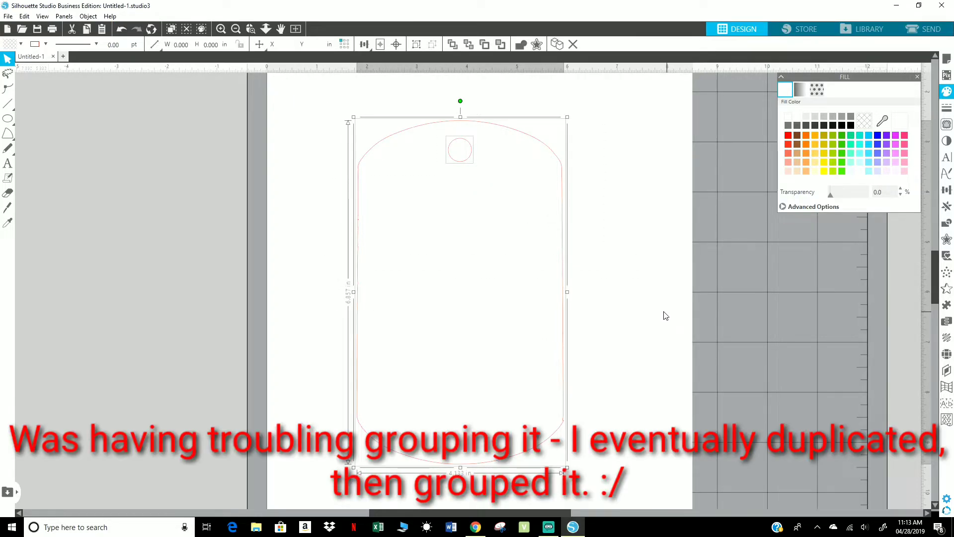
right_click(523, 229)
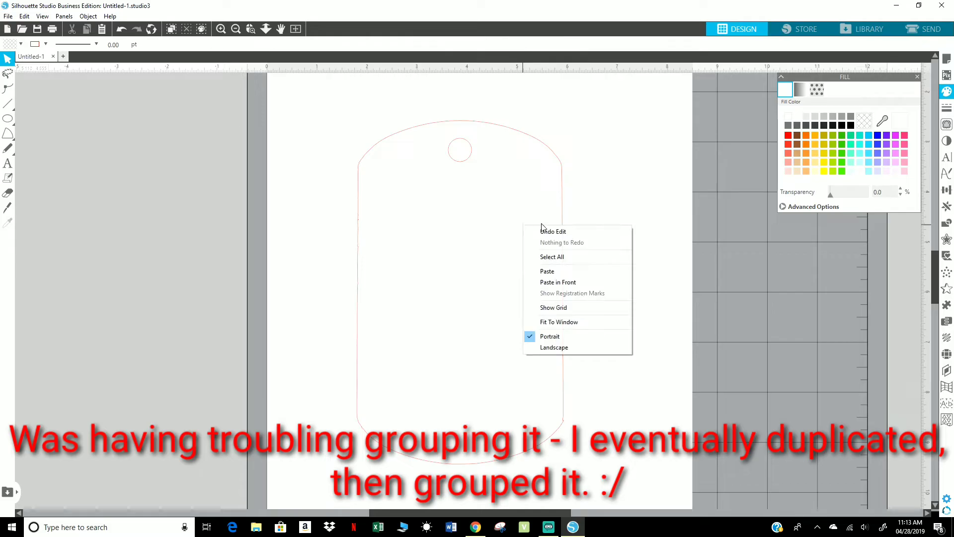
click(611, 208)
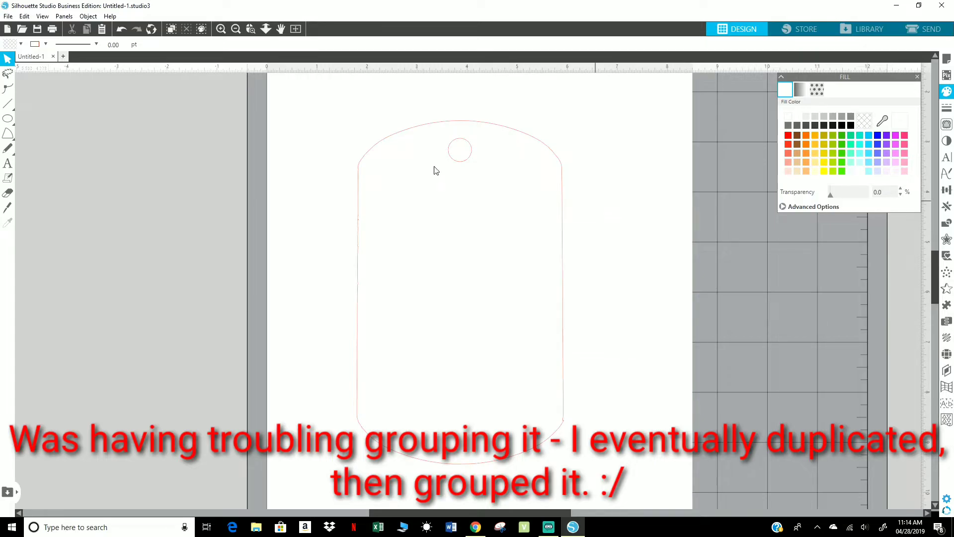
Step: Duplicate the dog tag outline and circle to the left of the original and group the copies
drag(328, 115, 605, 283)
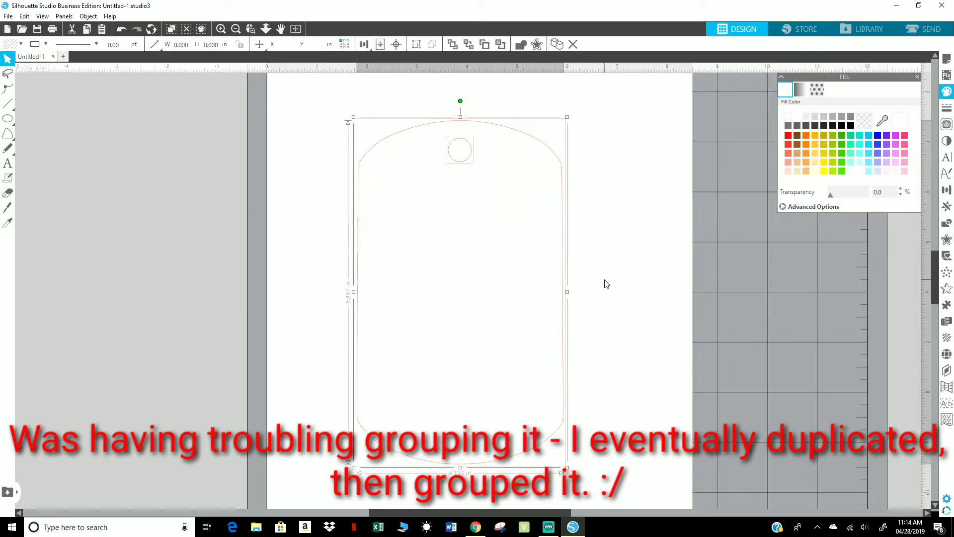
key(ctrl+d)
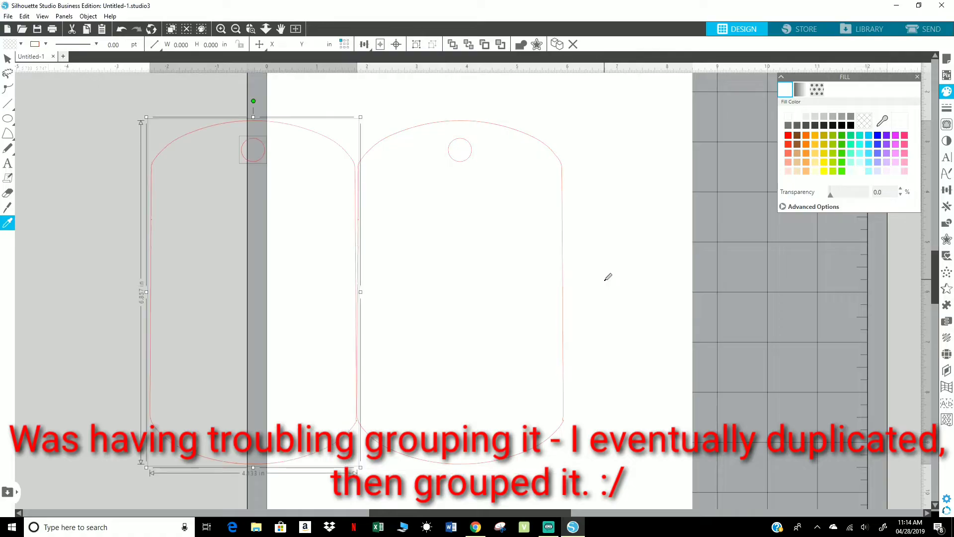
right_click(251, 163)
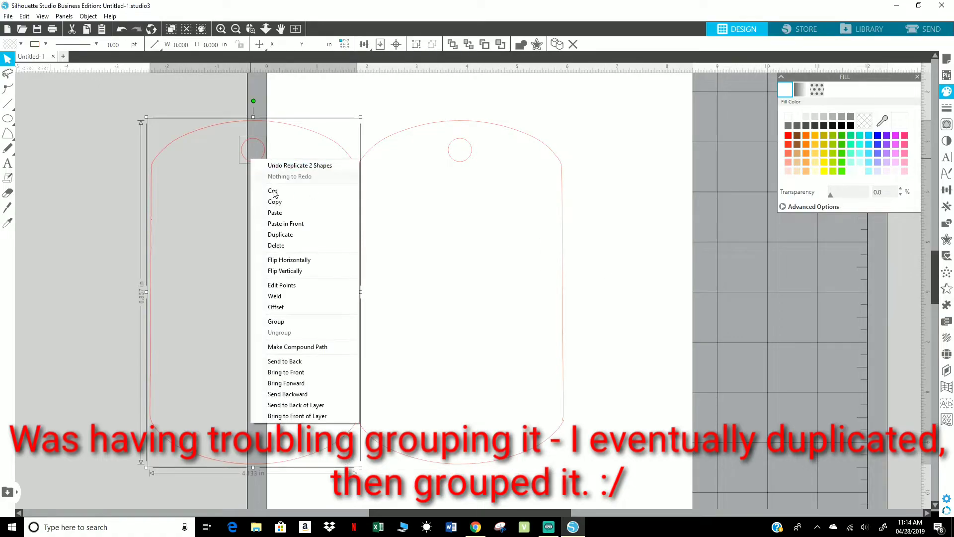
click(279, 320)
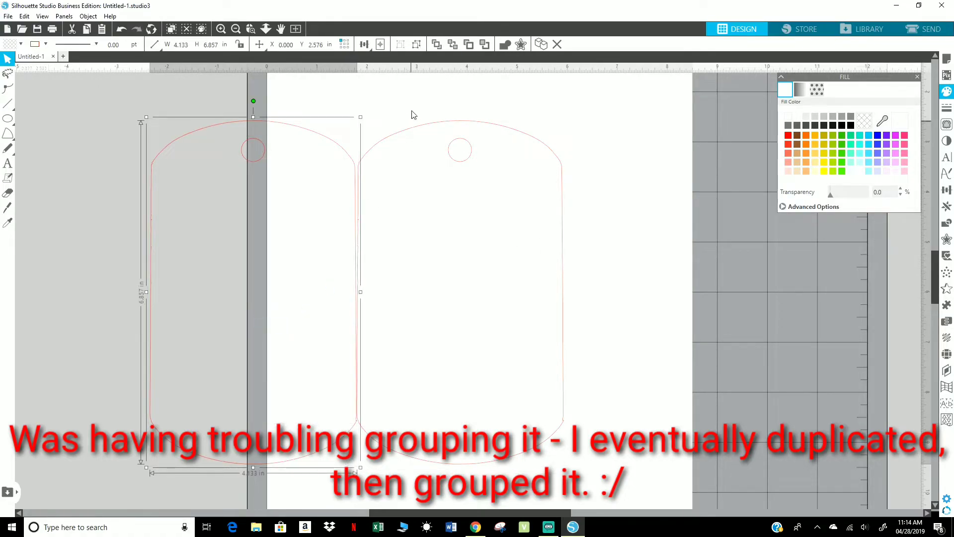
Step: Delete the original ungrouped outline and circle, and move the grouped dog tag onto the page
drag(411, 107, 629, 314)
key(Delete)
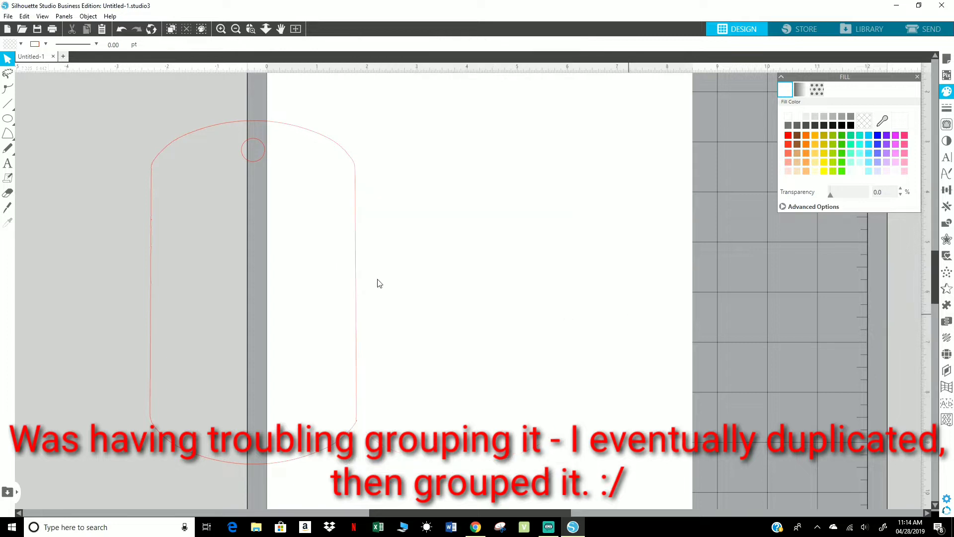
drag(262, 171, 477, 144)
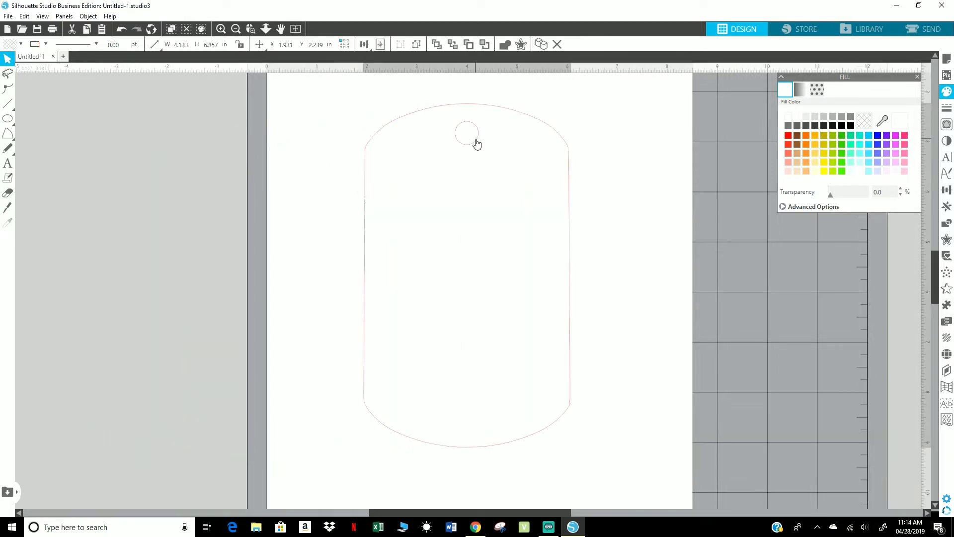
Step: Fill the dog tag with blue and divide it along its hole circle with the Divide operation
click(878, 138)
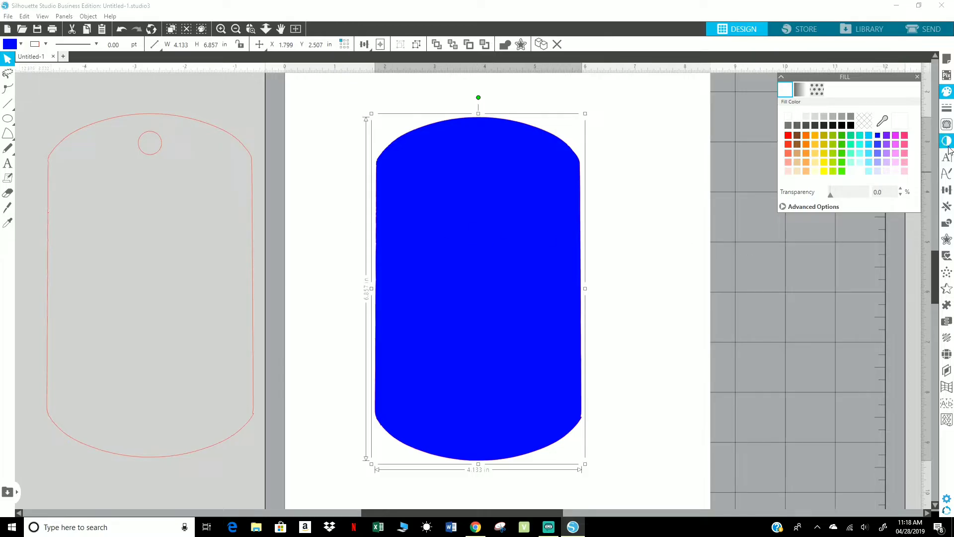
click(946, 224)
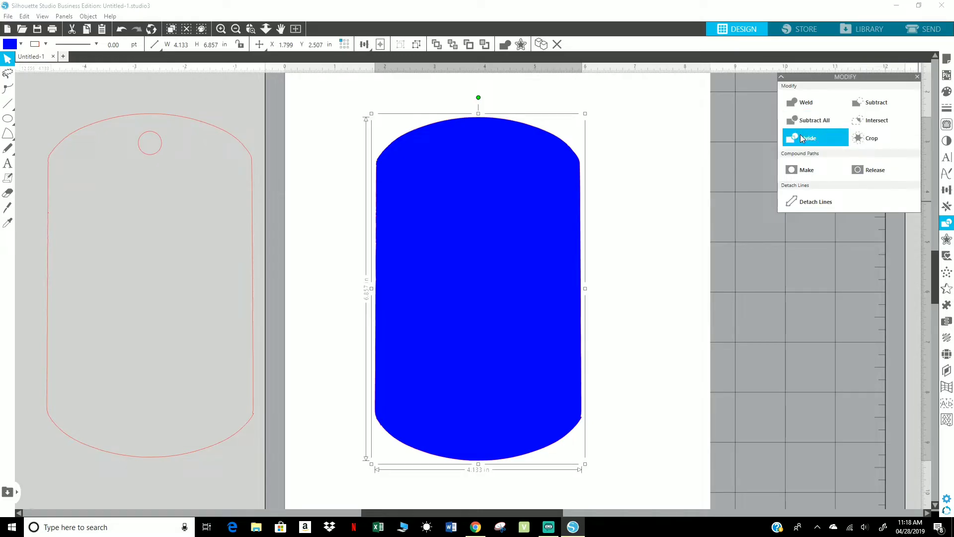
click(800, 139)
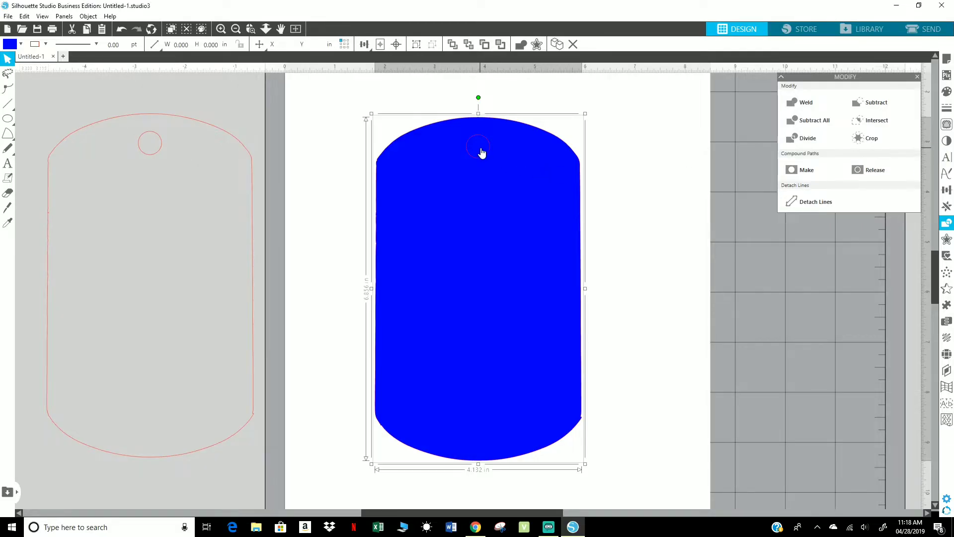
Step: Move the blue hole piece out of the dog tag and delete it
drag(481, 154, 663, 156)
click(627, 158)
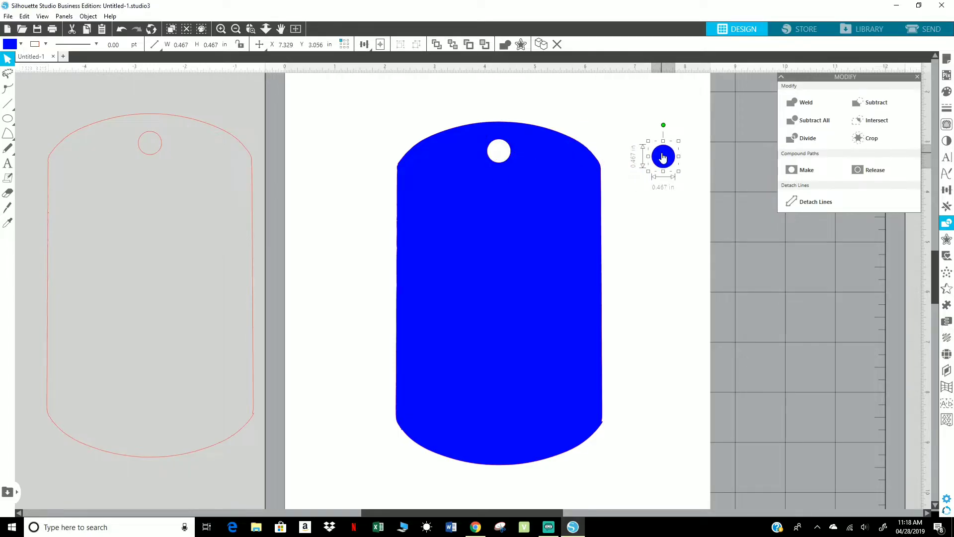
key(Delete)
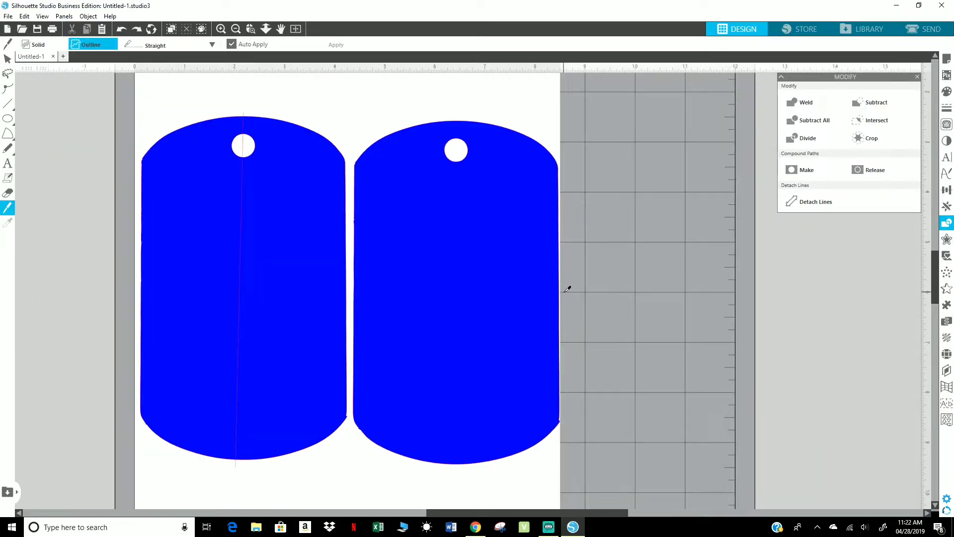
Step: Cut the right dog tag in half with a straight horizontal knife line across its middle
drag(563, 291, 353, 290)
key(v)
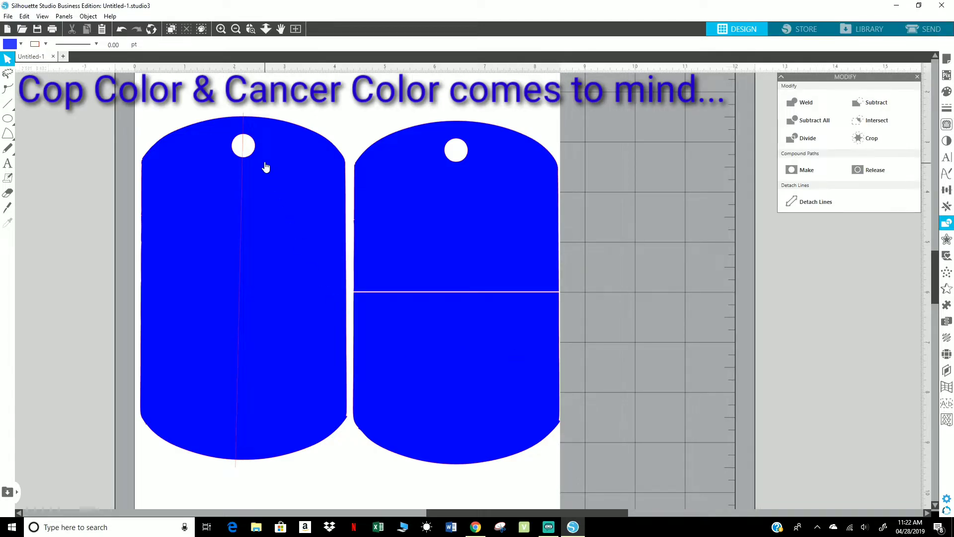
Step: Delete the slanted line on the left dog tag and cut the tag in half vertically through its hole with the knife
click(243, 119)
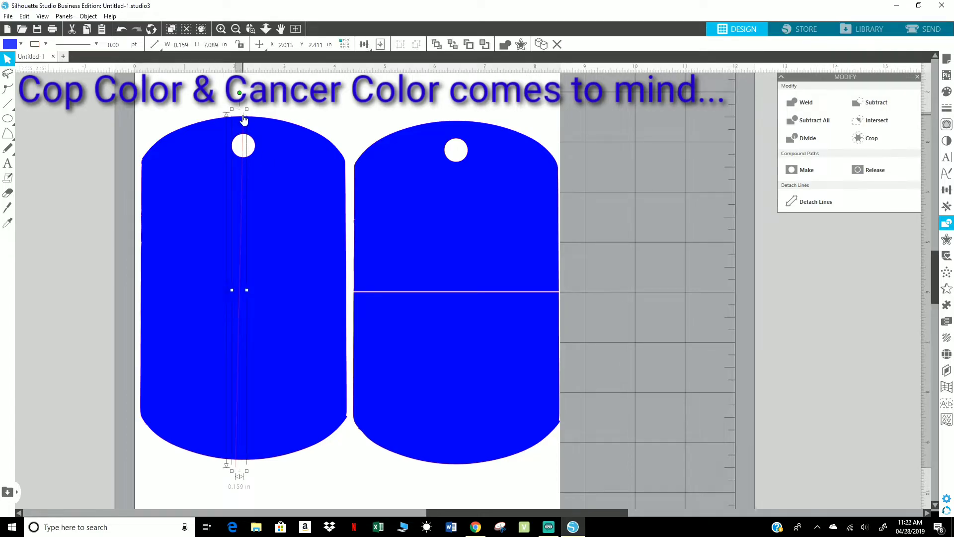
key(Delete)
click(7, 209)
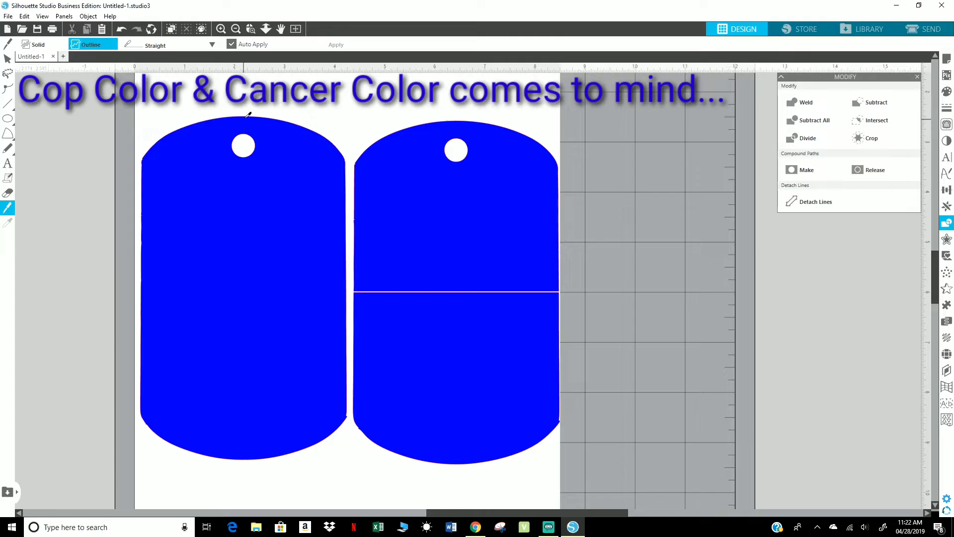
drag(243, 114, 250, 489)
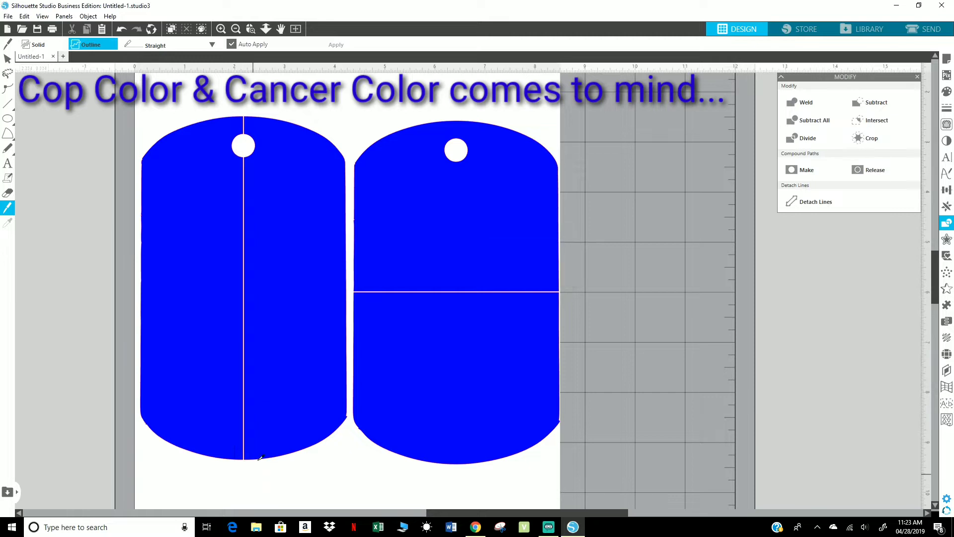
Step: Fill the right half of the vertically split dog tag with light magenta pink
click(305, 253)
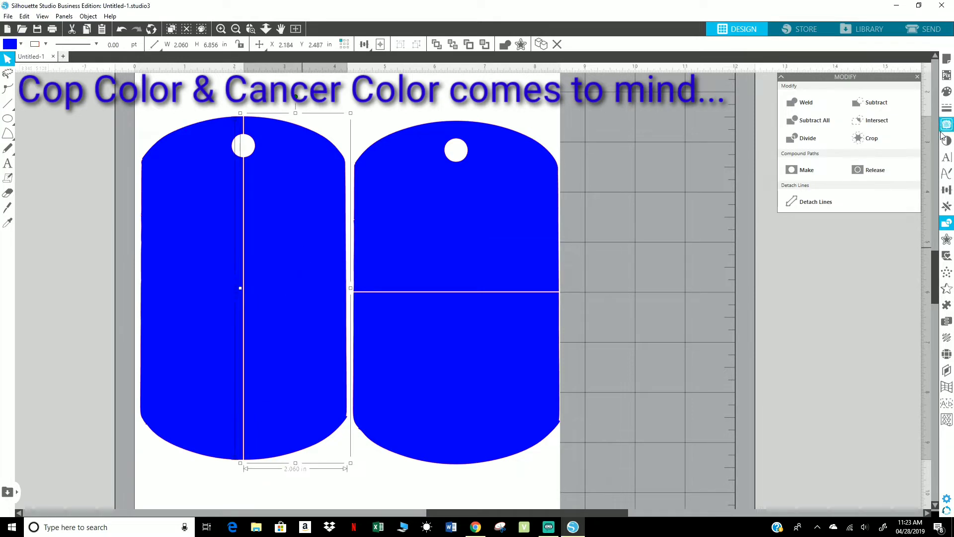
click(947, 93)
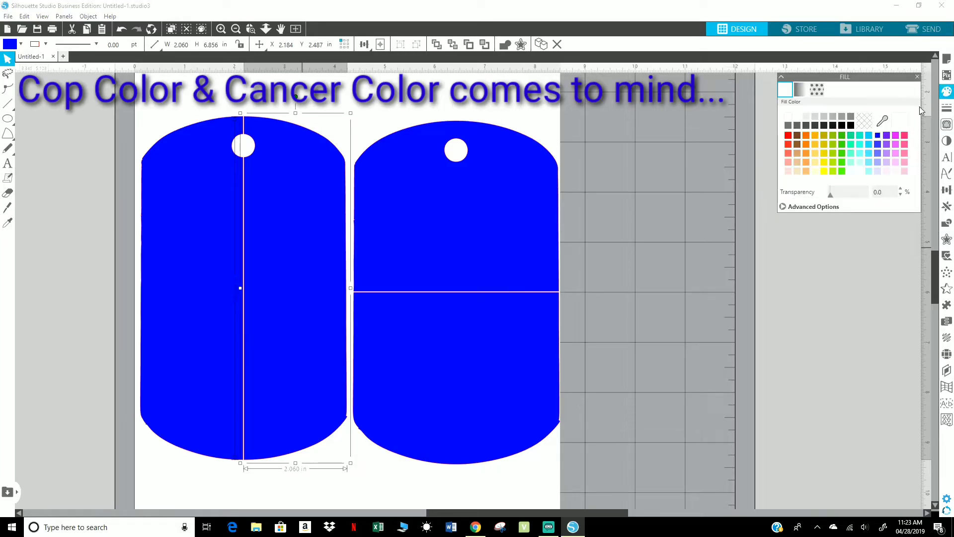
click(905, 136)
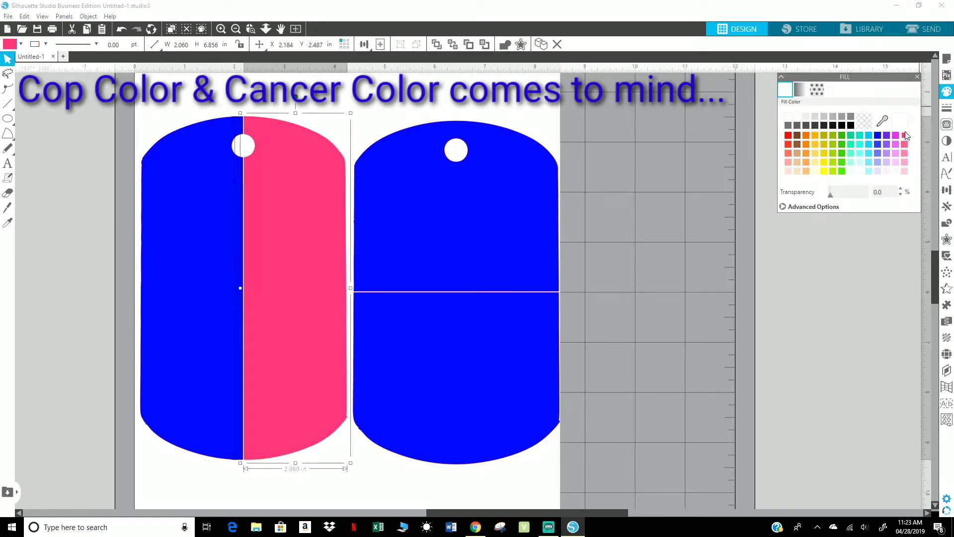
click(895, 135)
click(895, 144)
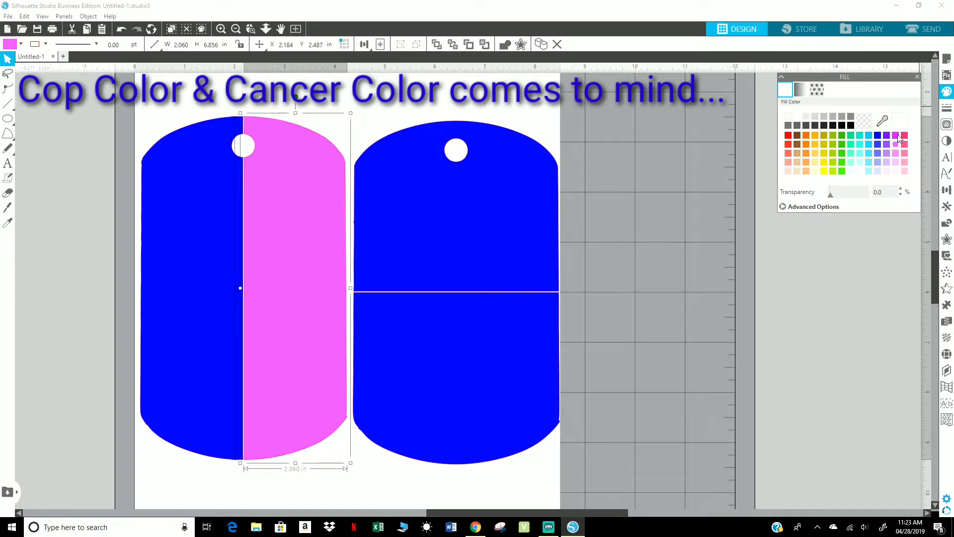
Step: Fill the right half of the left dog tag and the top half of the right dog tag with bright magenta
click(896, 136)
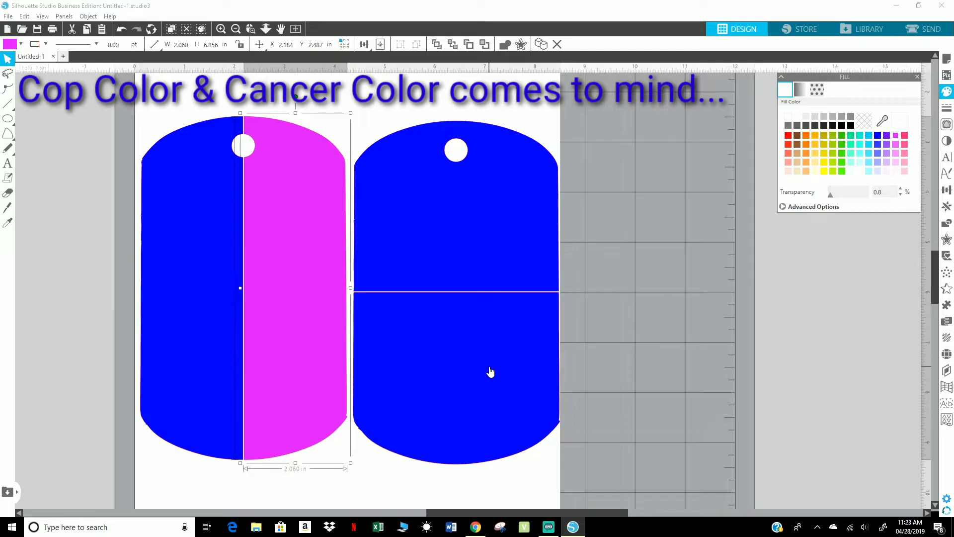
click(465, 236)
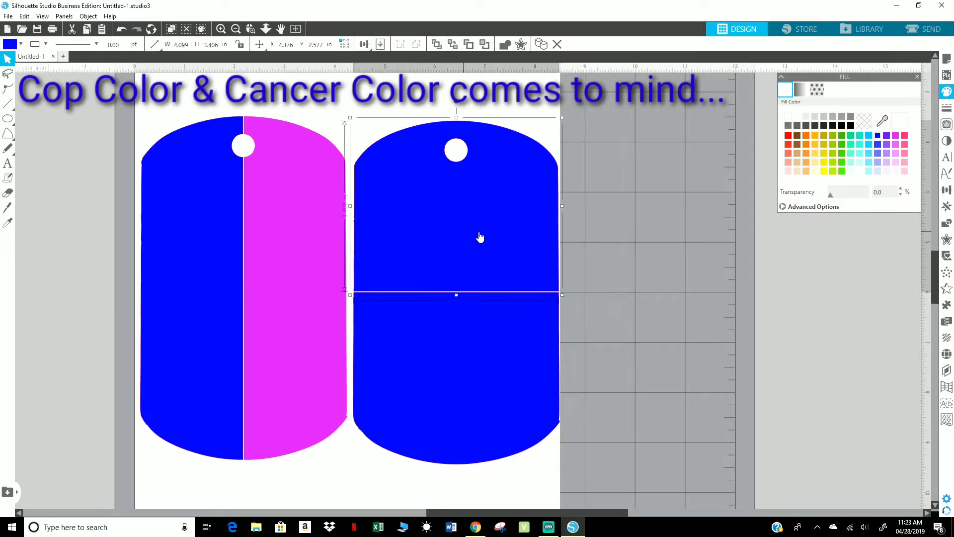
click(895, 136)
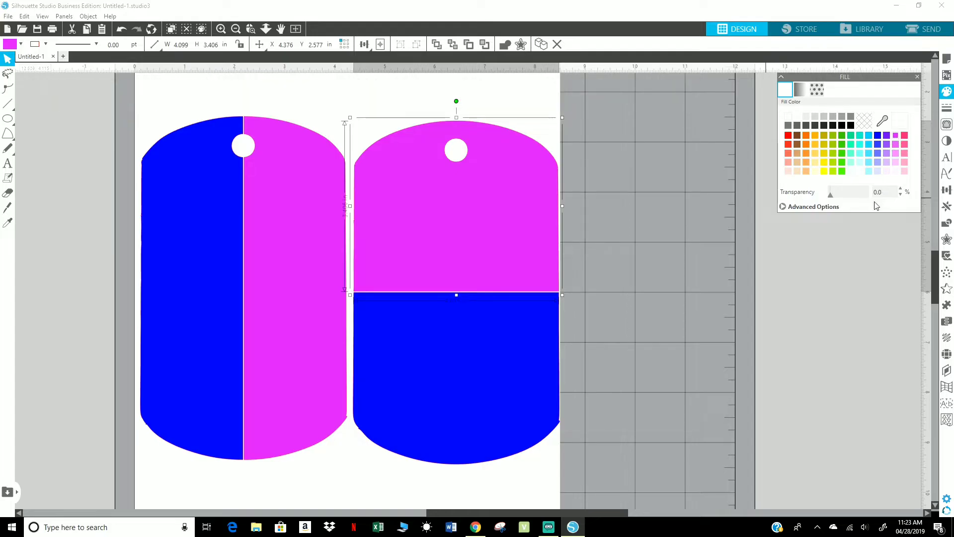
Step: Set the fill of the right dog tag's top half to the custom magenta FE0CF4 using the advanced color options
click(824, 209)
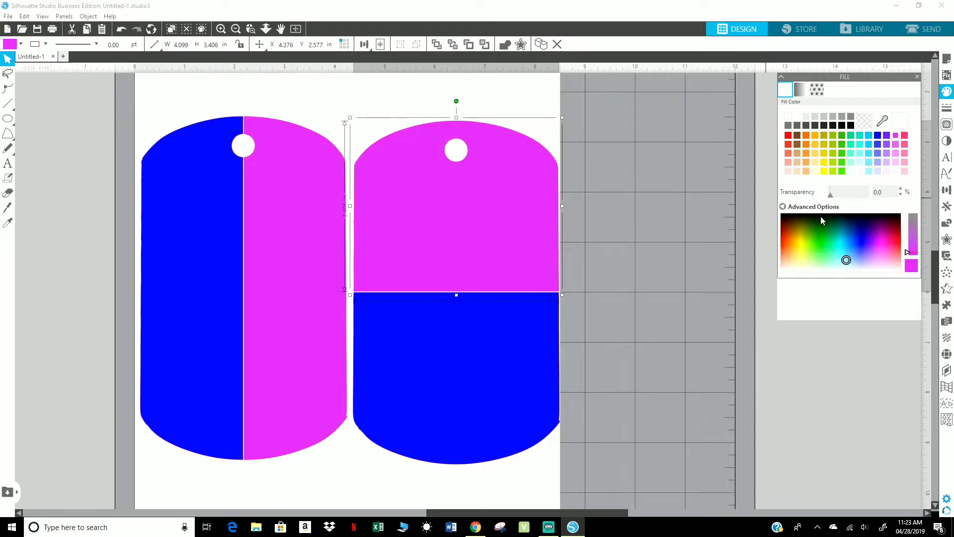
mouse_move(845, 259)
mouse_down()
mouse_move(883, 257)
mouse_move(881, 244)
mouse_up()
click(881, 244)
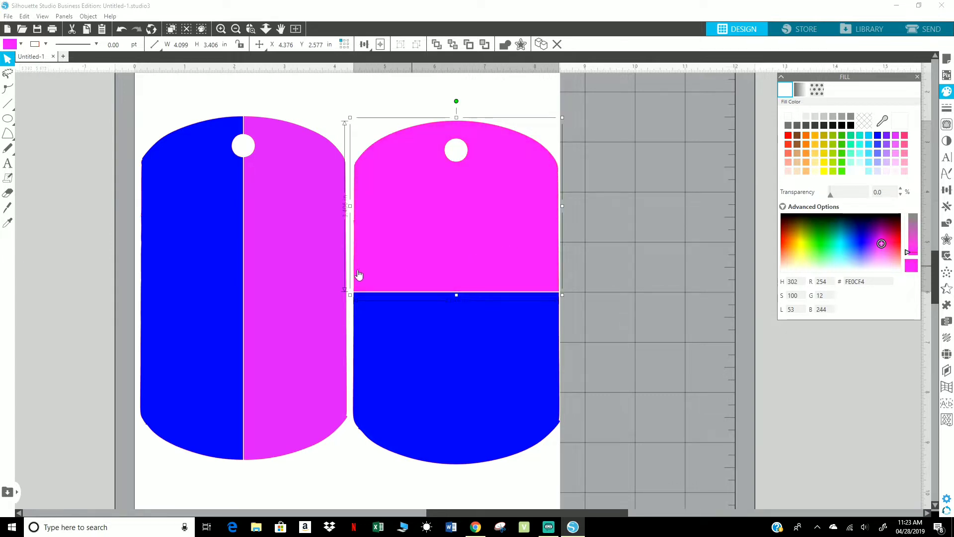
Step: Match the right half of the left dog tag to the right tag's magenta with the eyedropper
click(324, 280)
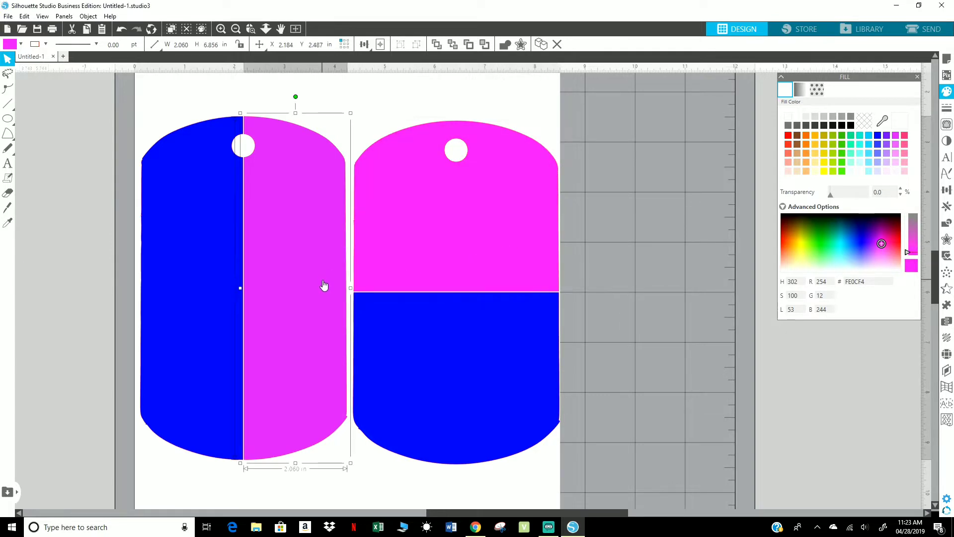
key(i)
click(435, 221)
click(364, 476)
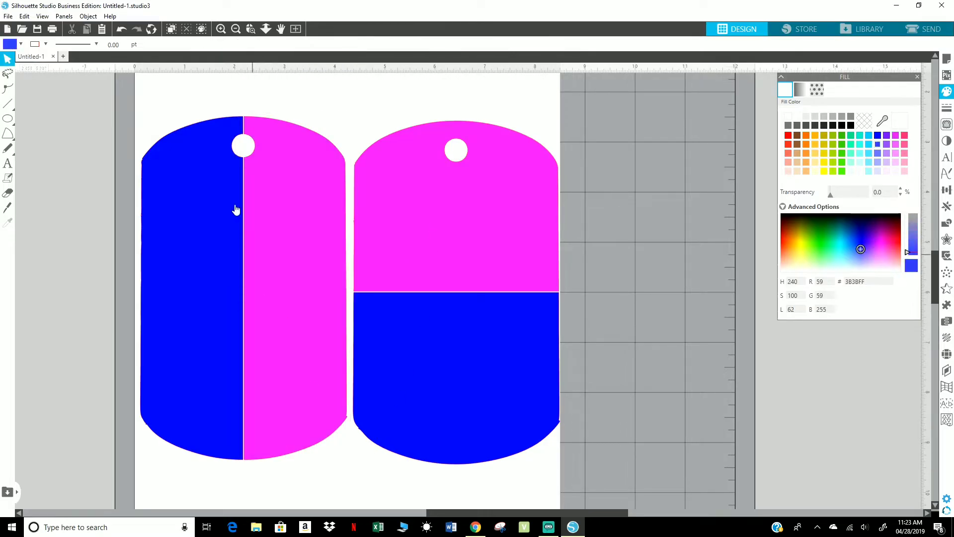
Step: Fill the left half of the left dog tag with white and deselect it
click(176, 253)
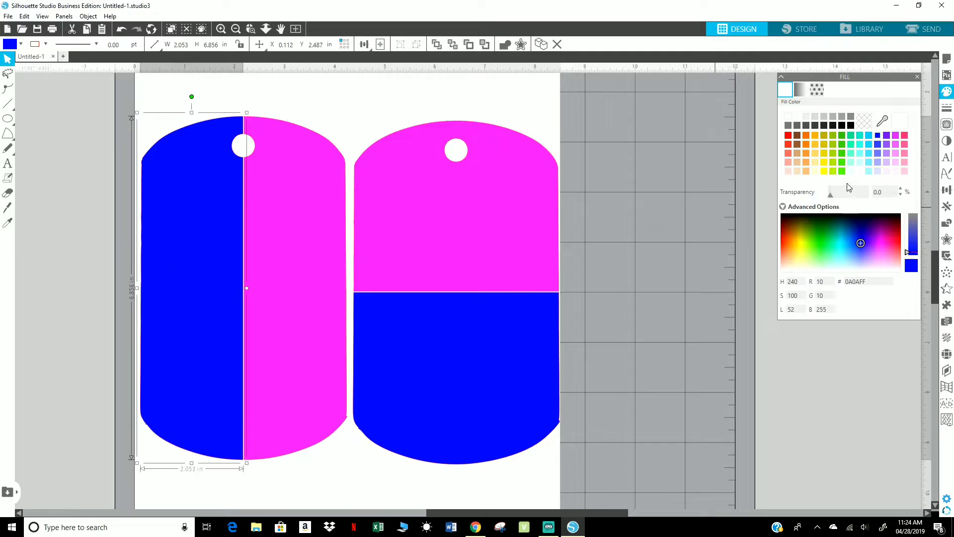
click(791, 119)
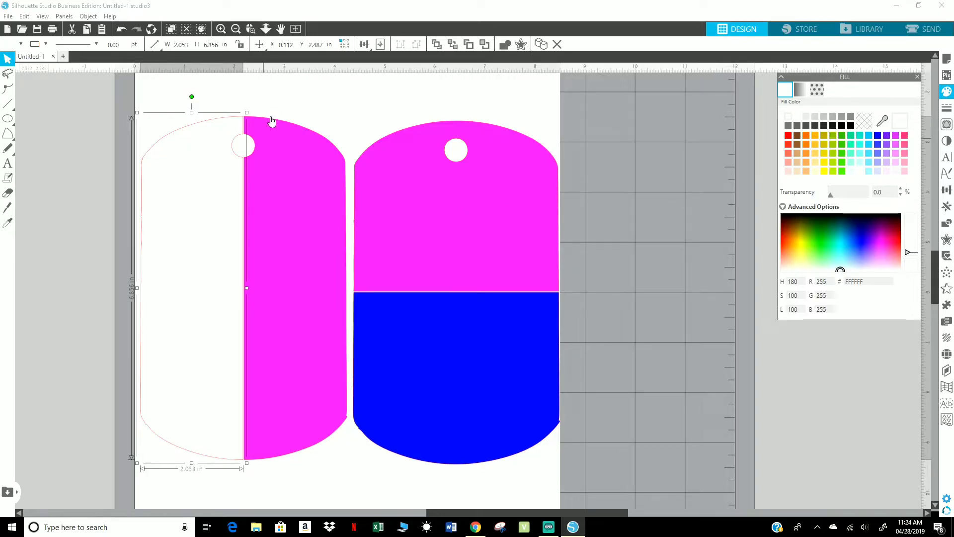
click(287, 107)
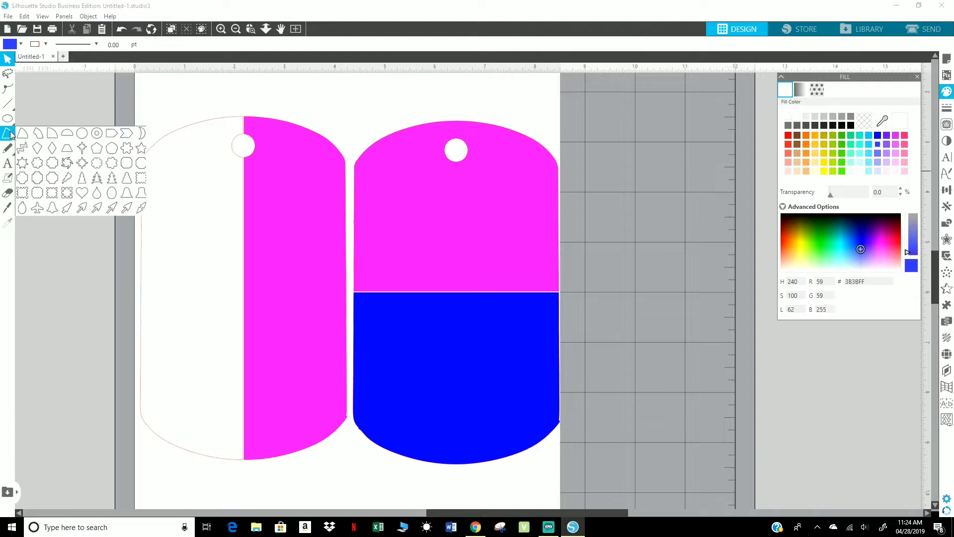
mouse_move(10, 121)
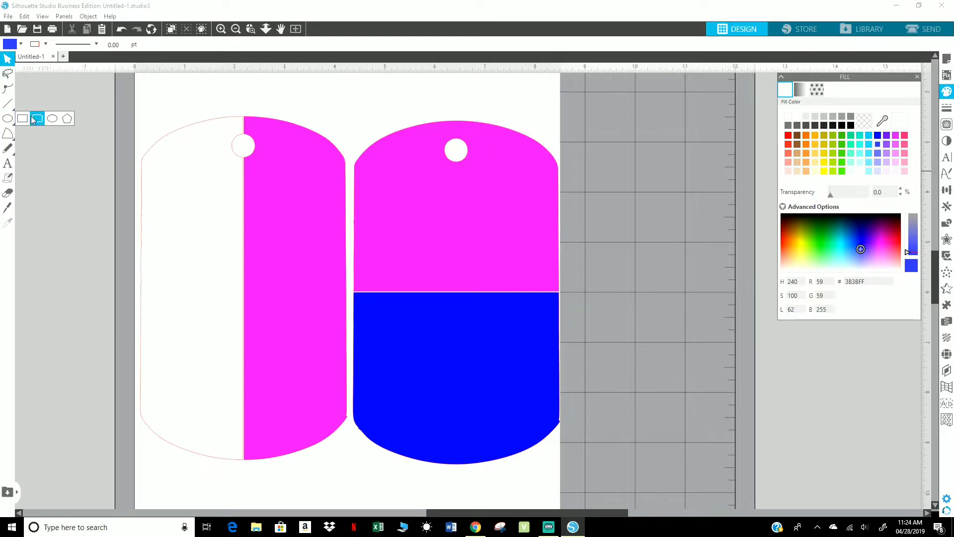
click(23, 115)
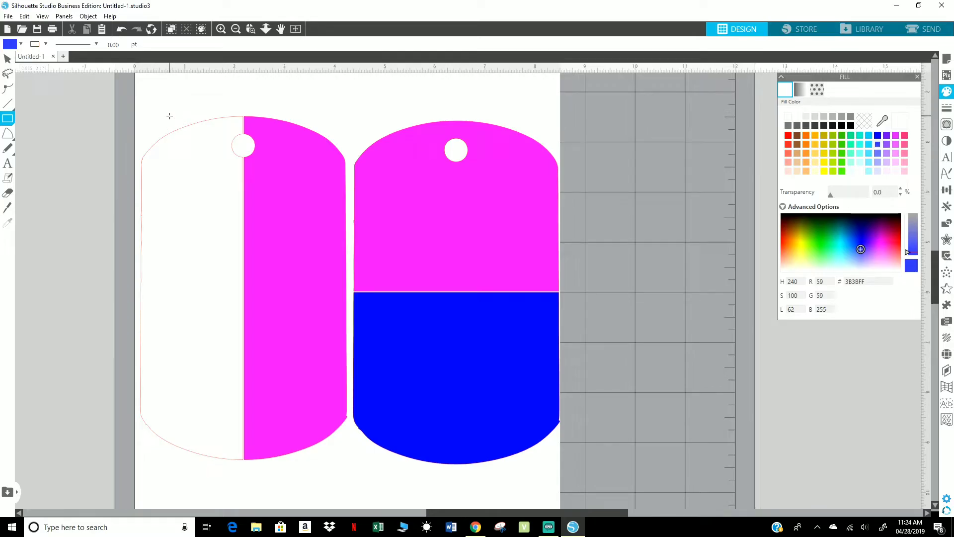
drag(170, 115, 230, 176)
drag(173, 234, 173, 141)
key(v)
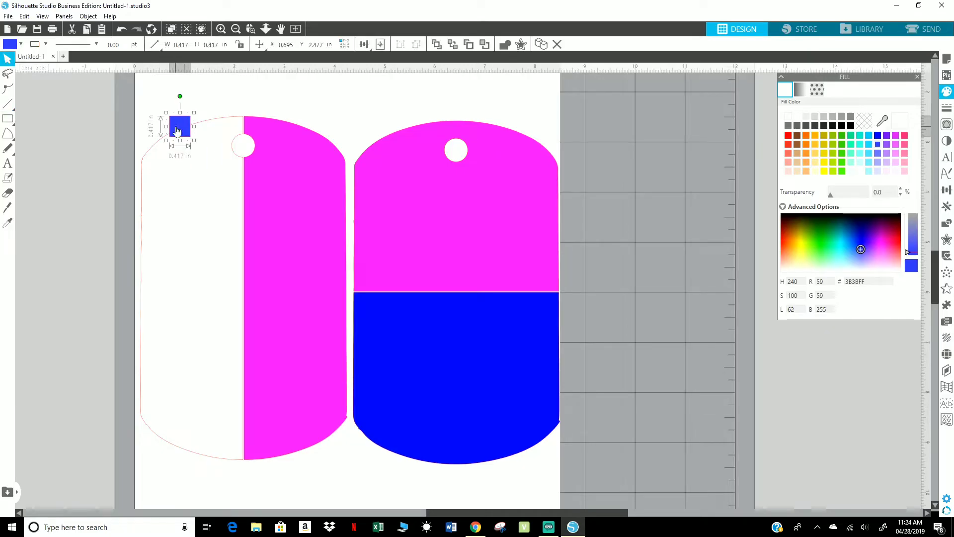
key(Delete)
Step: Draw a vertical rectangle about 0.81 by 7.37 in and position it across the white half, overhanging the tag's top and bottom edges
click(6, 120)
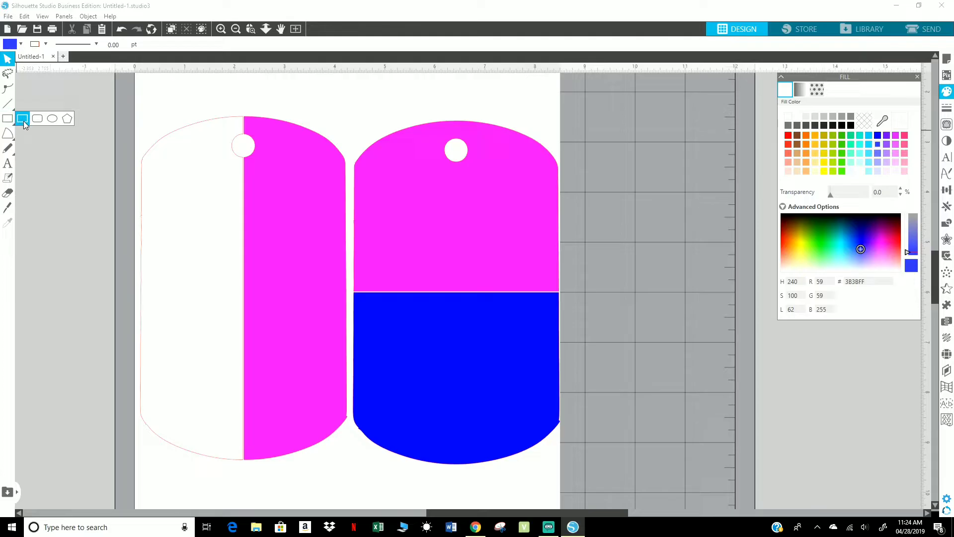
click(22, 118)
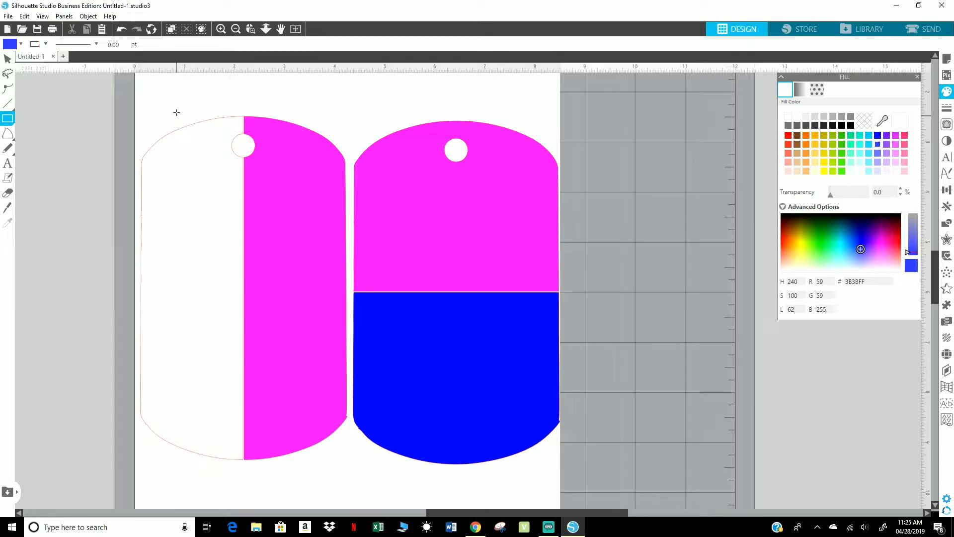
mouse_move(176, 111)
mouse_down()
mouse_move(199, 480)
mouse_move(217, 480)
mouse_up()
key(v)
click(213, 442)
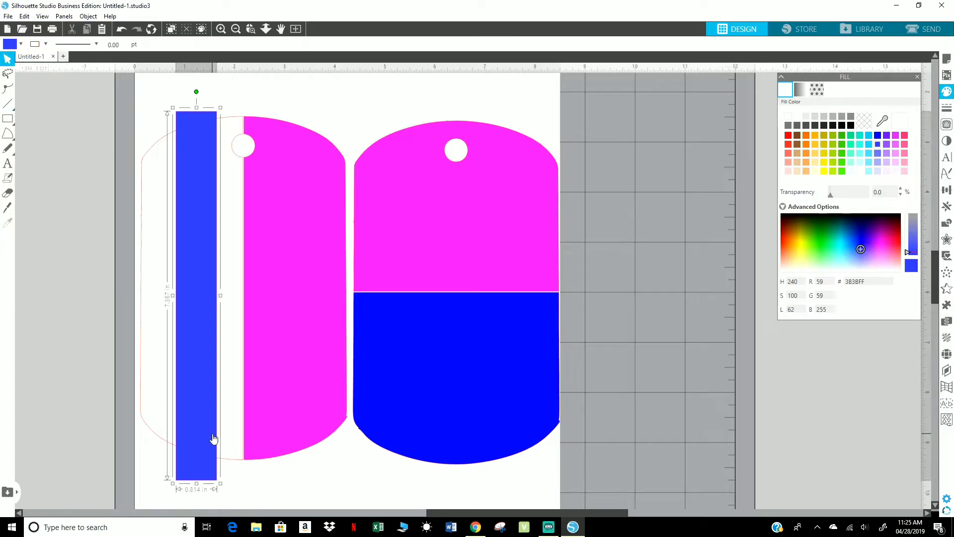
drag(209, 435, 207, 430)
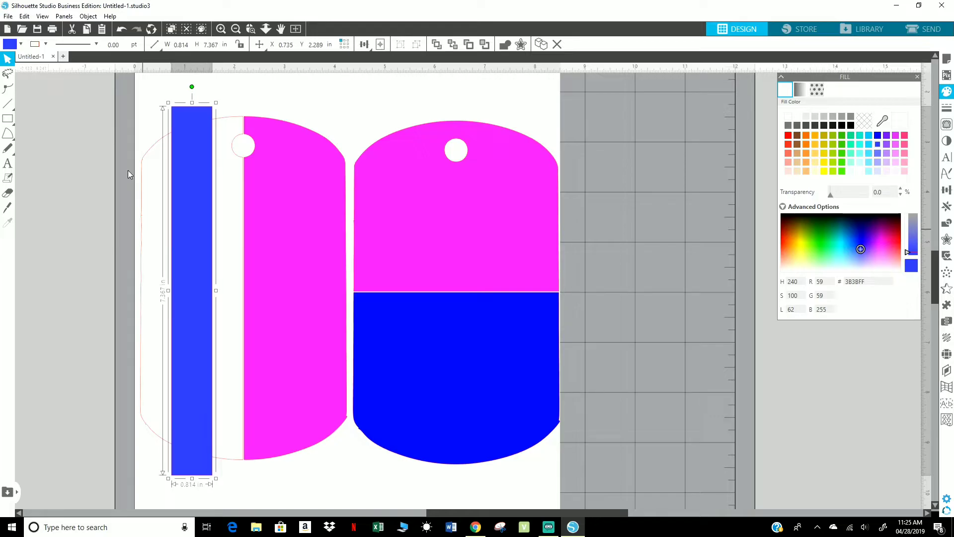
Step: Select the blue strip together with the white tag half and divide the overlapping shapes
click(127, 109)
drag(125, 96, 243, 473)
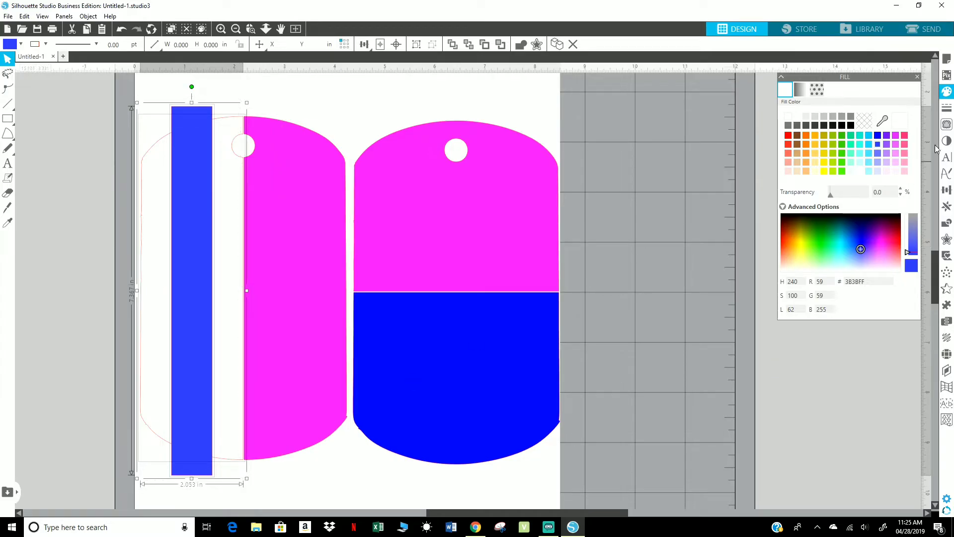
click(948, 225)
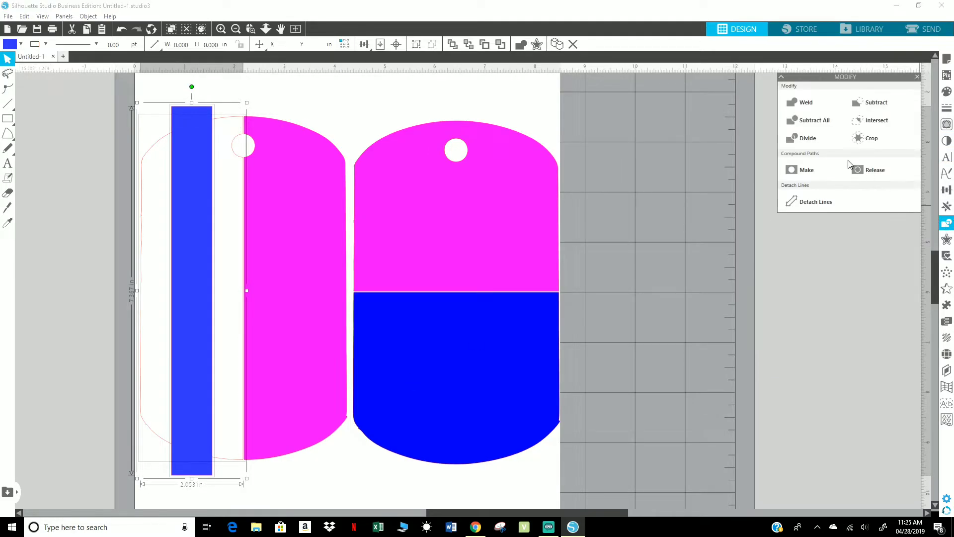
click(811, 142)
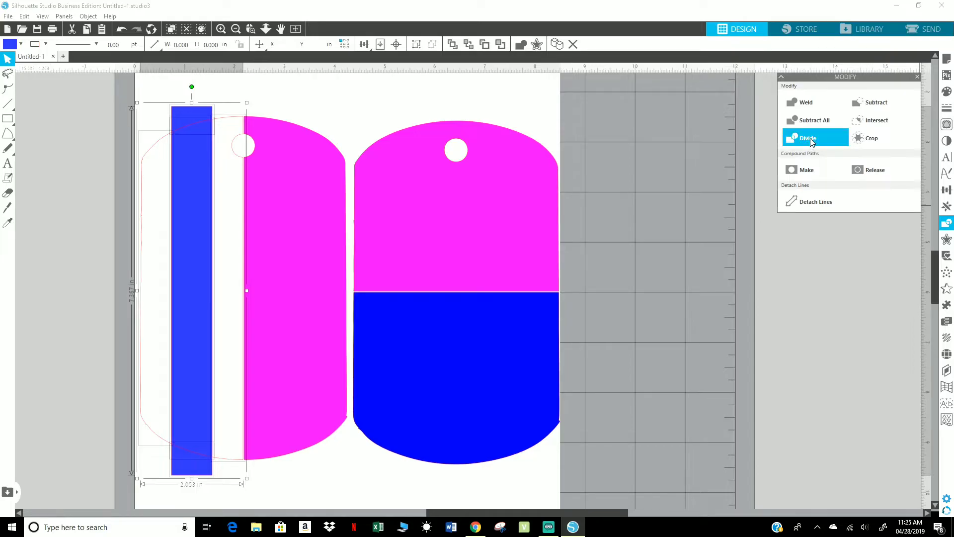
click(297, 108)
Step: Move the blue strip's cut-off top and bottom pieces off the dog tag and delete them
drag(177, 115, 70, 115)
drag(191, 471, 77, 131)
drag(49, 99, 121, 174)
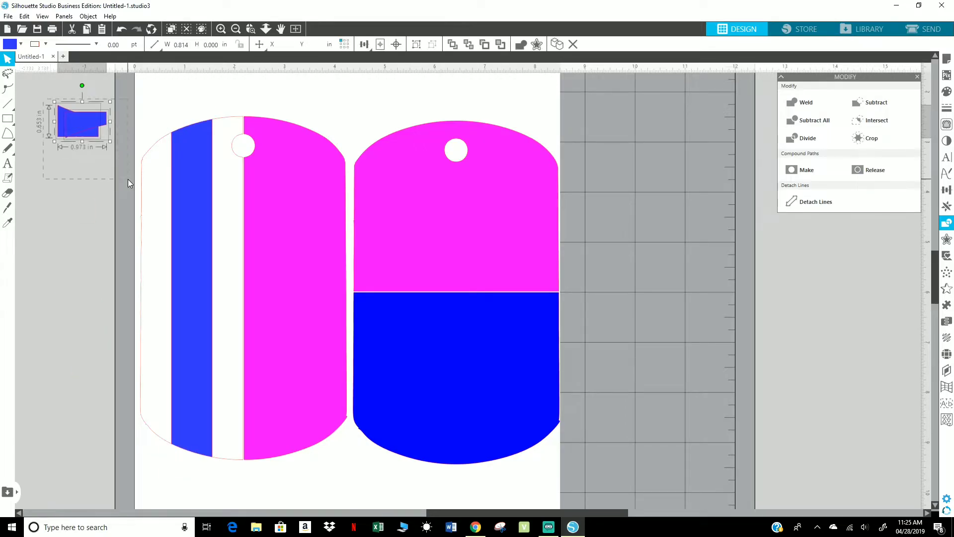
key(Delete)
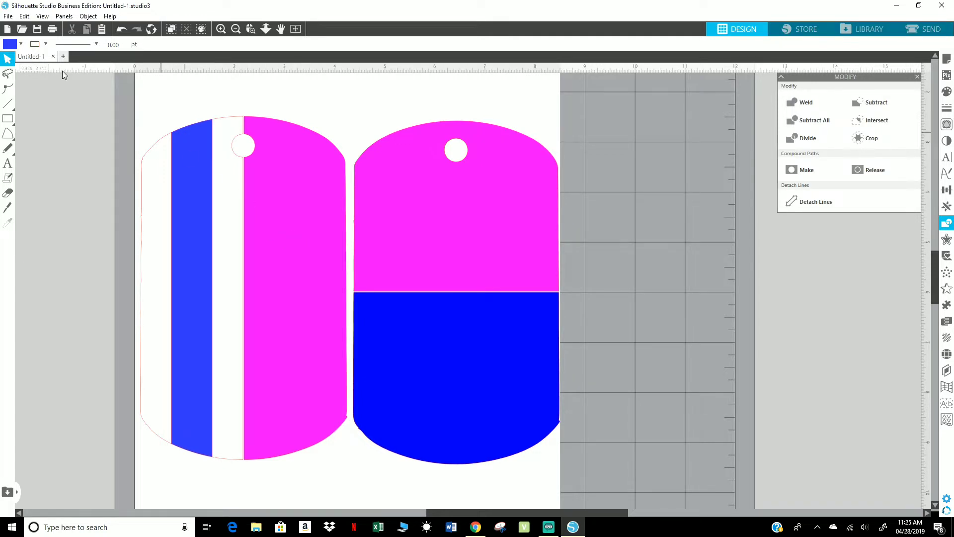
Step: Merge the image cancer-ribbon.png from the Desktop into the design
click(8, 17)
click(21, 76)
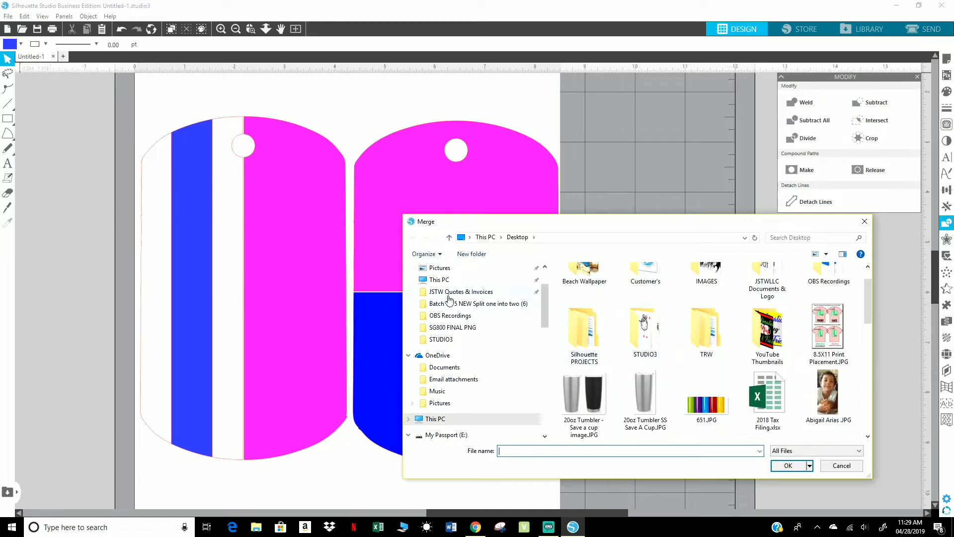
scroll(442, 289, up, 2)
click(440, 289)
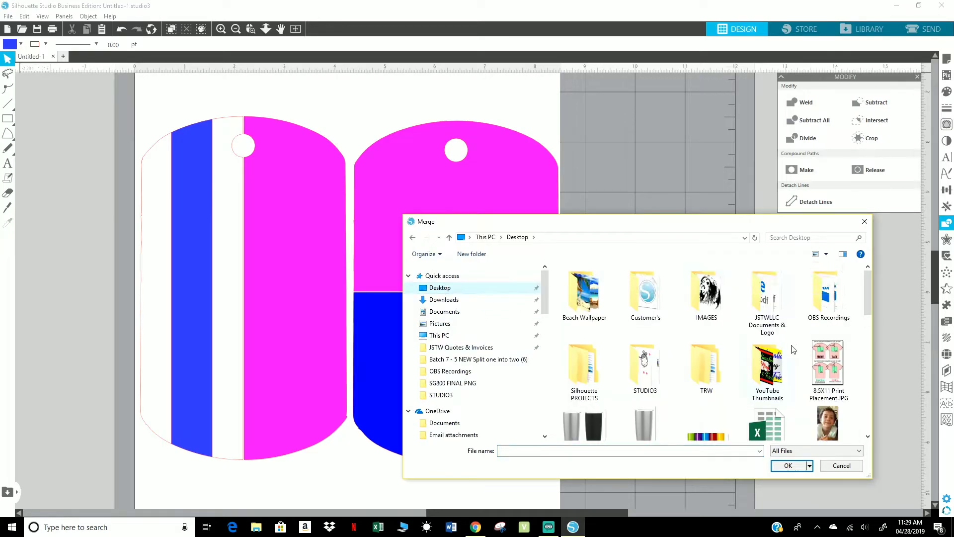
scroll(646, 320, down, 3)
double_click(646, 320)
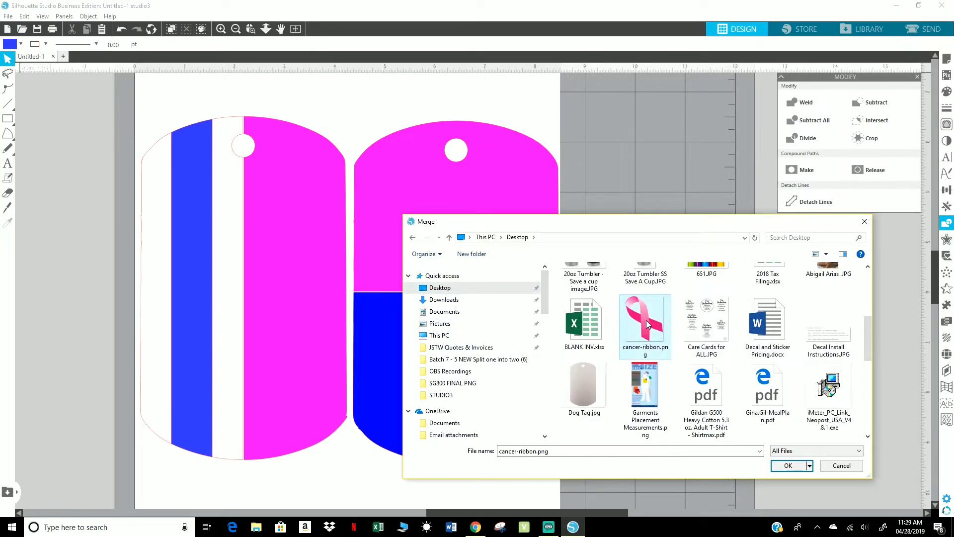
click(631, 252)
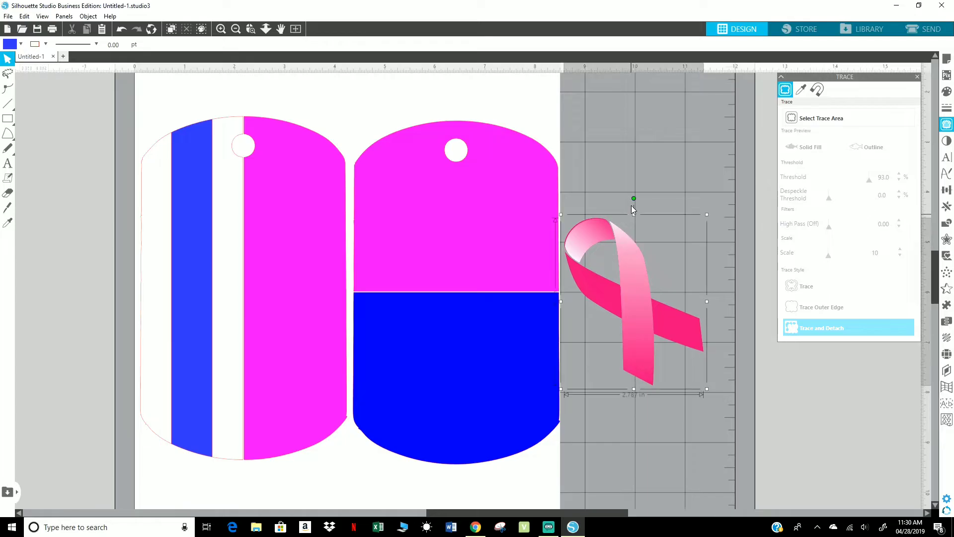
Step: Rotate the ribbon image clockwise and move it onto the right dog tag
drag(634, 201, 720, 256)
drag(666, 277, 490, 204)
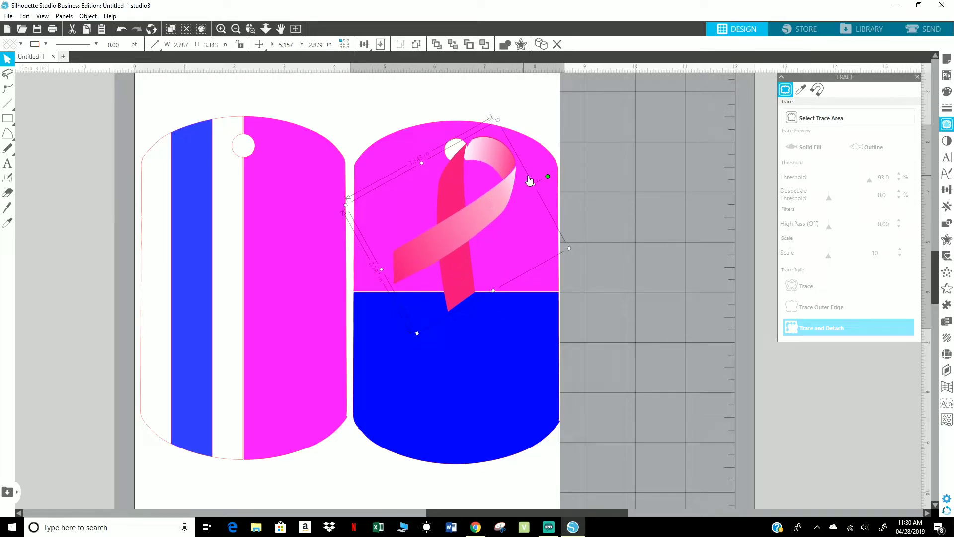
drag(547, 176, 593, 233)
drag(586, 217, 576, 197)
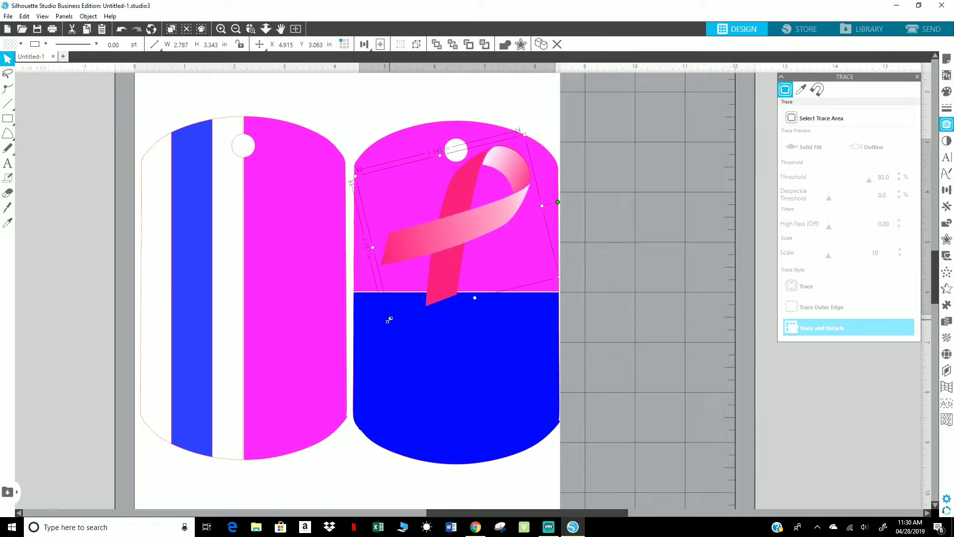
Step: Enlarge the ribbon to about 4.87 by 5.84 in, rotate it upright and center it on the right dog tag
drag(390, 319, 294, 450)
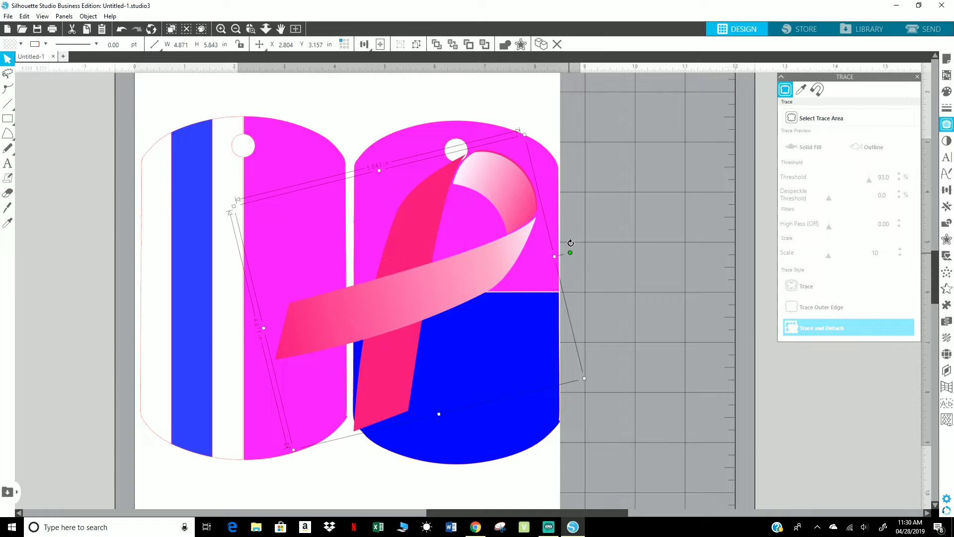
drag(569, 251, 528, 144)
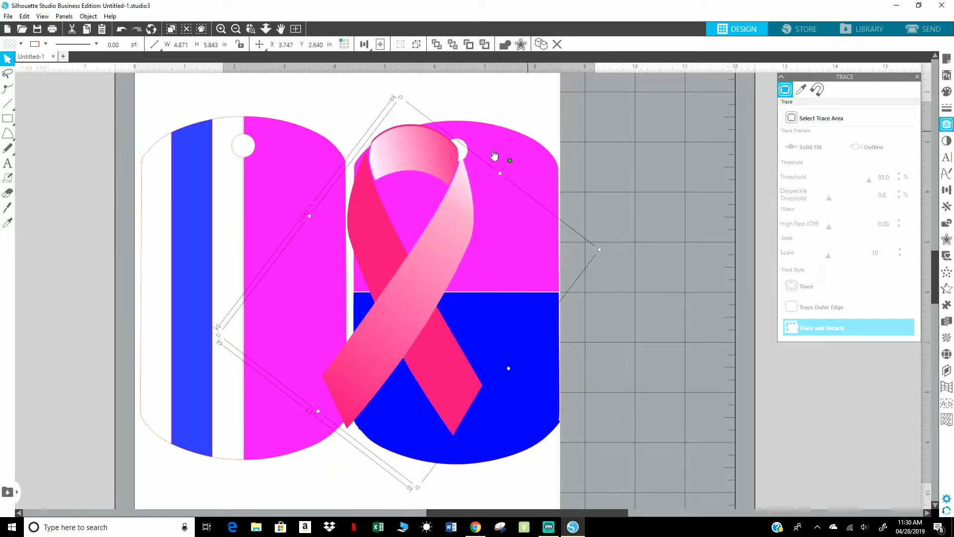
drag(471, 233, 482, 234)
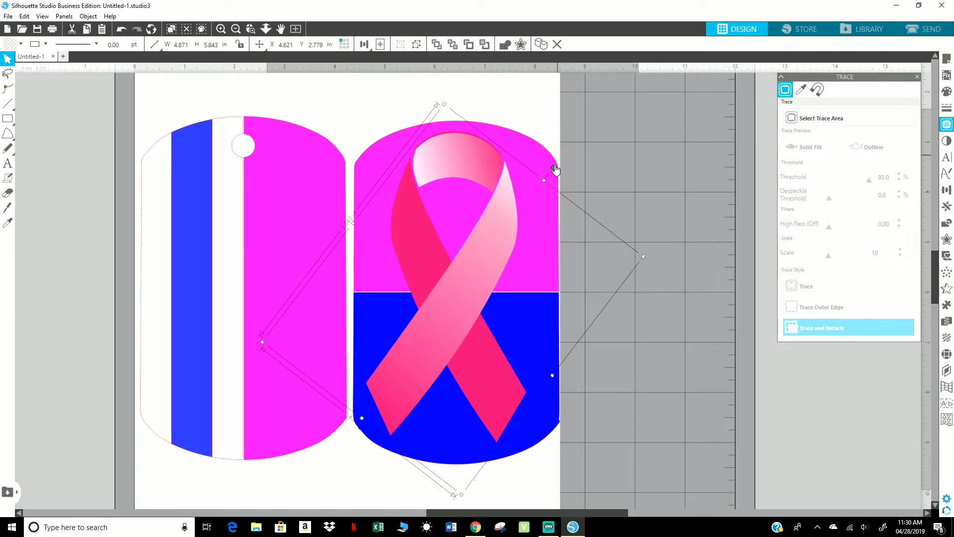
mouse_move(555, 170)
mouse_down()
mouse_move(547, 156)
mouse_move(550, 164)
mouse_up()
drag(487, 249, 496, 249)
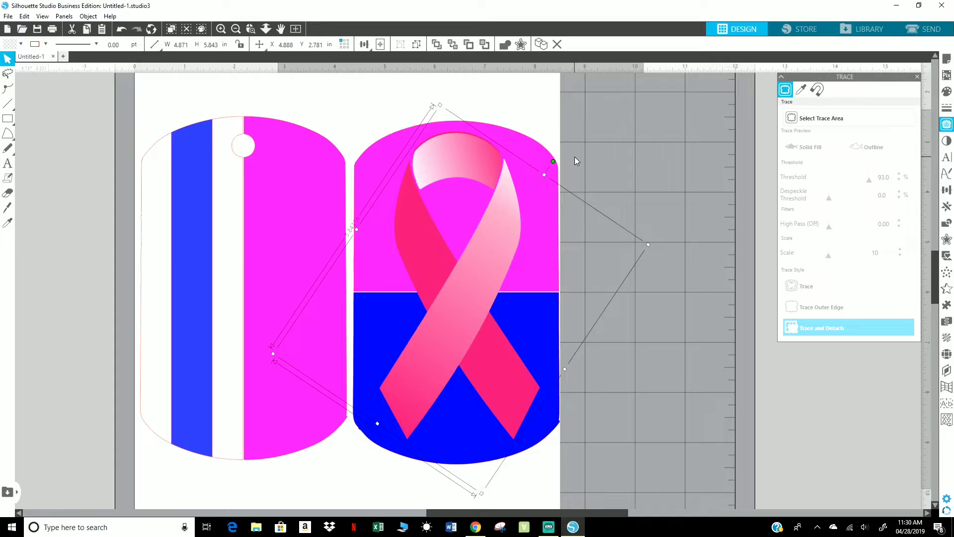
Step: Align the ribbon and the right dog tag's upper half with Align Center
click(447, 181)
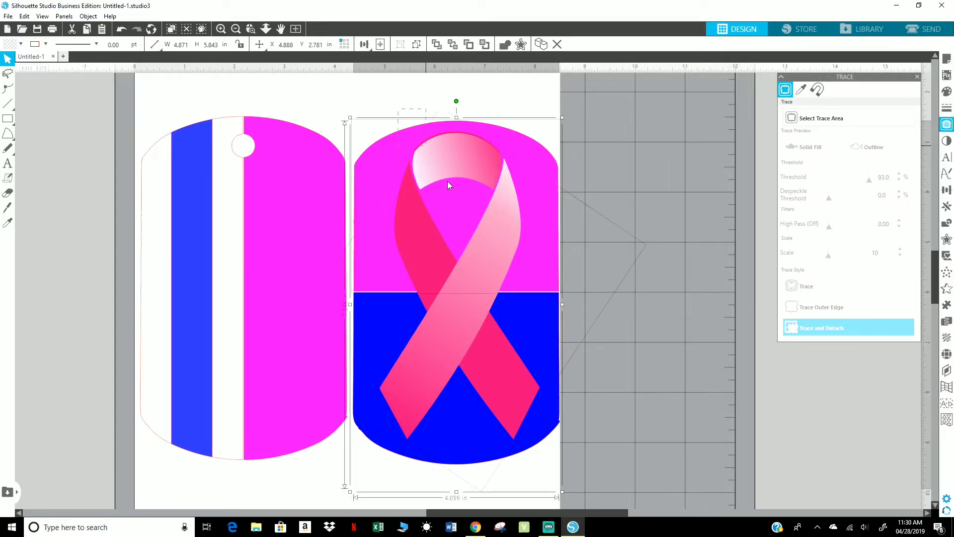
click(492, 341)
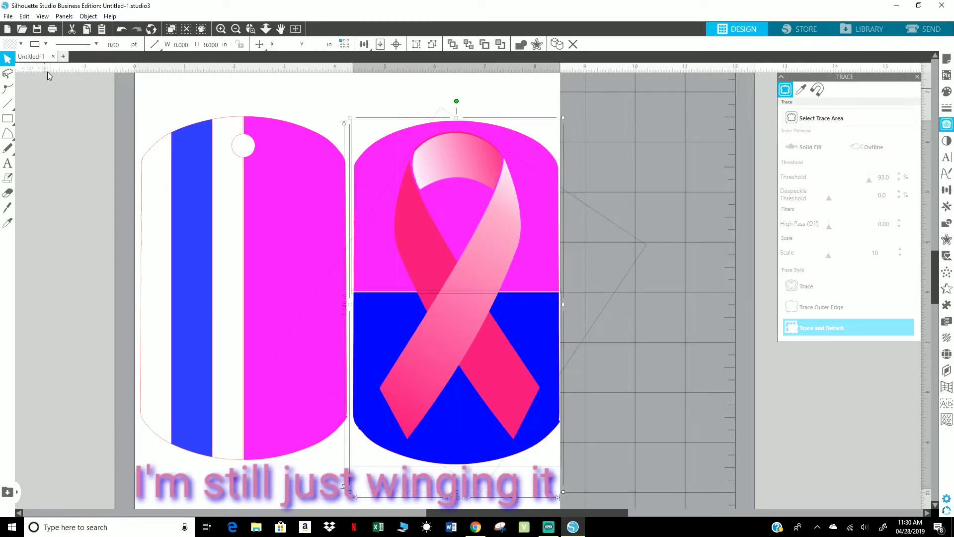
click(88, 17)
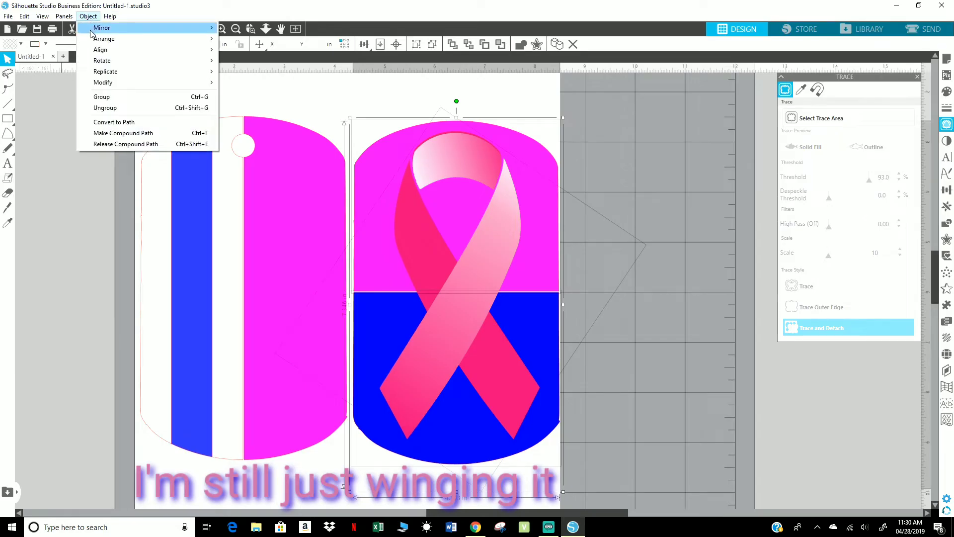
mouse_move(102, 49)
click(264, 76)
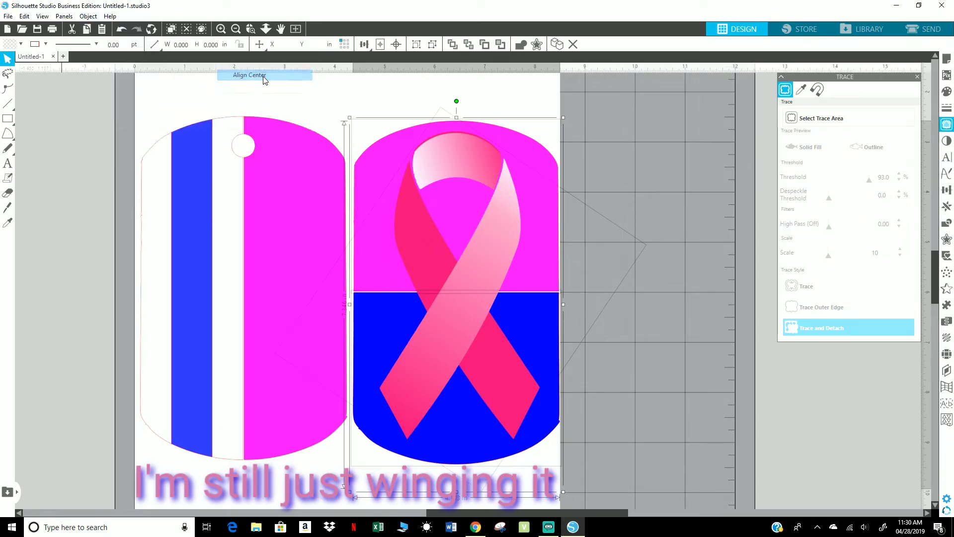
click(597, 157)
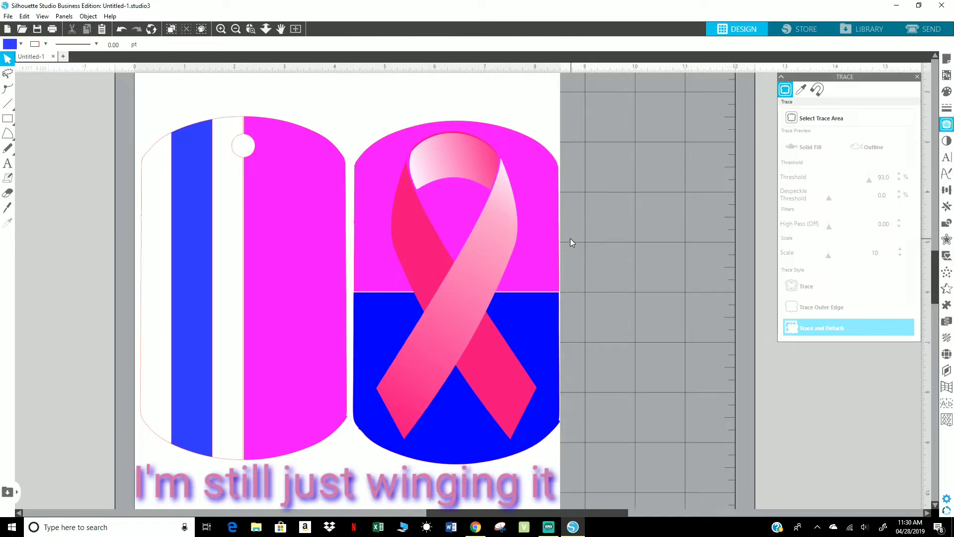
Step: Fill the upper half of the right dog tag with black
click(542, 242)
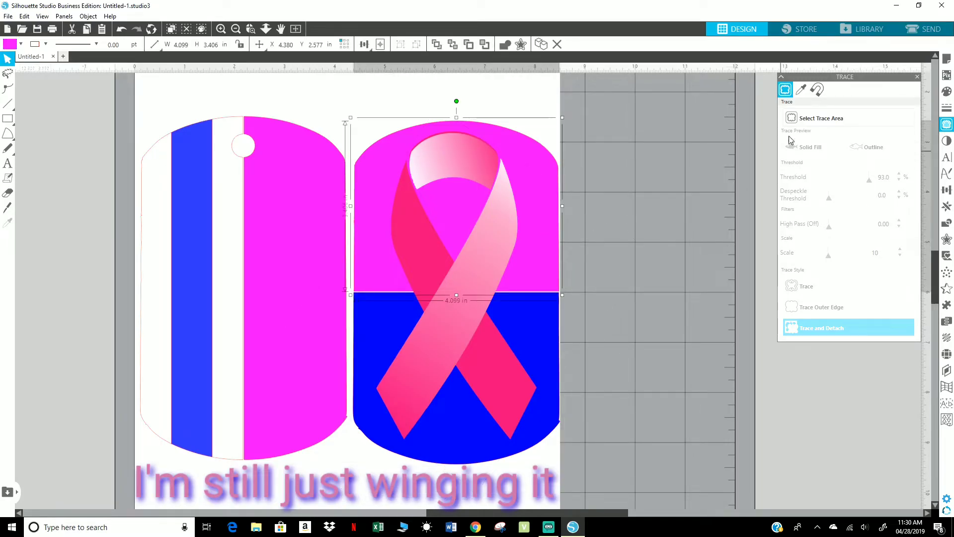
click(945, 92)
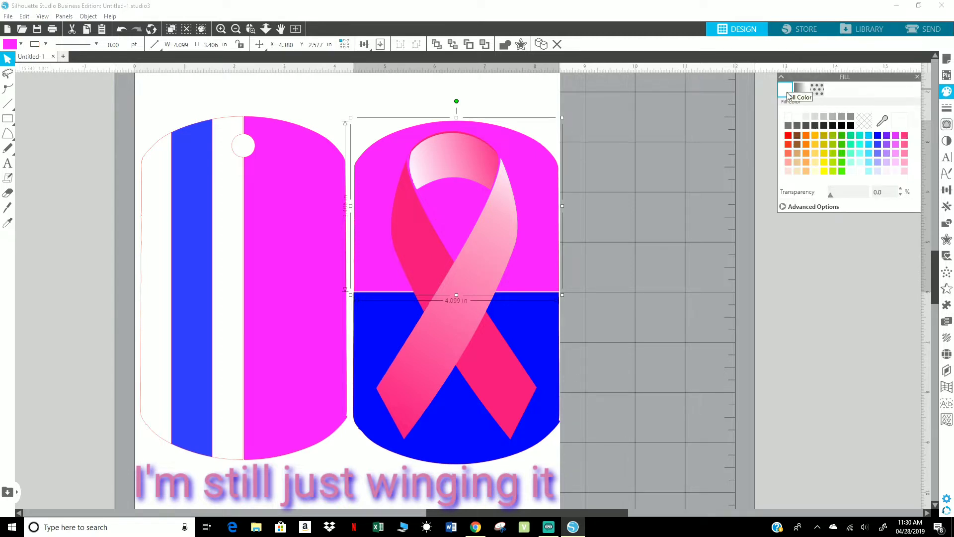
click(851, 125)
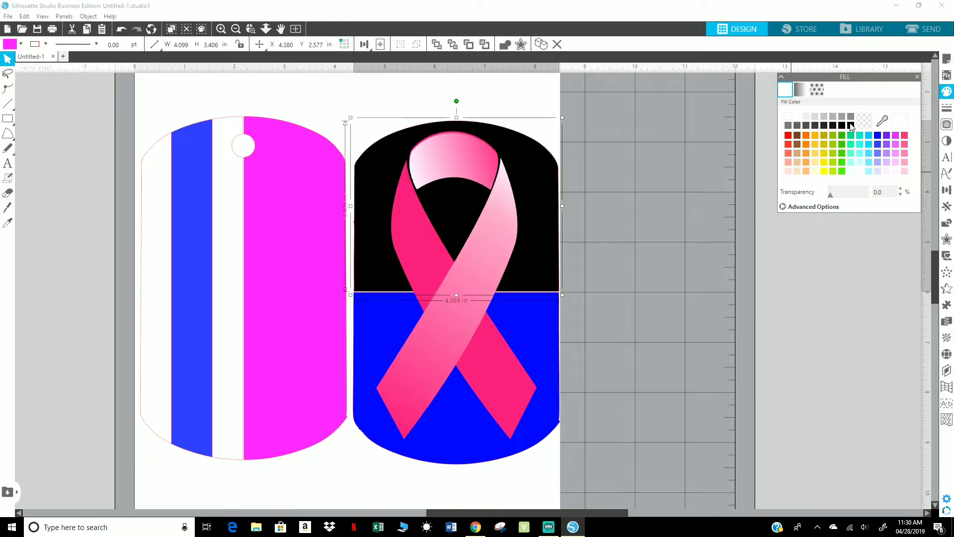
click(791, 117)
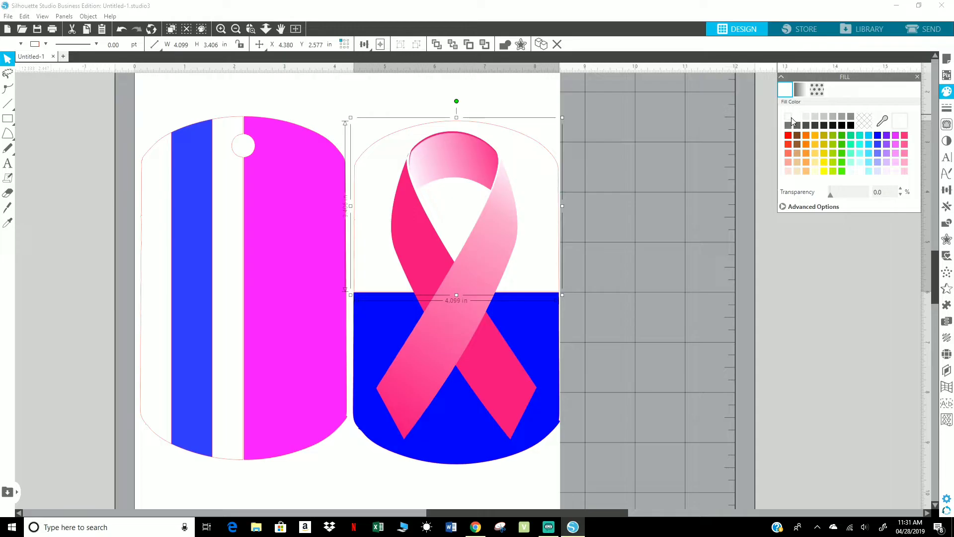
click(851, 125)
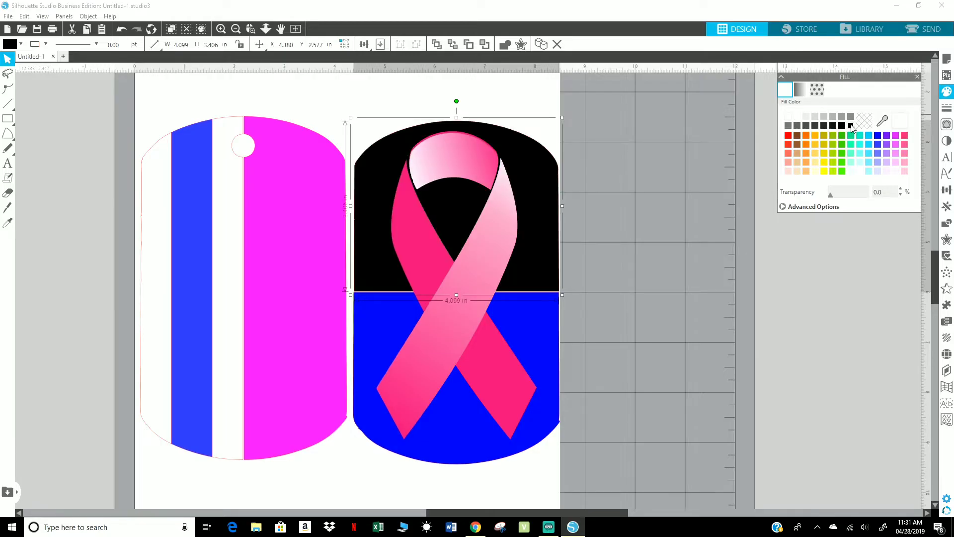
Step: Fill the two white strips on either side of the left dog tag's blue stripe with black
click(228, 288)
click(850, 125)
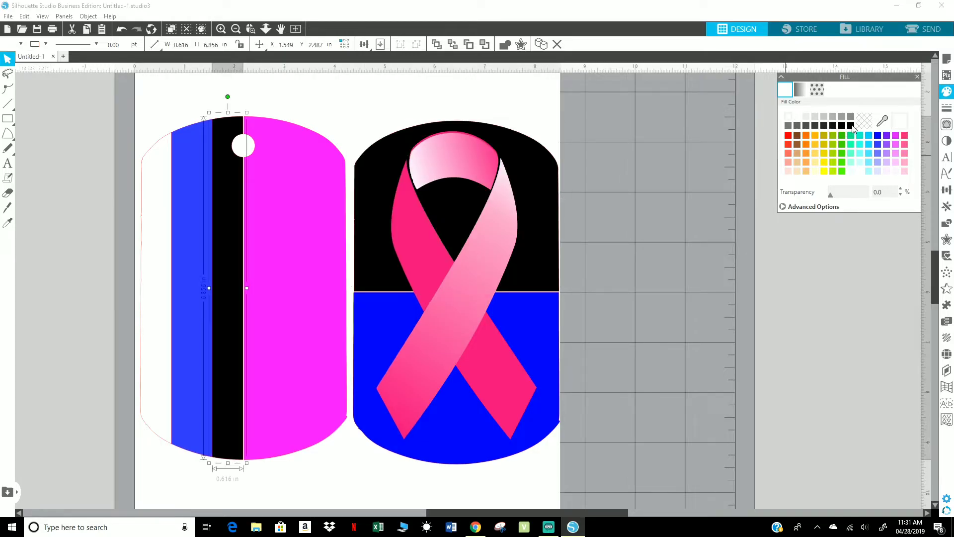
click(146, 286)
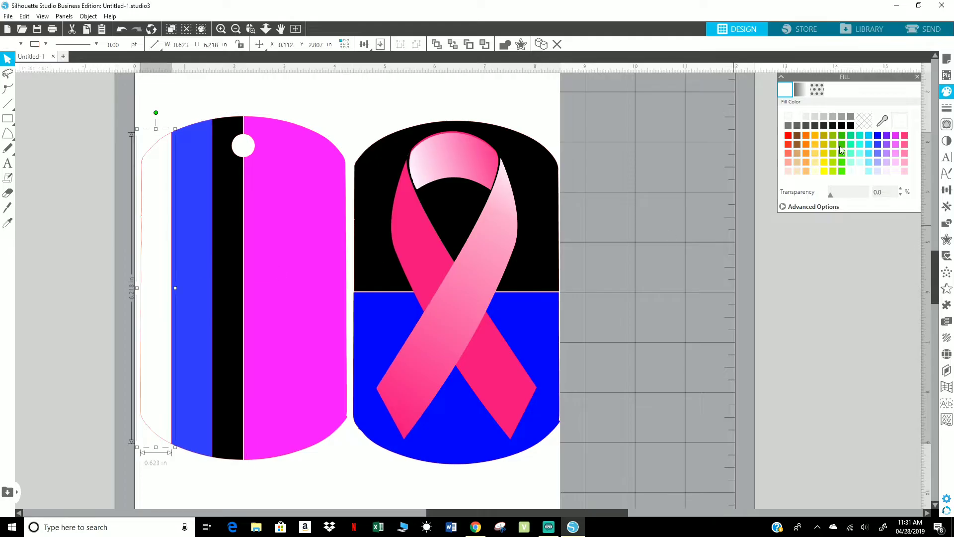
click(851, 126)
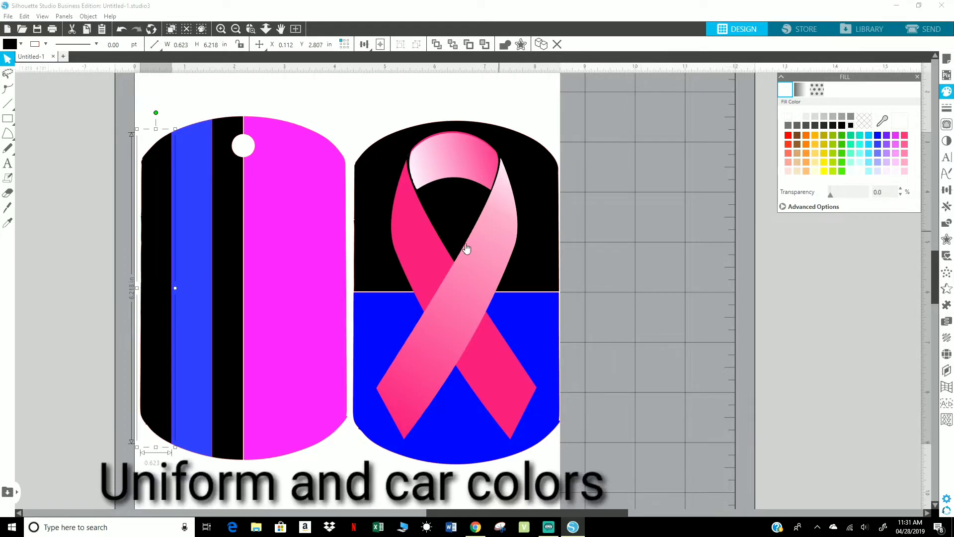
click(296, 492)
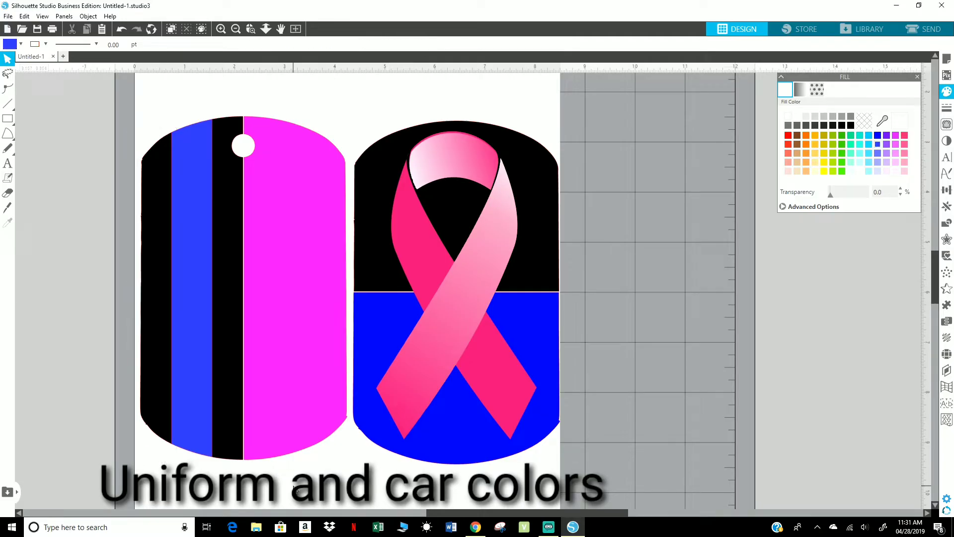
Step: Fill the magenta half of the left dog tag with the stripe's blue using the eyedropper
click(295, 383)
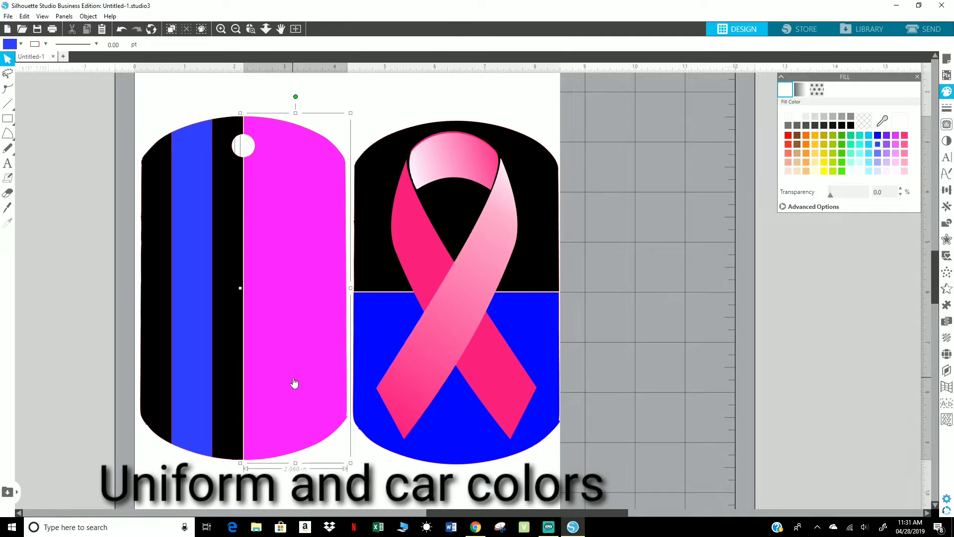
key(i)
click(430, 358)
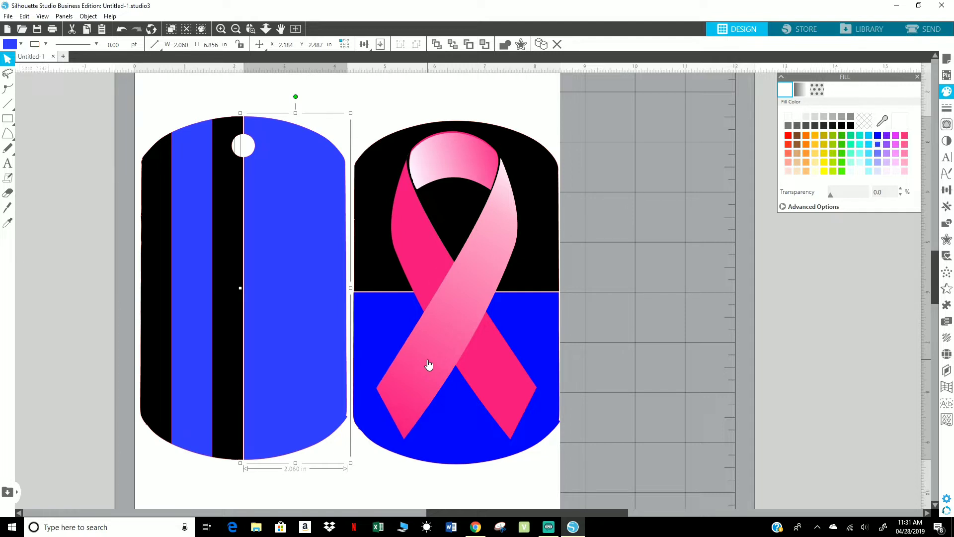
click(31, 279)
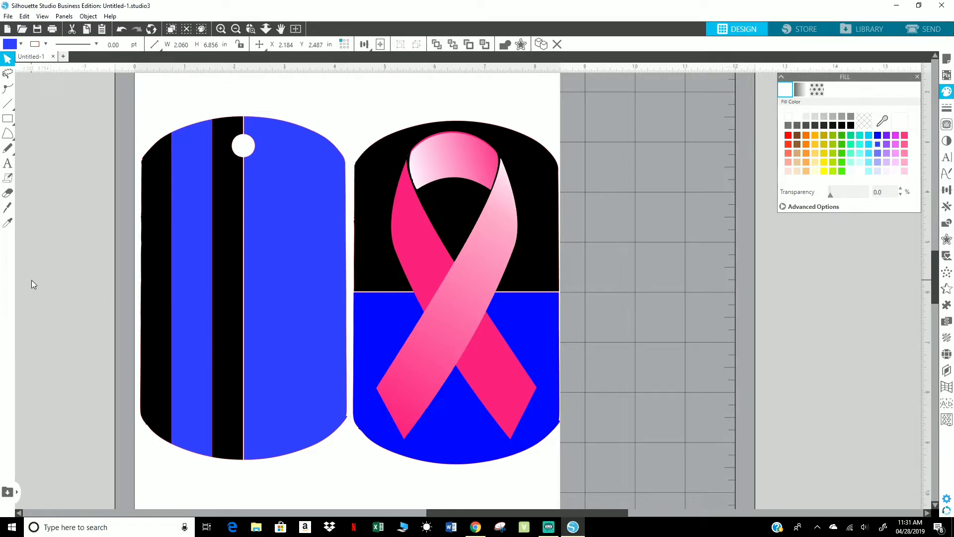
Step: Copy the blue stripe onto the right half of the left dog tag and flip the copy horizontally
click(199, 283)
key(i)
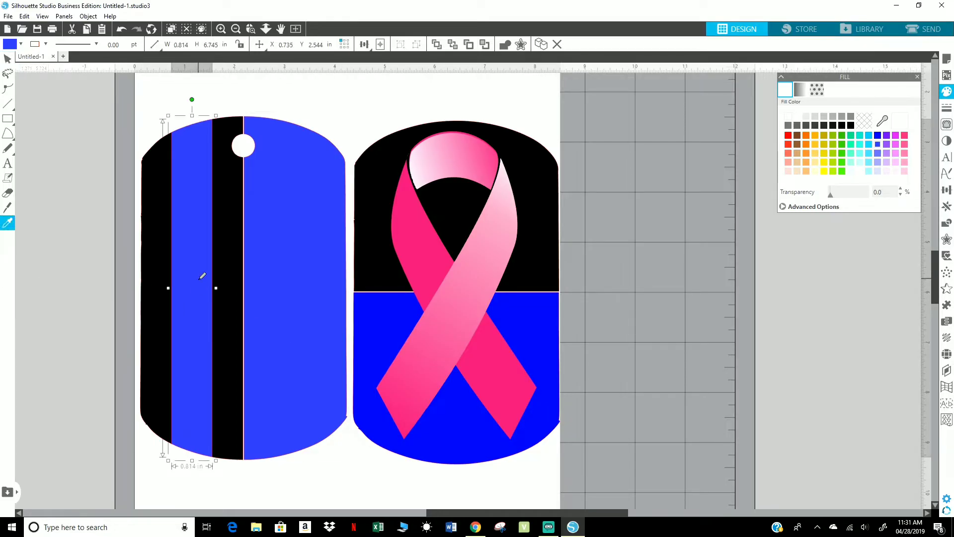
click(200, 283)
key(v)
drag(157, 277, 299, 279)
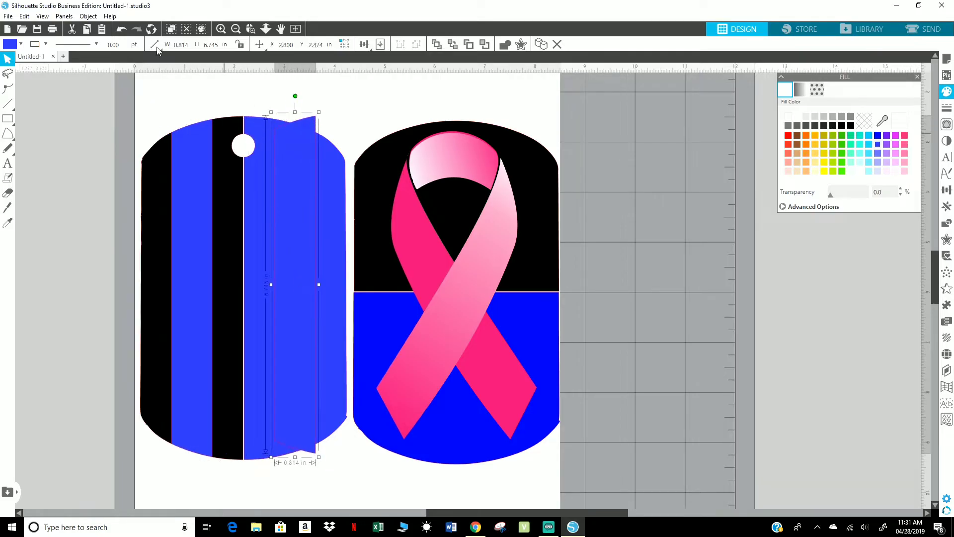
click(87, 16)
mouse_move(135, 29)
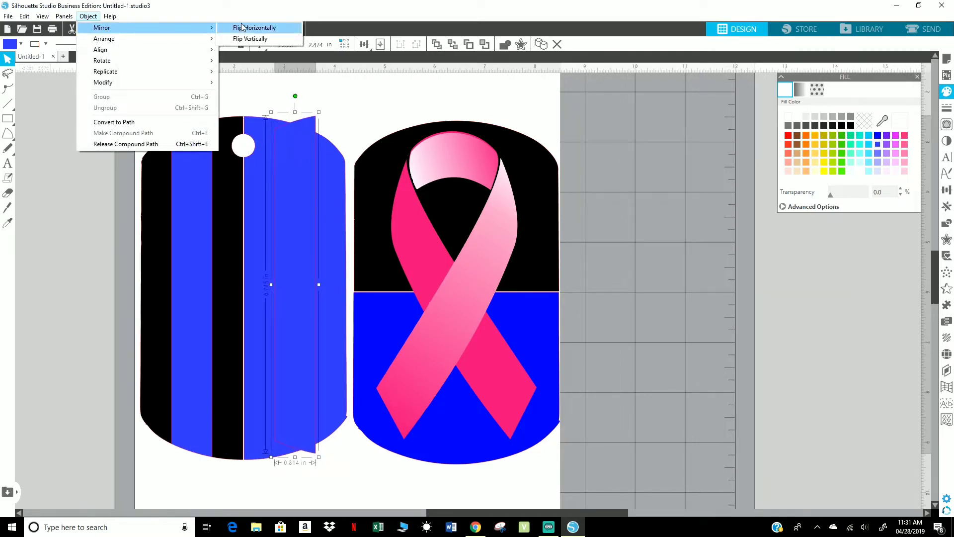
click(242, 27)
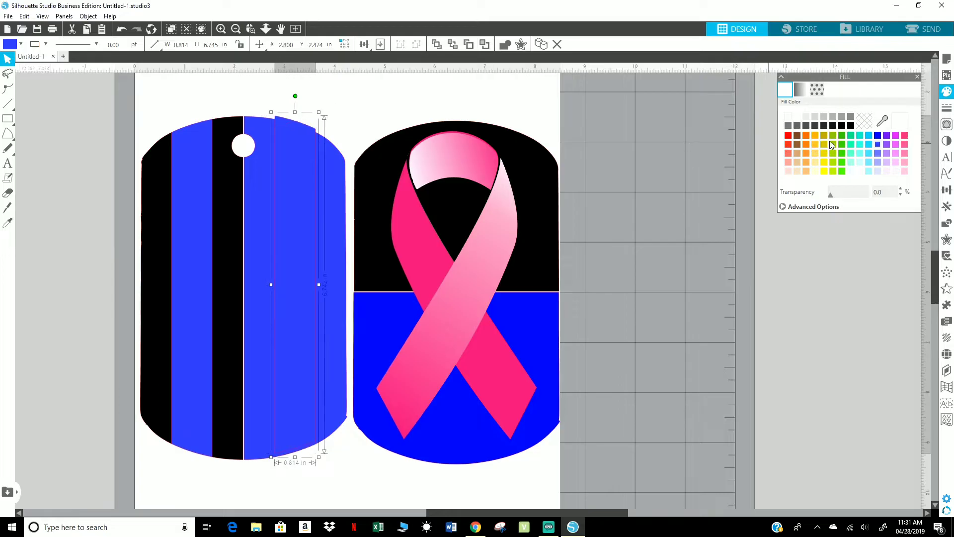
Step: Fill the copied stripe with pink FE50F7 and apply the same pink to the ribbon
click(903, 135)
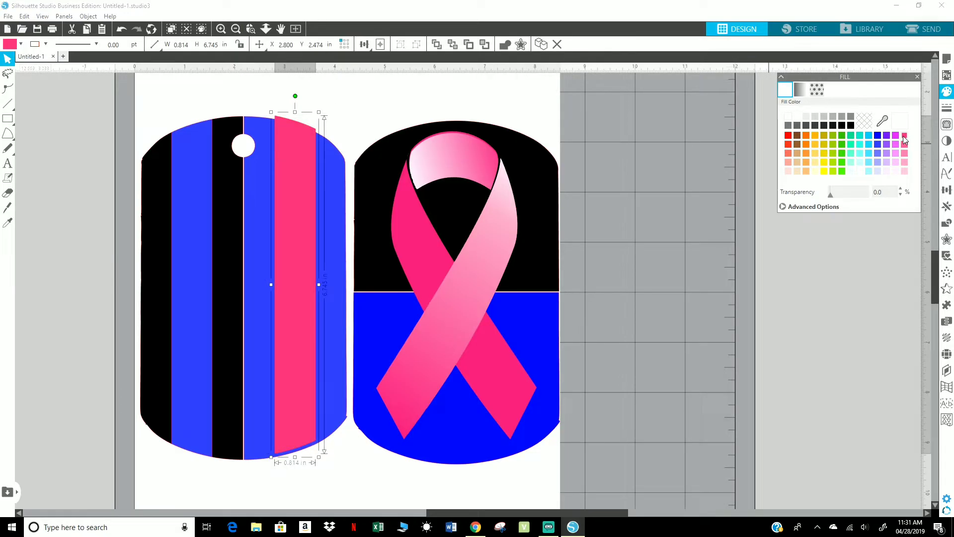
click(896, 143)
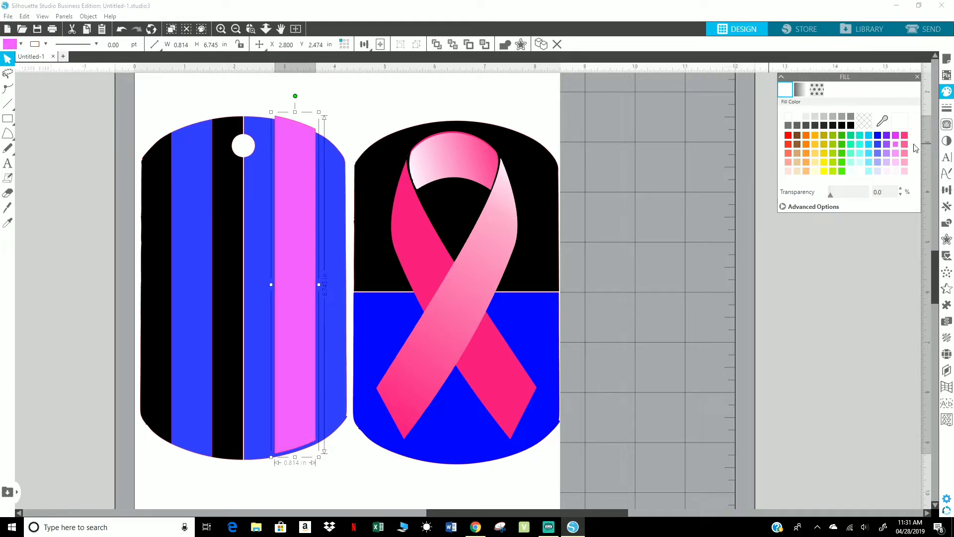
click(815, 207)
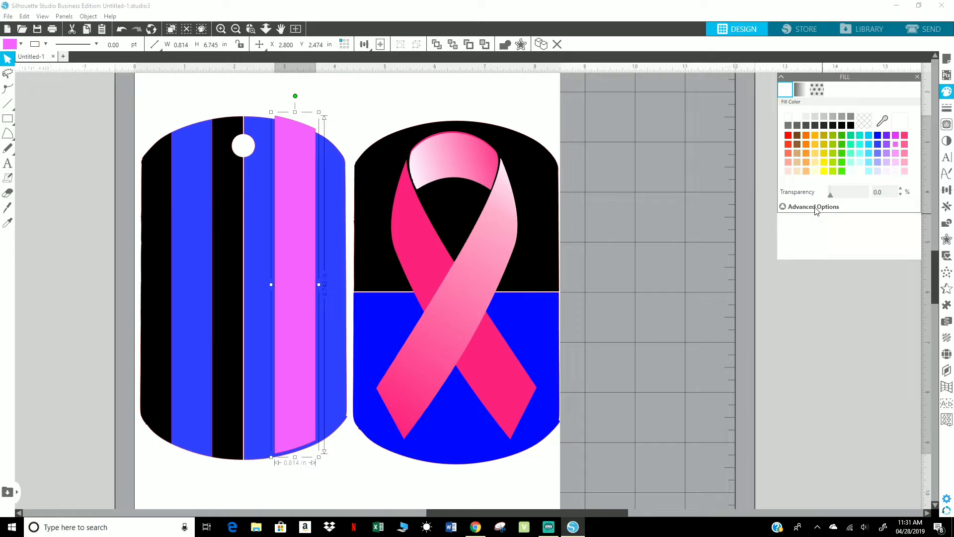
click(858, 260)
mouse_move(875, 256)
mouse_down()
mouse_move(886, 242)
mouse_move(883, 261)
mouse_move(882, 252)
mouse_up()
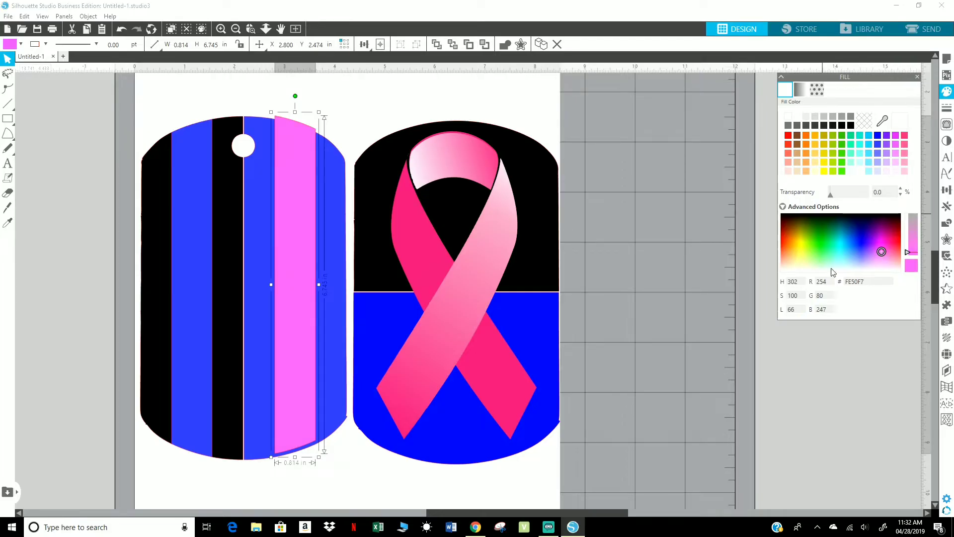
click(455, 323)
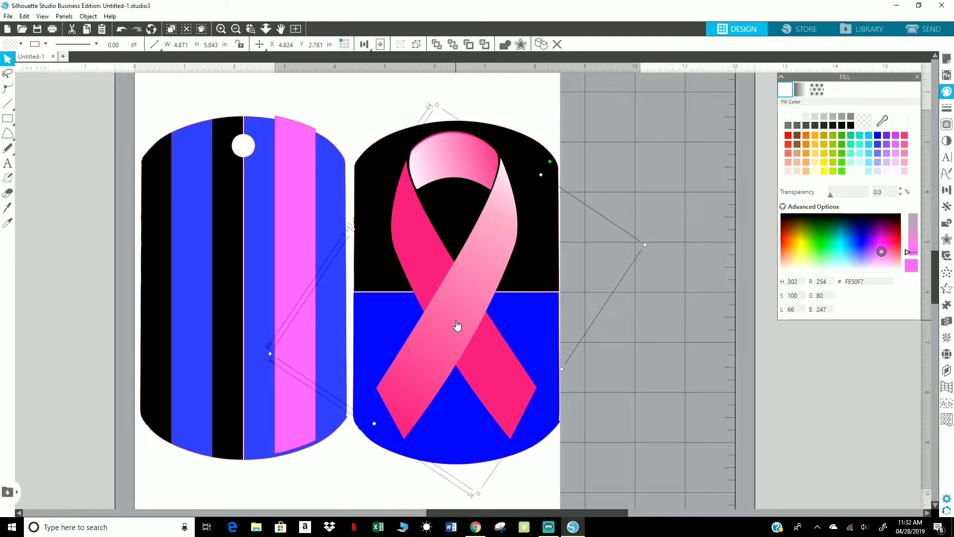
click(295, 266)
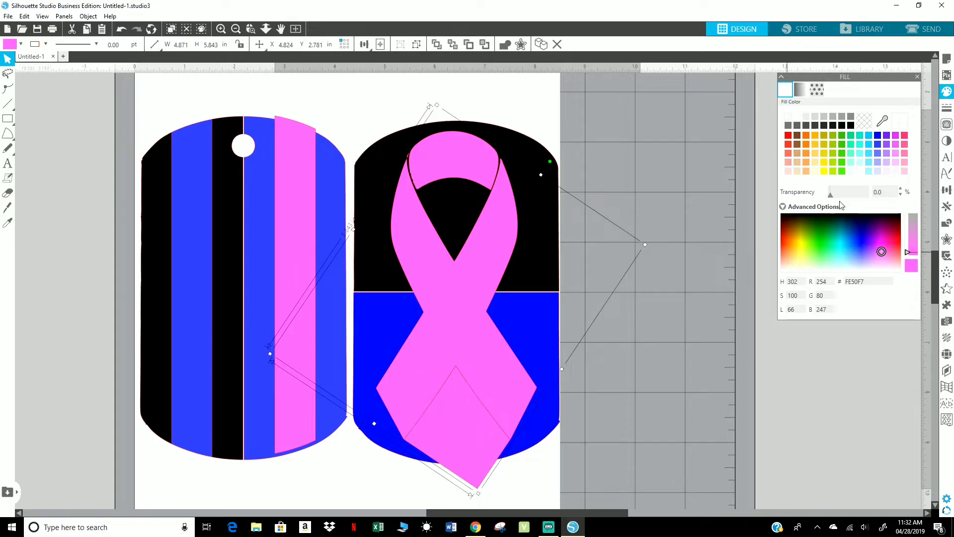
Step: Divide the ribbon shape into separate pieces, undoing the nudge that shifts them down
click(943, 223)
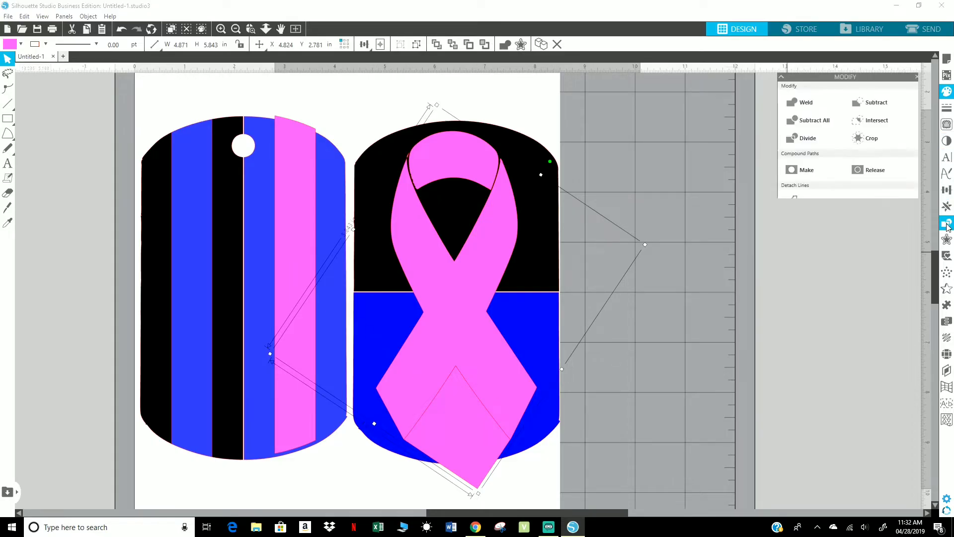
click(794, 142)
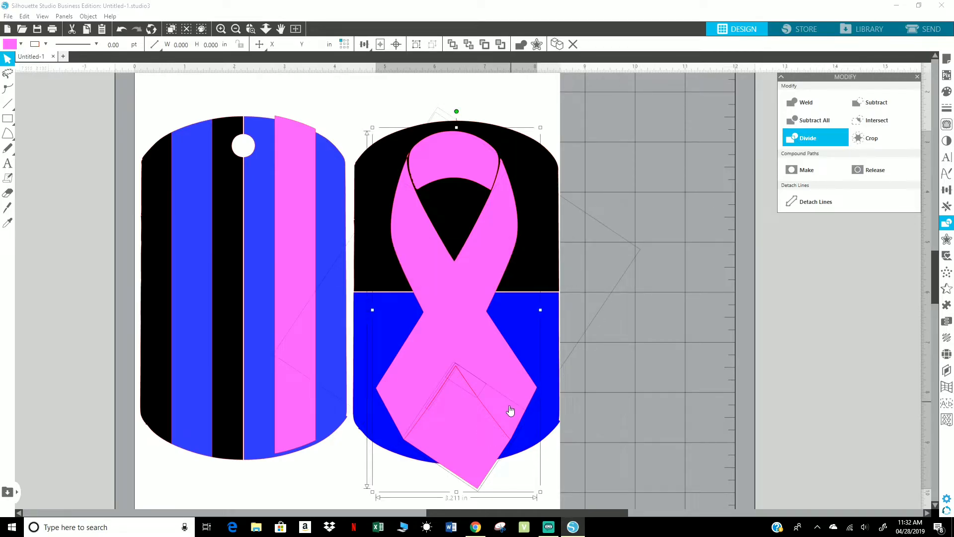
key(Down)
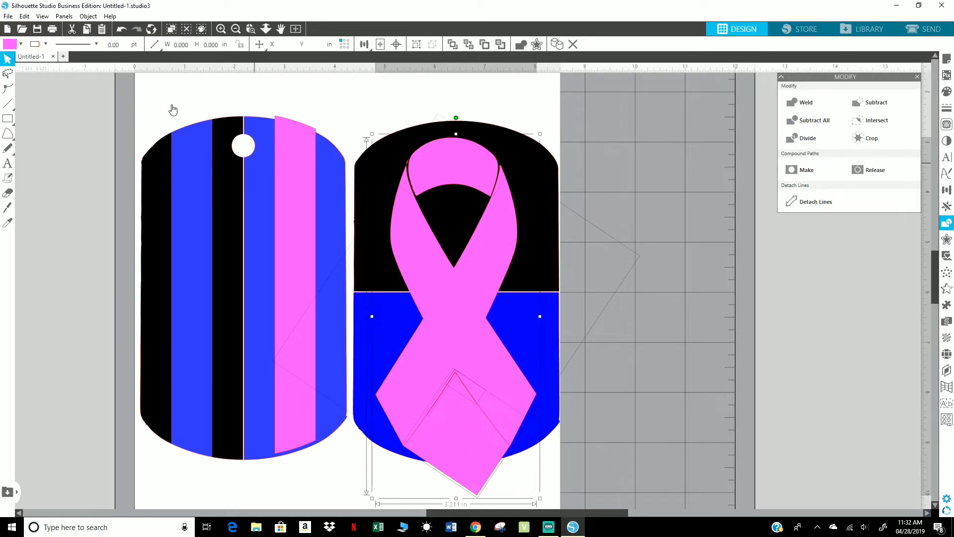
click(121, 29)
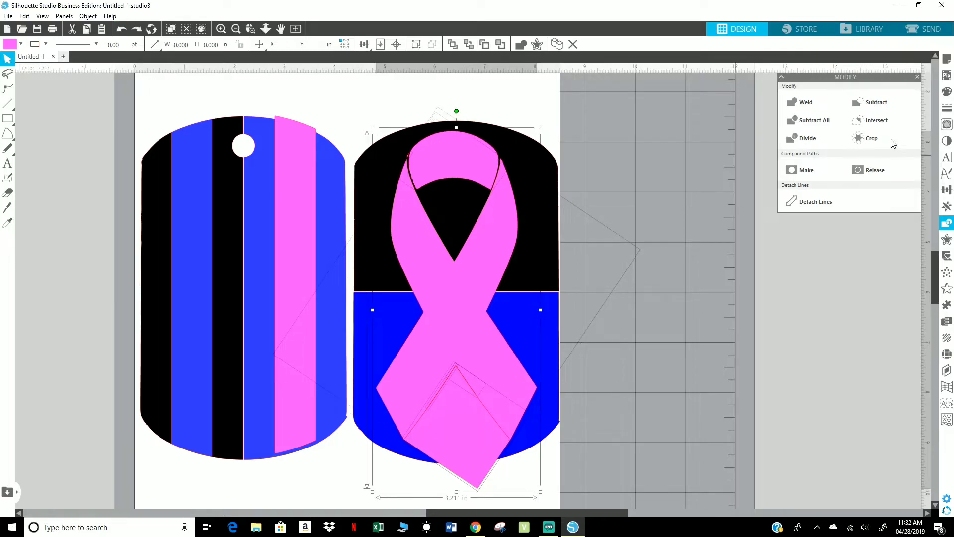
Step: Apply Subtract All to the ribbon pieces, then move the diamond piece between the tails off the tag and delete it
click(805, 122)
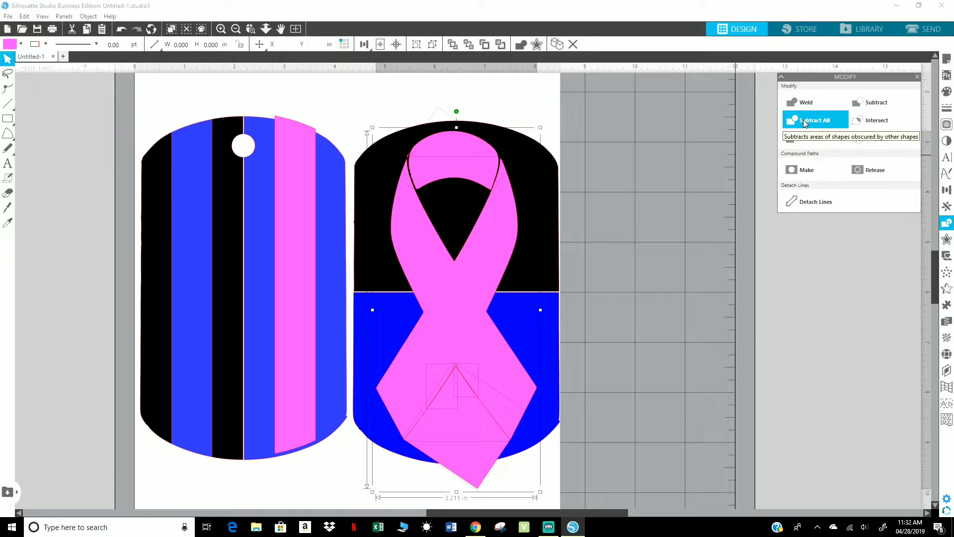
click(651, 289)
click(459, 429)
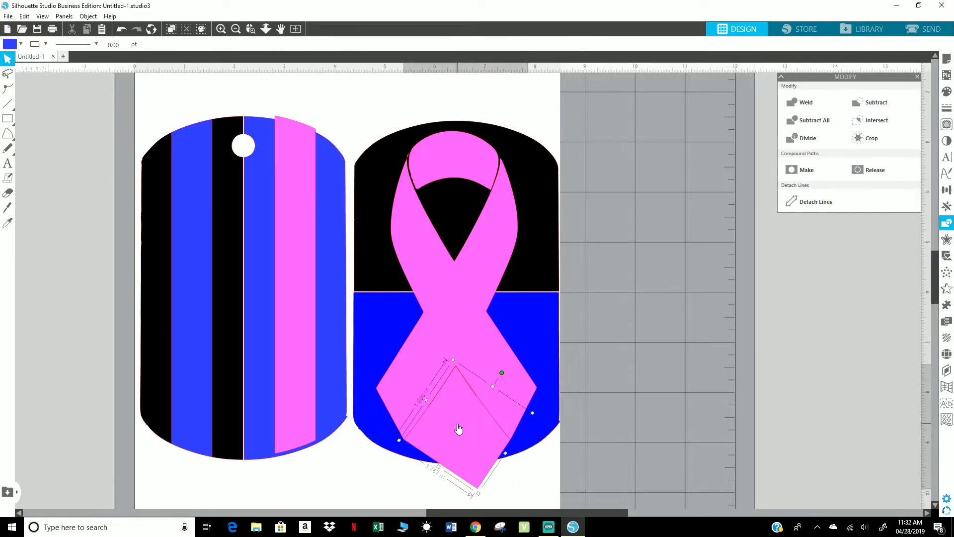
drag(458, 428, 663, 344)
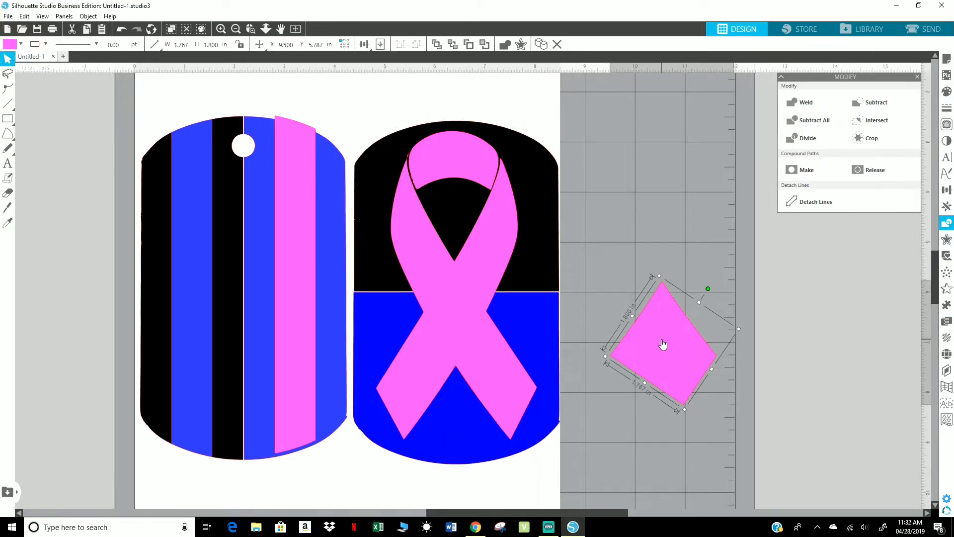
key(Delete)
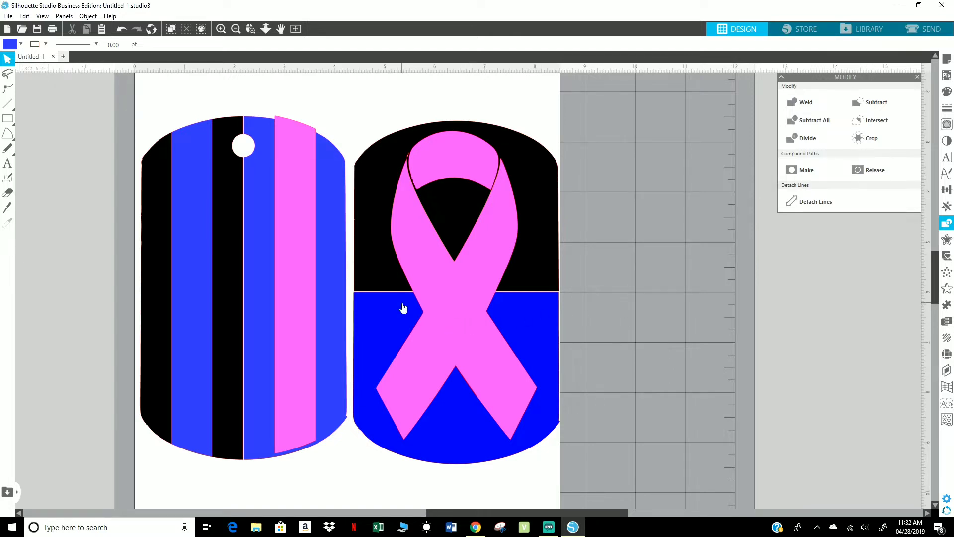
Step: Nudge the pink stripe on the left dog tag into line with the tag's curved top and bottom edges
click(301, 249)
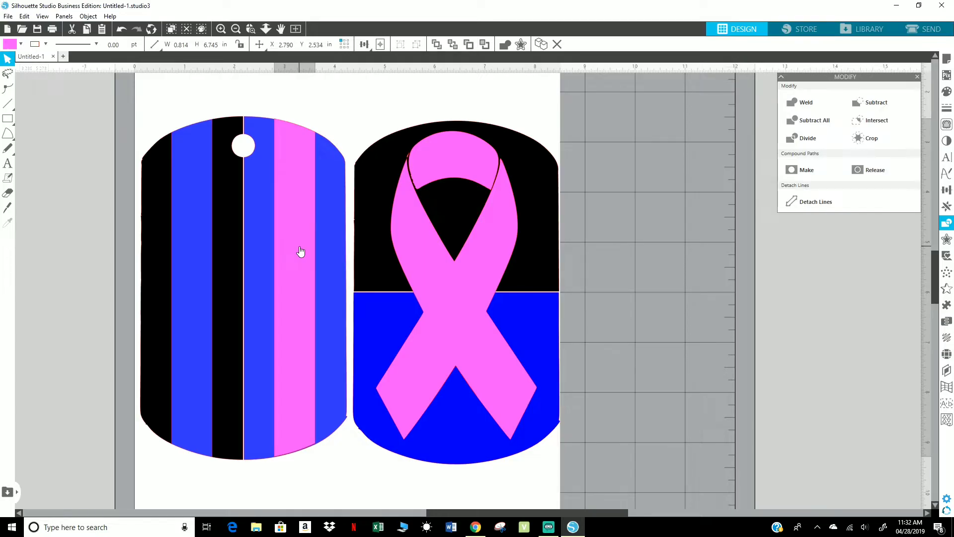
drag(301, 251, 301, 252)
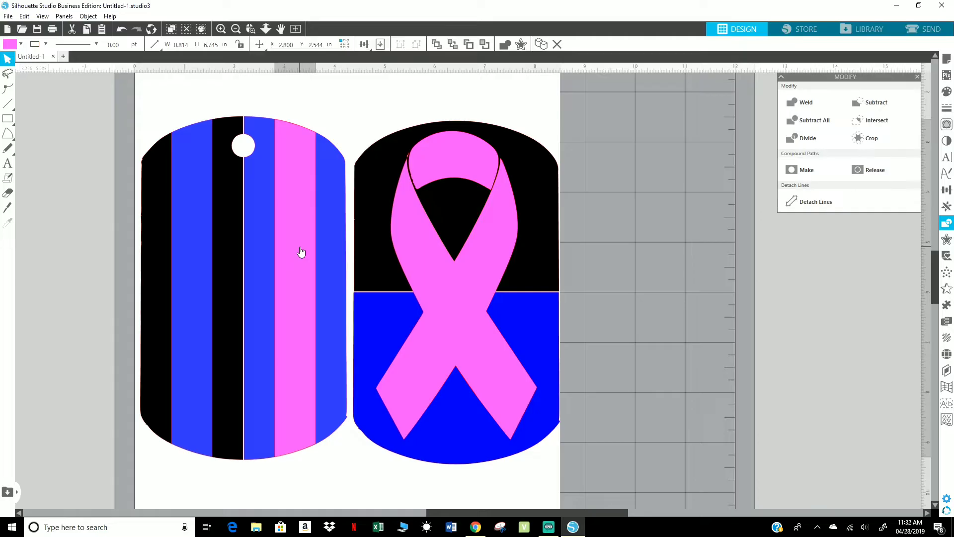
key(Escape)
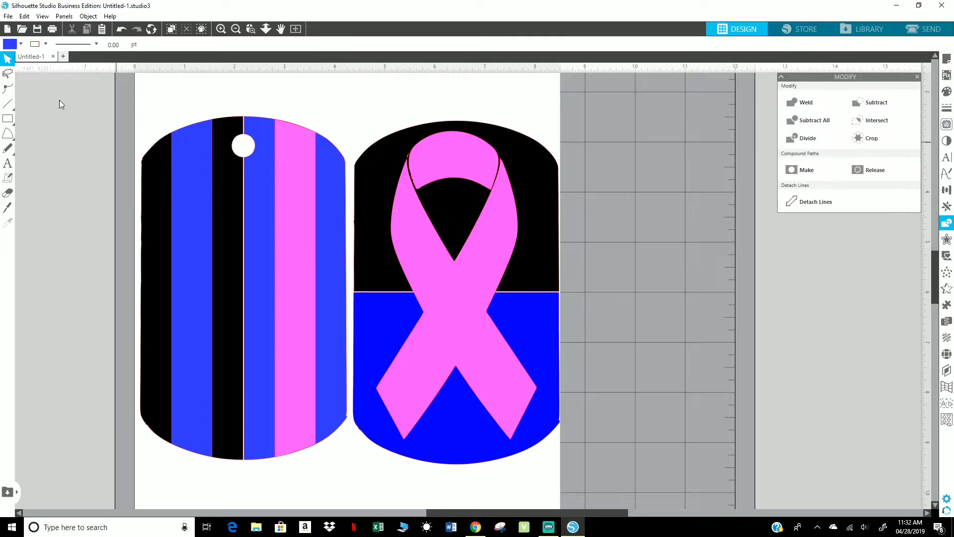
Step: Merge the child's portrait JPG from the Desktop into the design and move it toward the ribbon tag
click(8, 16)
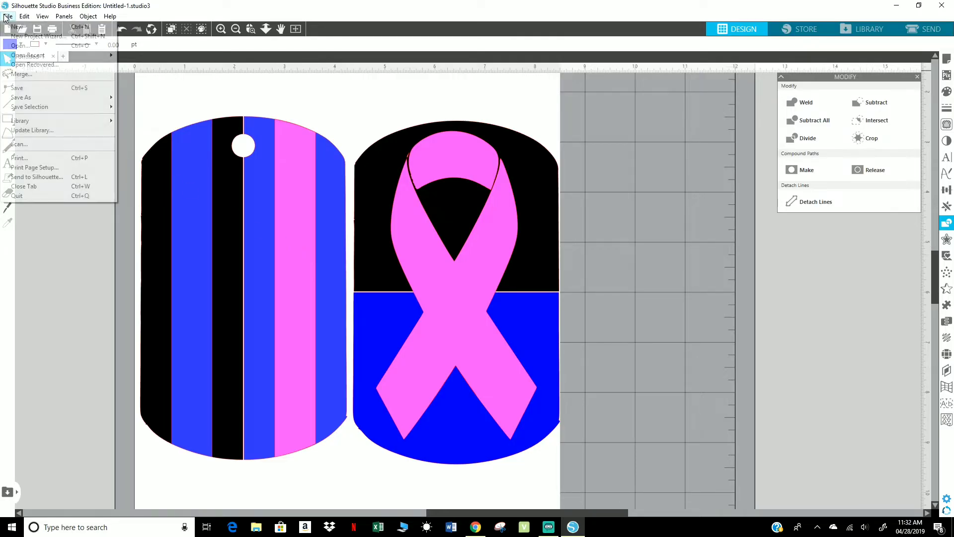
click(20, 74)
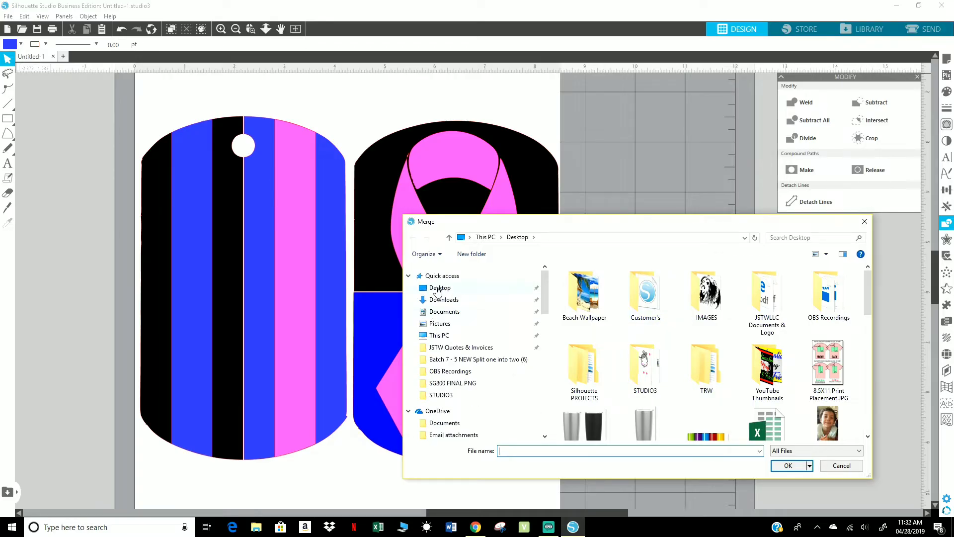
scroll(731, 359, down, 3)
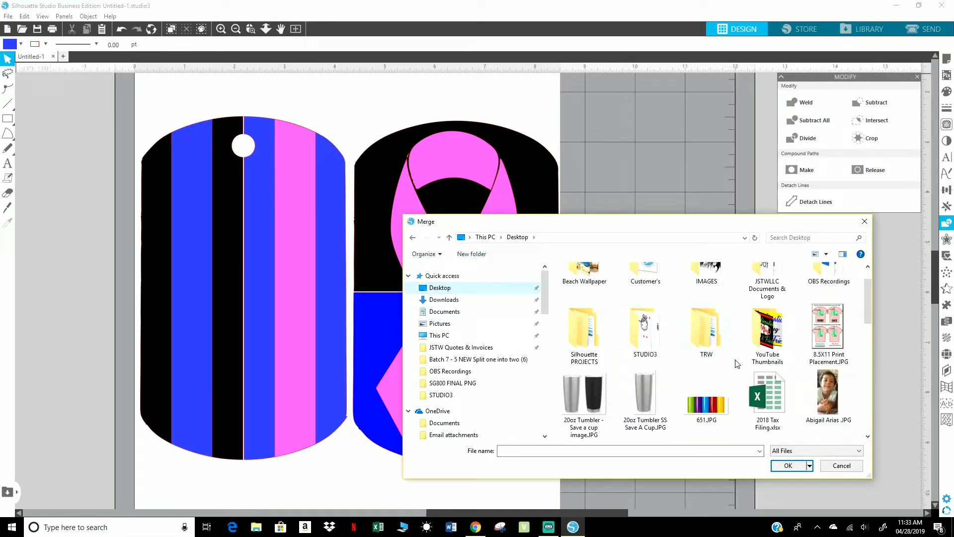
scroll(735, 364, up, 3)
scroll(743, 370, down, 2)
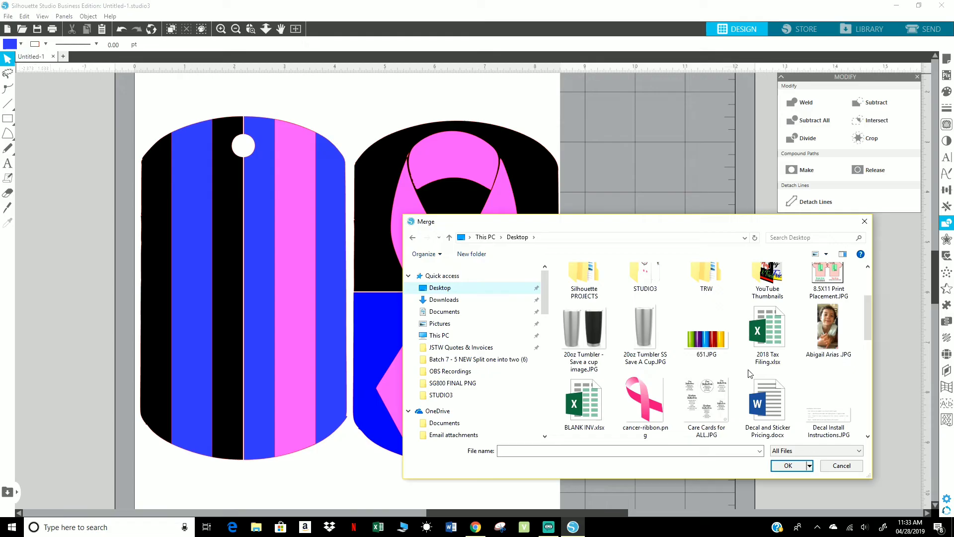
double_click(823, 338)
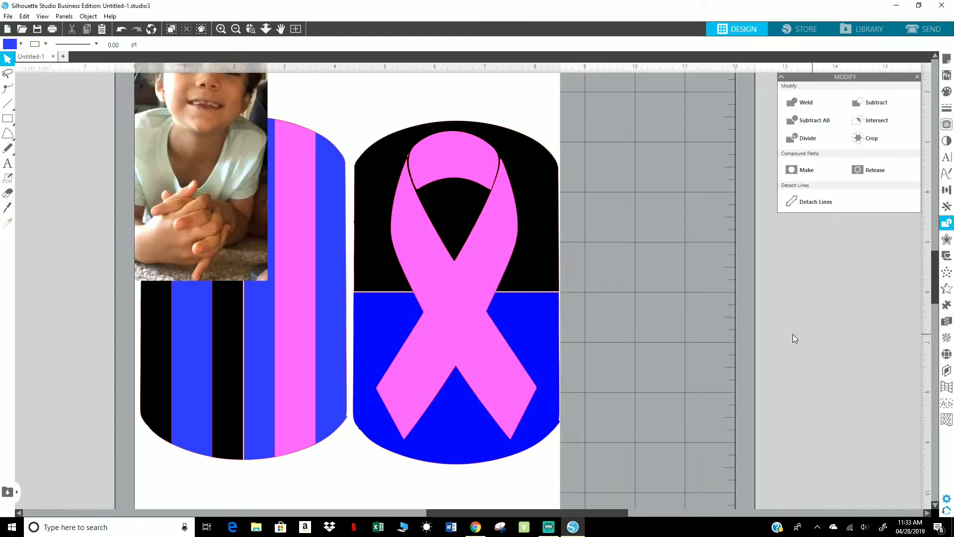
drag(218, 272, 457, 353)
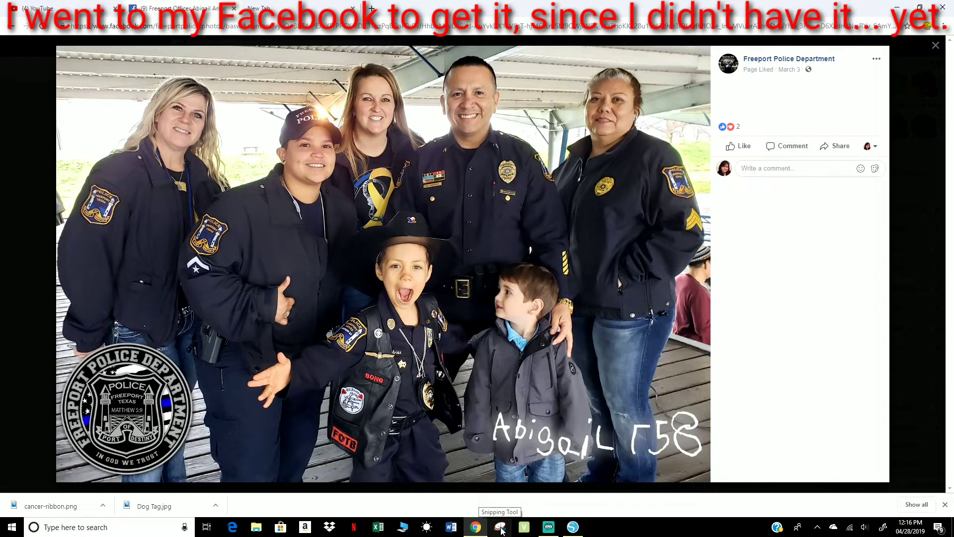
Step: Open Snipping Tool and capture the handwritten badge number from the Facebook group photo
click(500, 528)
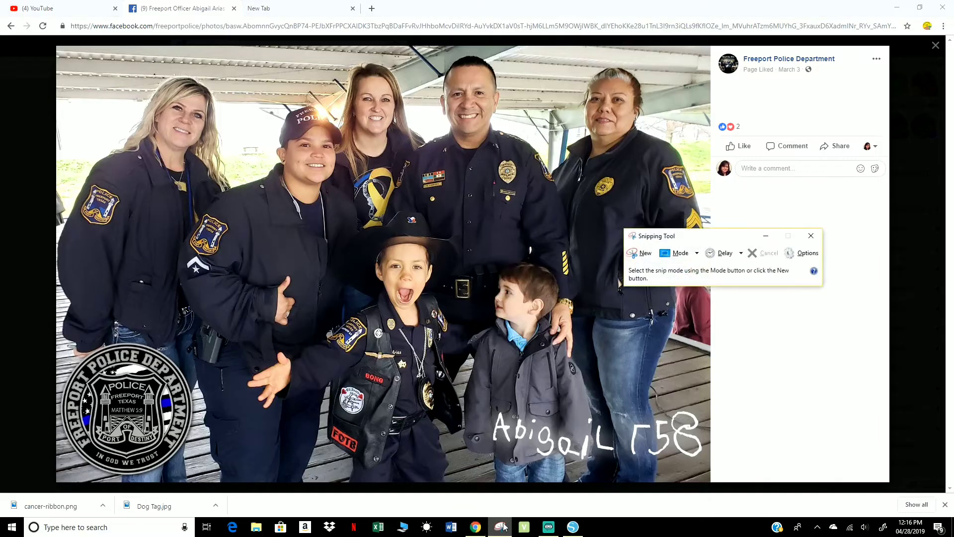
click(642, 253)
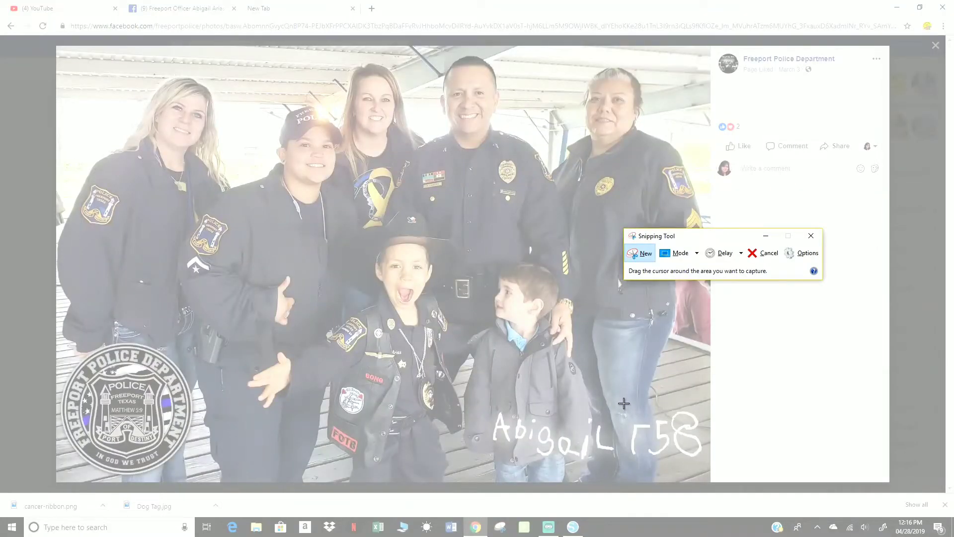
drag(623, 403, 705, 463)
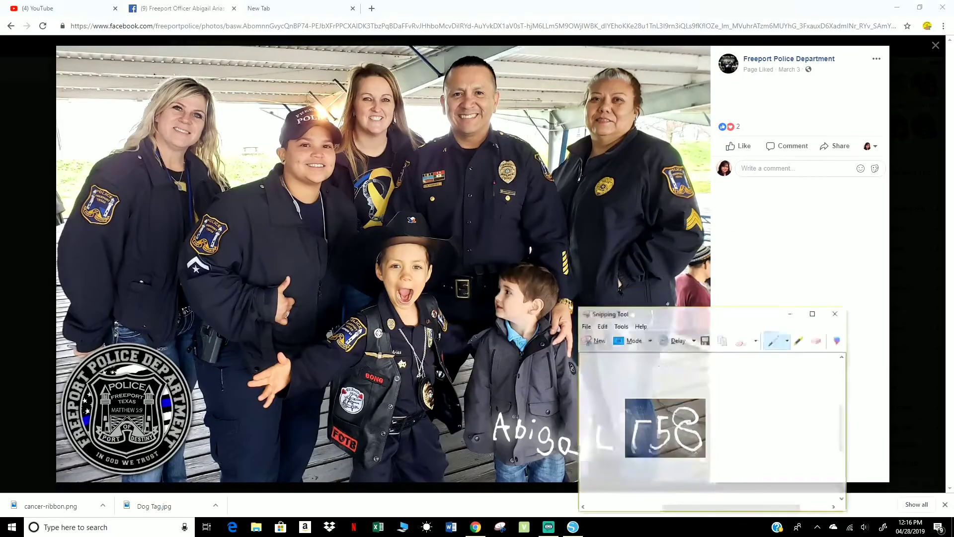
Step: Save the snip to the Desktop as a JPEG named with the child's first name and the word signature
right_click(676, 440)
click(637, 455)
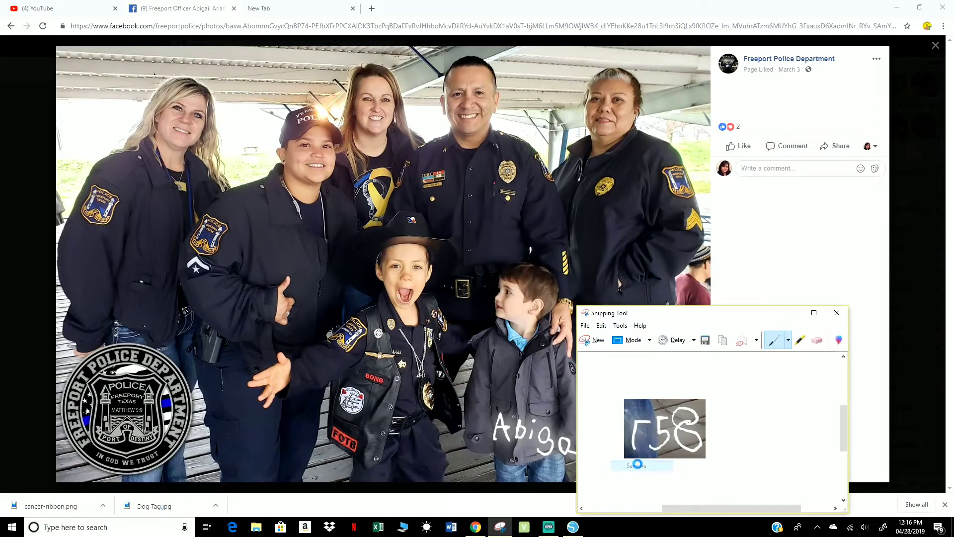
key(ctrl+s)
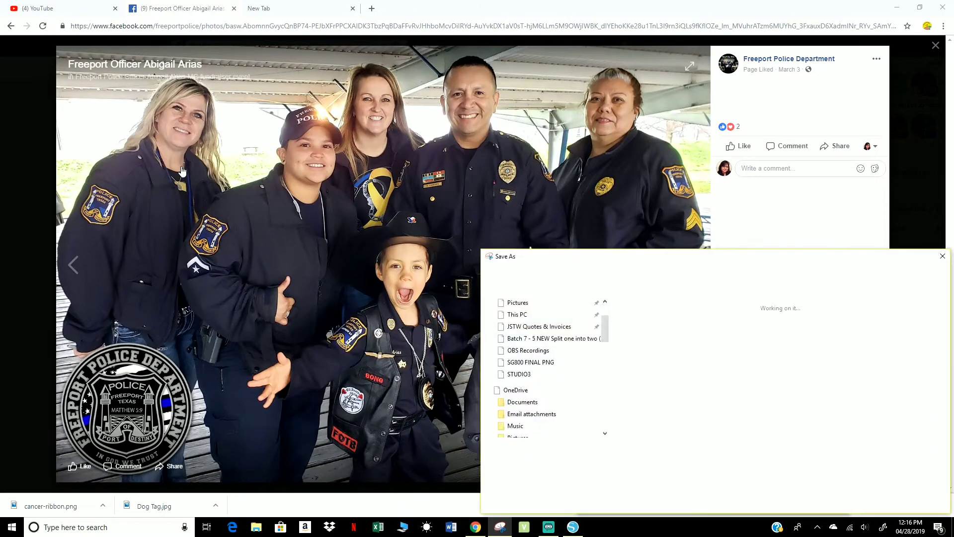
click(524, 325)
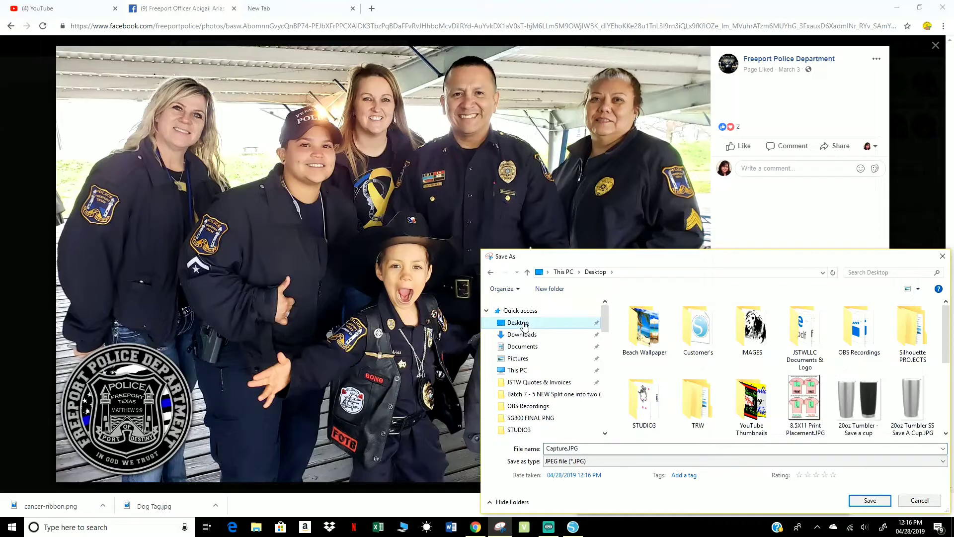
double_click(568, 449)
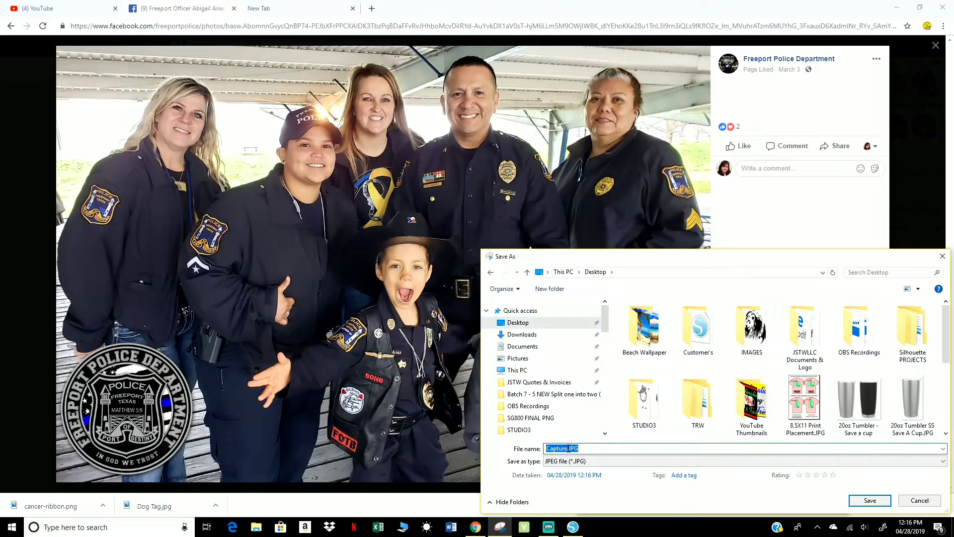
drag(566, 448, 524, 449)
text(Abigail's signa)
key(Return)
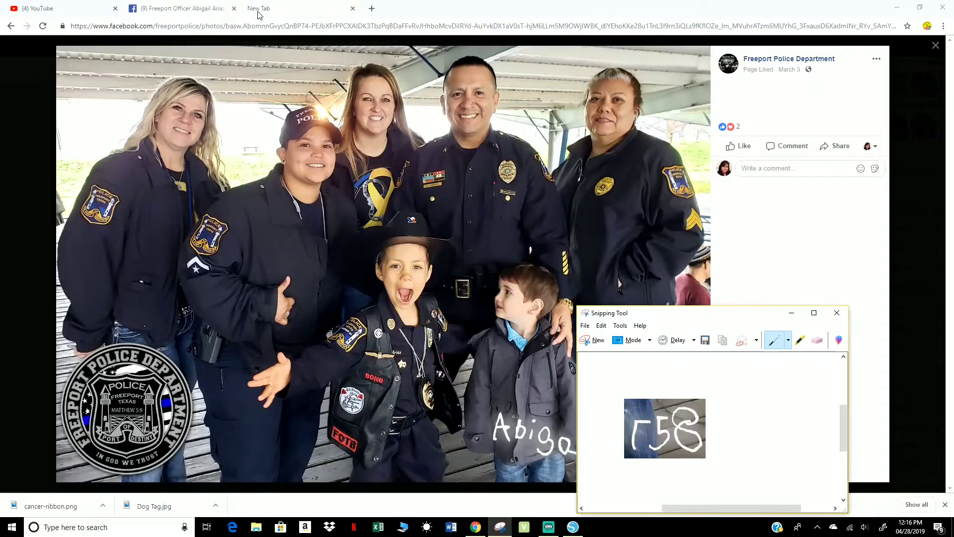
Step: Close the Facebook photo page, minimize the browser, and close Snipping Tool to return to Silhouette Studio
click(232, 8)
click(233, 9)
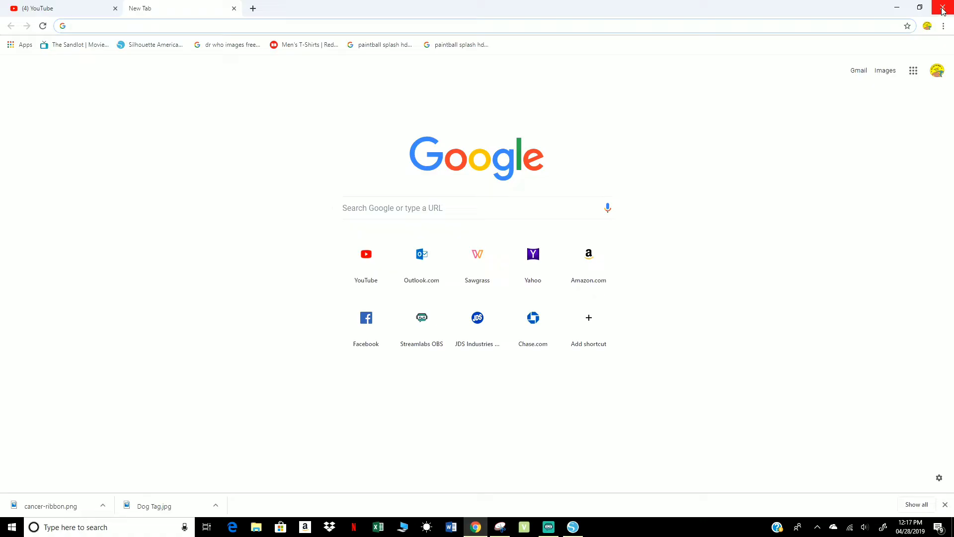
click(897, 7)
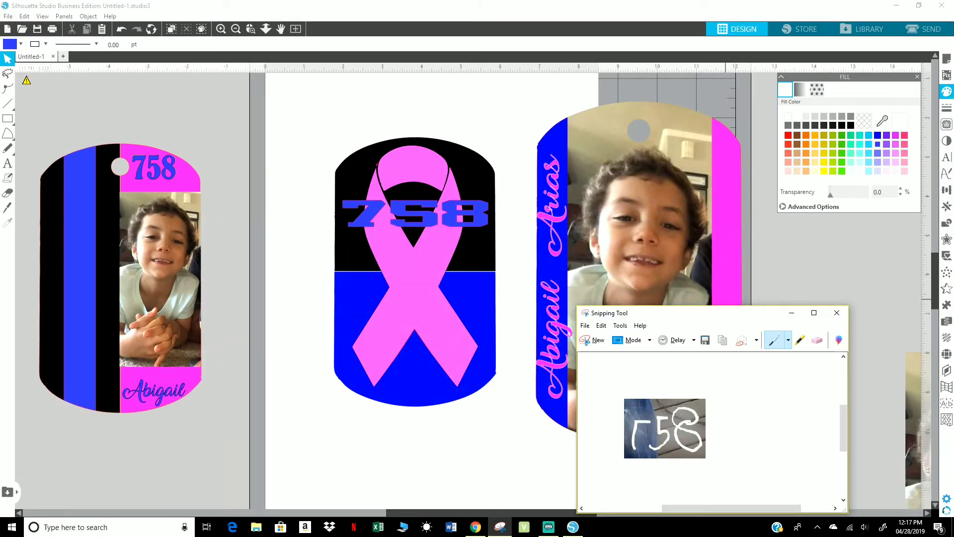
click(836, 312)
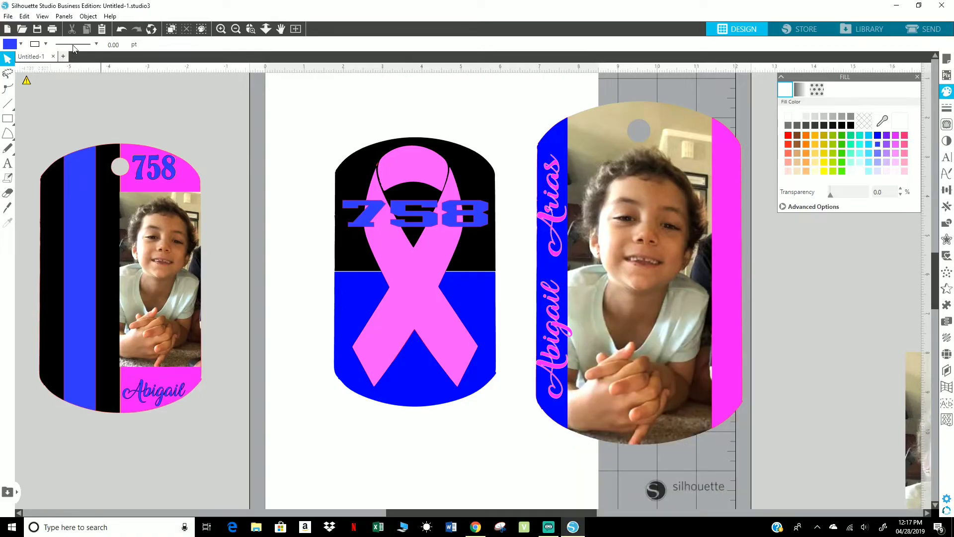
Step: Merge the saved handwritten signature JPG from the Desktop into the dog tag design
click(8, 17)
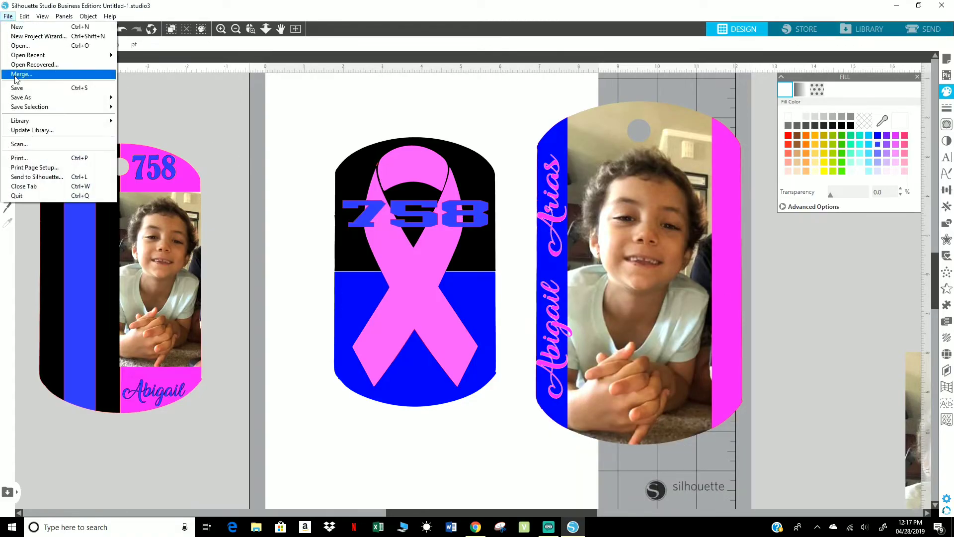
click(20, 75)
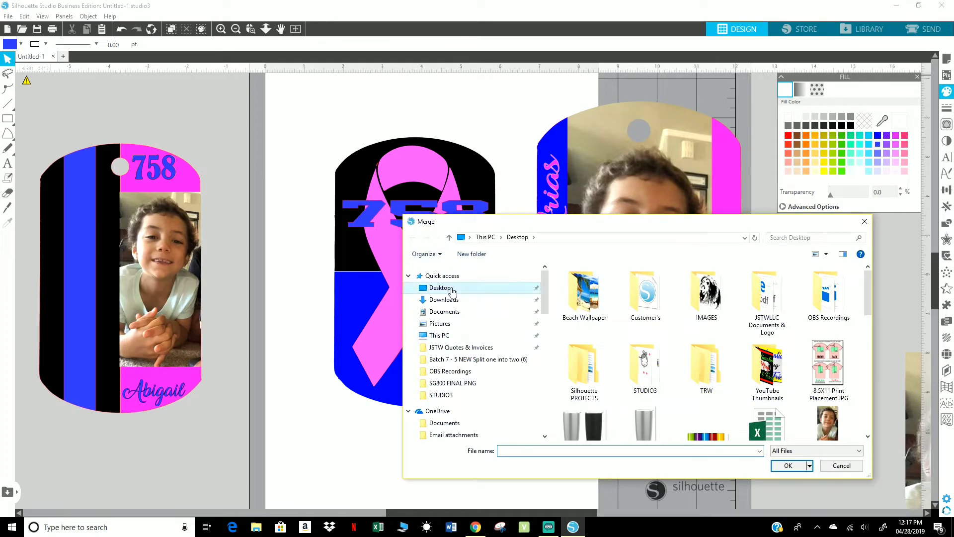
scroll(762, 364, down, 2)
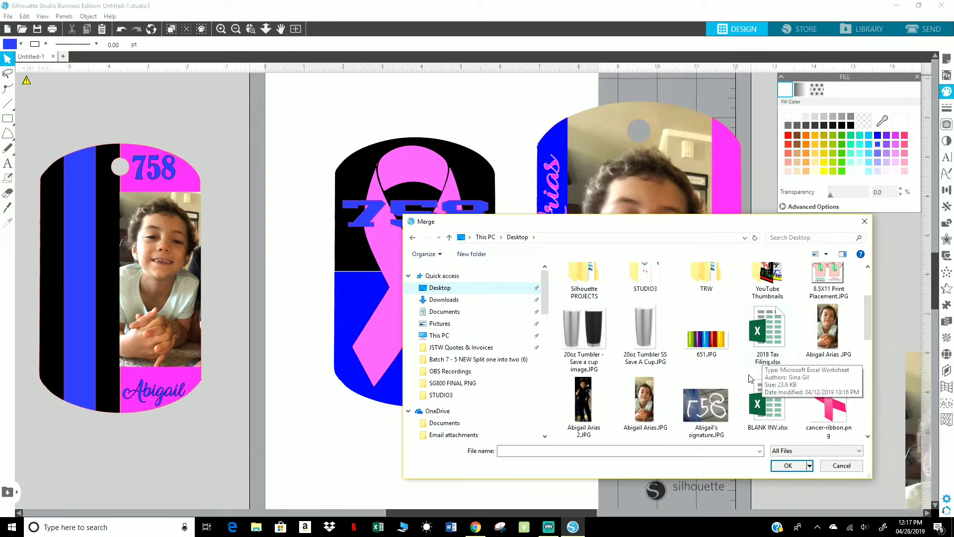
click(720, 405)
double_click(720, 405)
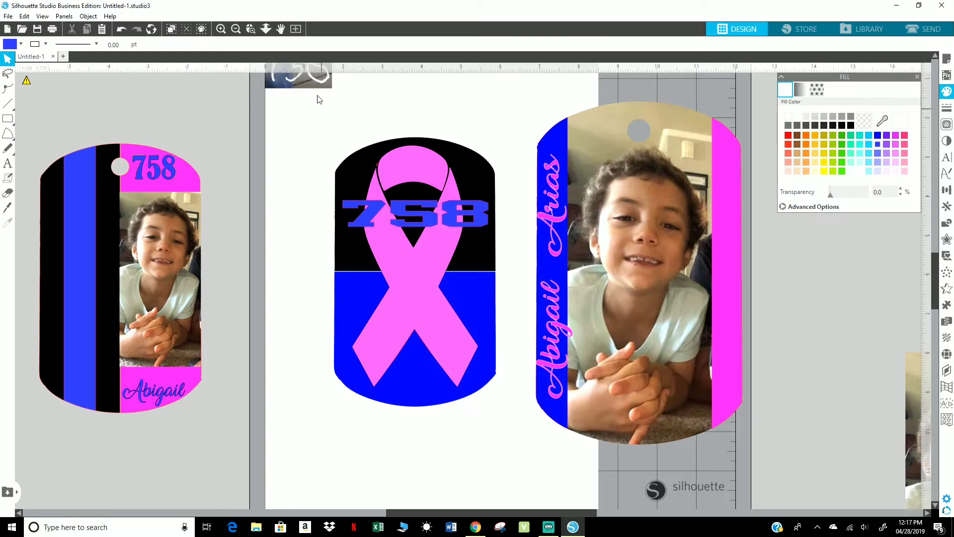
Step: Enlarge the signature picture to about 8.68 in wide and move it below the ribbon dog tag
drag(312, 88, 586, 406)
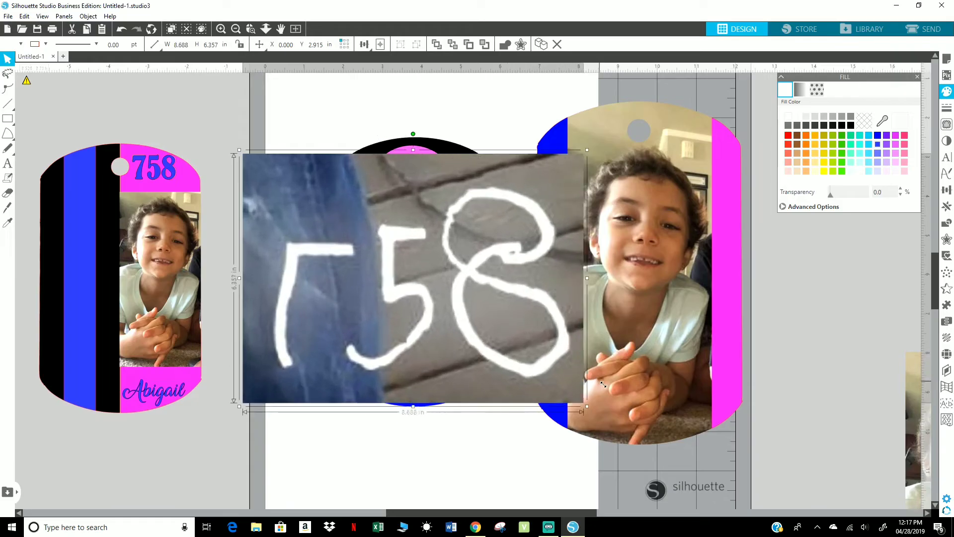
click(236, 29)
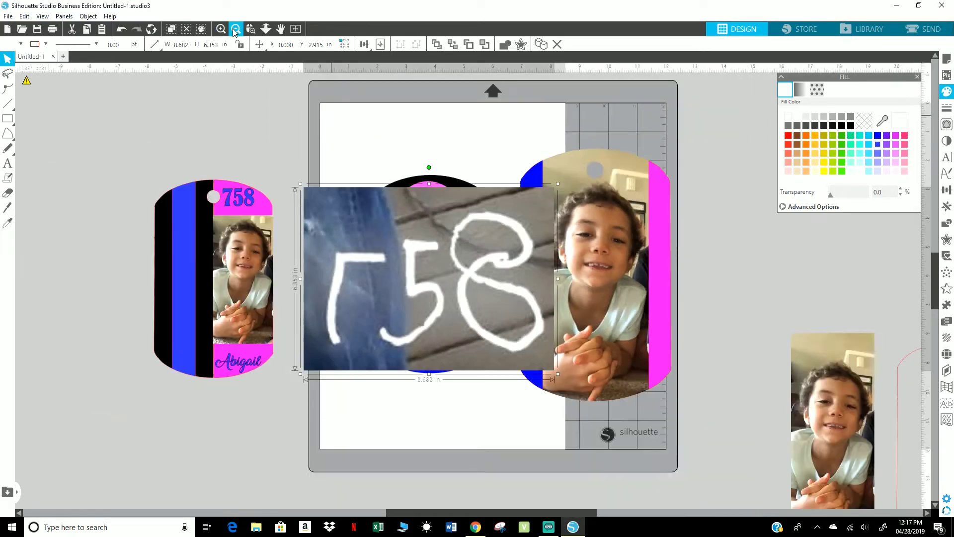
drag(417, 319, 388, 325)
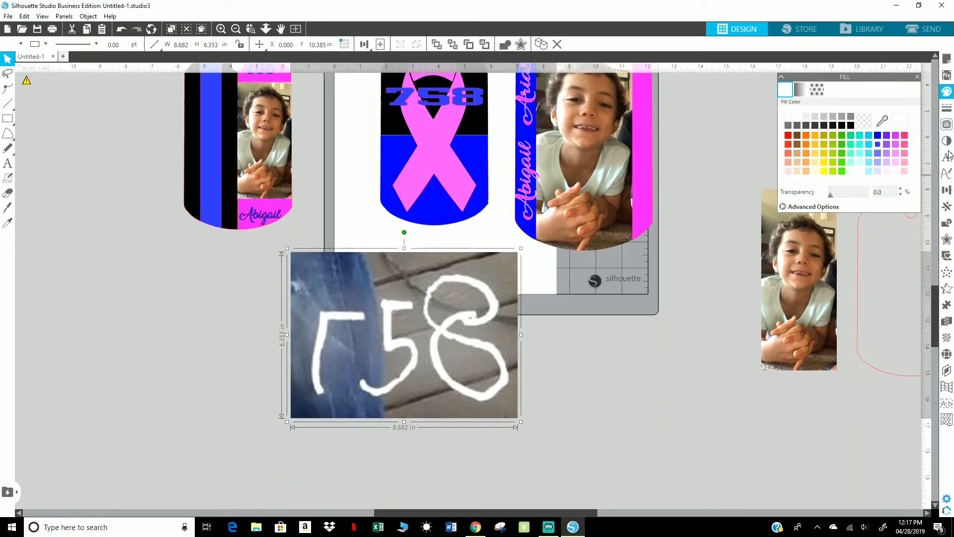
Step: Trace the handwritten number in the signature picture at a 62% threshold and move the source picture off the traced outlines
click(946, 125)
click(838, 119)
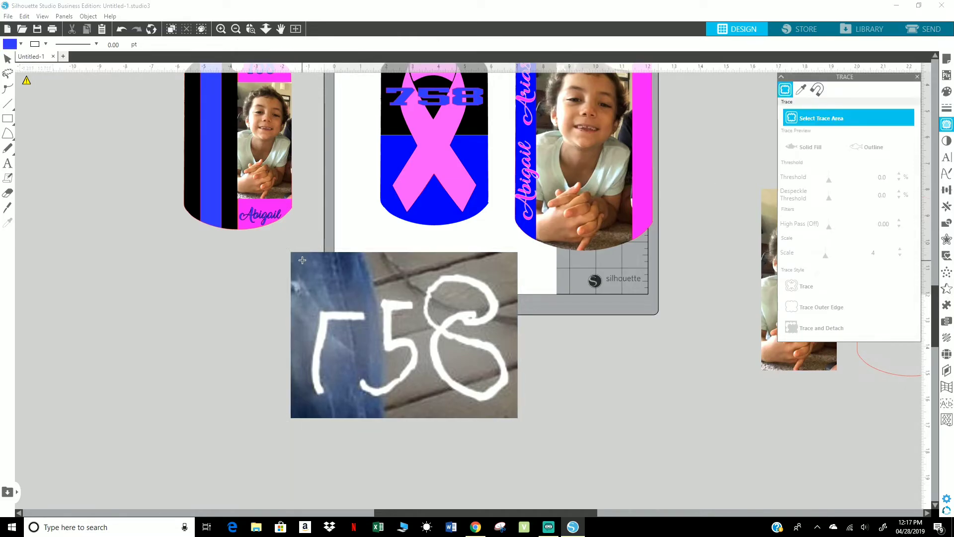
mouse_move(300, 259)
mouse_down()
mouse_move(427, 332)
mouse_move(515, 417)
mouse_up()
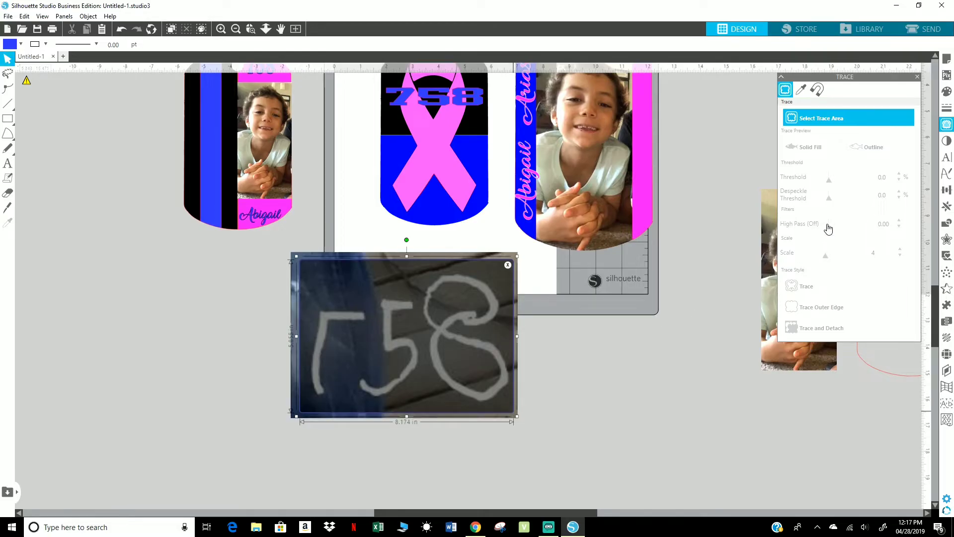
click(870, 183)
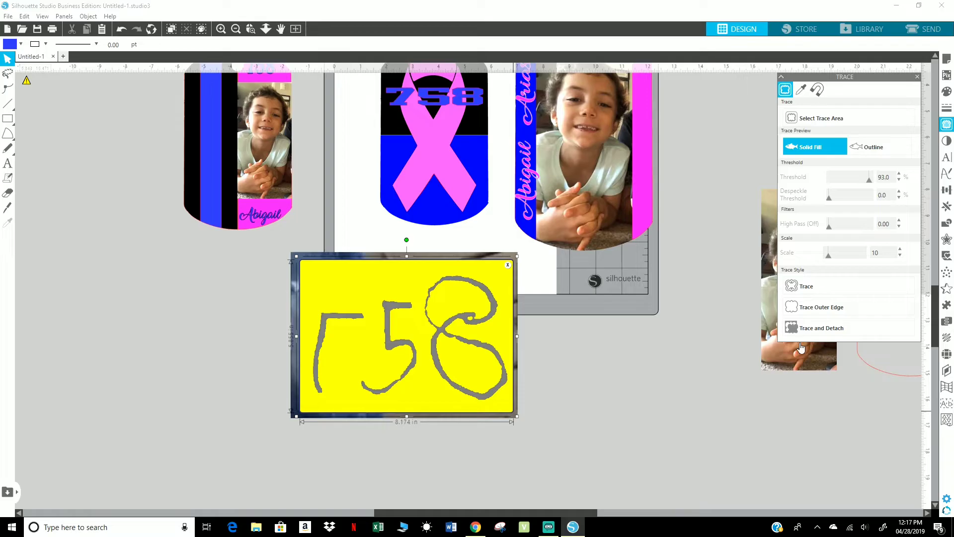
scroll(899, 177, down, 10)
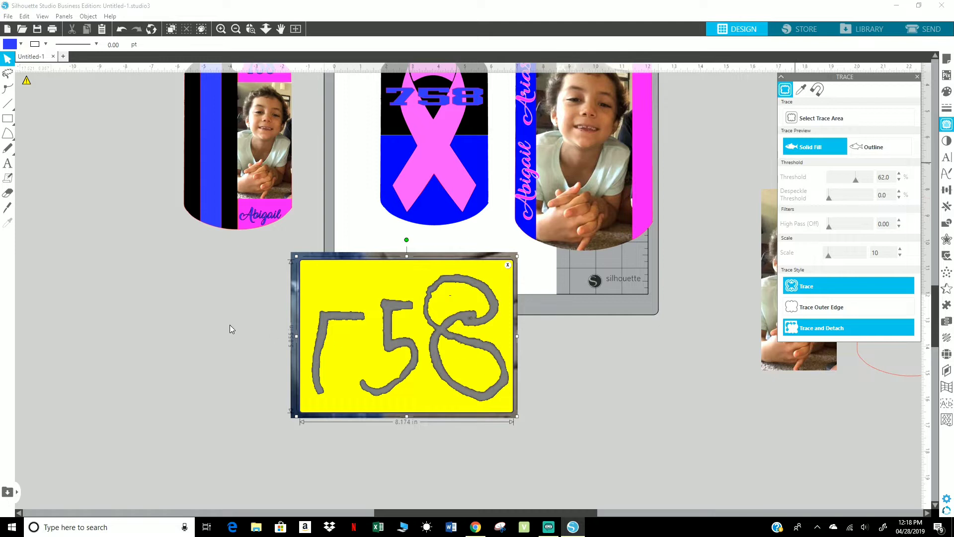
mouse_move(345, 288)
mouse_down()
mouse_move(124, 320)
mouse_move(69, 311)
mouse_up()
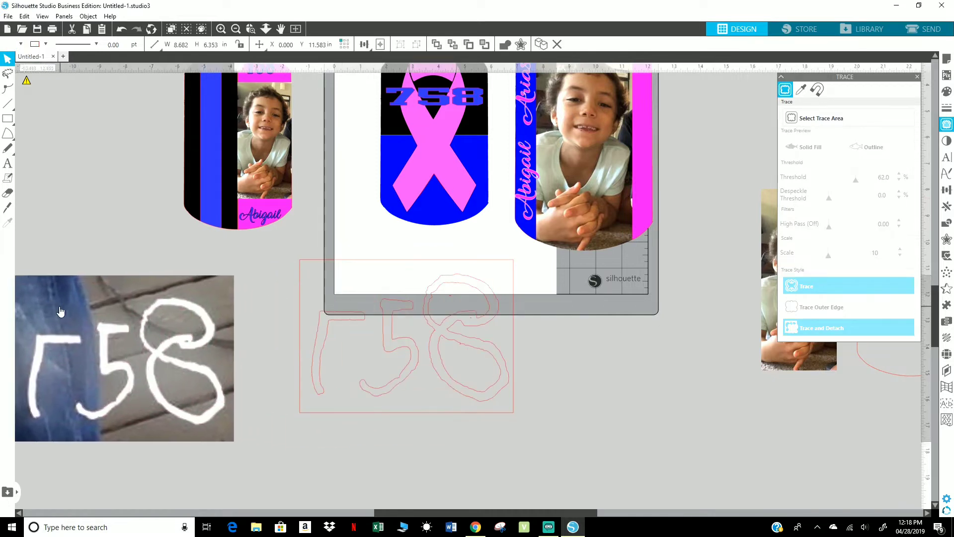
Step: Release the compound path of the traced number and delete the rectangle surrounding the digits
click(383, 268)
right_click(383, 267)
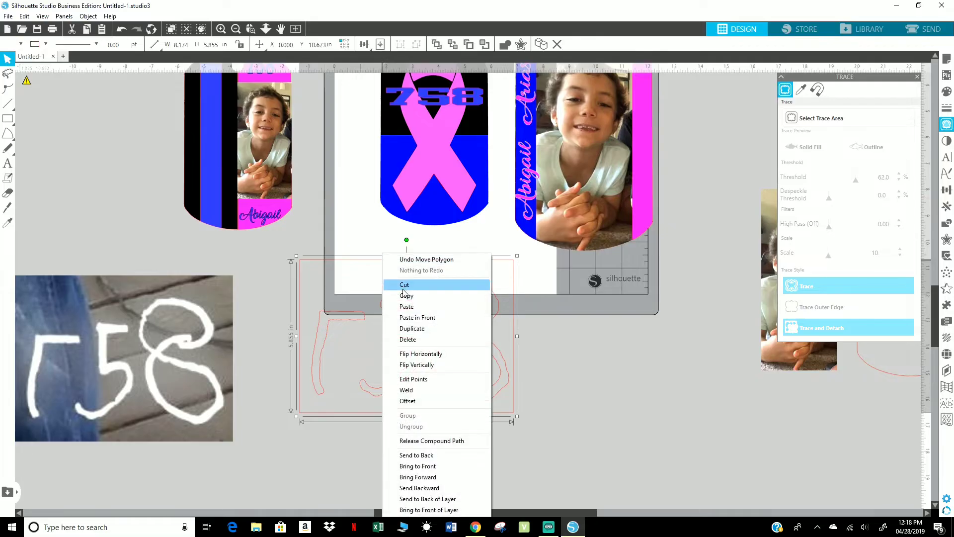
click(423, 440)
key(ctrl+g)
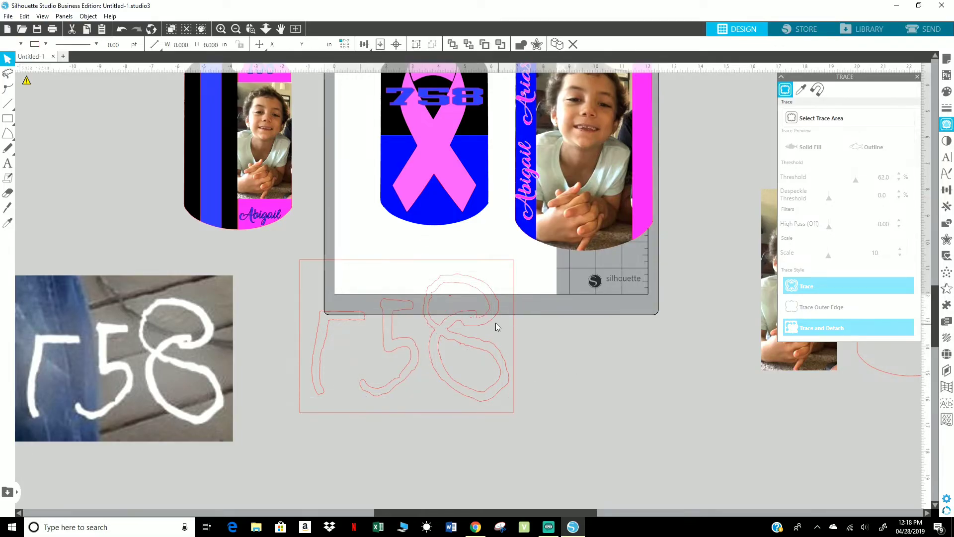
click(538, 320)
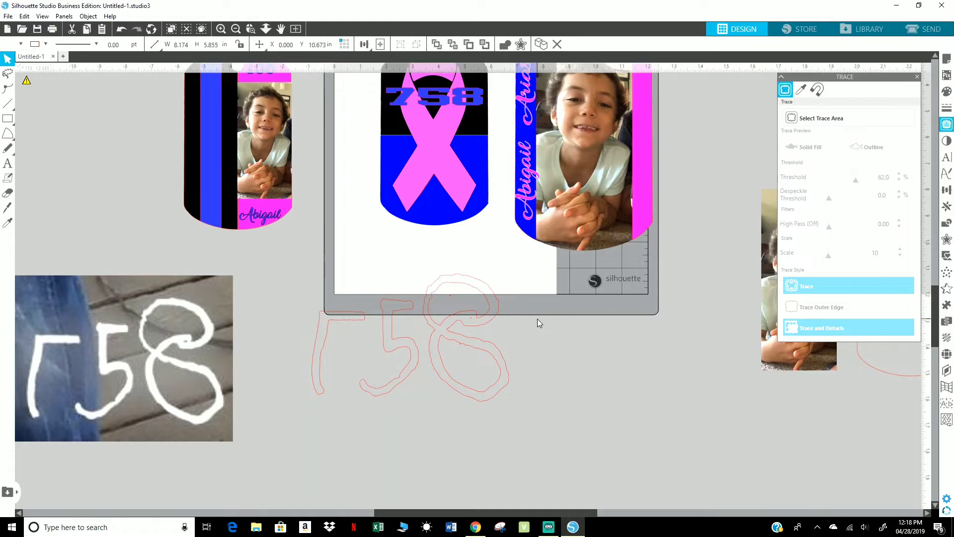
Step: Enlarge the traced number outlines to about 11.94 in wide and delete the stray specks inside the last digit
click(451, 303)
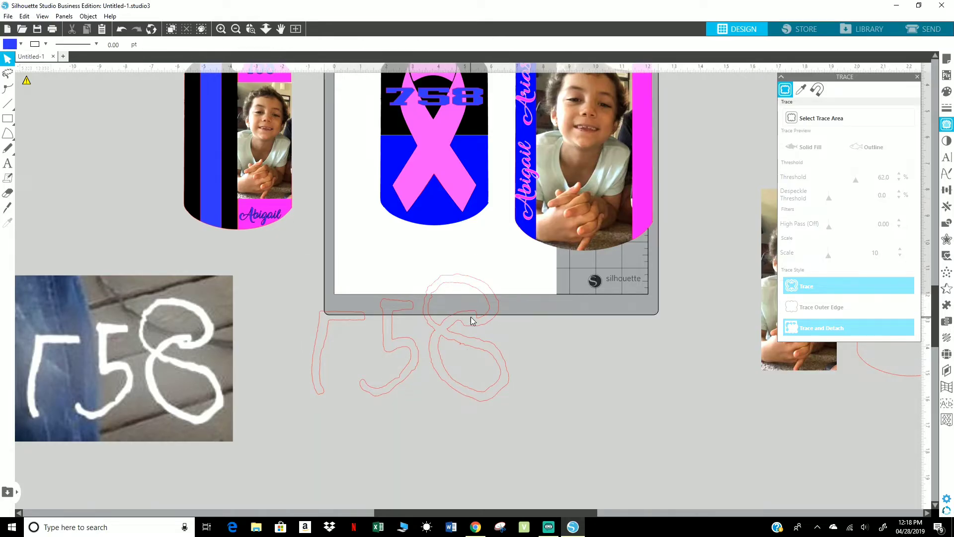
click(467, 347)
mouse_move(299, 269)
mouse_down()
mouse_move(517, 412)
mouse_move(646, 453)
mouse_up()
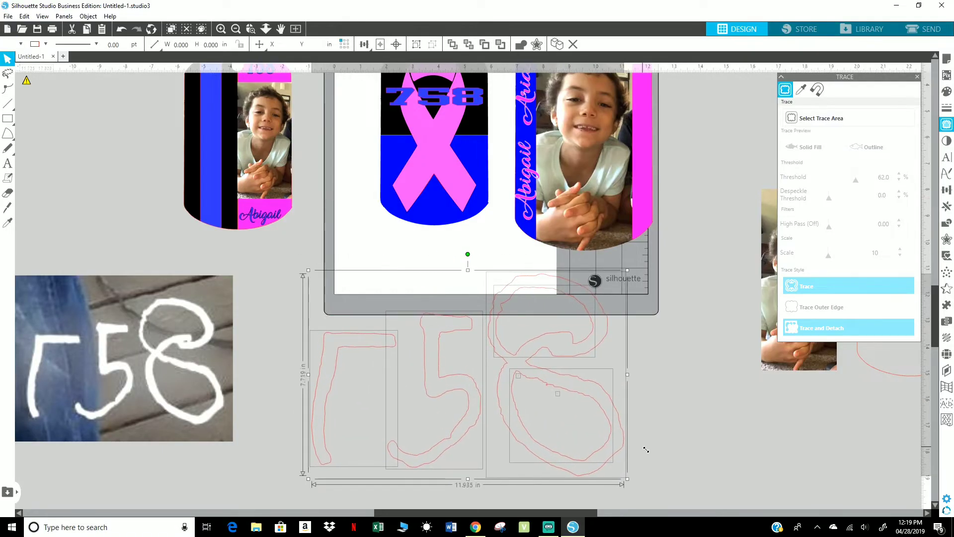
click(657, 385)
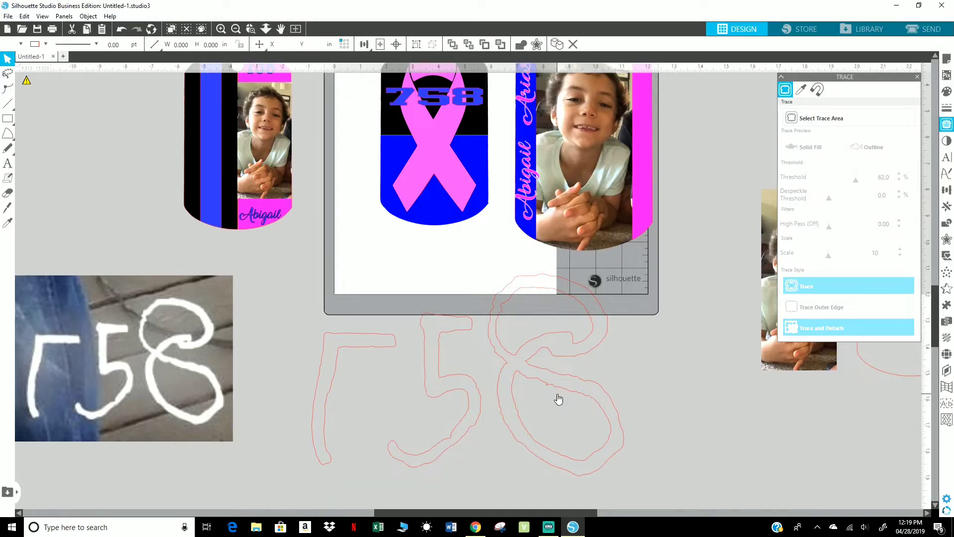
click(515, 381)
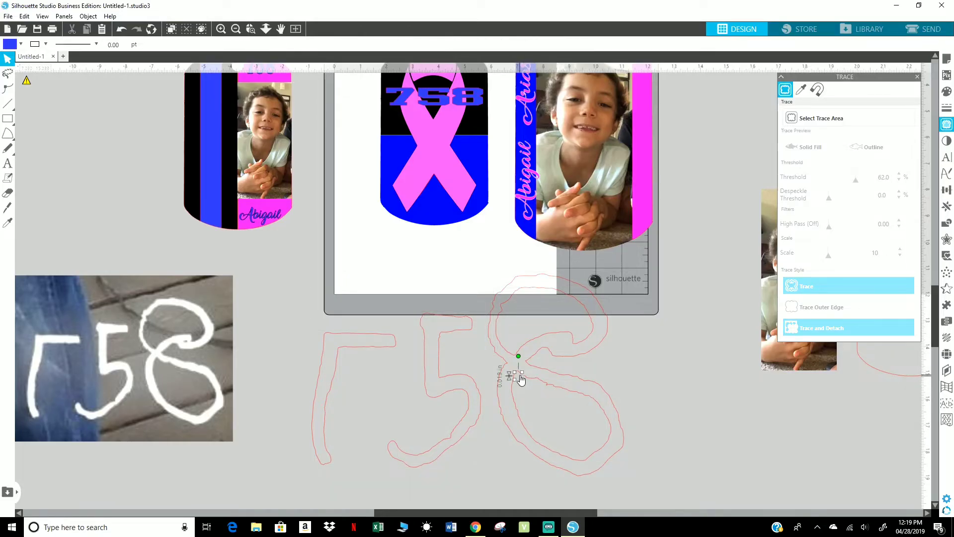
click(508, 383)
Step: Fill all the traced digit outlines with black and make them a compound path
mouse_move(276, 265)
mouse_down()
mouse_move(345, 282)
mouse_move(580, 378)
mouse_move(664, 466)
mouse_up()
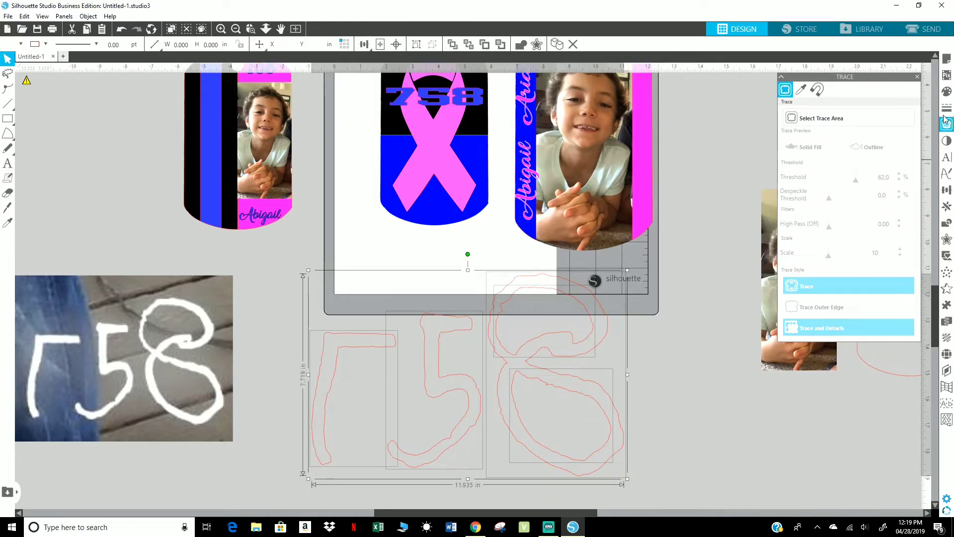
click(945, 97)
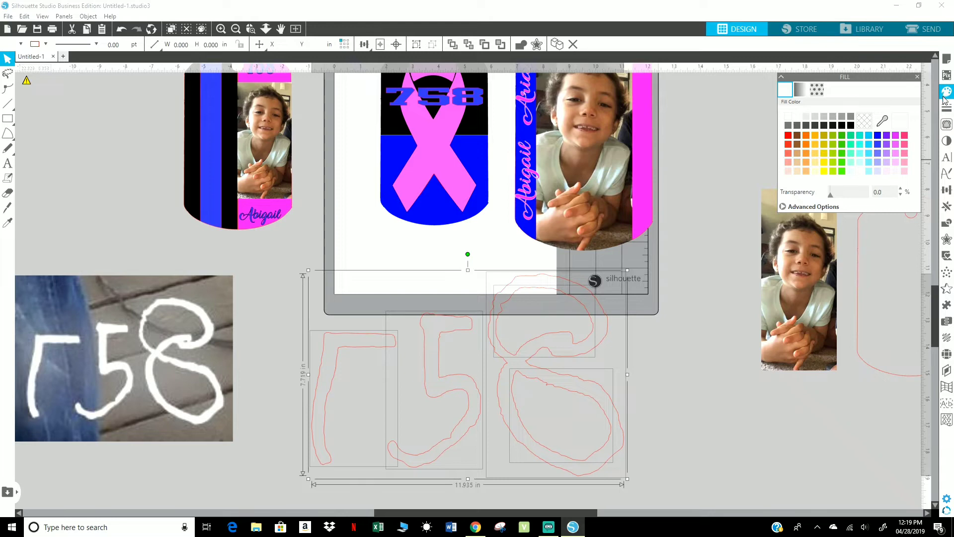
click(851, 127)
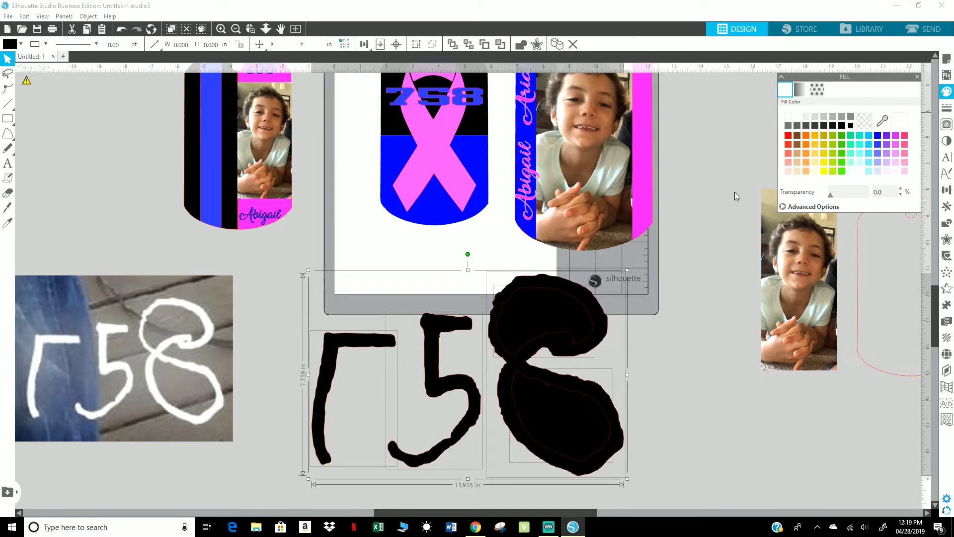
right_click(529, 312)
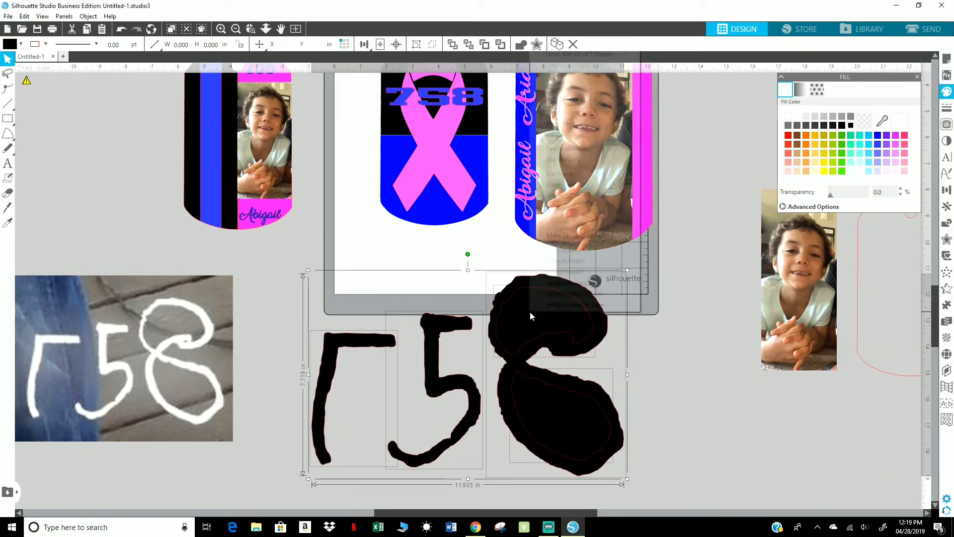
click(570, 239)
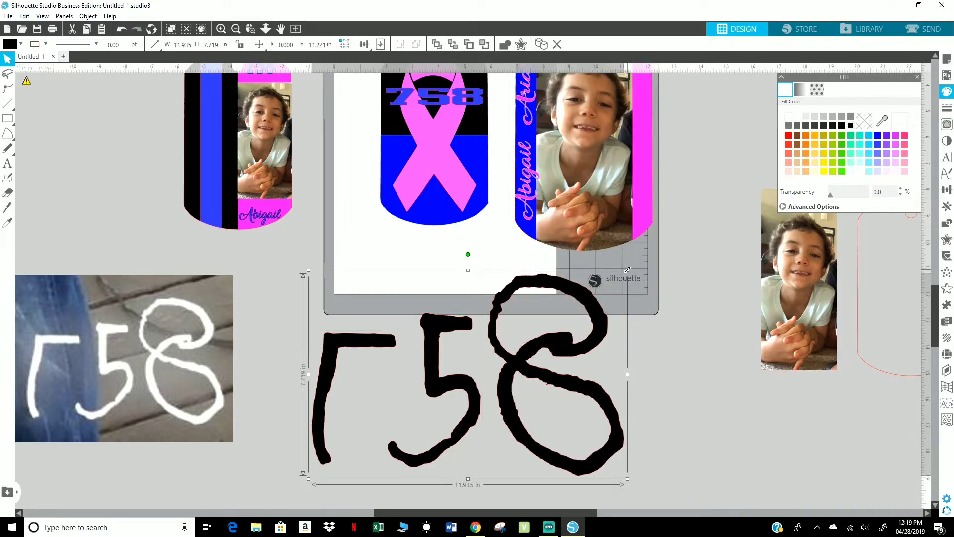
Step: Shrink the traced number to about 3.1 in wide below the photo dog tag and delete the handwritten signature picture
mouse_move(627, 269)
mouse_down()
mouse_move(435, 389)
mouse_move(424, 408)
mouse_move(536, 313)
mouse_move(596, 203)
mouse_move(593, 272)
mouse_up()
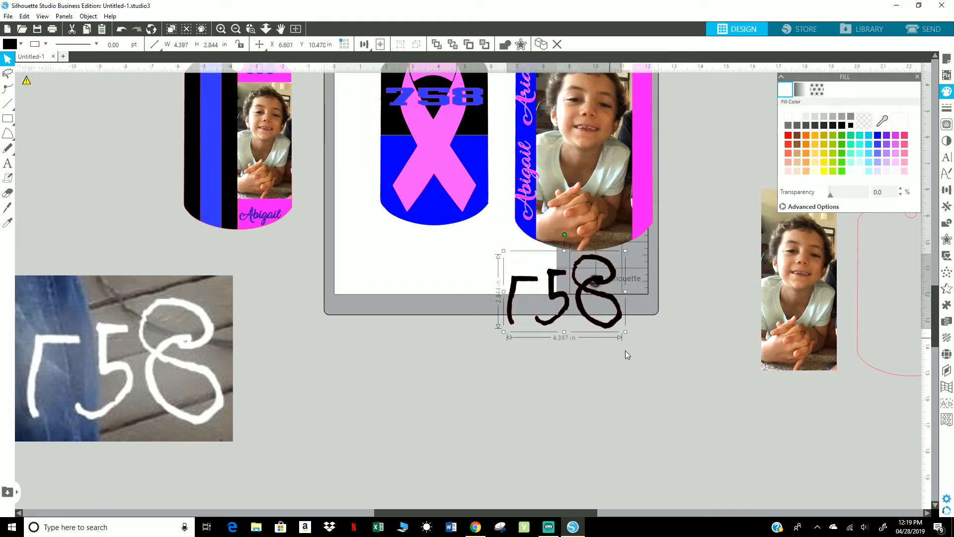
drag(625, 332, 592, 310)
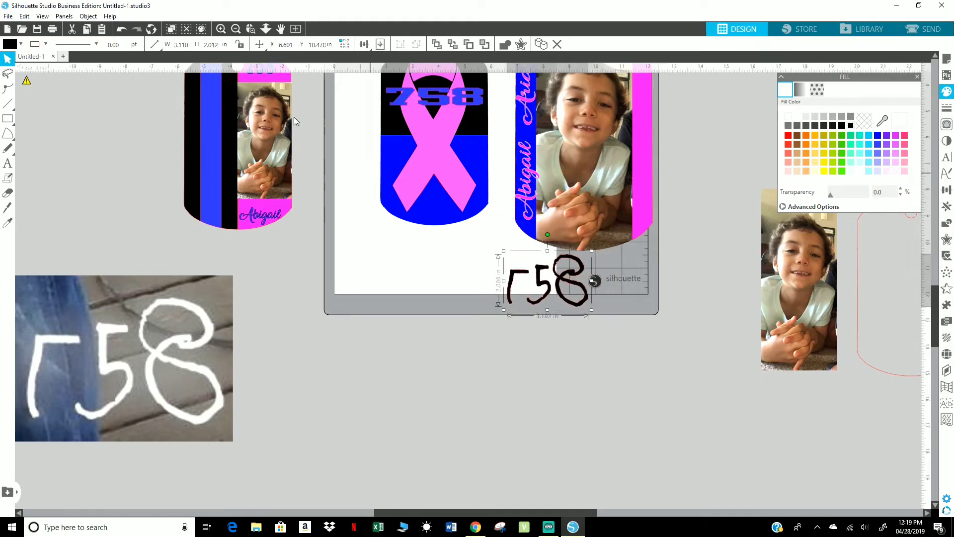
scroll(222, 71, up, 1)
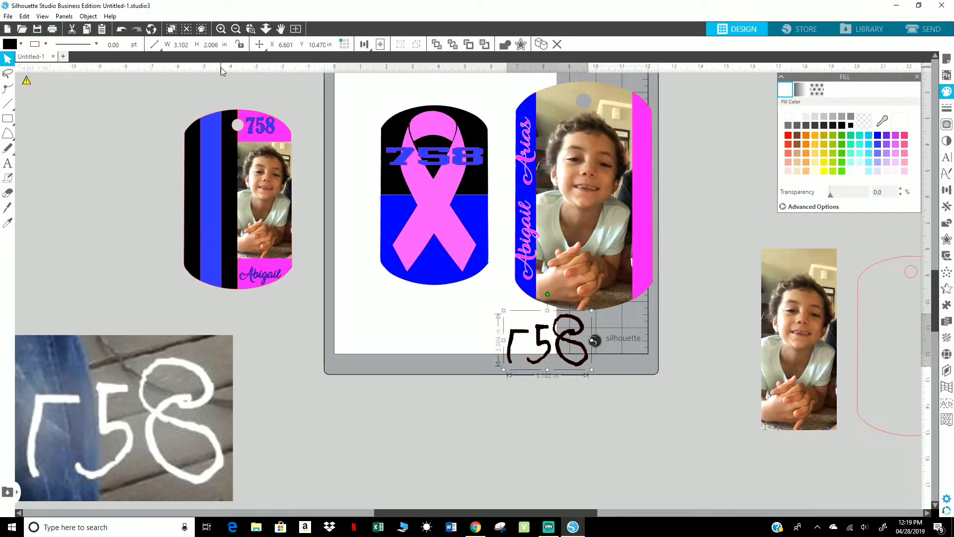
click(208, 399)
key(Delete)
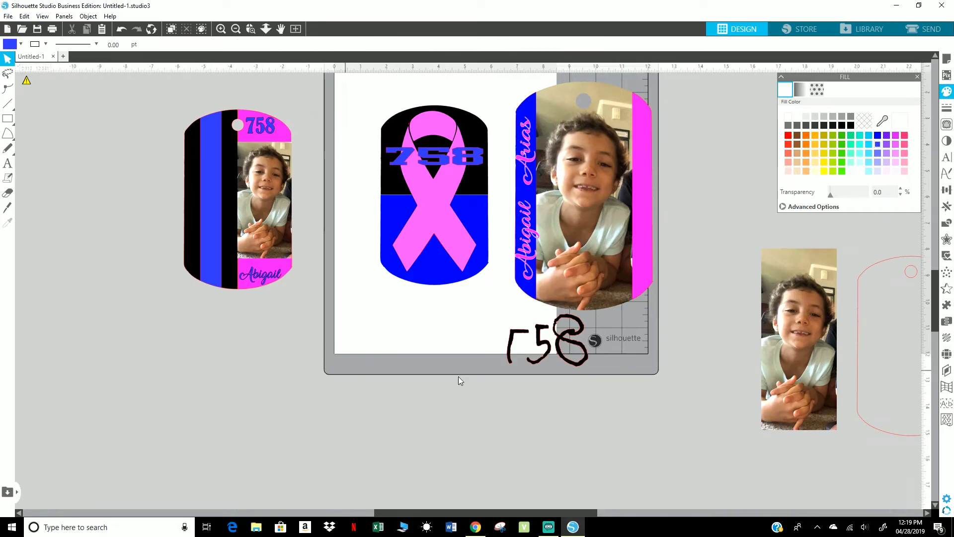
Step: Shrink the handwritten number to about 2.13 in wide on the ribbon's lower part and delete the typed number from the ribbon tag
scroll(567, 338, up, 1)
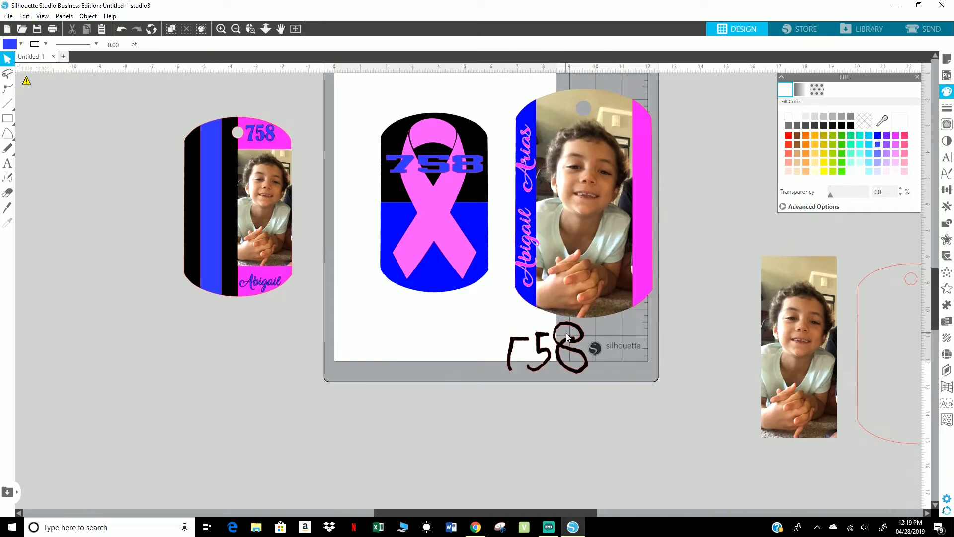
click(584, 338)
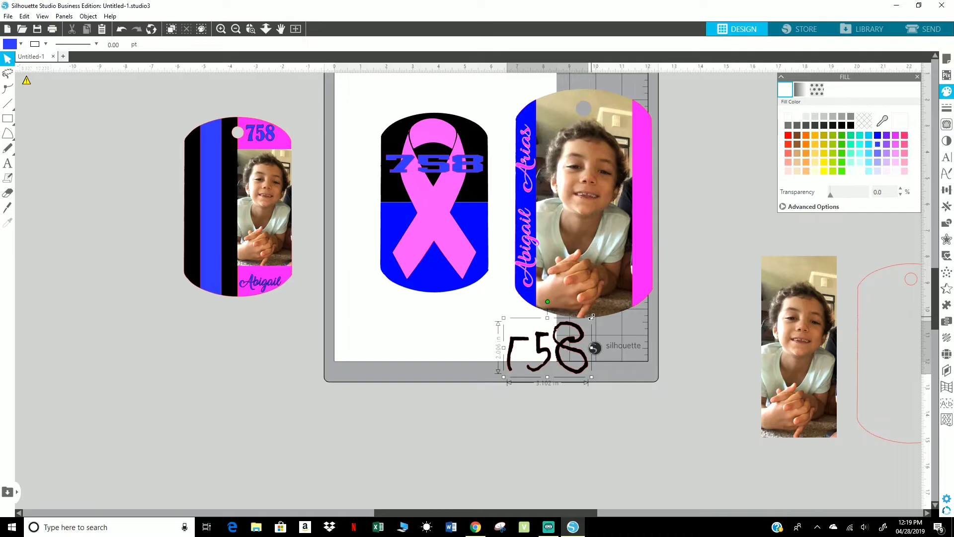
mouse_move(591, 316)
mouse_down()
mouse_move(552, 335)
mouse_move(436, 282)
mouse_move(449, 159)
mouse_move(445, 234)
mouse_up()
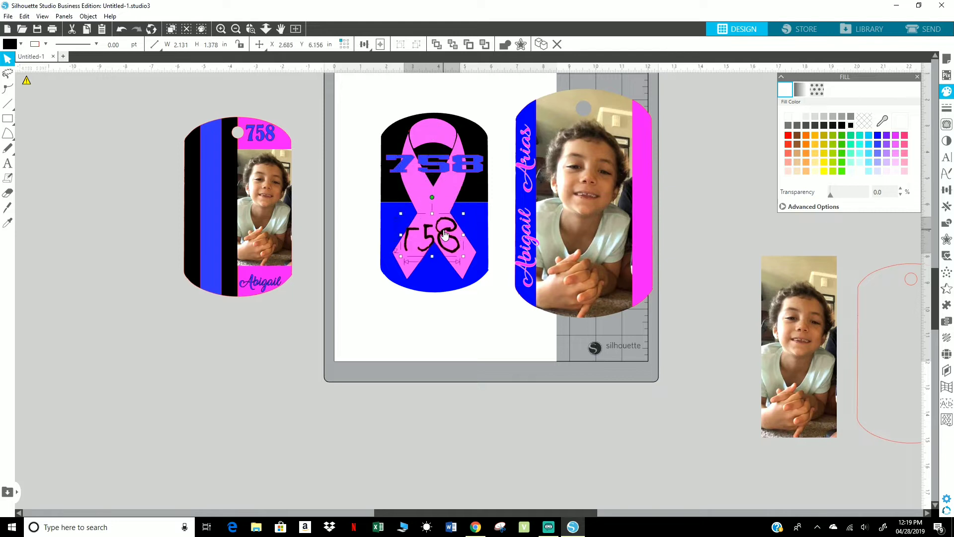
click(467, 167)
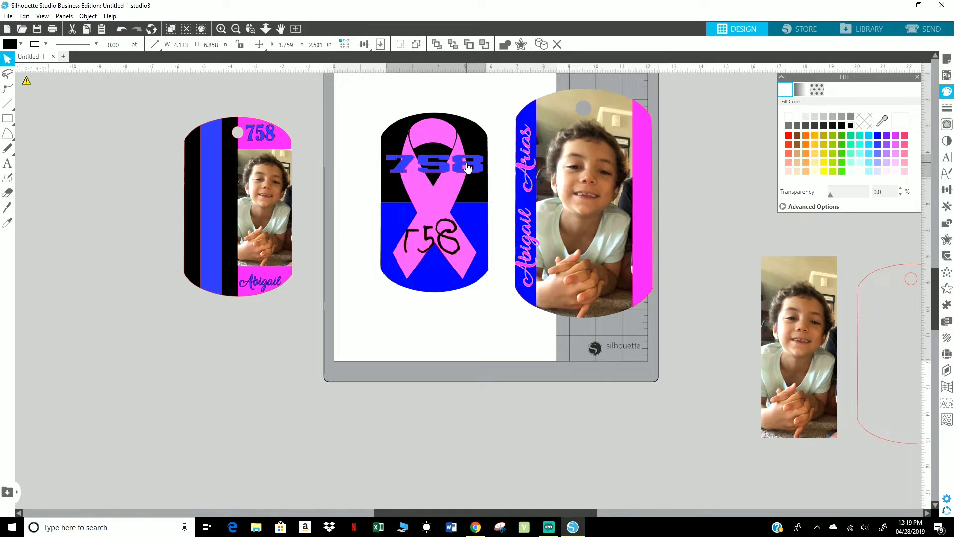
key(Delete)
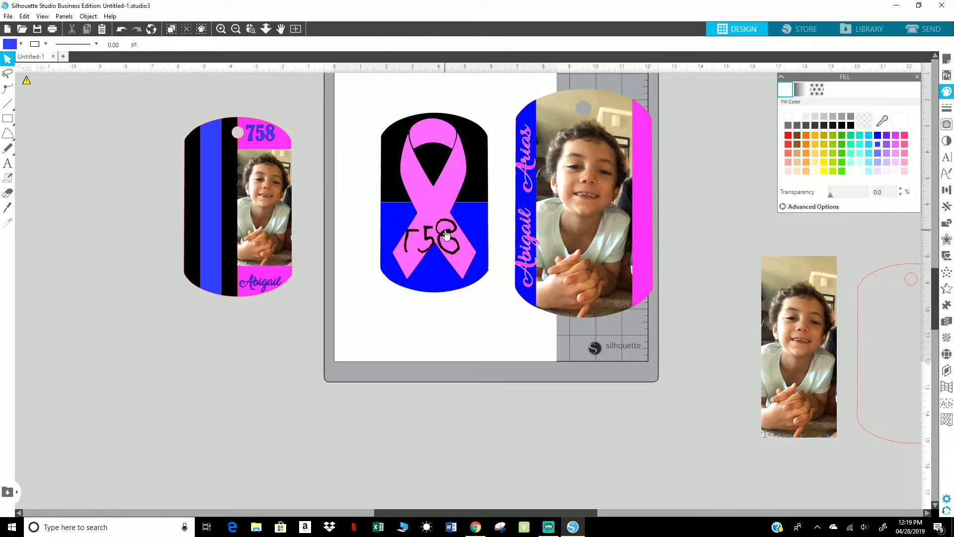
Step: Resize the handwritten number to about 2.83 in wide over the ribbon's upper part and fill it with blue sampled from the design
click(446, 235)
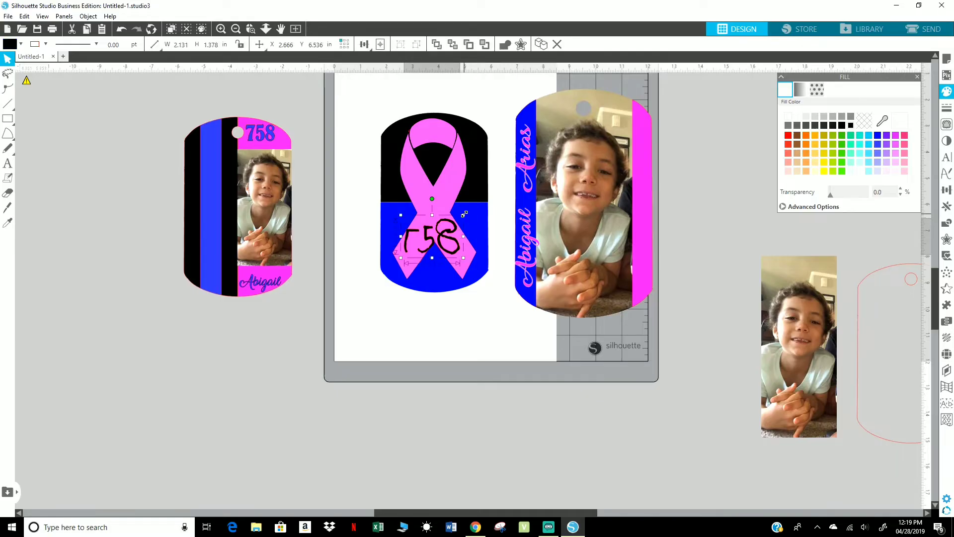
drag(466, 214, 500, 191)
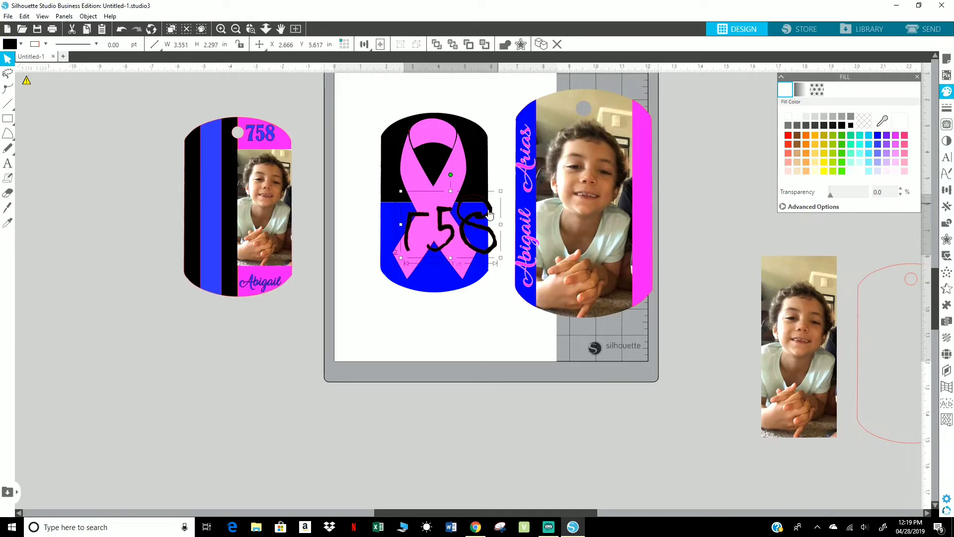
drag(469, 219, 455, 153)
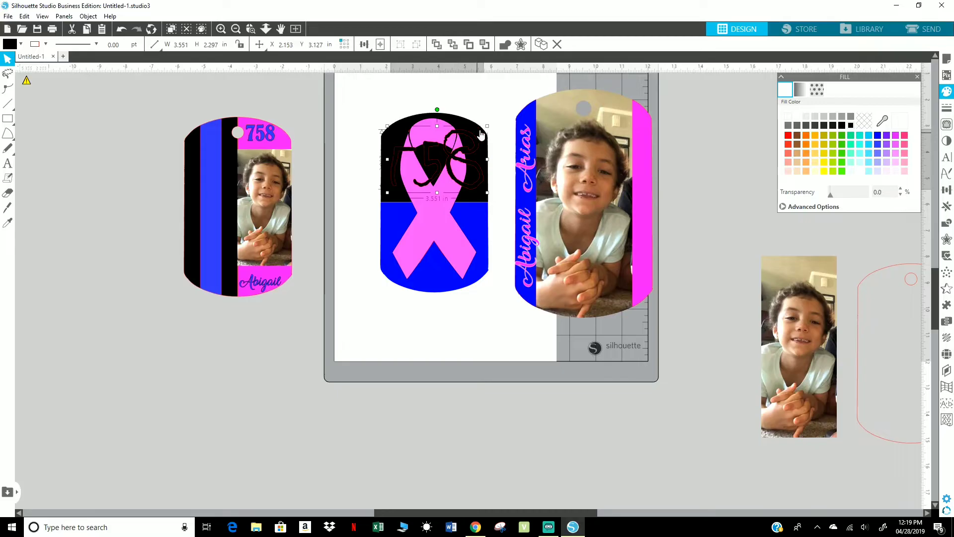
mouse_move(486, 125)
mouse_down()
mouse_move(467, 138)
mouse_move(464, 163)
mouse_up()
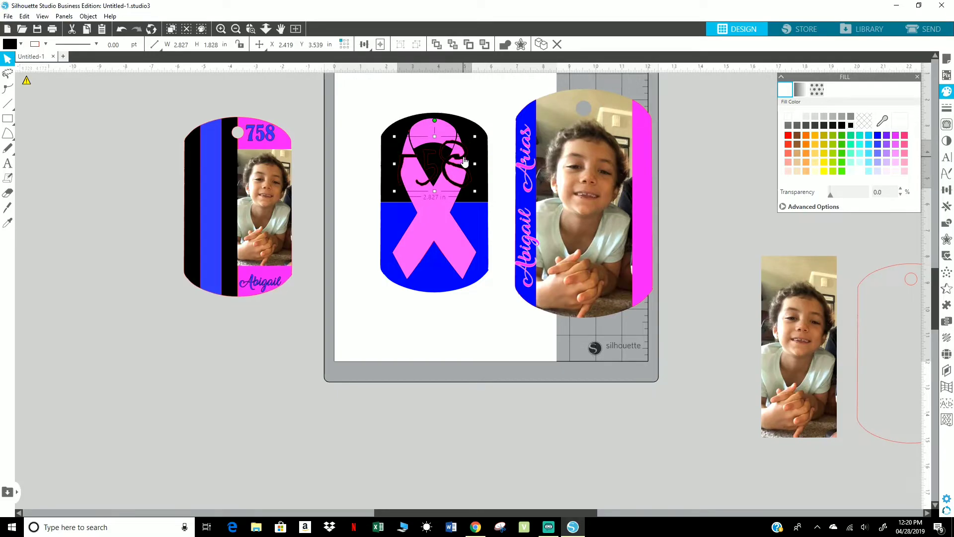
key(i)
click(534, 293)
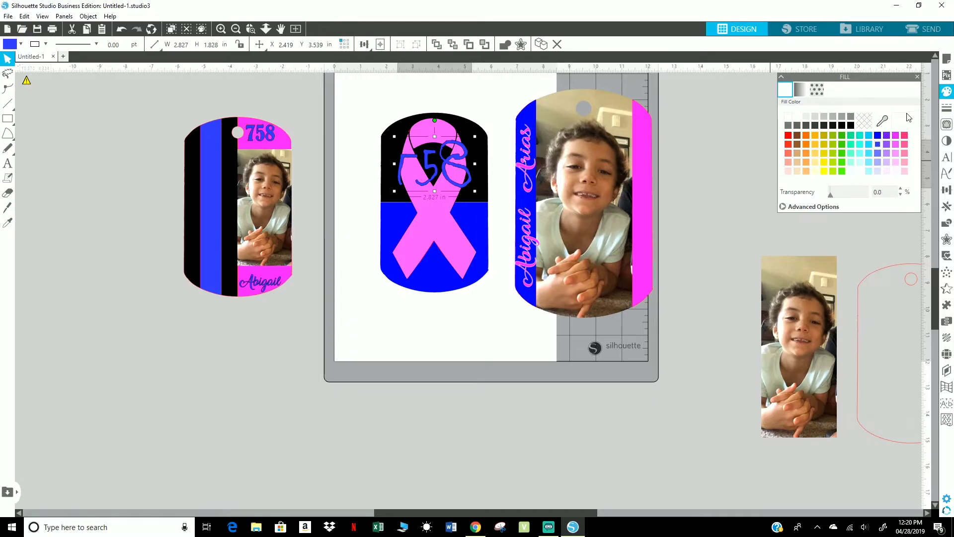
Step: Create an offset of 0.033 in with rounded corners around the handwritten number
click(947, 125)
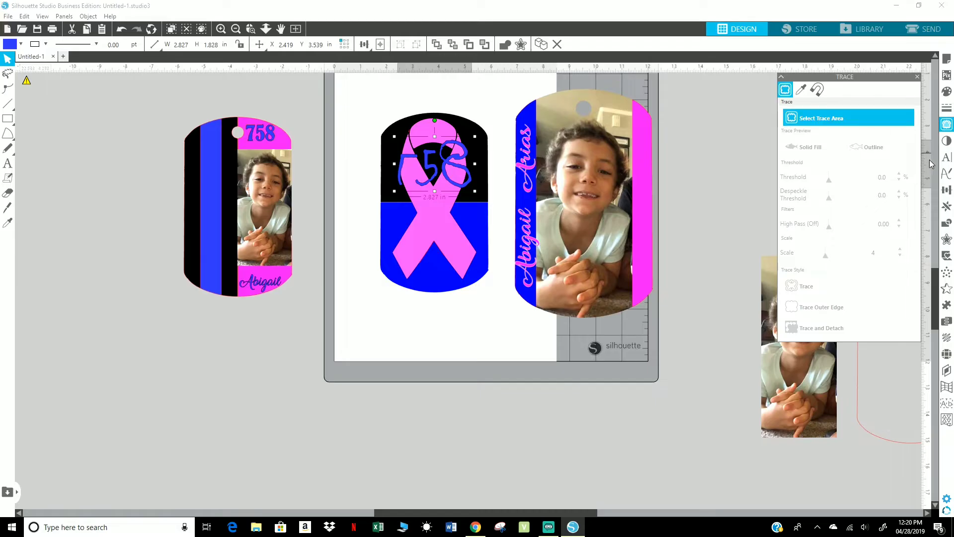
click(946, 239)
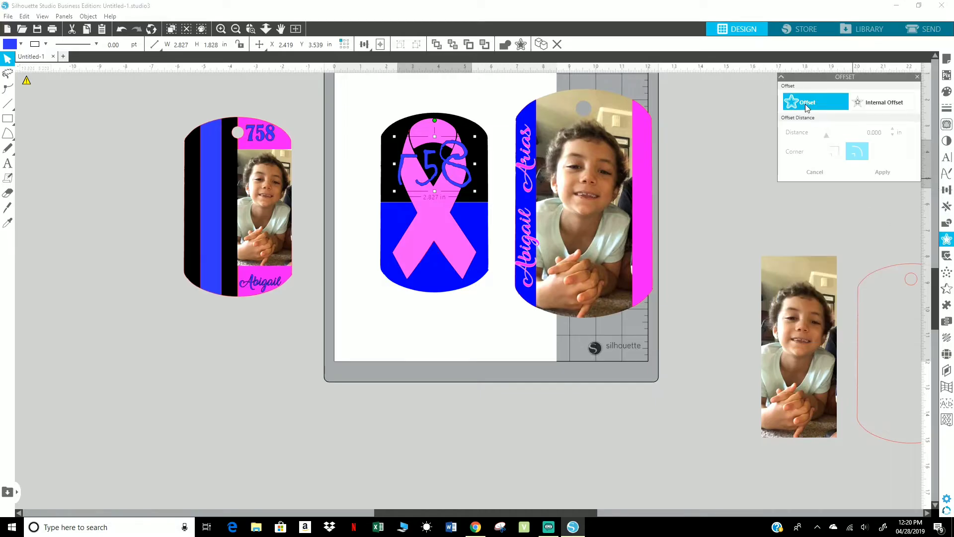
click(806, 107)
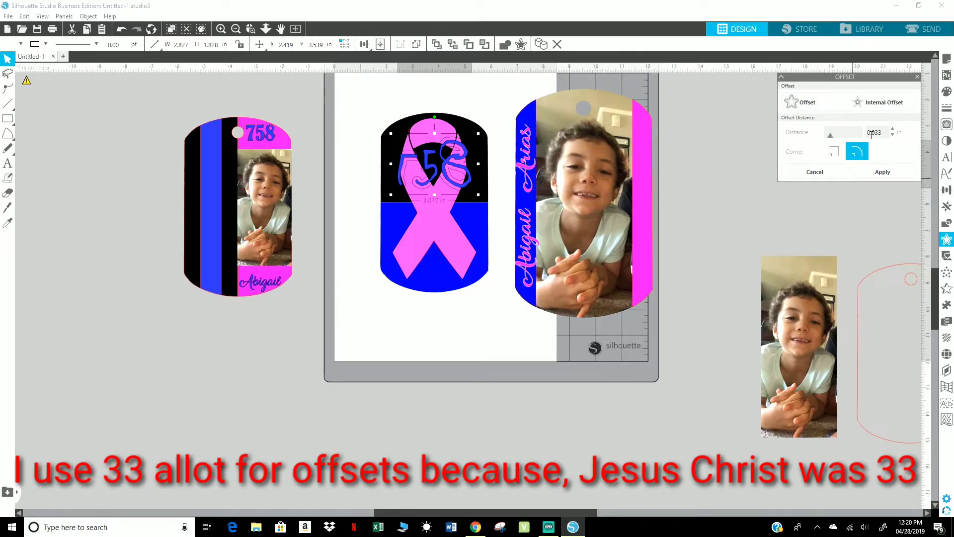
click(883, 171)
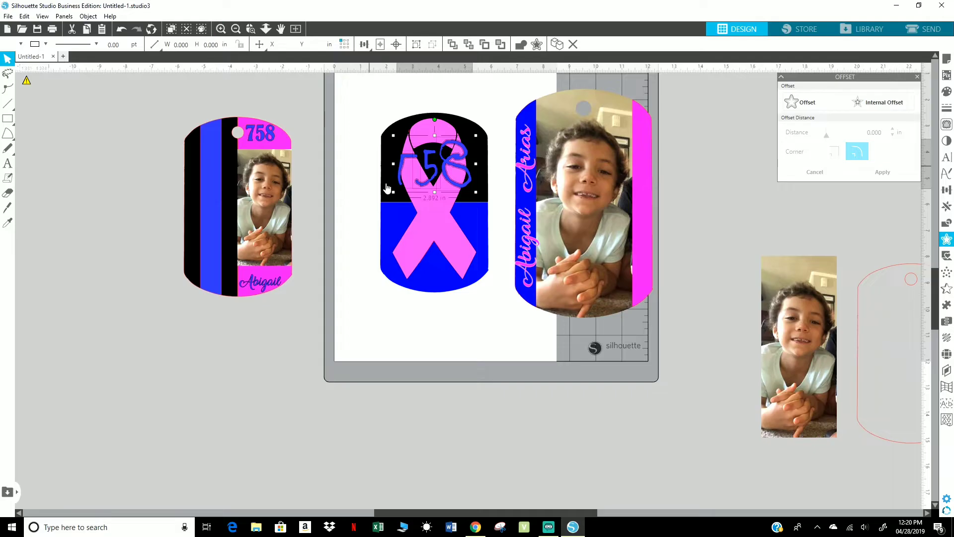
Step: Fill the offset outline of the handwritten number's last digit with white
scroll(389, 193, up, 2)
scroll(389, 193, up, 1)
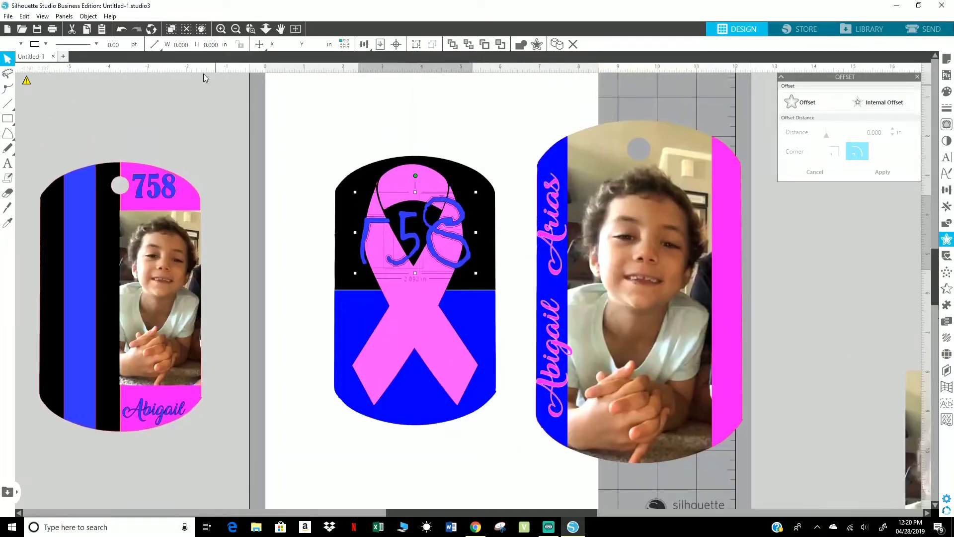
click(220, 29)
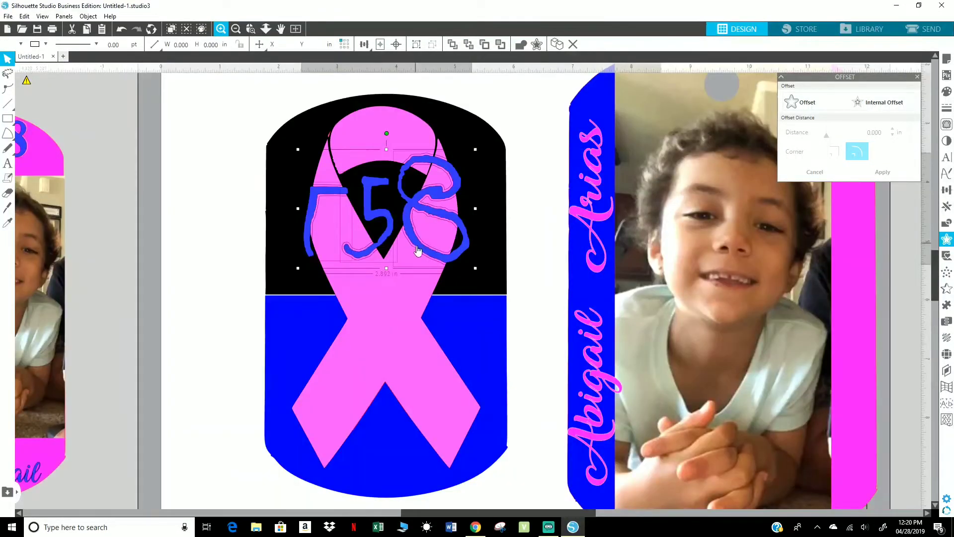
scroll(418, 252, up, 1)
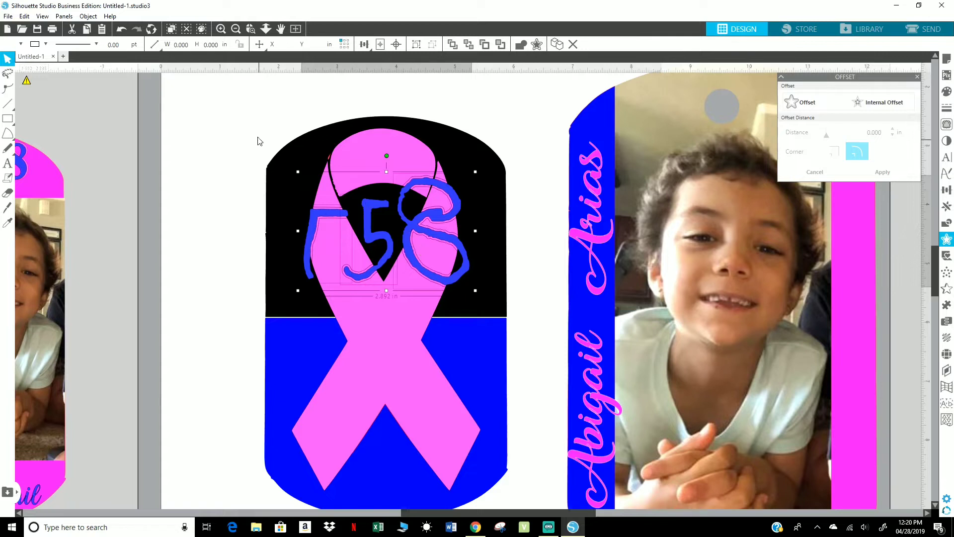
click(446, 185)
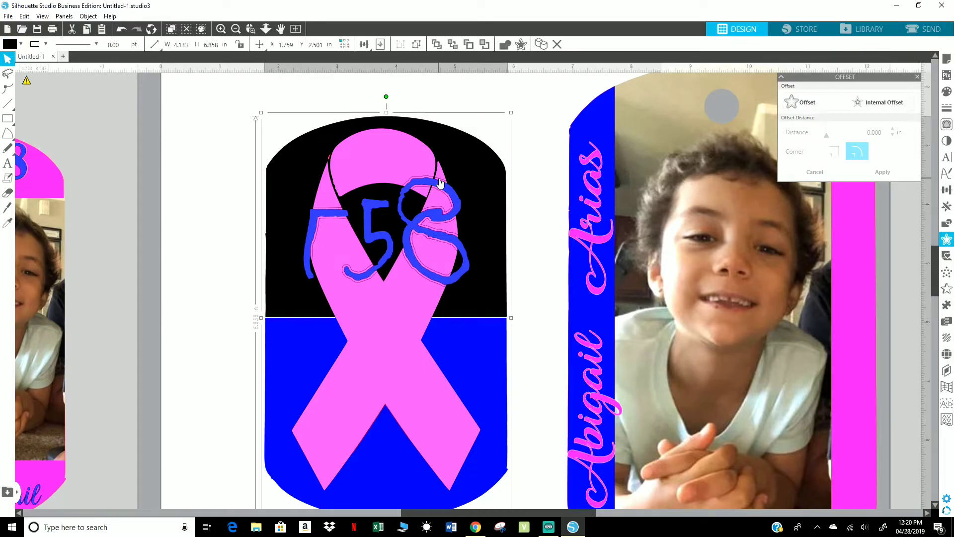
click(439, 183)
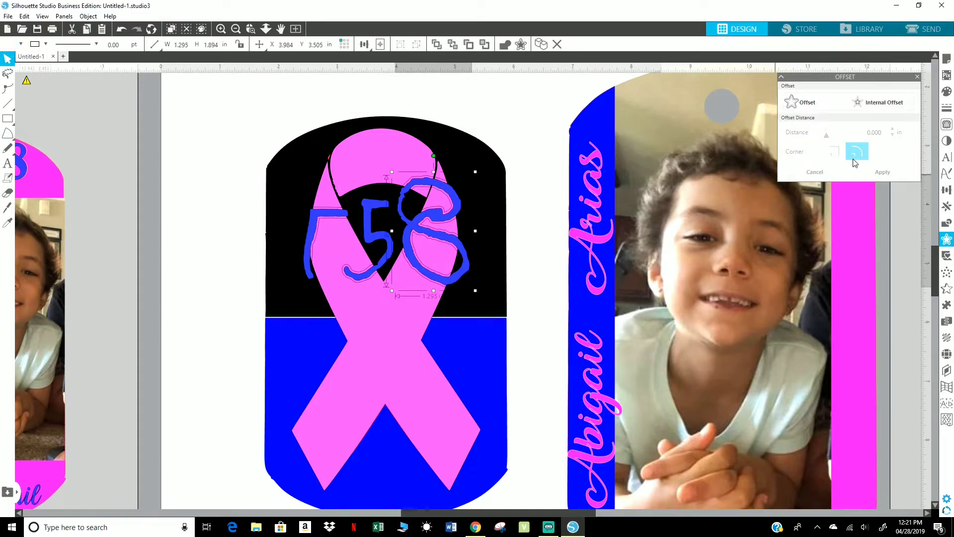
click(947, 91)
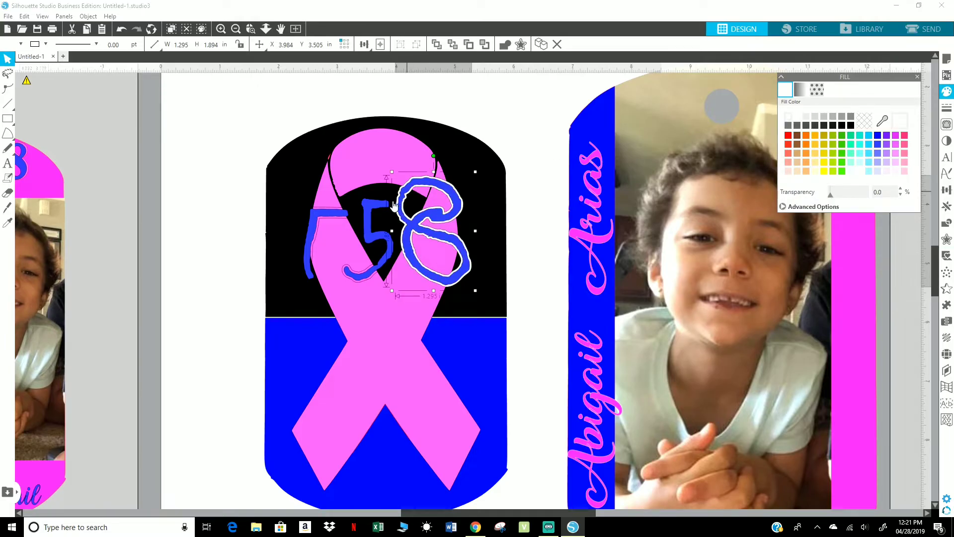
Step: Fill the offset outlines of the handwritten number's middle and first digits with white
click(373, 201)
click(372, 202)
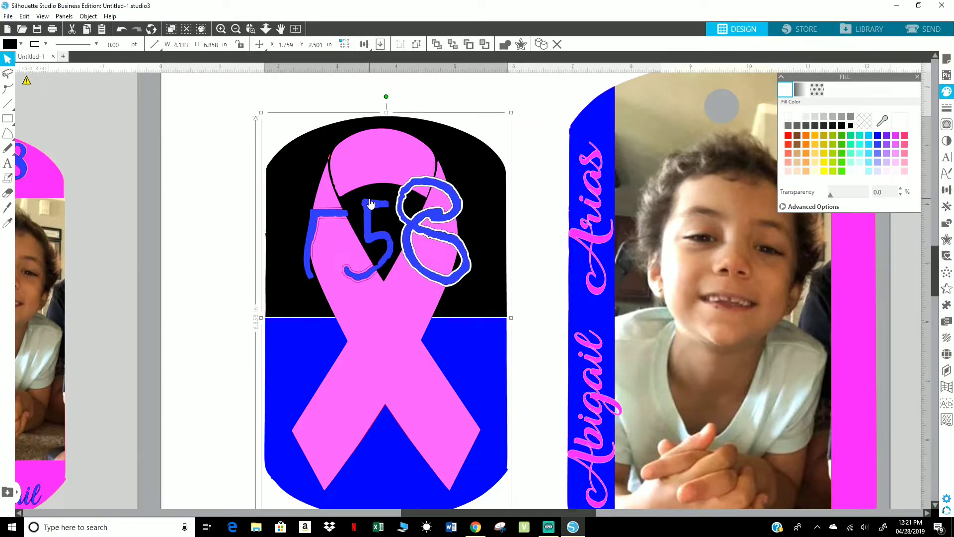
click(369, 204)
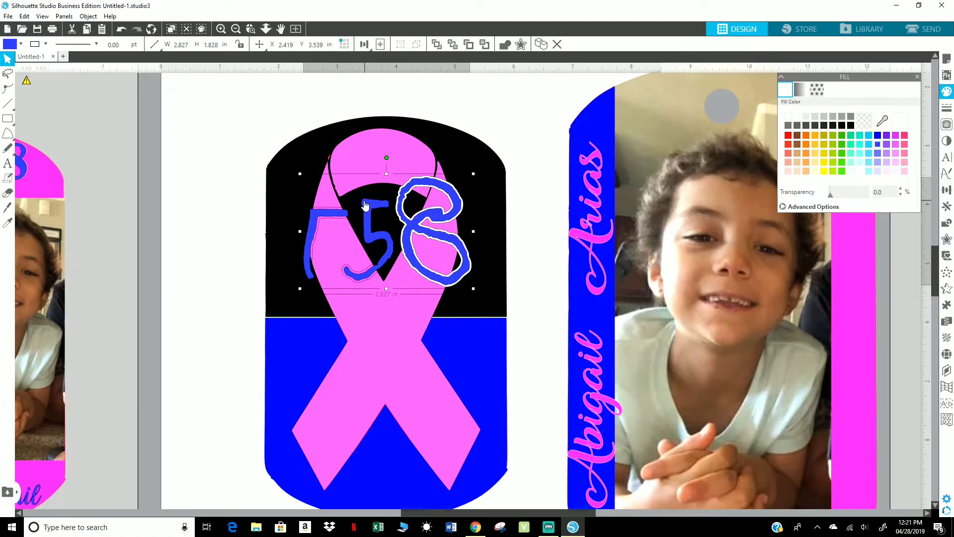
click(369, 203)
click(374, 202)
click(374, 202)
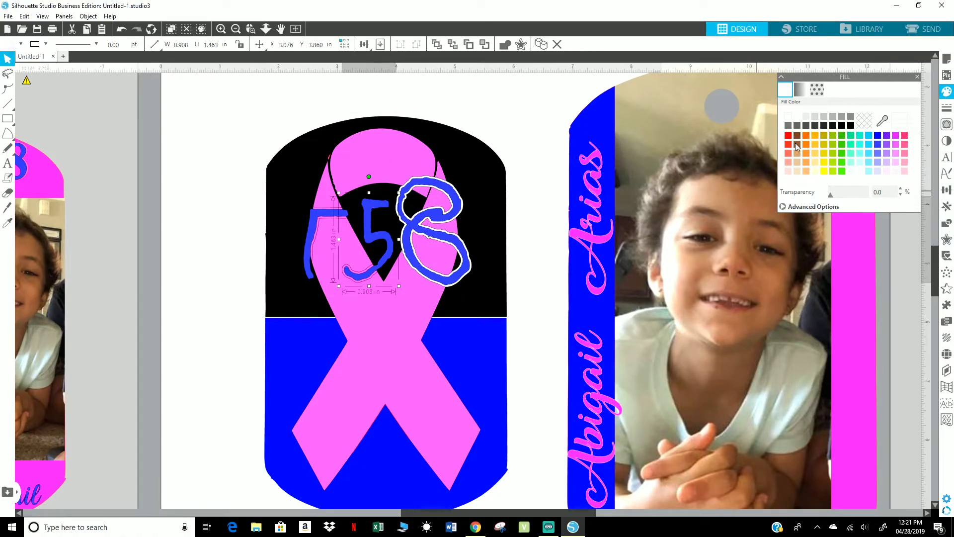
click(791, 117)
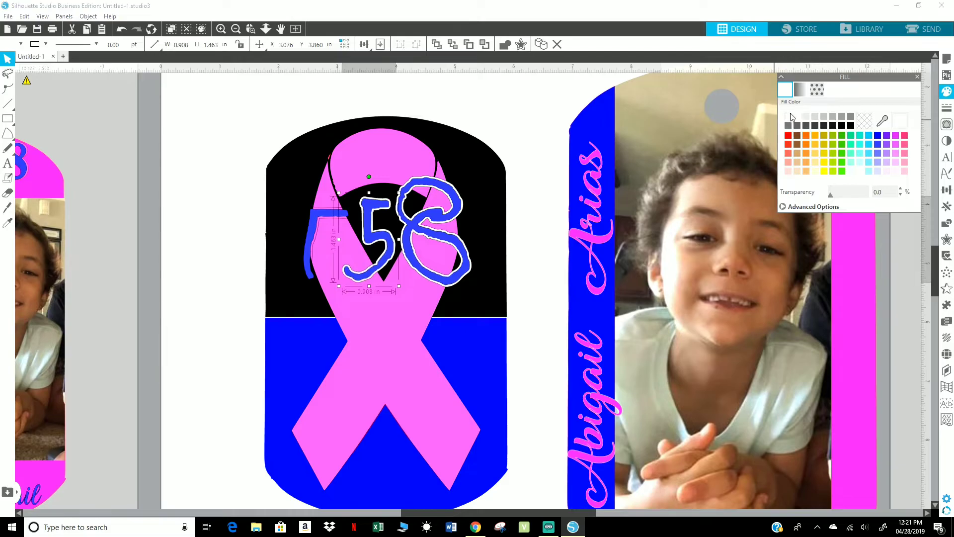
click(320, 213)
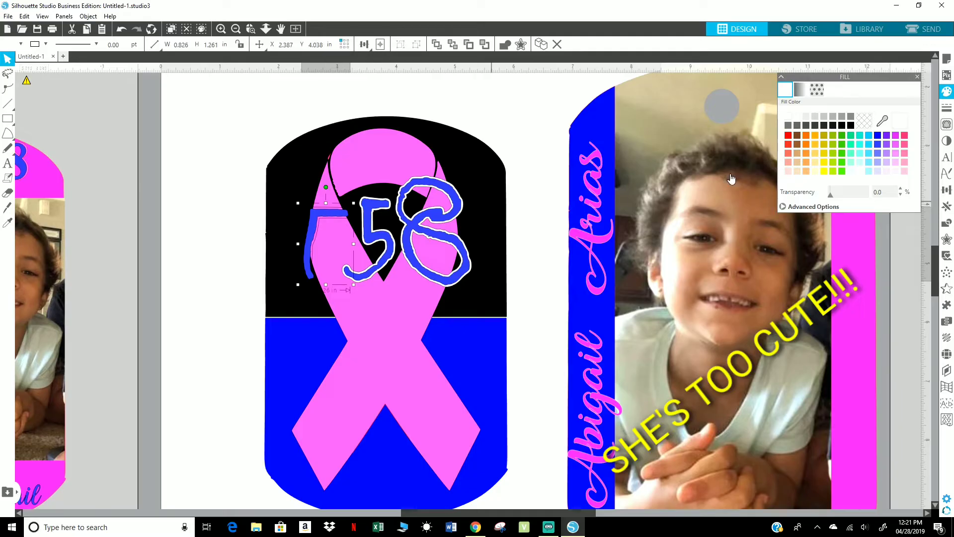
click(790, 118)
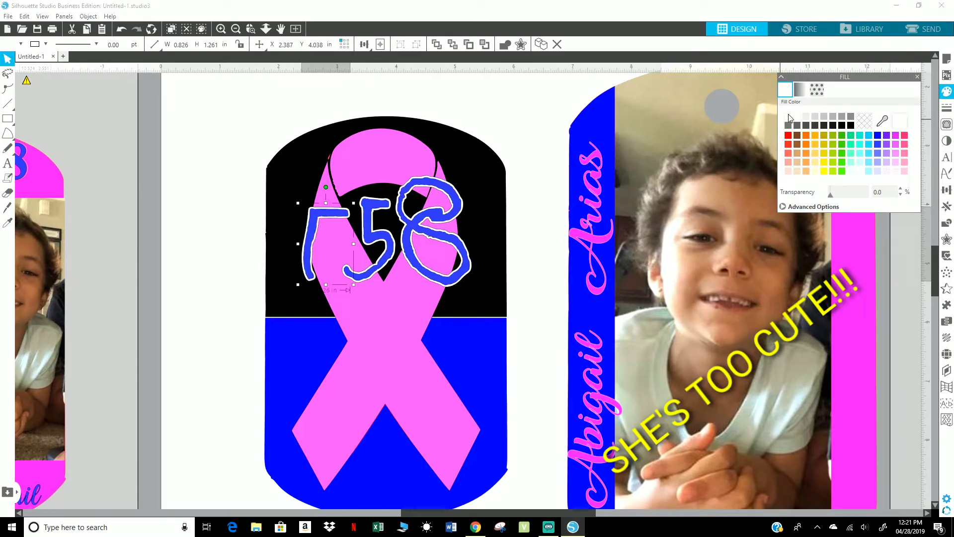
Step: Shrink the outlined handwritten number to about 2.33 in wide and centre it across the upper part of the pink ribbon
click(235, 29)
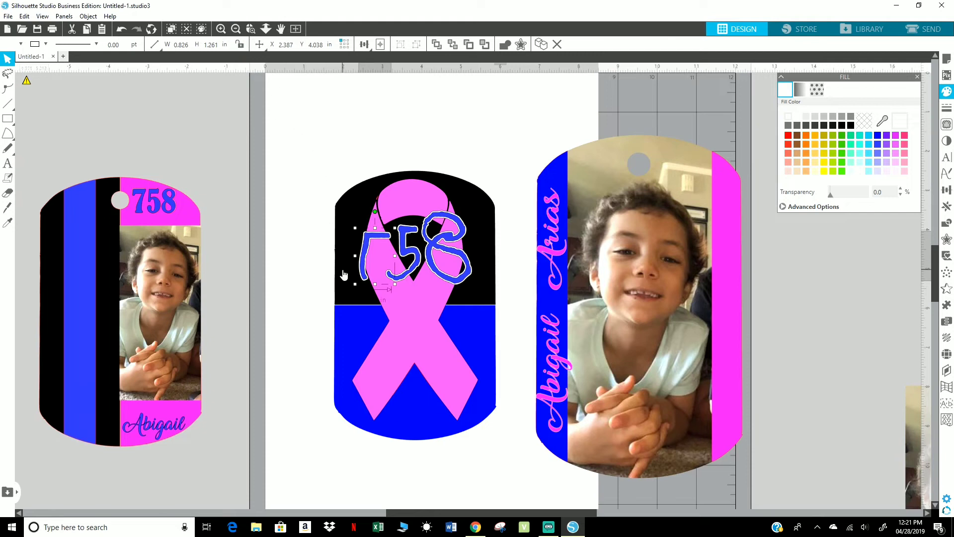
click(122, 29)
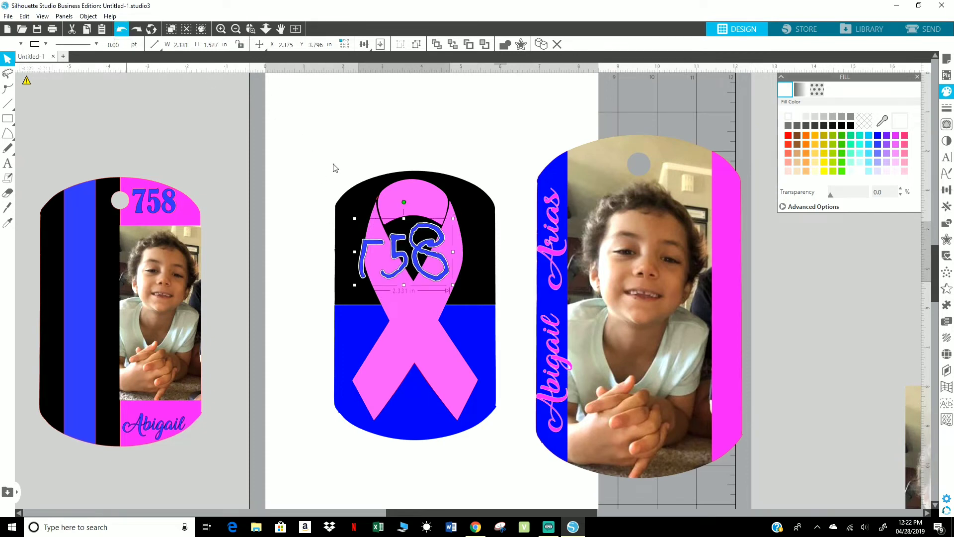
mouse_move(423, 253)
mouse_down()
mouse_move(441, 253)
mouse_move(432, 248)
mouse_up()
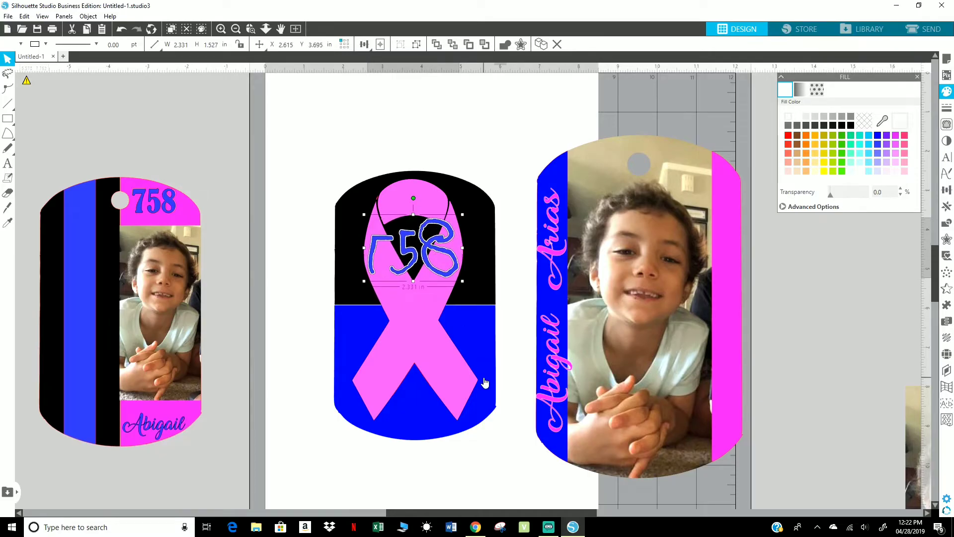
Step: Duplicate the outlined handwritten number on the ribbon tag
key(i)
key(ctrl+d)
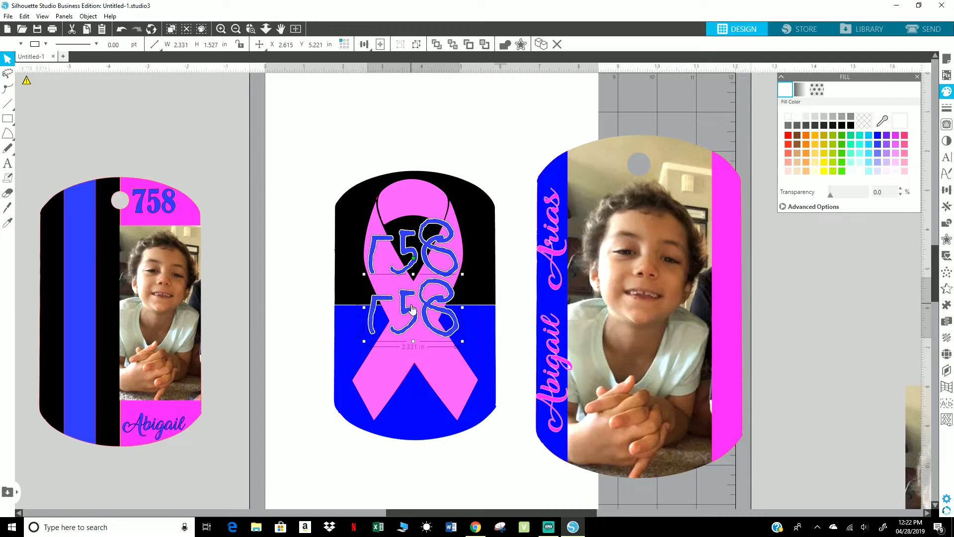
drag(408, 312, 270, 177)
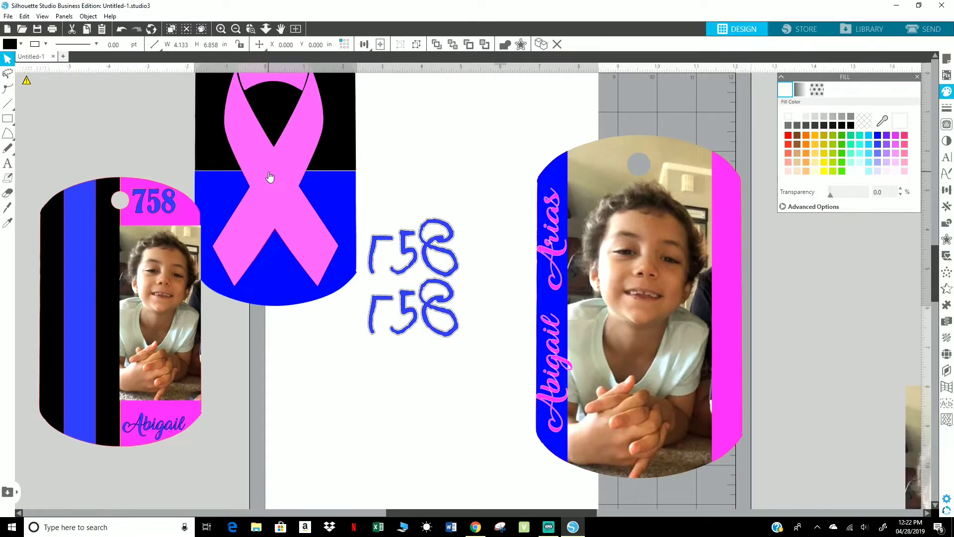
click(121, 29)
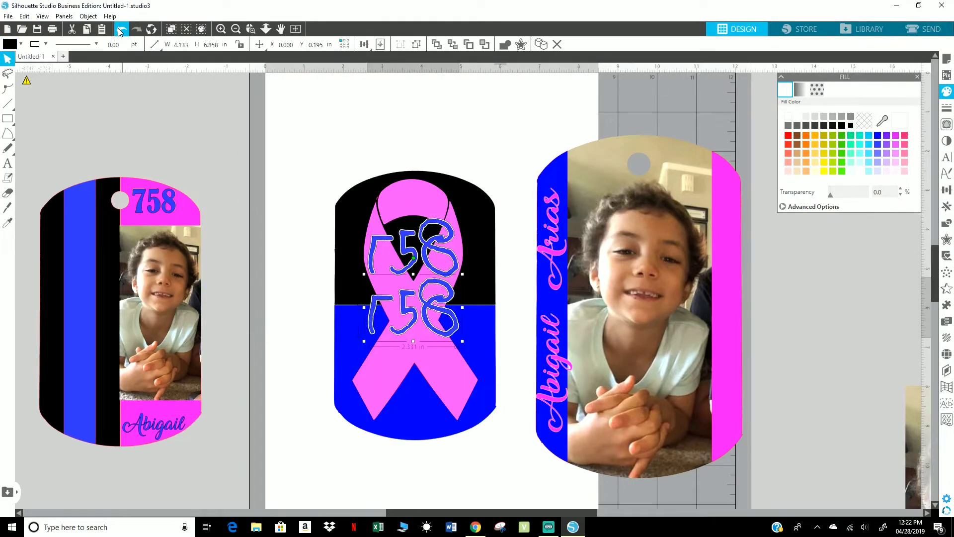
Step: Delete the striped dog tag with the small photo, including its typed number and name
click(232, 216)
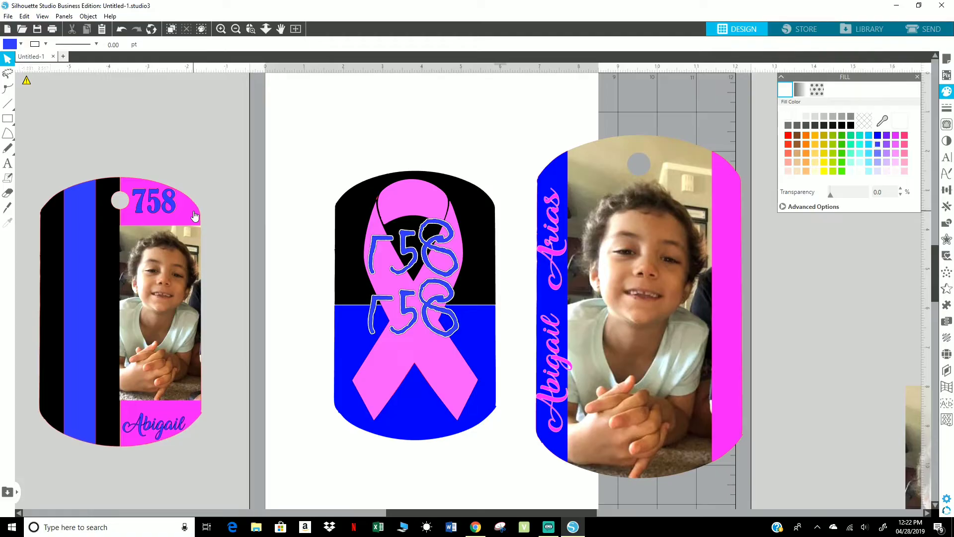
click(194, 216)
click(245, 205)
click(88, 198)
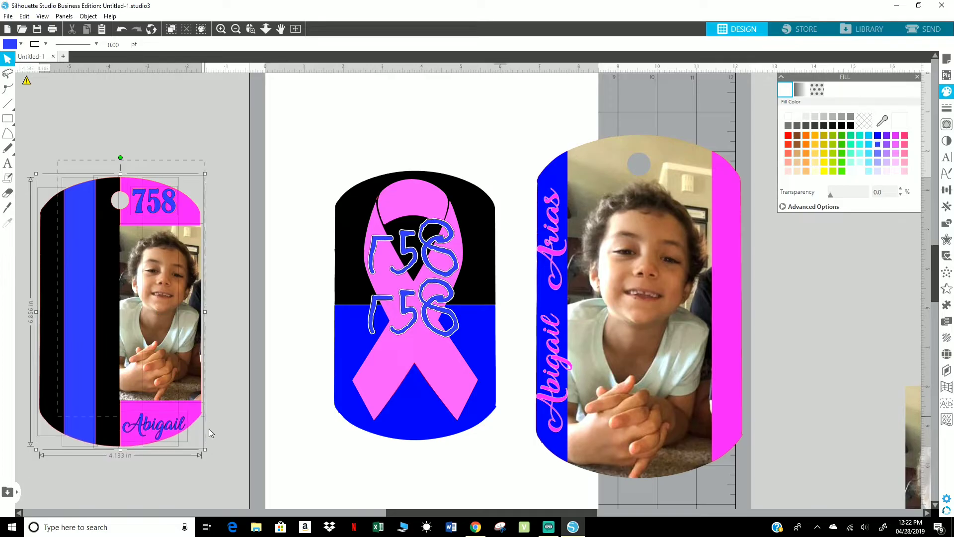
drag(221, 470, 222, 483)
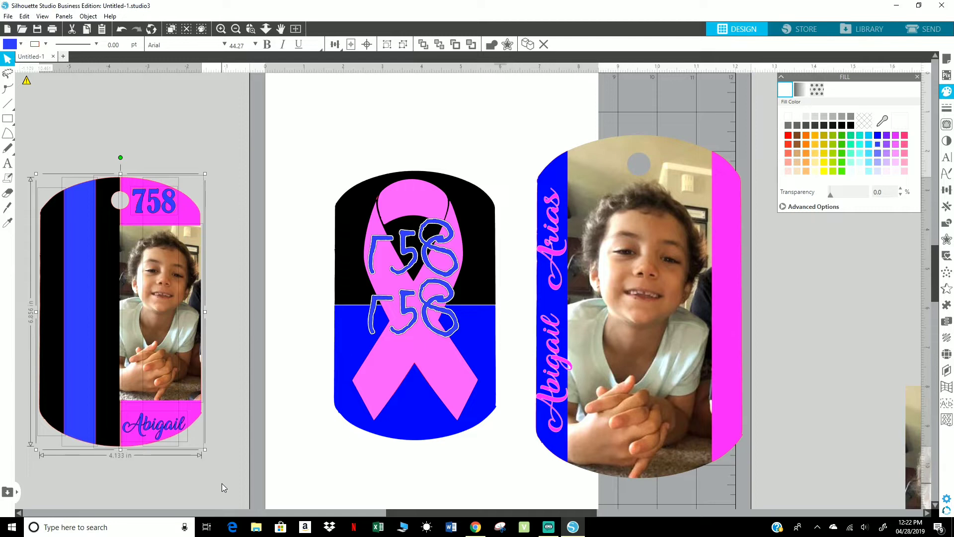
key(Delete)
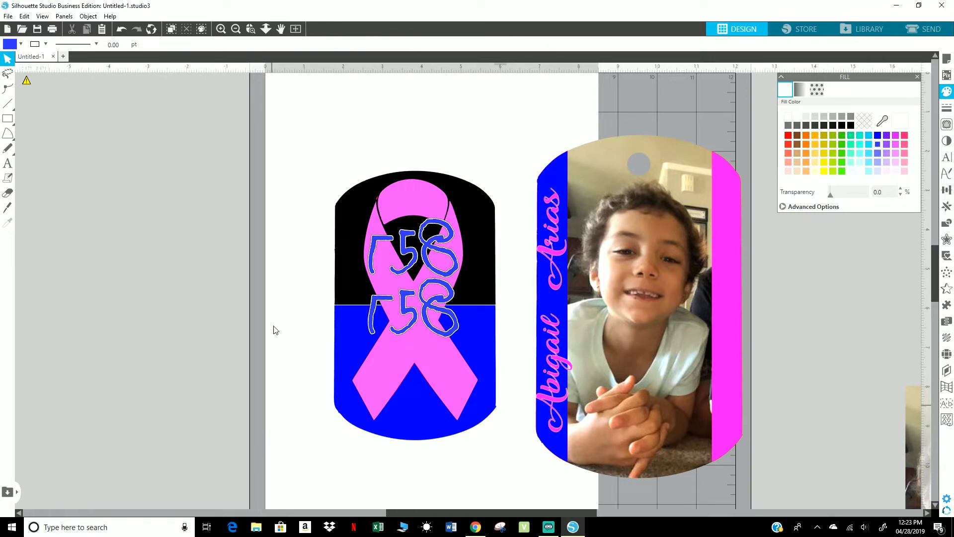
Step: Move the duplicate handwritten number onto the lower part of the large photo tag, over the child's hands
click(349, 241)
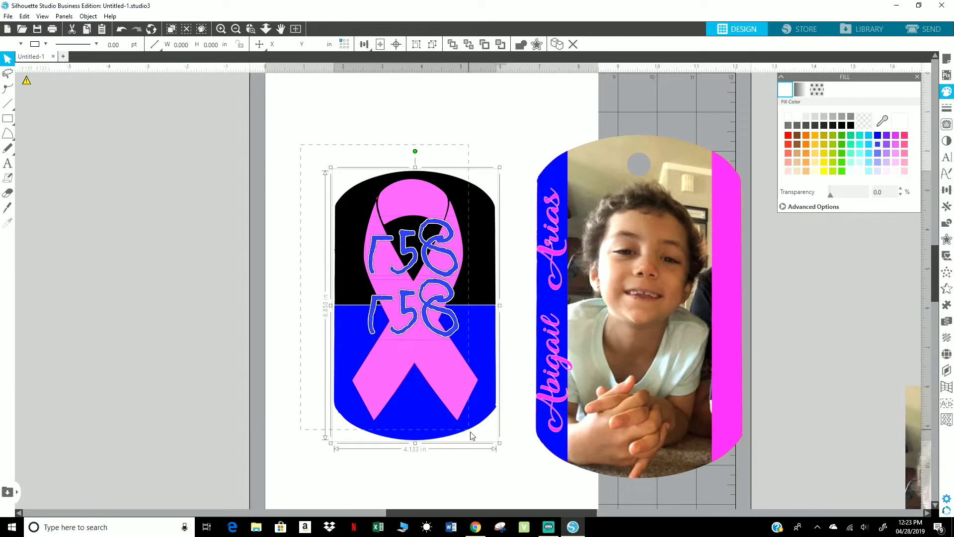
click(448, 316)
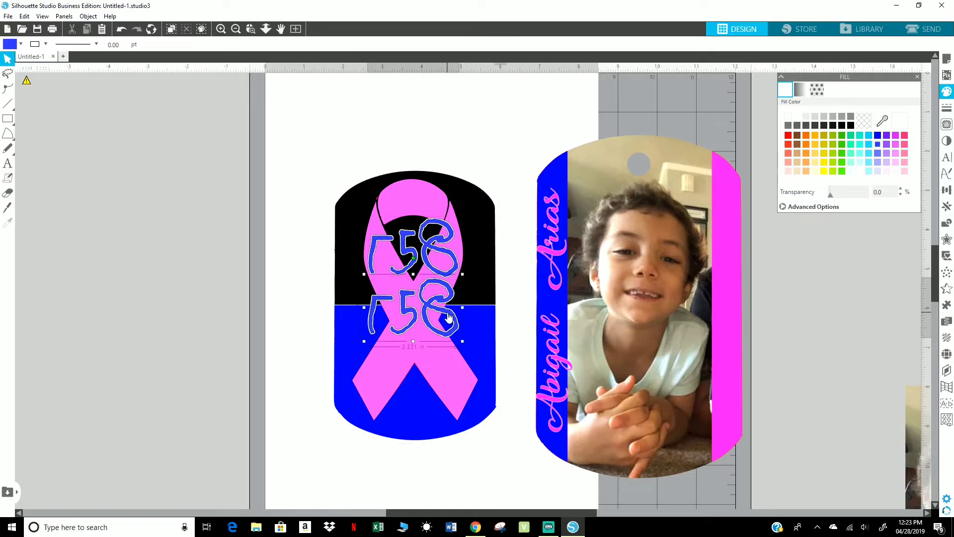
mouse_move(449, 317)
mouse_down()
mouse_move(601, 338)
mouse_move(760, 326)
mouse_move(696, 331)
mouse_move(640, 154)
mouse_move(655, 238)
mouse_move(636, 348)
mouse_move(674, 435)
mouse_up()
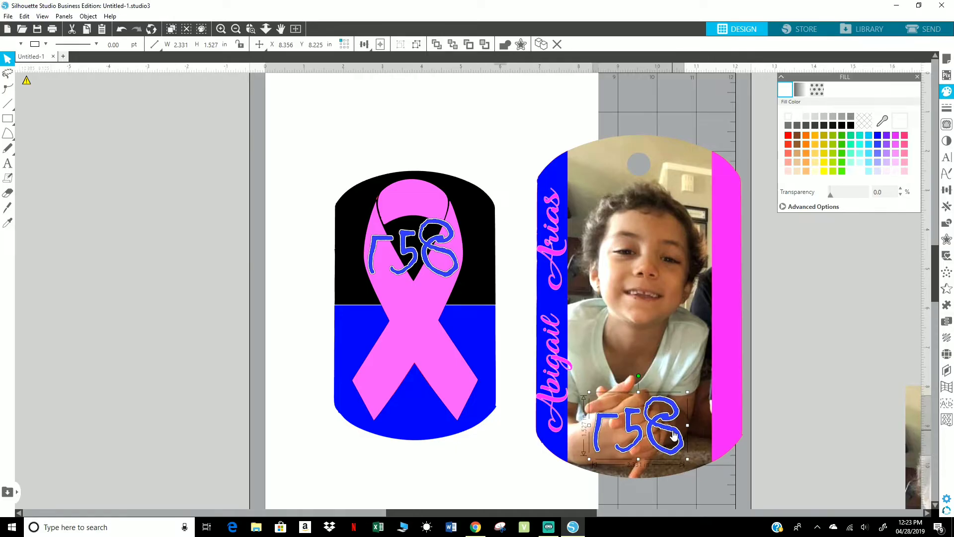
right_click(677, 419)
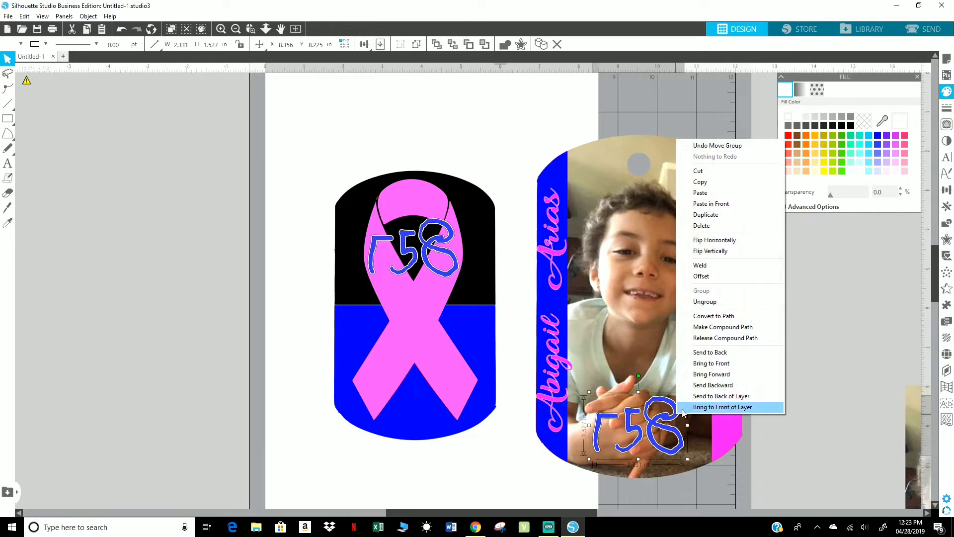
click(778, 450)
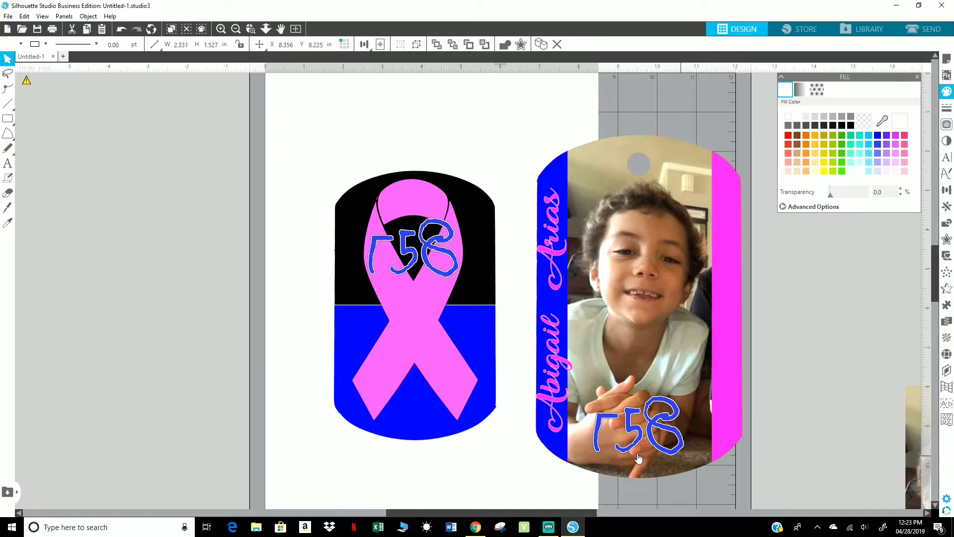
Step: Duplicate the number on the photo tag, place the copy beside the ribbon tag at about 6.63 in wide, and ungroup it
click(669, 433)
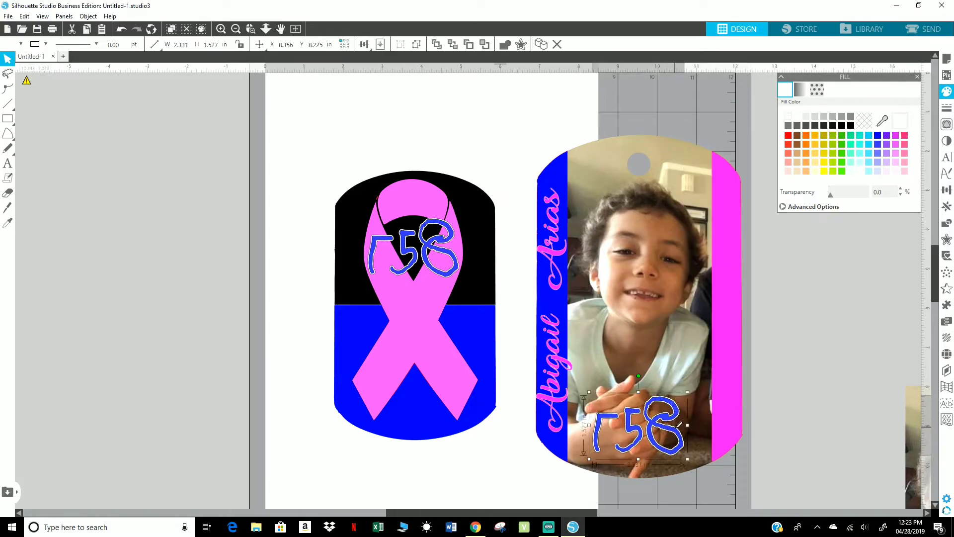
key(ctrl+d)
mouse_move(765, 409)
mouse_down()
mouse_move(170, 229)
mouse_move(299, 183)
mouse_move(347, 185)
mouse_move(271, 191)
mouse_move(223, 262)
mouse_up()
right_click(223, 263)
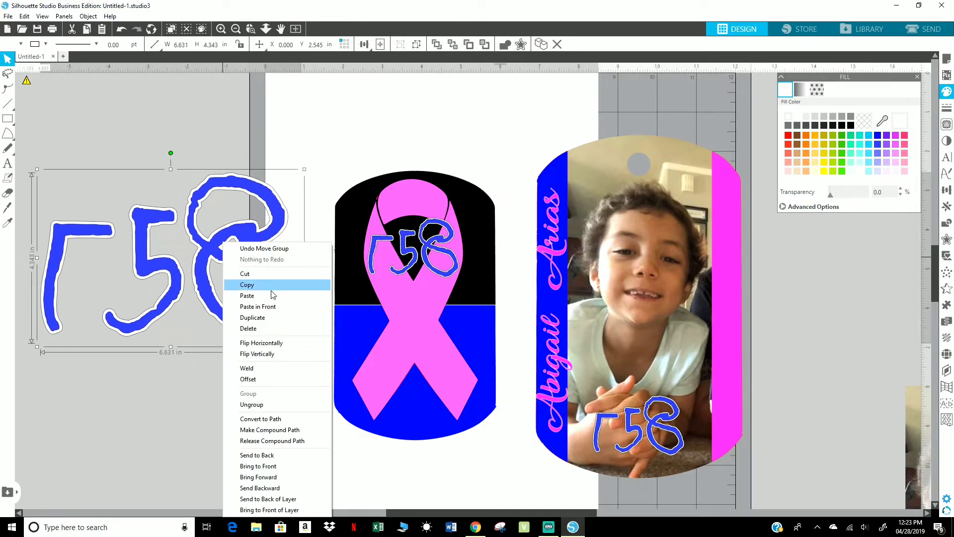
click(265, 405)
click(310, 190)
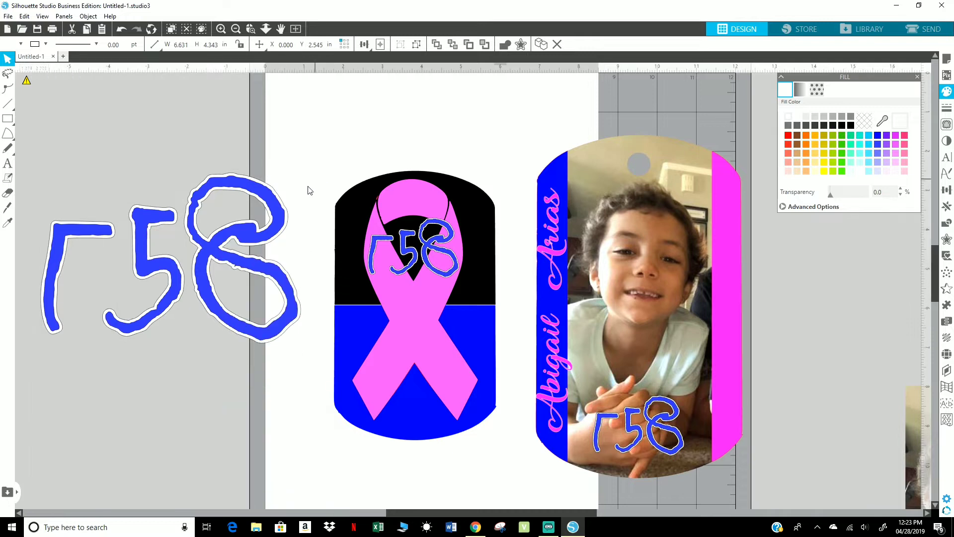
Step: Fill the offset outlines of the enlarged number's three digits with pink sampled from the name lettering on the photo tag
click(283, 203)
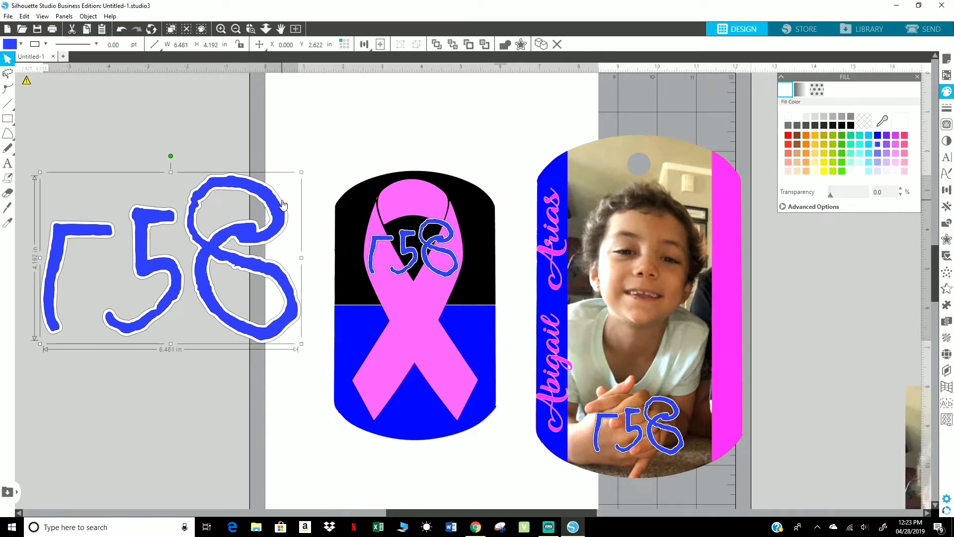
click(282, 204)
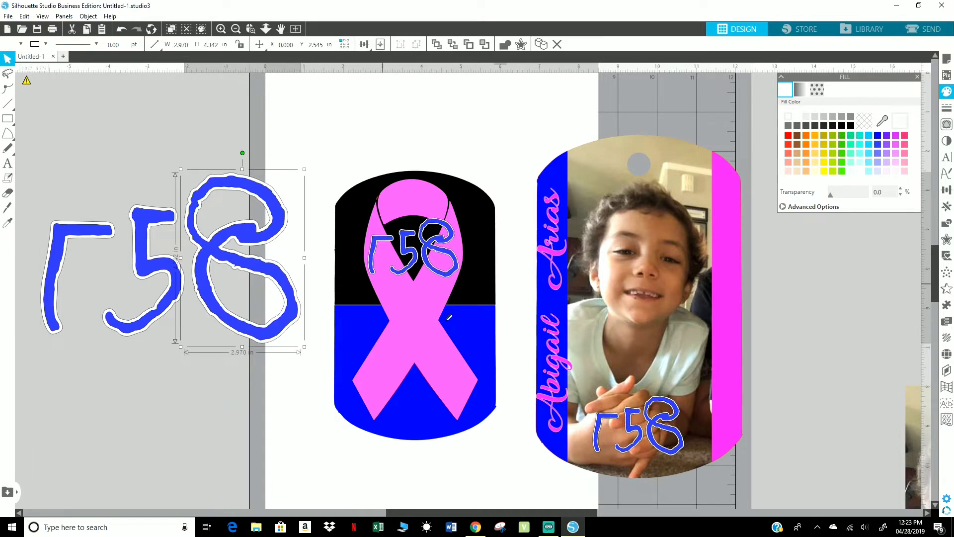
key(i)
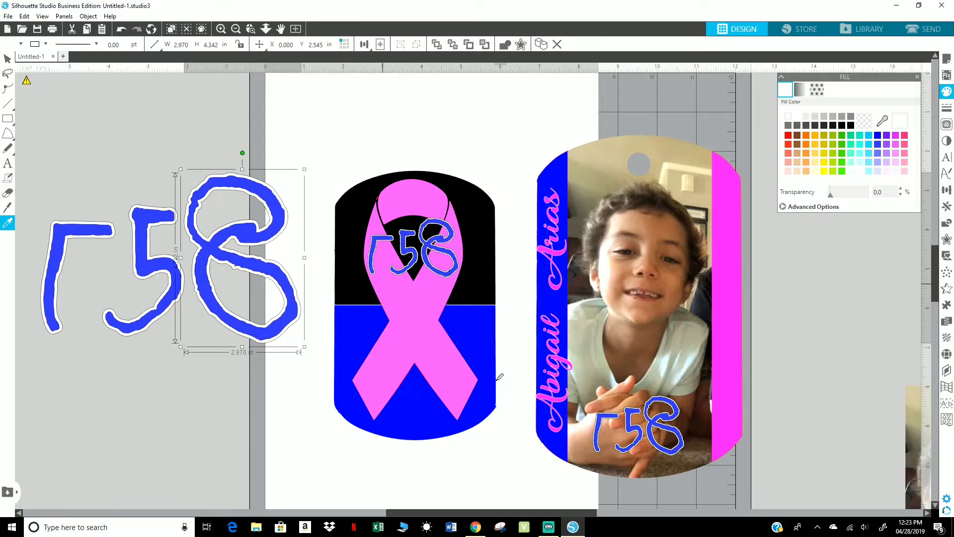
click(561, 370)
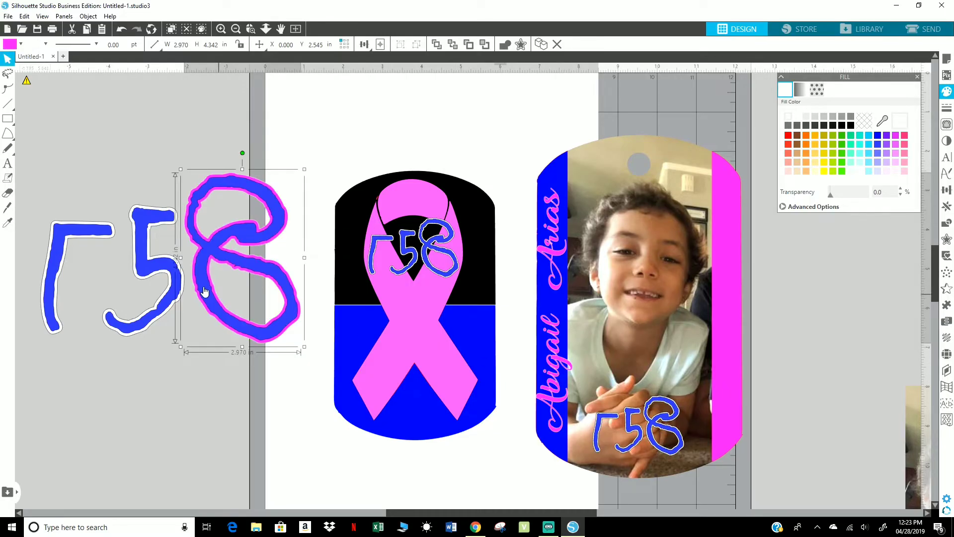
click(163, 211)
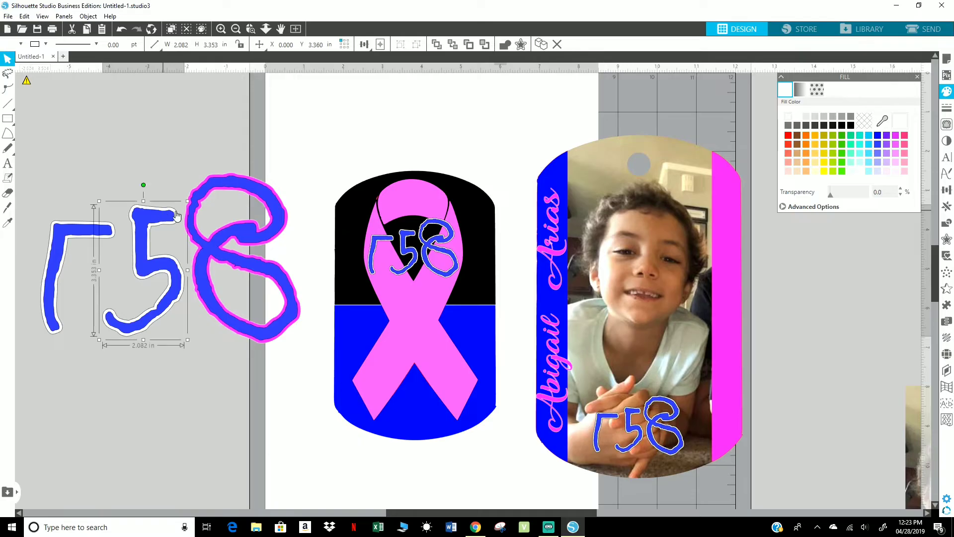
key(i)
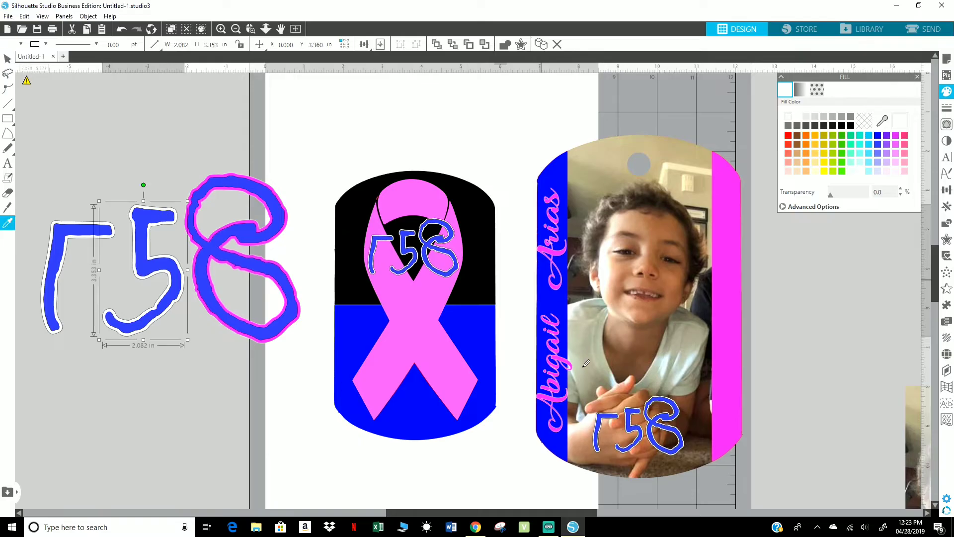
click(558, 386)
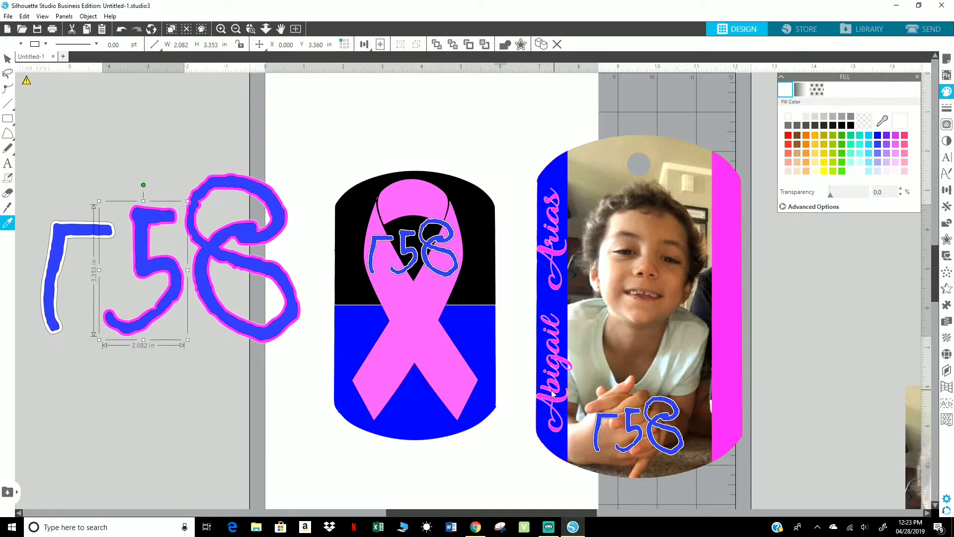
click(85, 226)
key(i)
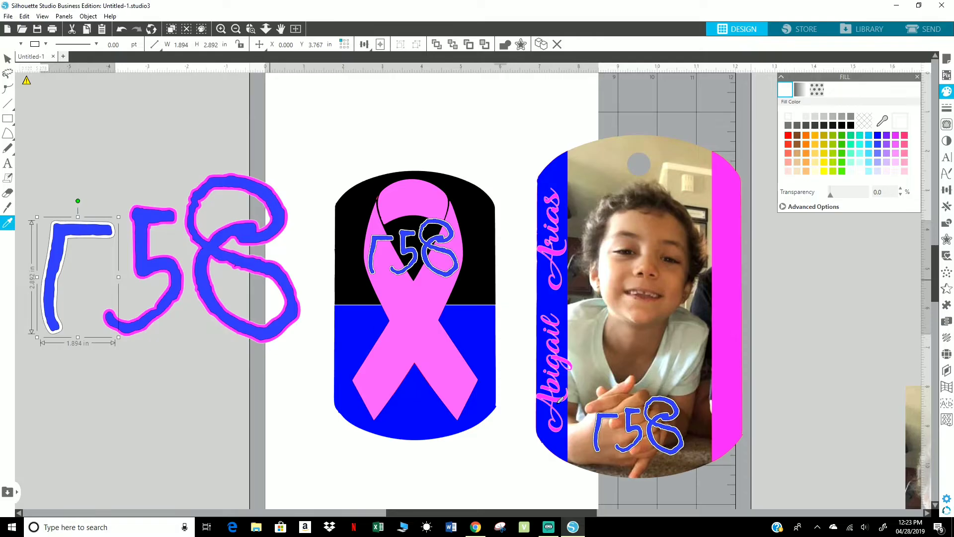
click(557, 405)
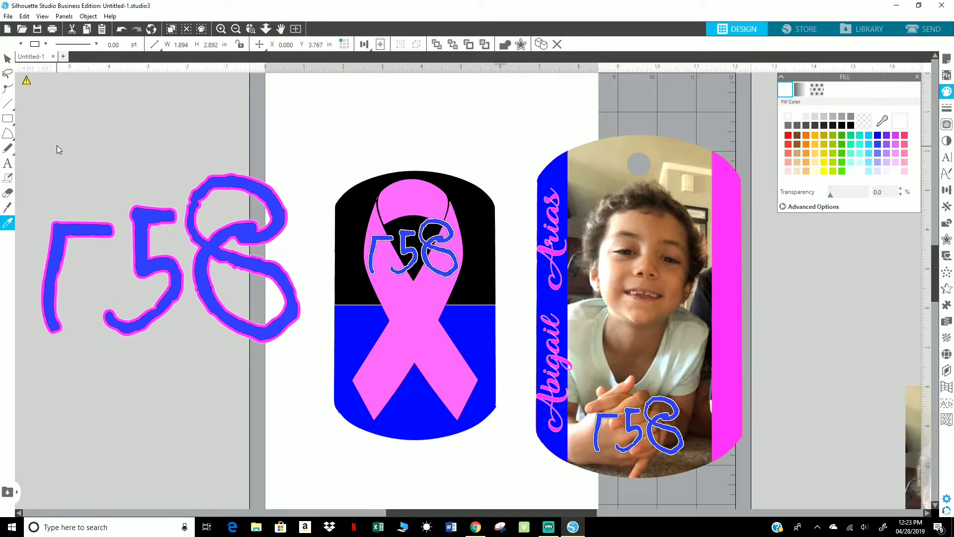
Step: Group all pieces of the enlarged pink-outlined number
drag(57, 146, 297, 357)
key(v)
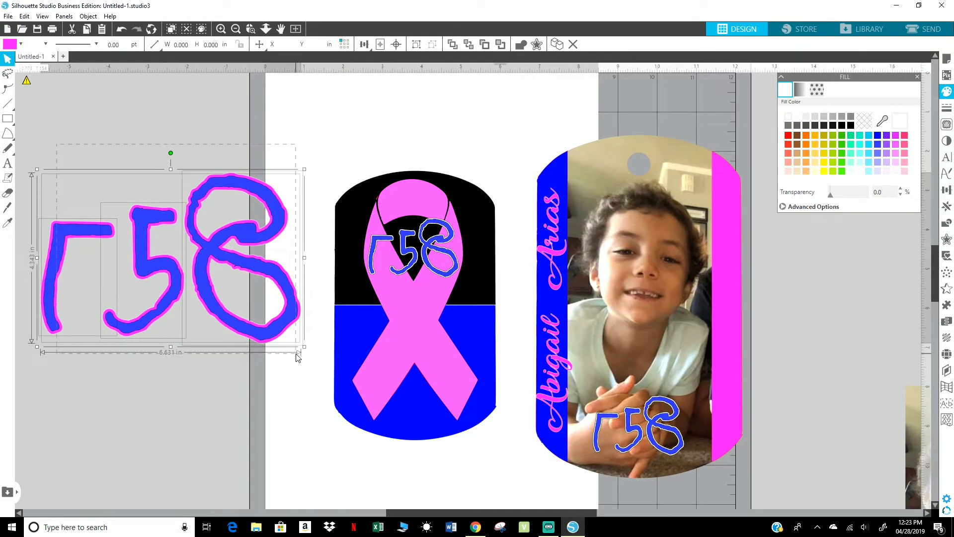
key(ctrl+g)
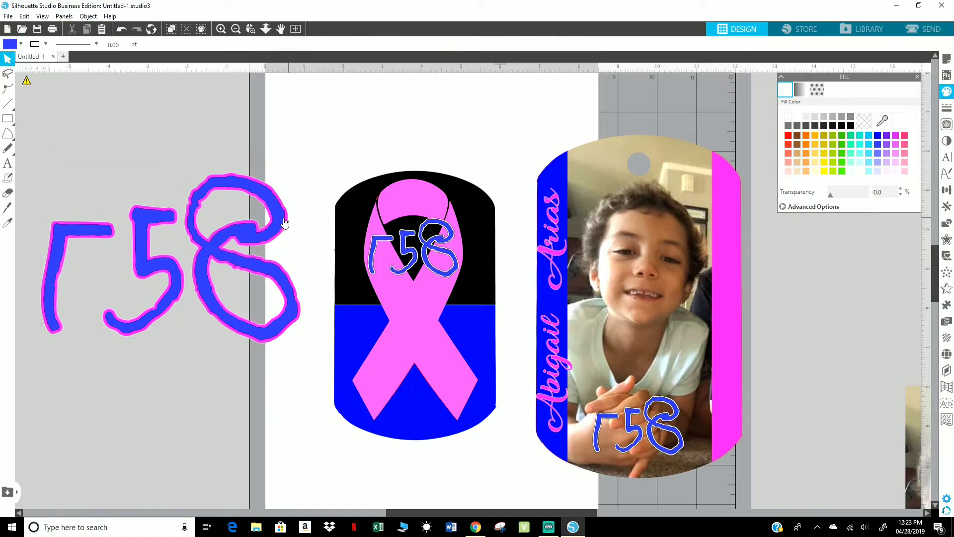
Step: Change the fill of the enlarged pink-outlined number's digits to a deeper blue with the advanced color options
key(i)
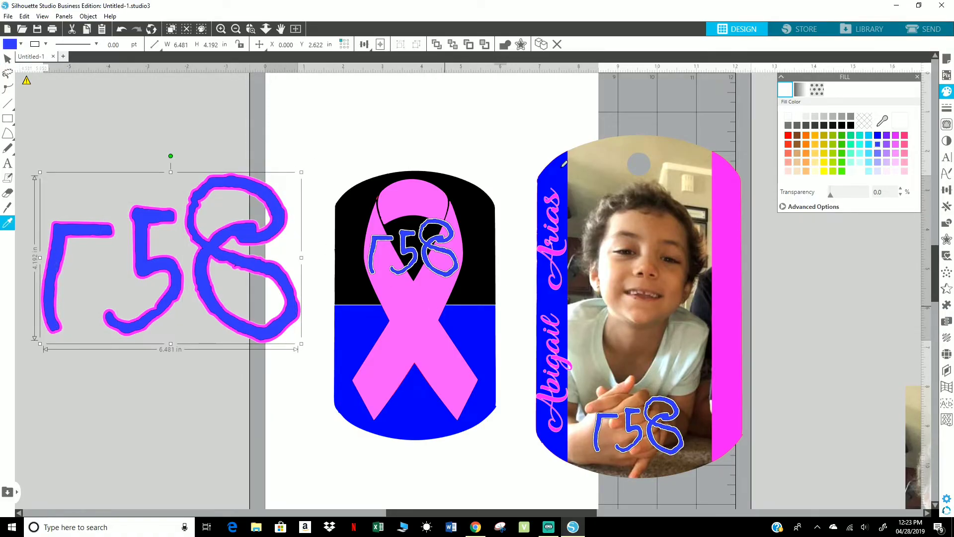
key(v)
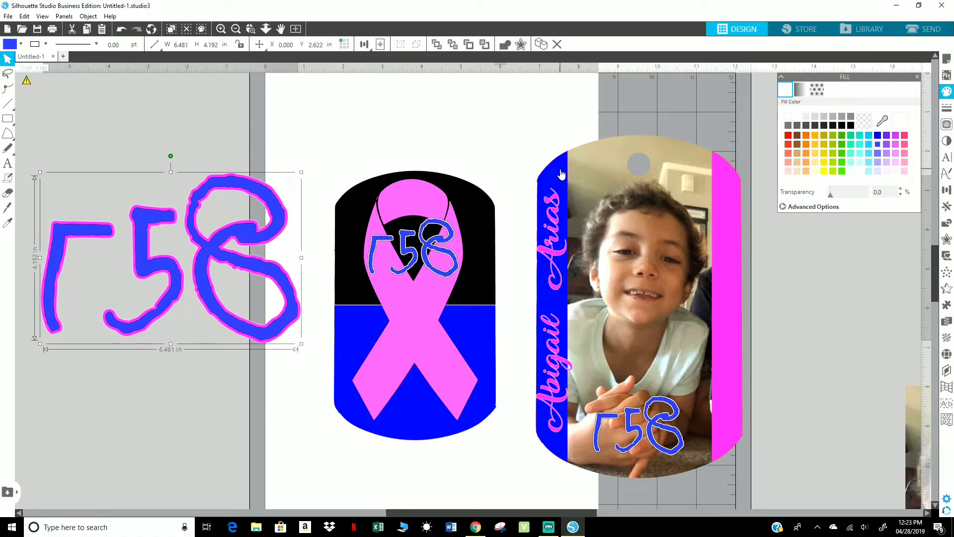
click(346, 315)
click(277, 230)
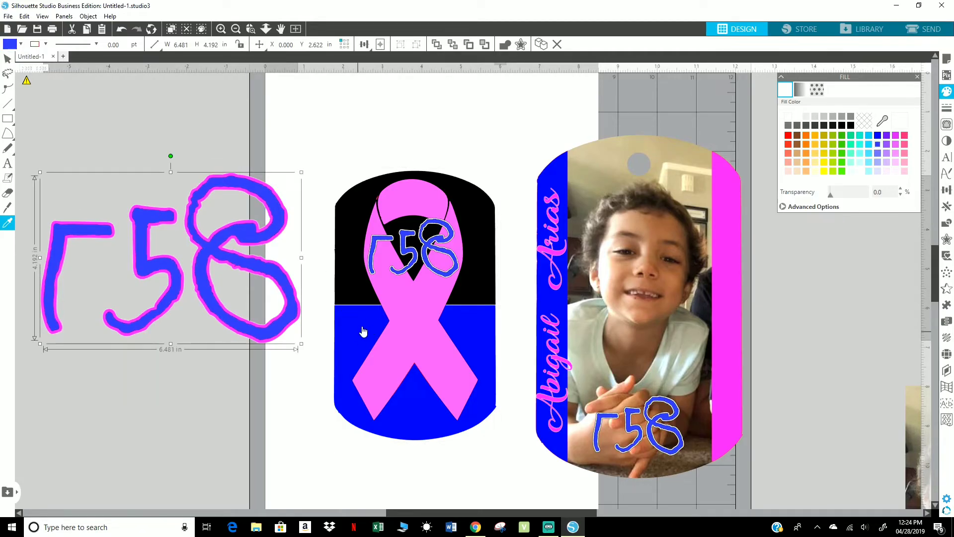
click(823, 208)
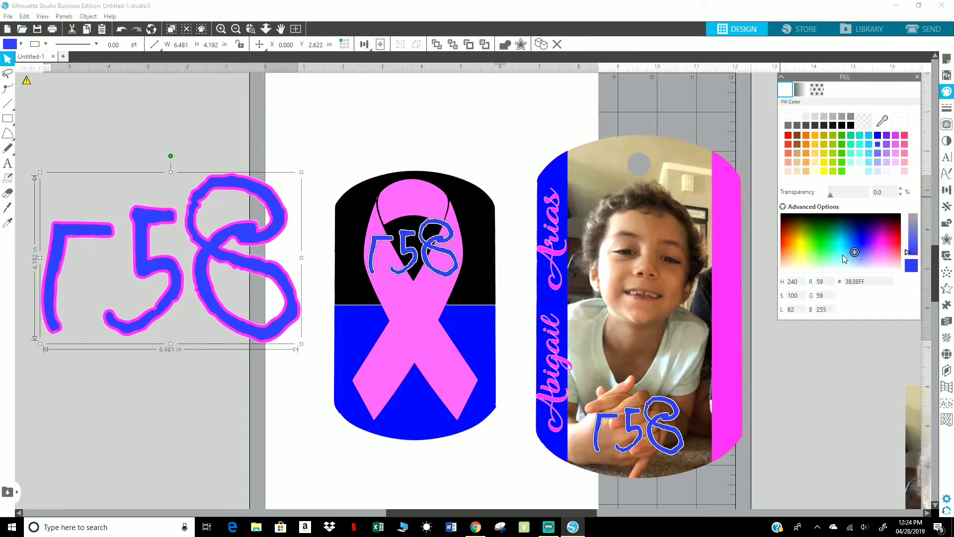
click(855, 251)
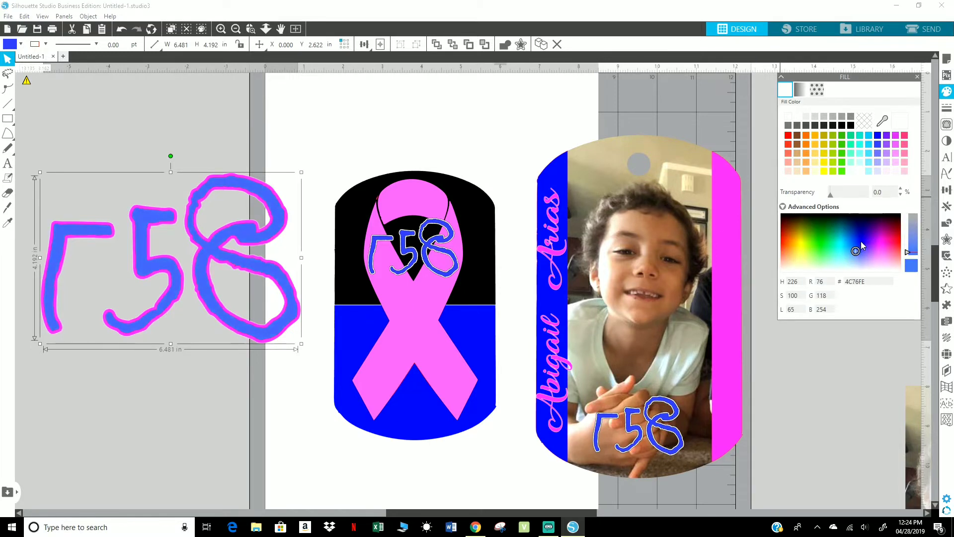
mouse_move(861, 234)
mouse_down()
mouse_move(863, 245)
mouse_move(854, 243)
mouse_move(871, 243)
mouse_move(867, 230)
mouse_move(858, 242)
mouse_up()
click(472, 155)
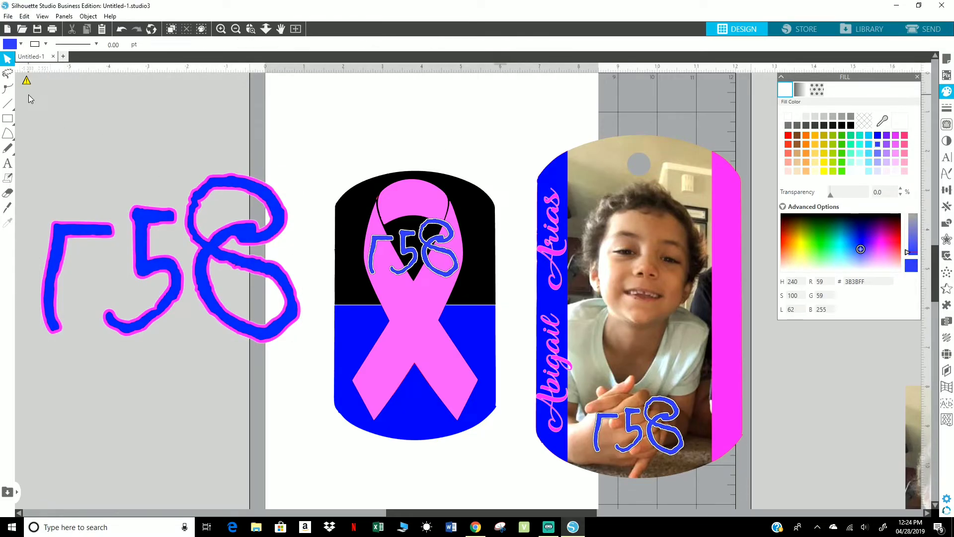
Step: Shrink the pink-outlined number to about 3 in wide and duplicate the ribbon tag without its number, directly beside the original
click(134, 248)
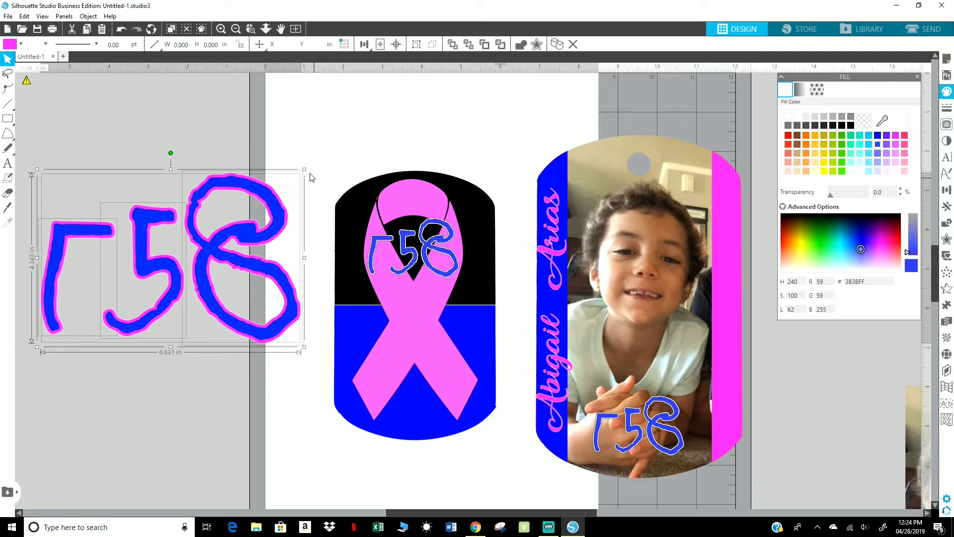
mouse_move(304, 170)
mouse_down()
mouse_move(241, 186)
mouse_move(188, 264)
mouse_move(158, 268)
mouse_up()
double_click(380, 306)
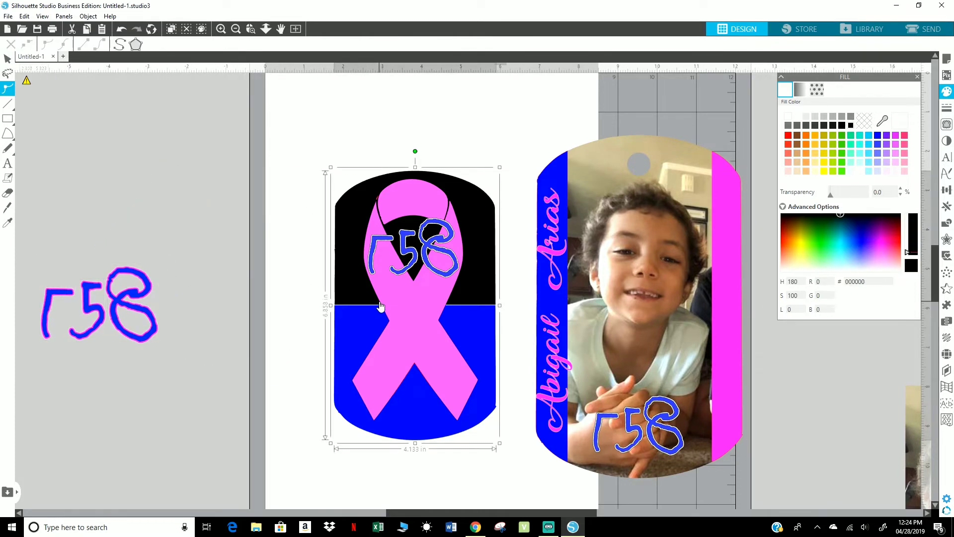
key(i)
key(ctrl+d)
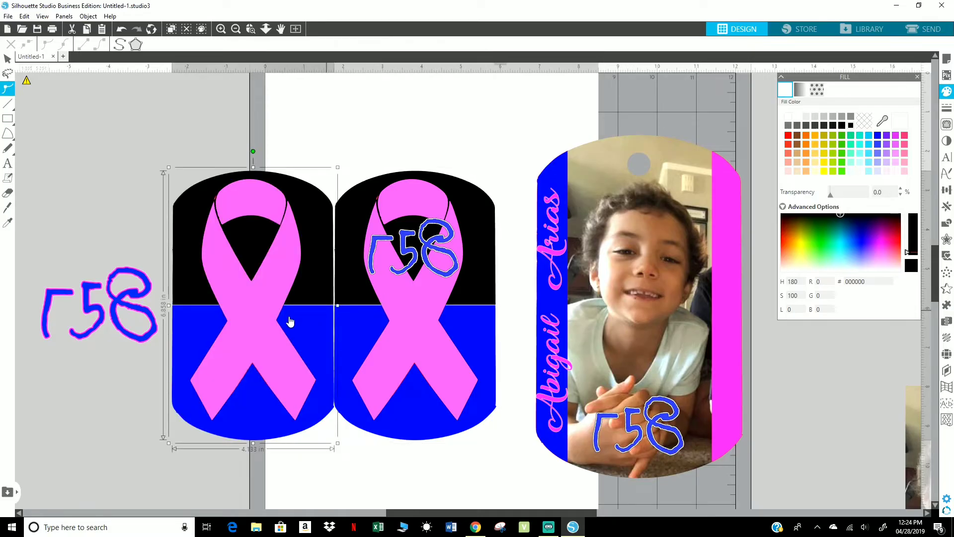
drag(122, 299, 278, 259)
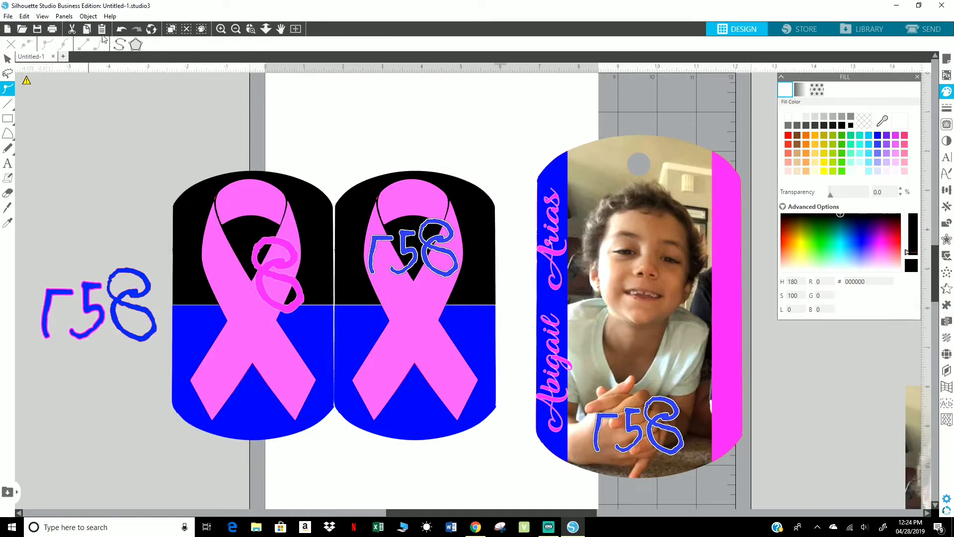
click(121, 28)
click(89, 218)
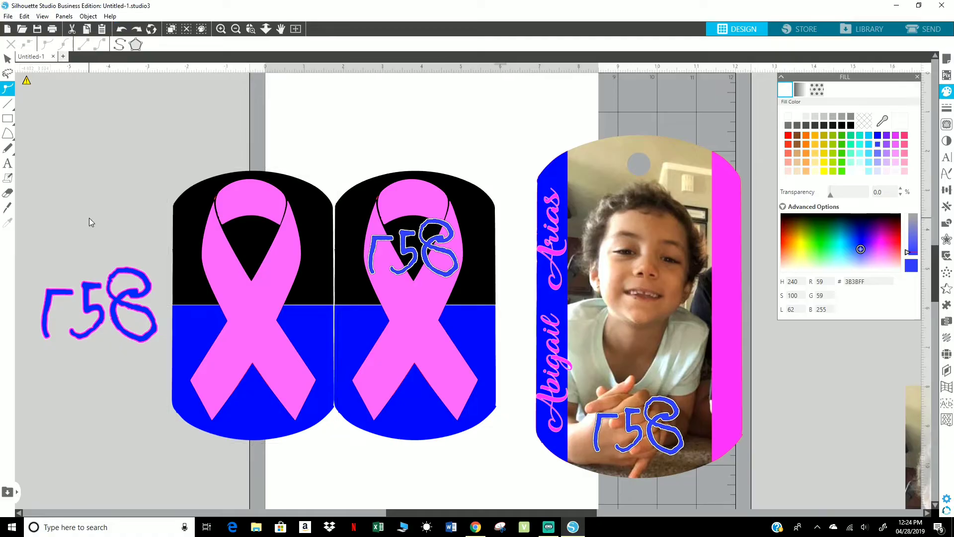
Step: Shrink the pink-outlined number to about 2.35 in wide and place it on the ribbon of the duplicate tag
click(140, 340)
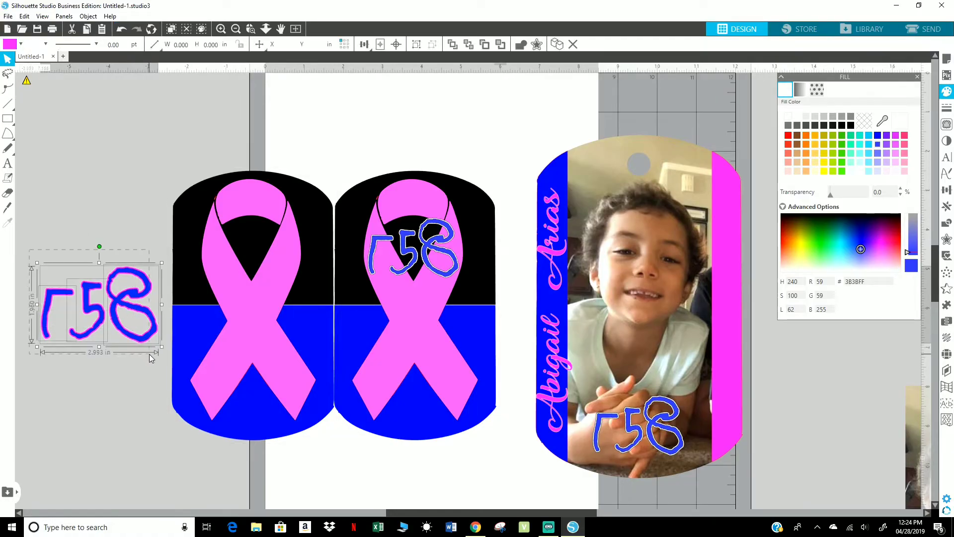
drag(161, 263, 135, 279)
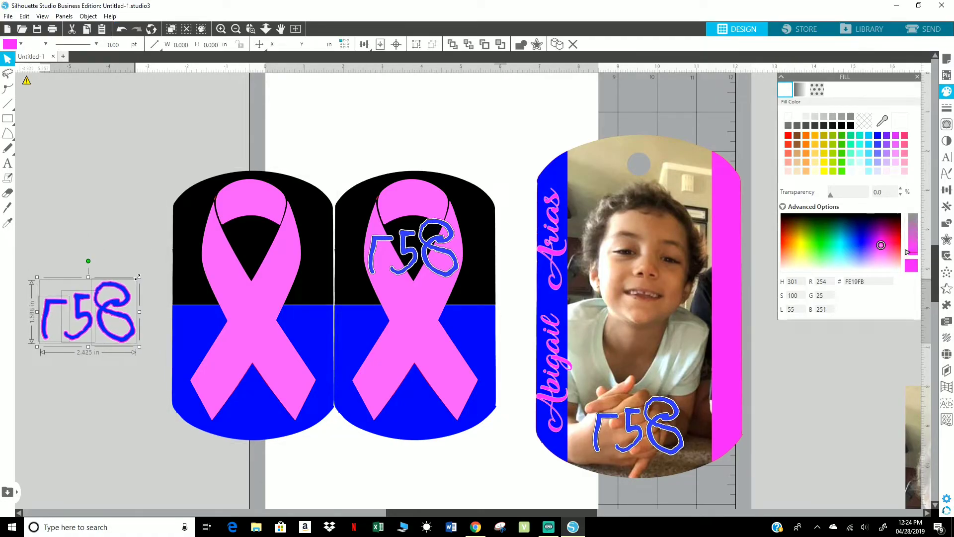
drag(107, 309, 431, 245)
drag(270, 238, 267, 251)
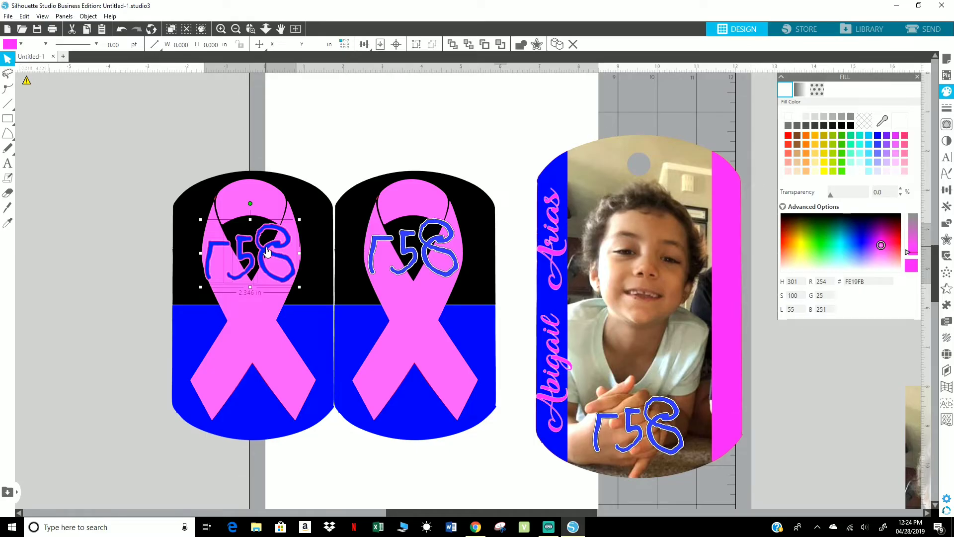
Step: Move the number off the duplicate tag, enlarged to about 8 in wide, and fill its three digits' offset outlines with black
mouse_move(267, 251)
mouse_down()
mouse_move(271, 366)
mouse_move(146, 212)
mouse_move(125, 228)
mouse_up()
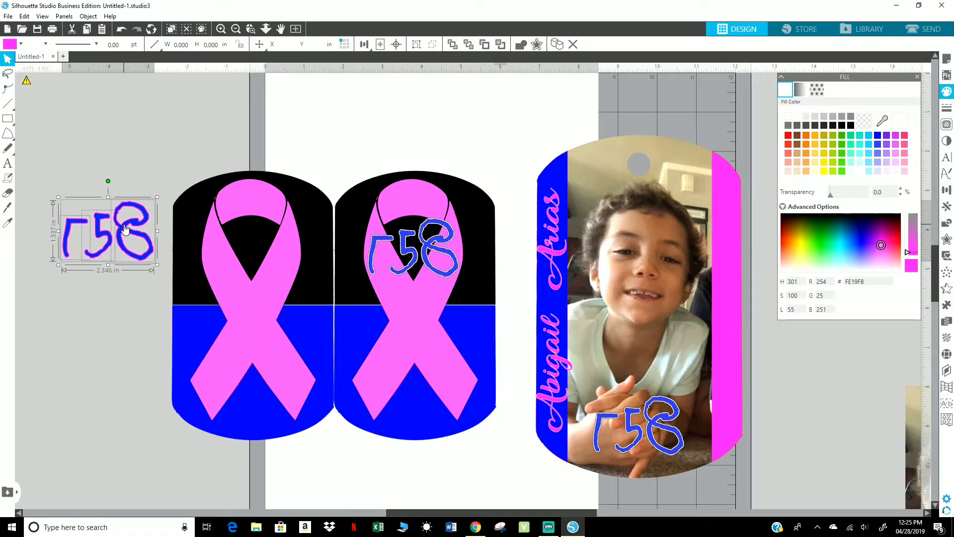
drag(158, 197, 328, 157)
click(314, 149)
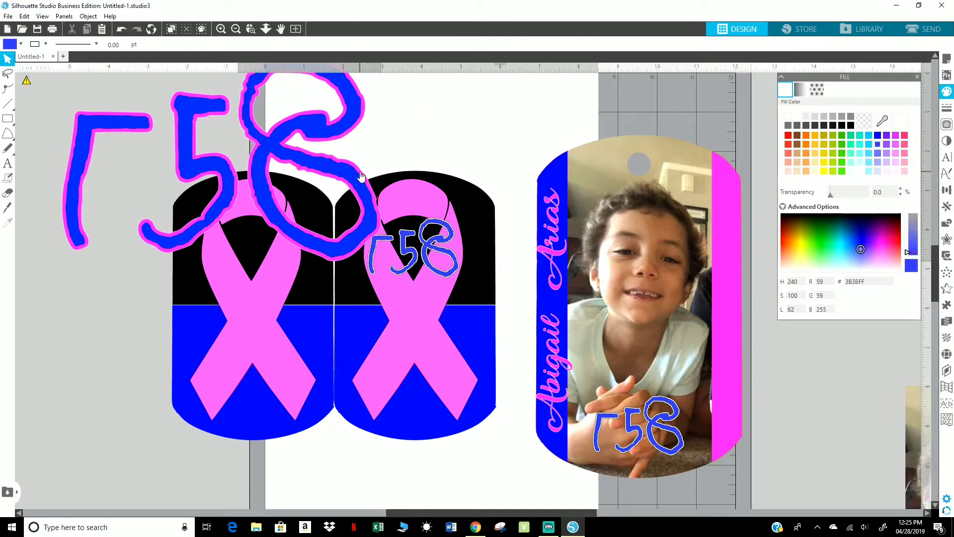
click(851, 126)
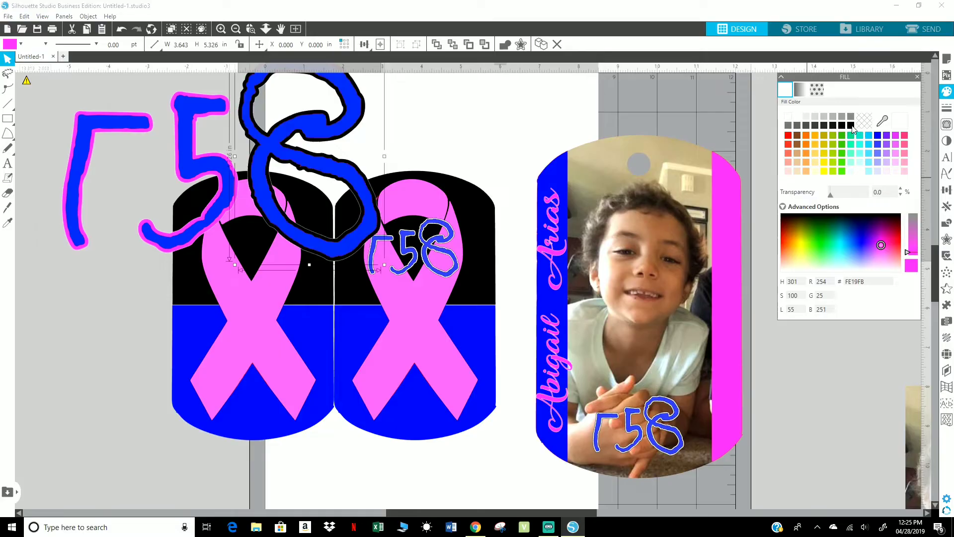
click(218, 159)
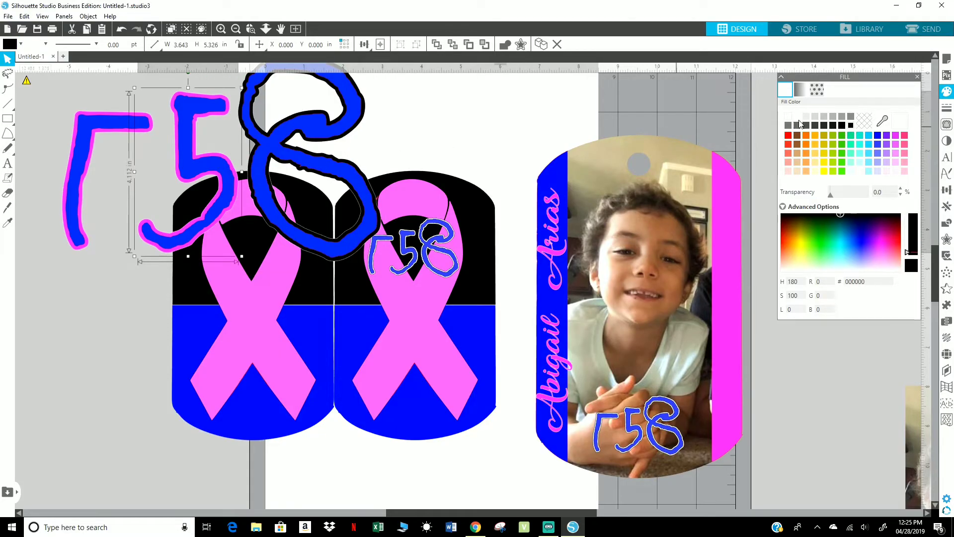
click(852, 126)
click(118, 131)
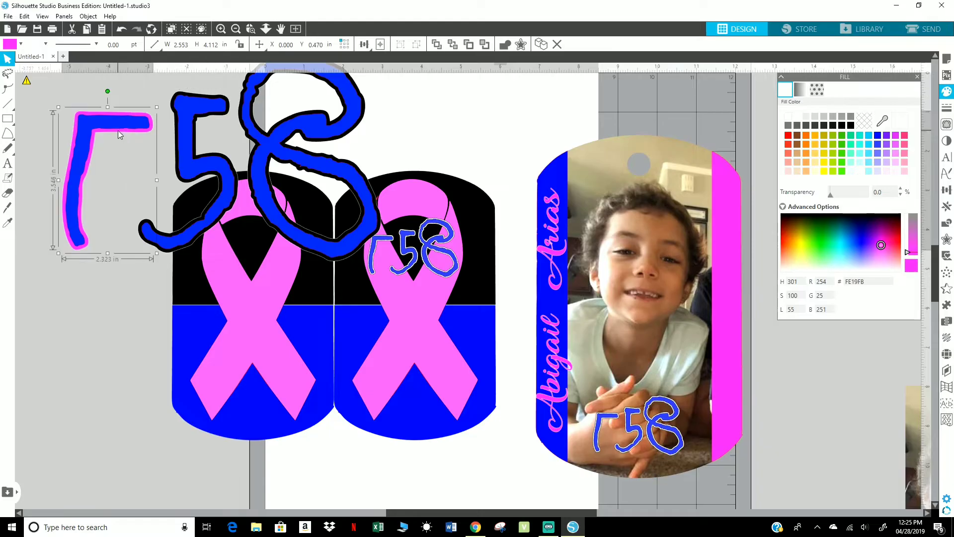
click(851, 125)
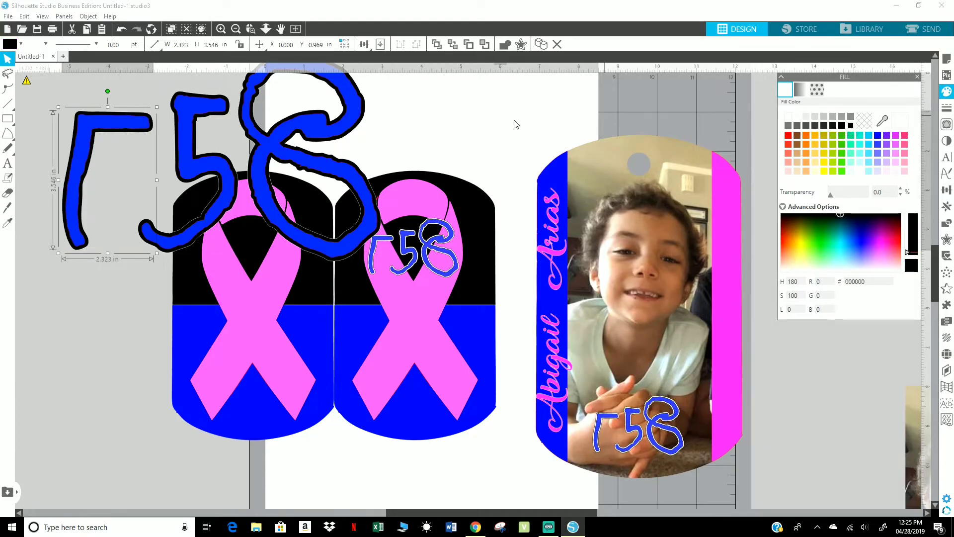
scroll(250, 193, up, 1)
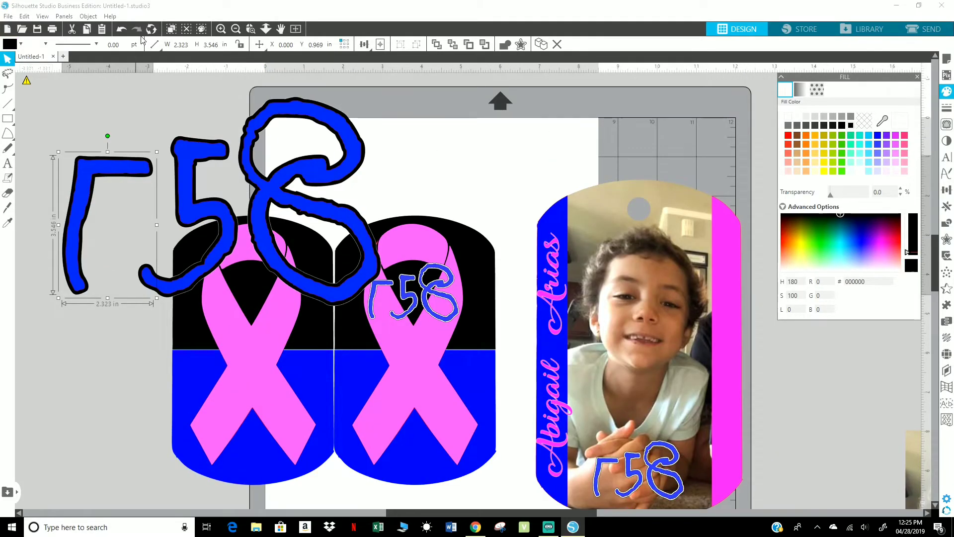
drag(66, 101, 376, 158)
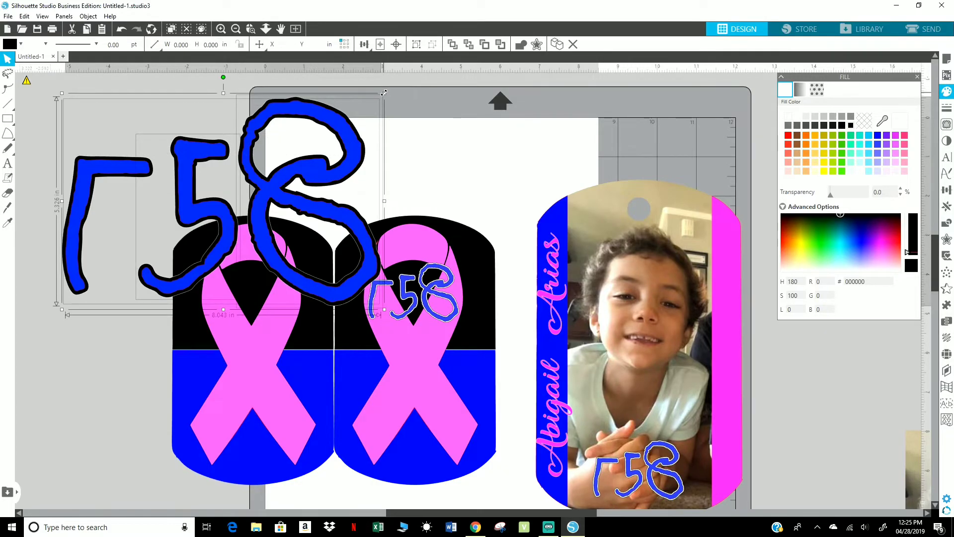
drag(385, 95, 318, 154)
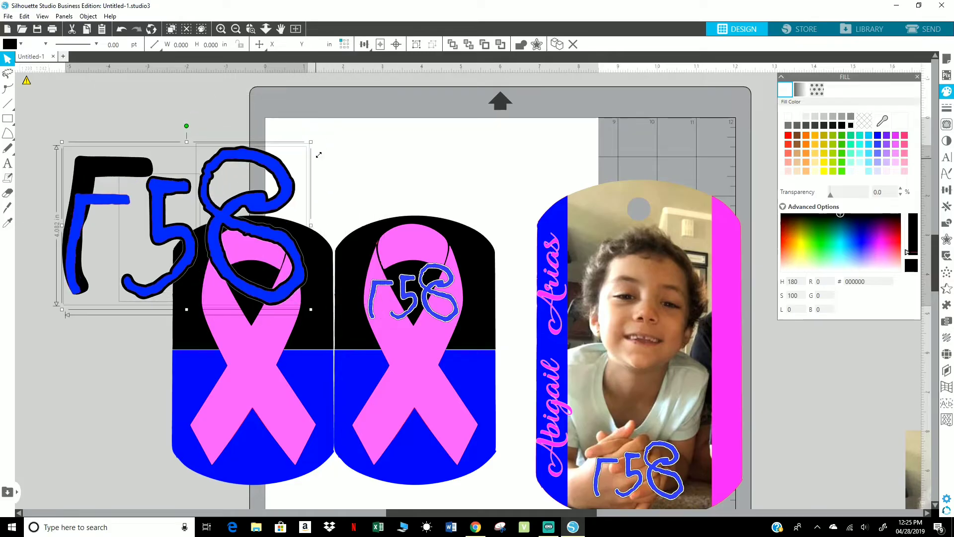
click(121, 28)
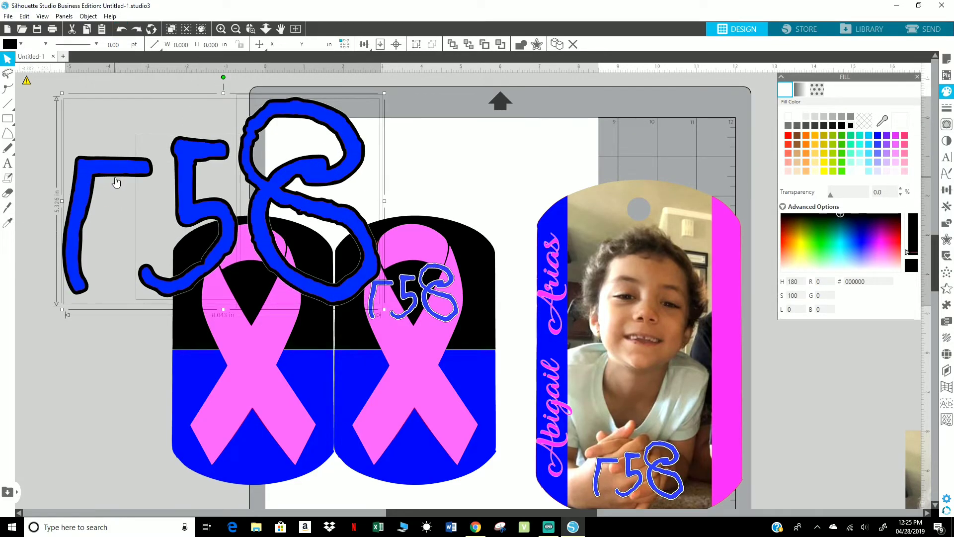
Step: Group all pieces of the black-outlined number and fit it on the duplicate tag's ribbon at about 2.19 in wide
key(ctrl+z)
right_click(120, 172)
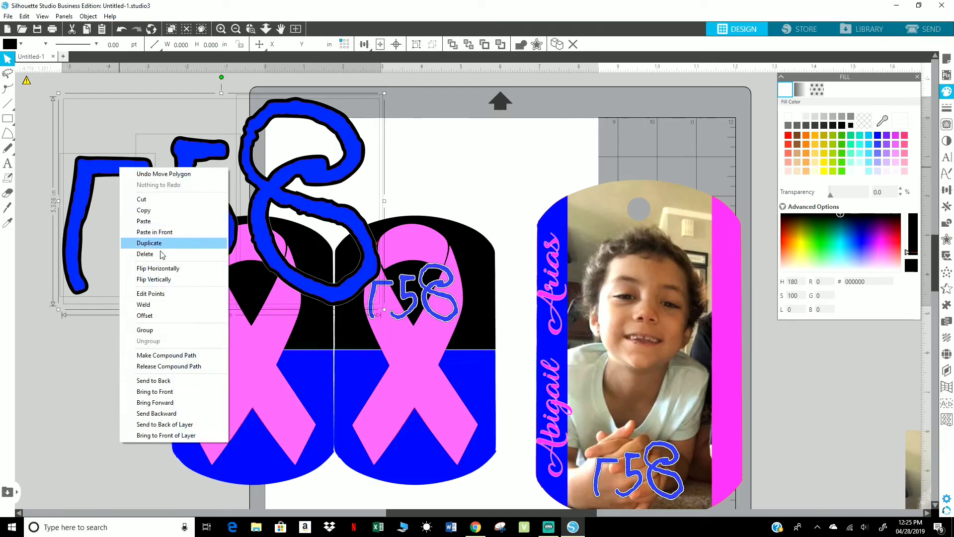
click(157, 331)
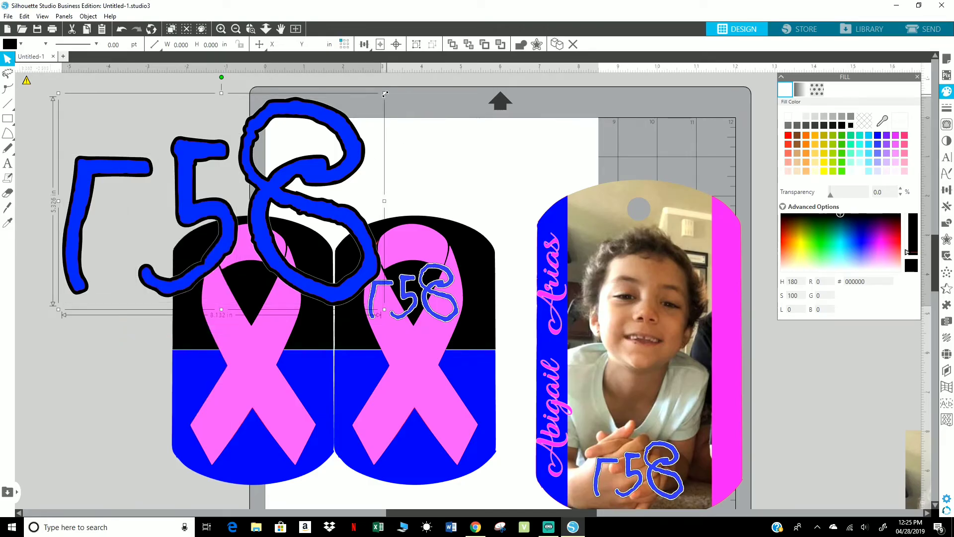
drag(384, 93, 171, 235)
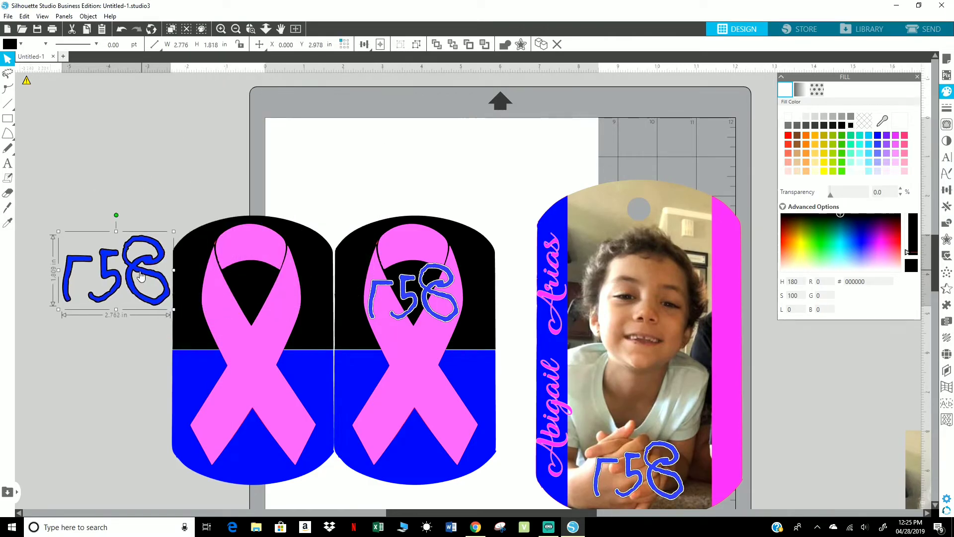
drag(138, 273, 275, 290)
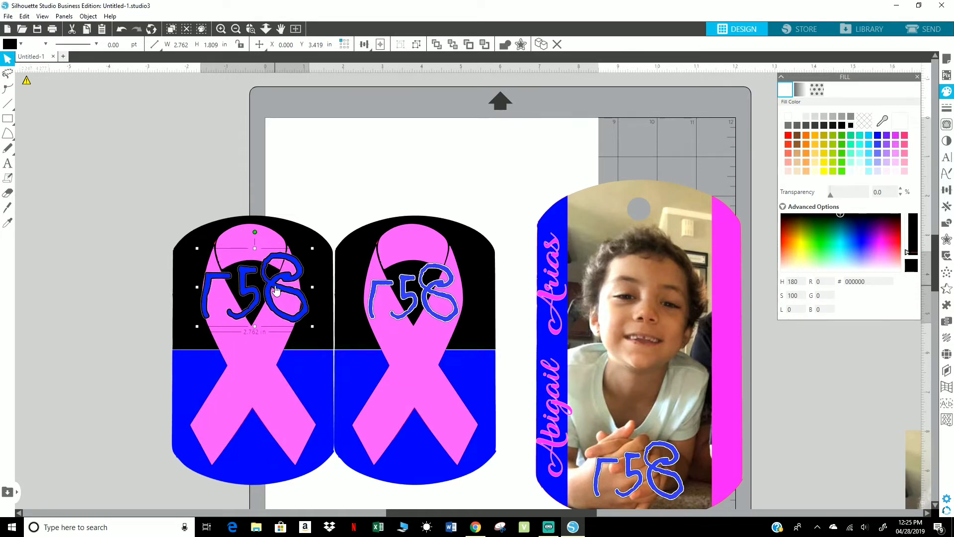
drag(313, 249, 285, 287)
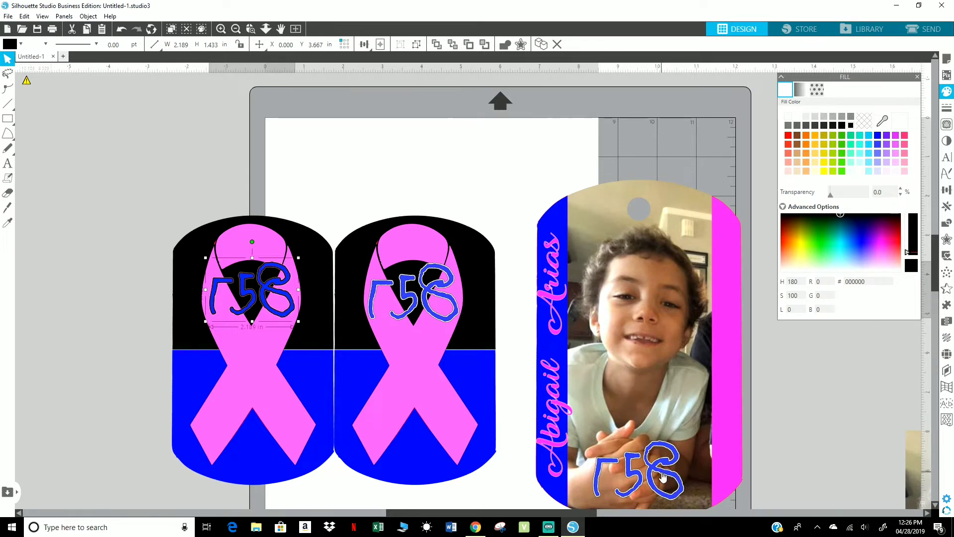
Step: Swap the numbers so the black-outlined one sits on the photo tag and the white-outlined one on the duplicate ribbon tag
mouse_move(663, 477)
mouse_down()
mouse_move(668, 450)
mouse_move(854, 444)
mouse_up()
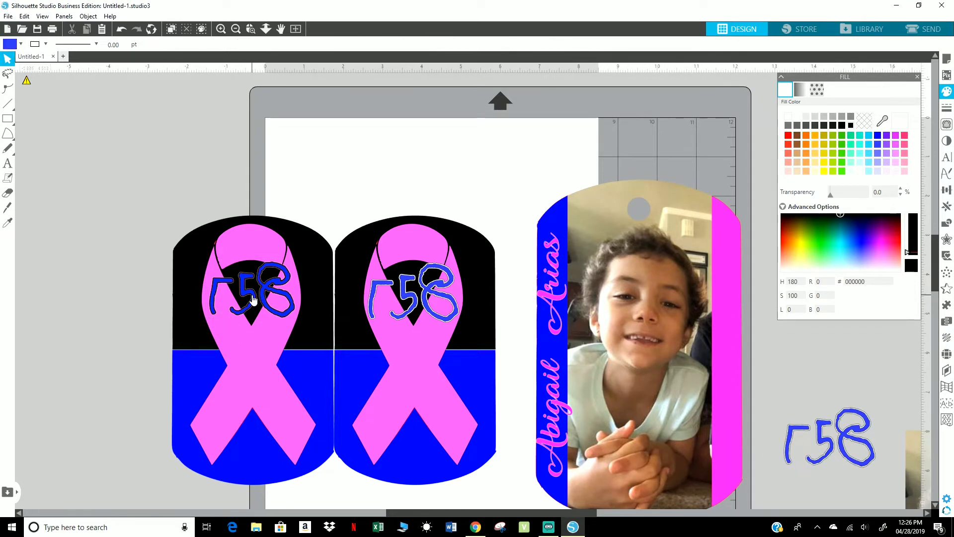
mouse_move(252, 298)
mouse_down()
mouse_move(576, 472)
mouse_move(640, 473)
mouse_up()
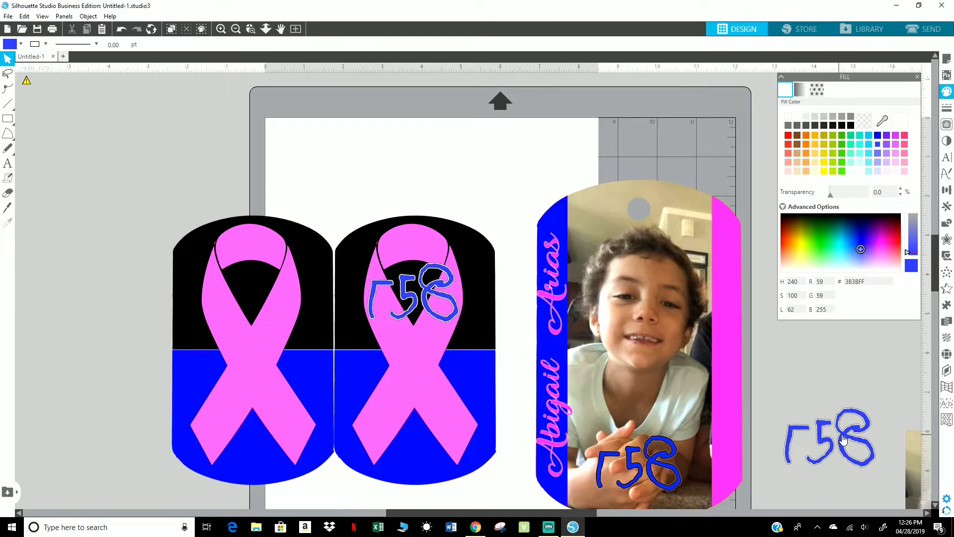
mouse_move(787, 440)
mouse_down()
mouse_move(308, 318)
mouse_move(27, 317)
mouse_move(266, 298)
mouse_up()
Step: Move the duplicate ribbon tag and its number off the page and delete them
drag(166, 203, 287, 478)
drag(264, 402, 112, 338)
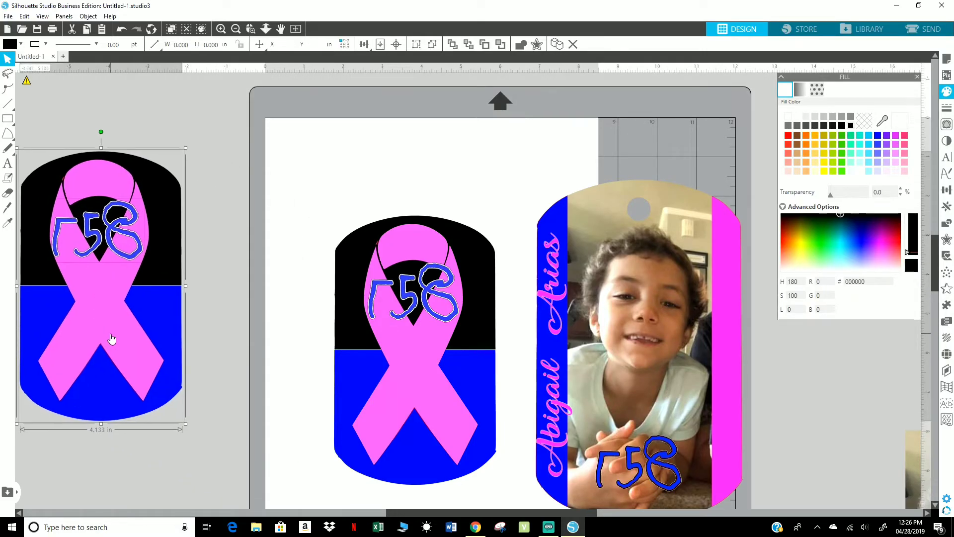
key(Escape)
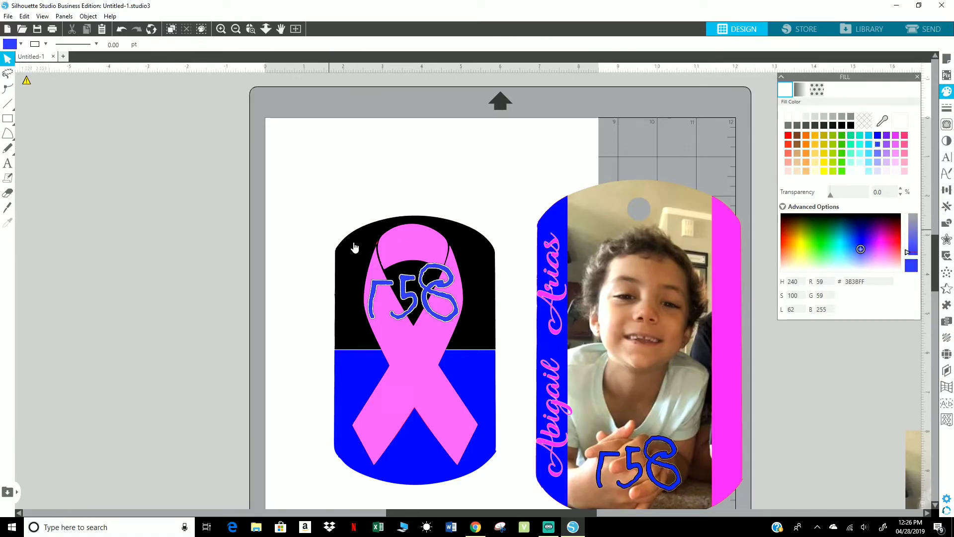
Step: Arrange the tags side by side, with the ribbon tag in the page's upper-left corner and the photo tag beside it
click(337, 224)
drag(448, 440, 385, 356)
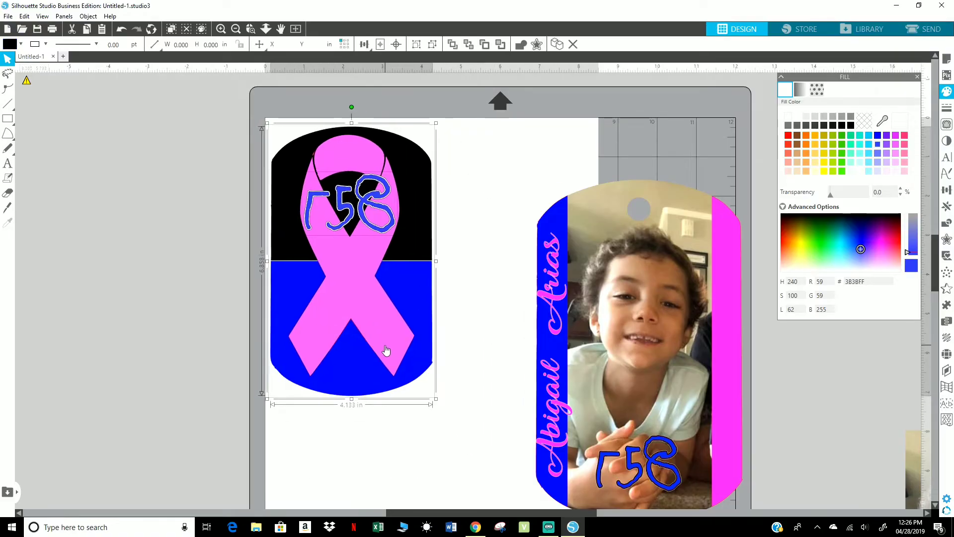
click(536, 169)
scroll(682, 452, down, 1)
drag(682, 452, 607, 380)
drag(674, 447, 622, 384)
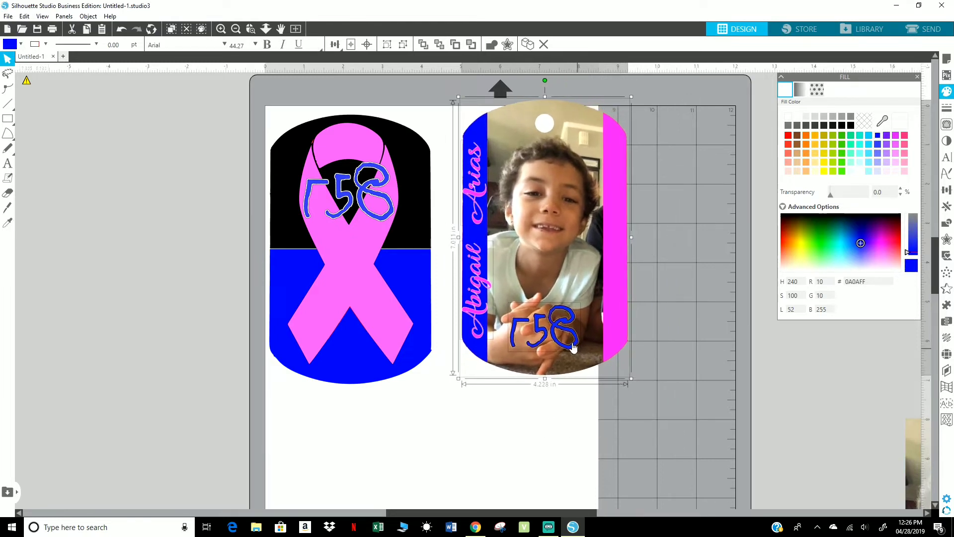
Step: Fit both tags side by side within the page width, the photo tag against the right edge and the ribbon tag against the left
drag(566, 337, 537, 351)
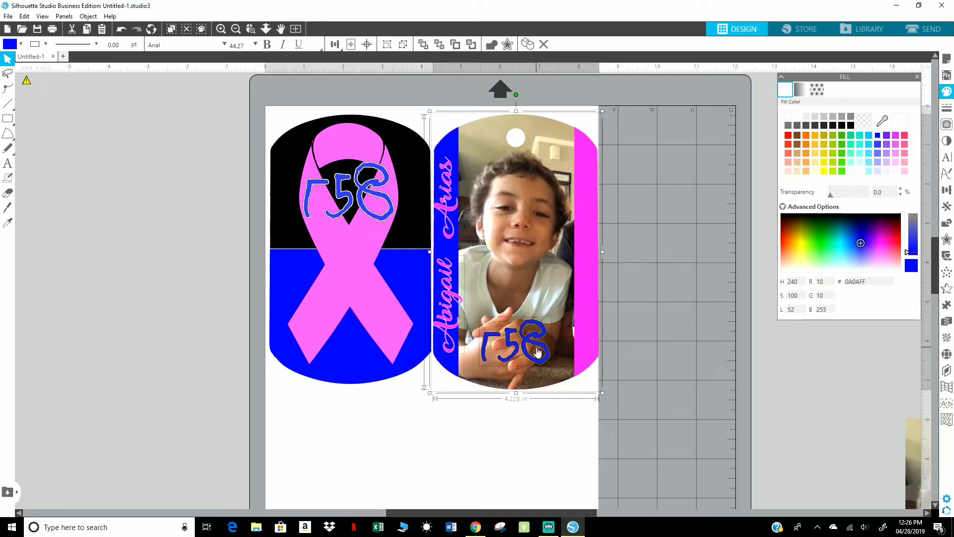
drag(538, 351, 537, 351)
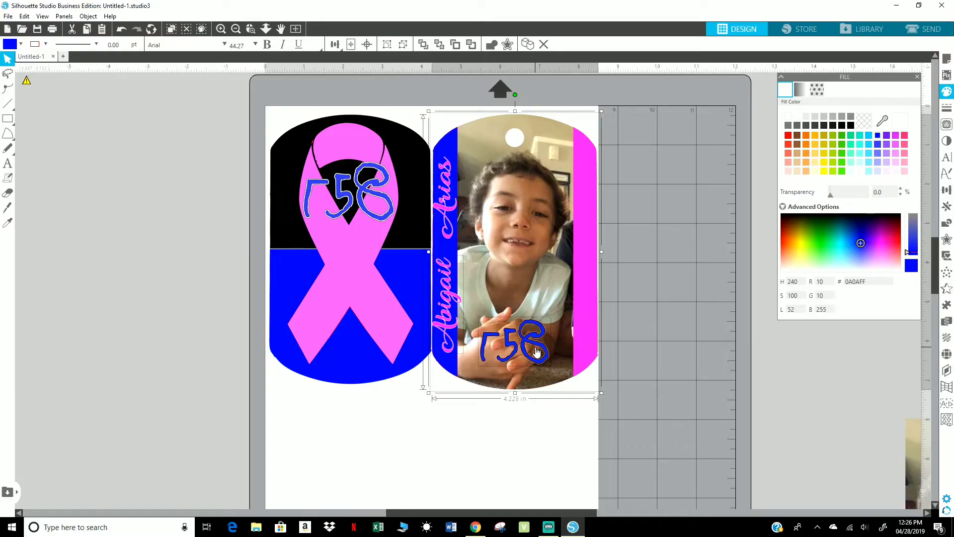
click(419, 419)
click(293, 258)
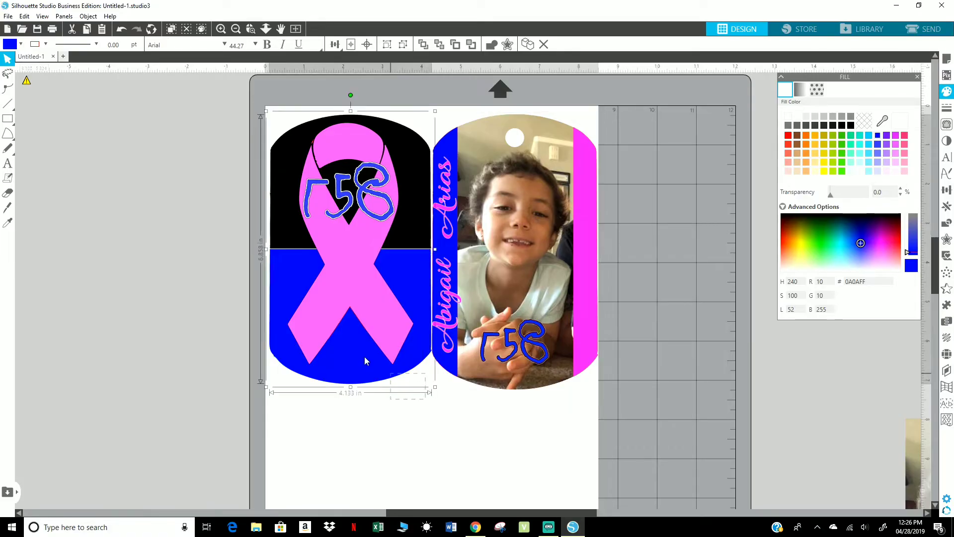
click(253, 102)
drag(333, 206, 330, 207)
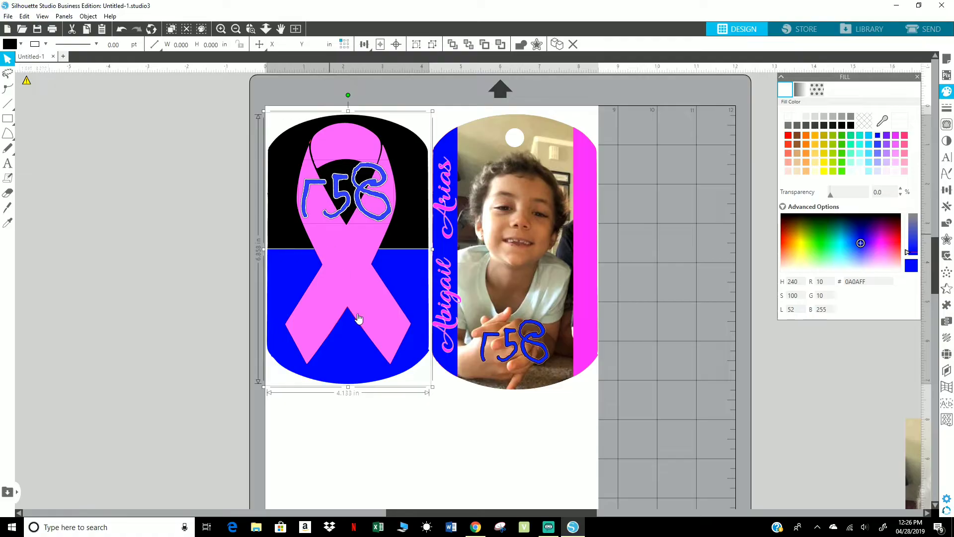
click(378, 442)
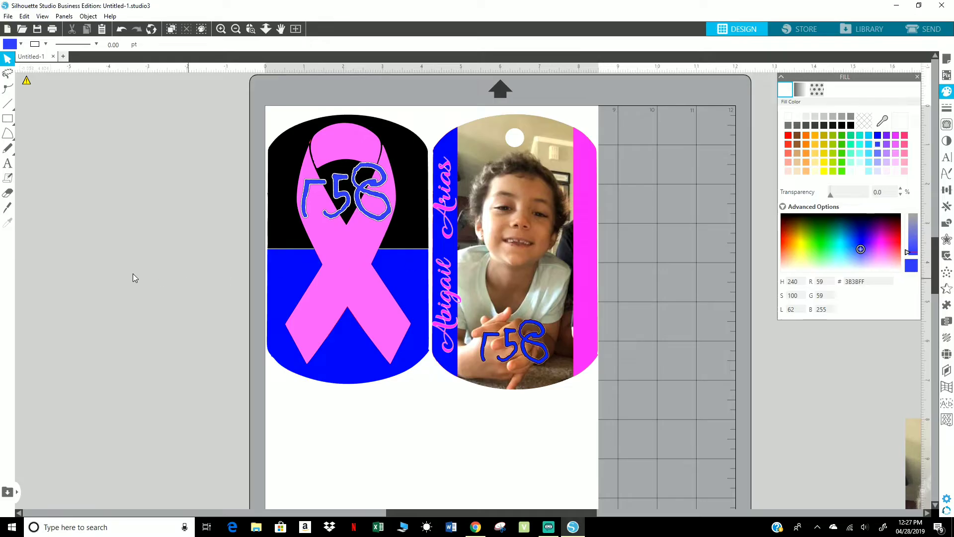
Step: Add the verse "Proverbs 3:17 Her ways are pleasant ways and all her paths are peace." in Monotype Corsiva, scaled to about 38 pt
click(8, 166)
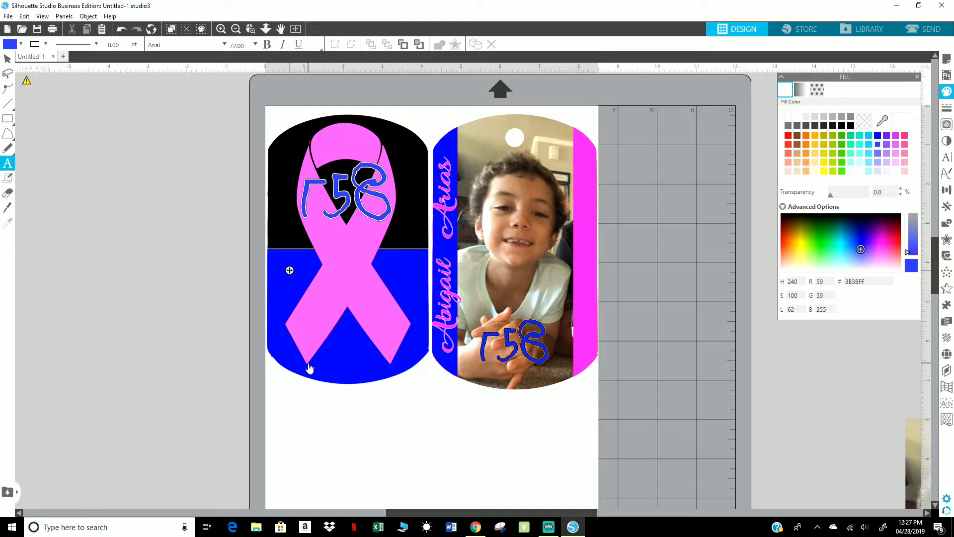
key(Escape)
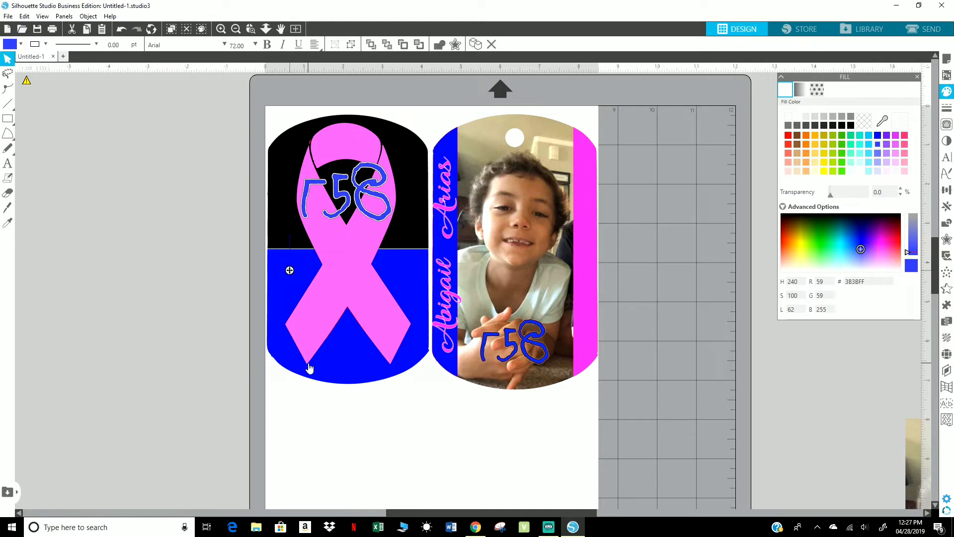
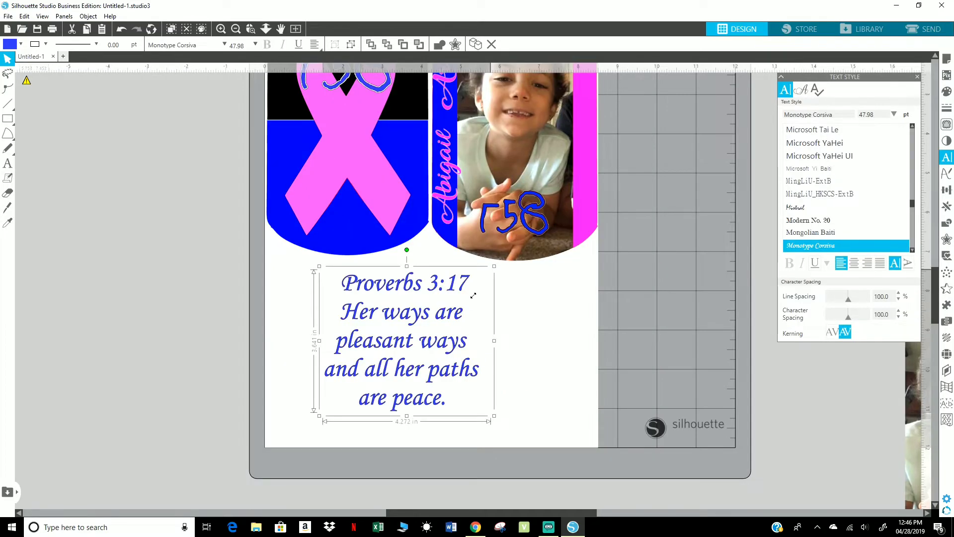
drag(473, 295, 467, 303)
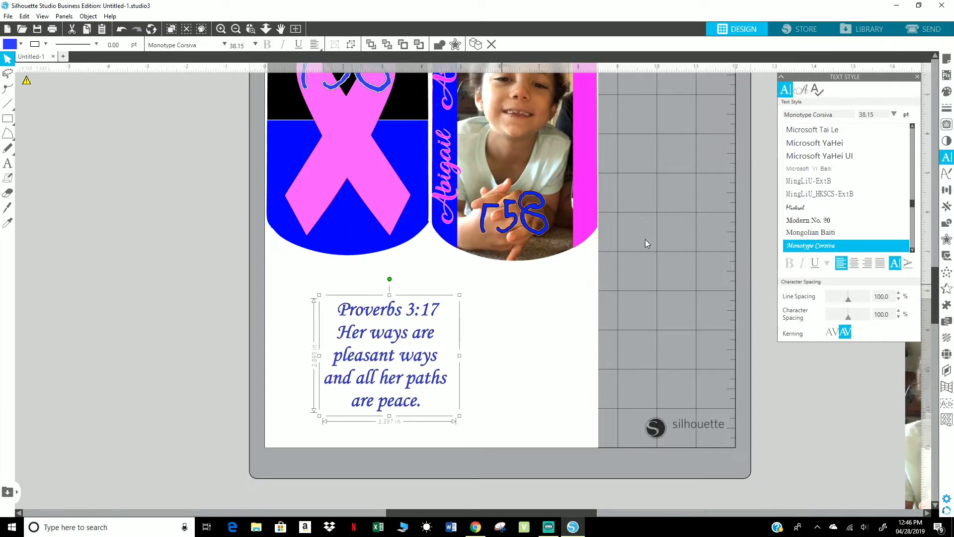
Step: Fill the verse with black and move it onto the blue lower half of the ribbon tag
click(947, 90)
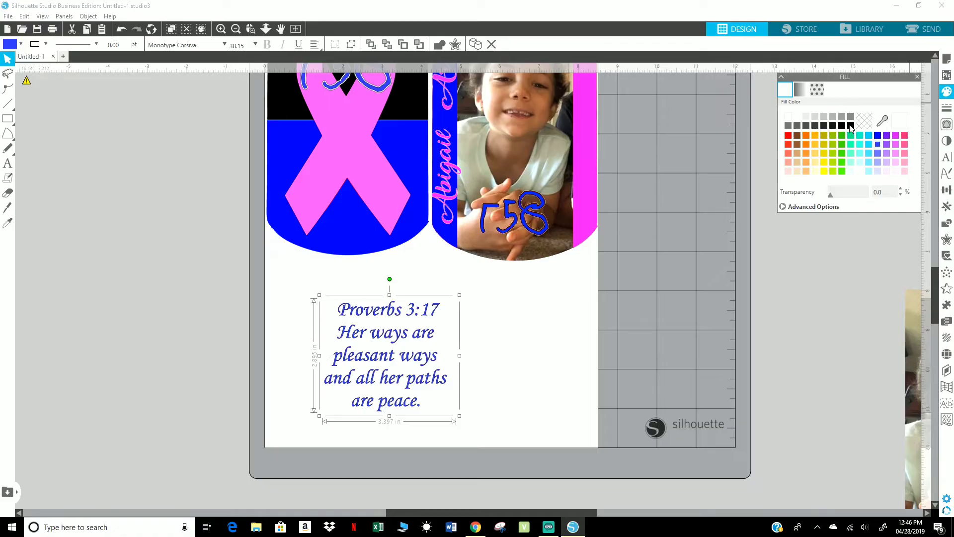
click(851, 125)
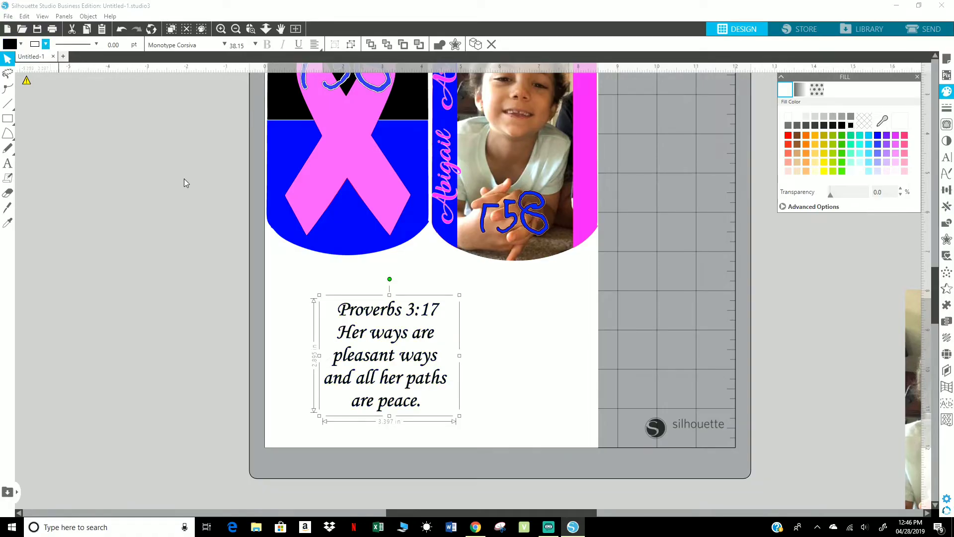
drag(398, 342, 356, 166)
scroll(357, 166, up, 5)
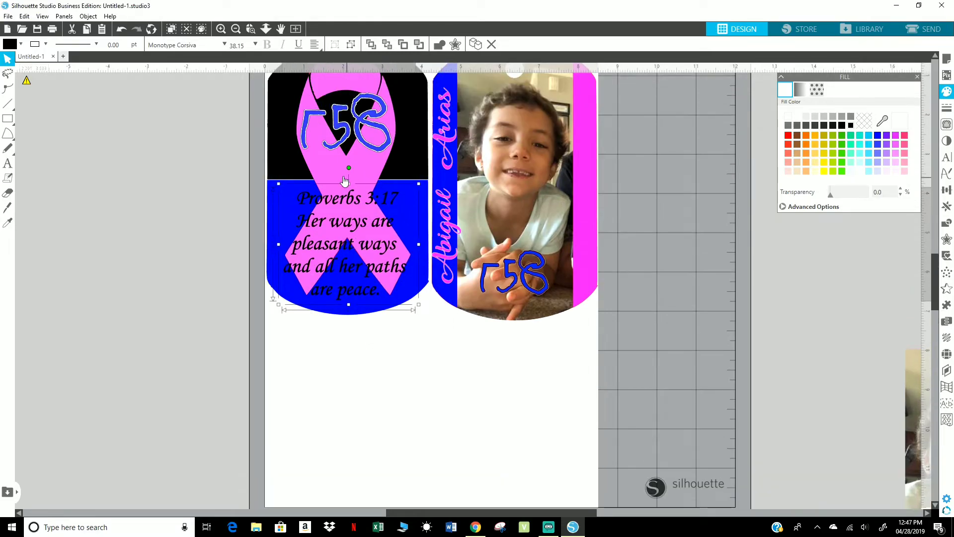
Step: Set both the fill and the line color of the verse on the ribbon tag to white
click(787, 119)
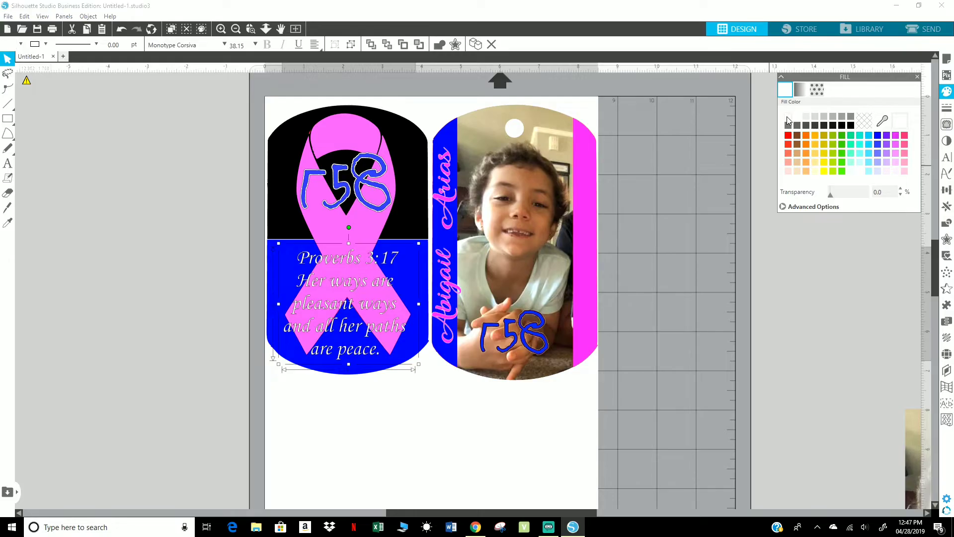
click(46, 44)
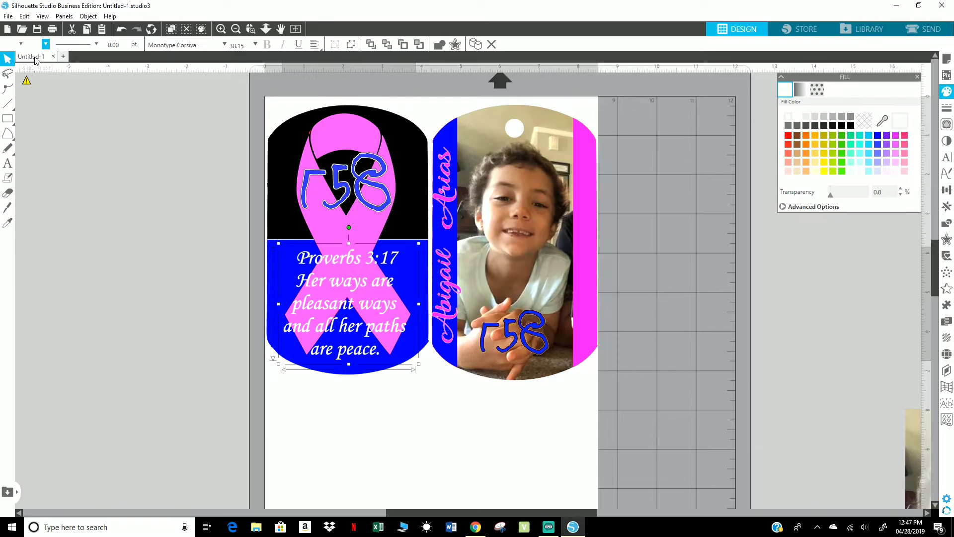
scroll(208, 204, up, 2)
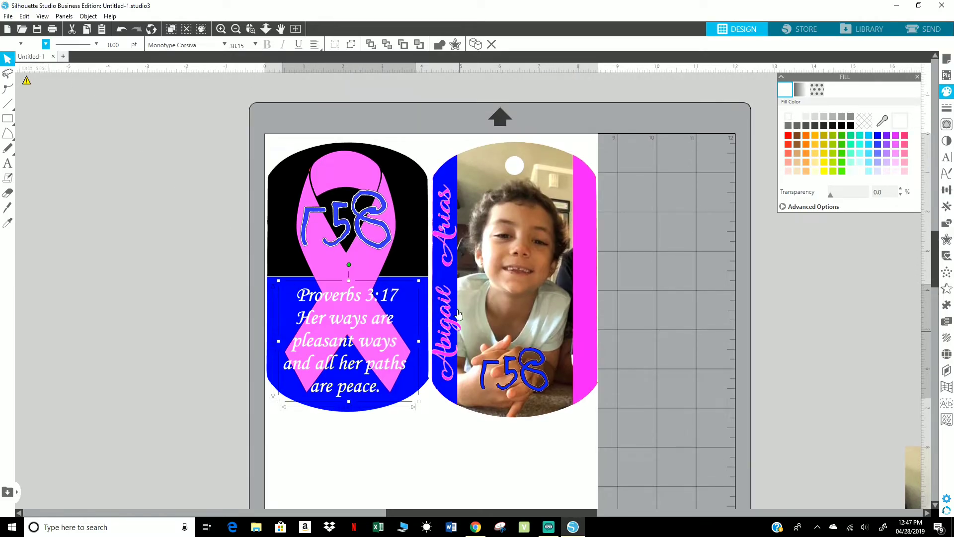
Step: Enlarge the verse to about 42 pt, center it on the tag's blue half, and indent its last line slightly
drag(426, 277, 396, 294)
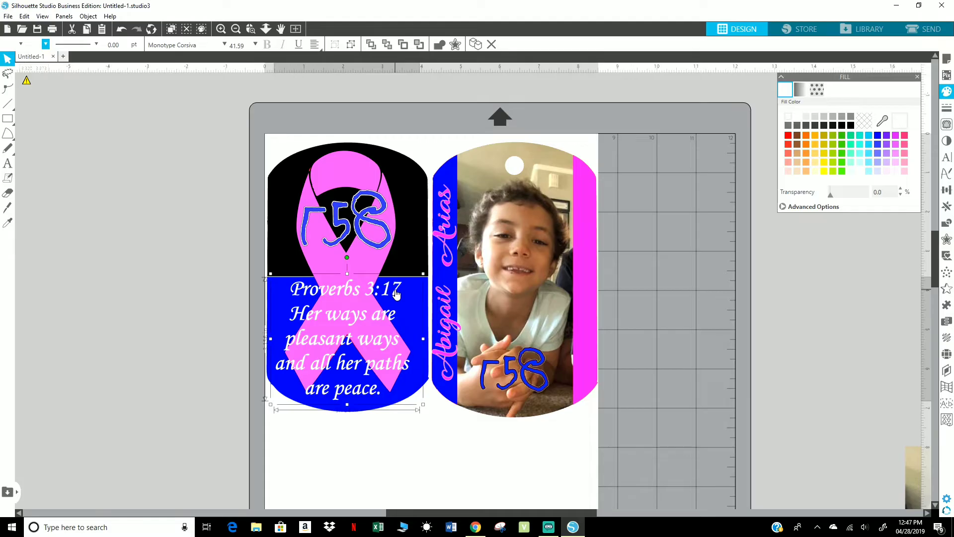
drag(396, 294, 397, 295)
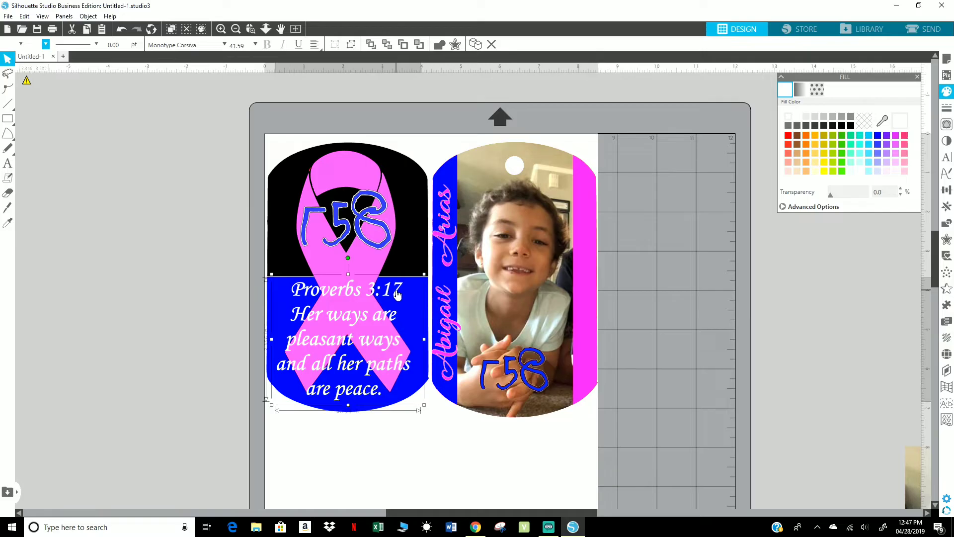
click(308, 395)
click(308, 393)
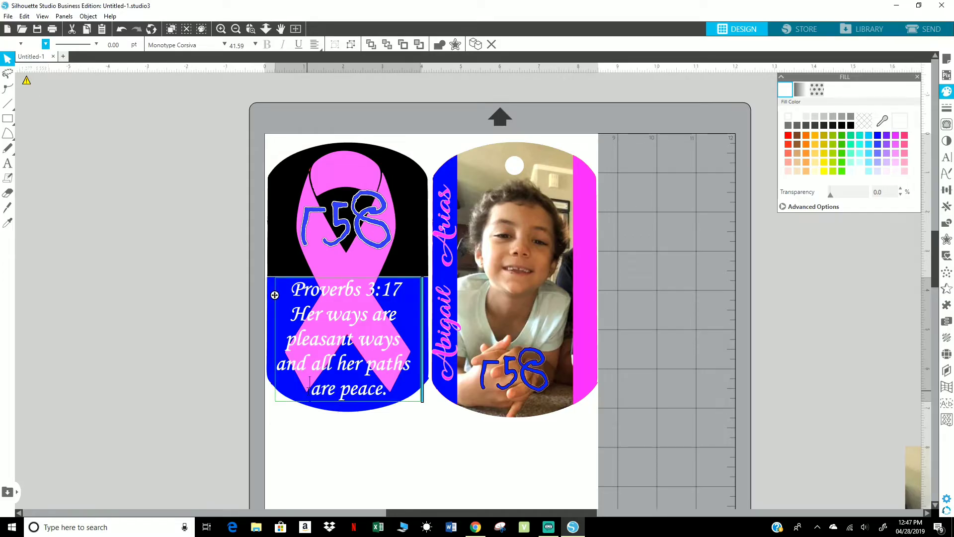
click(308, 426)
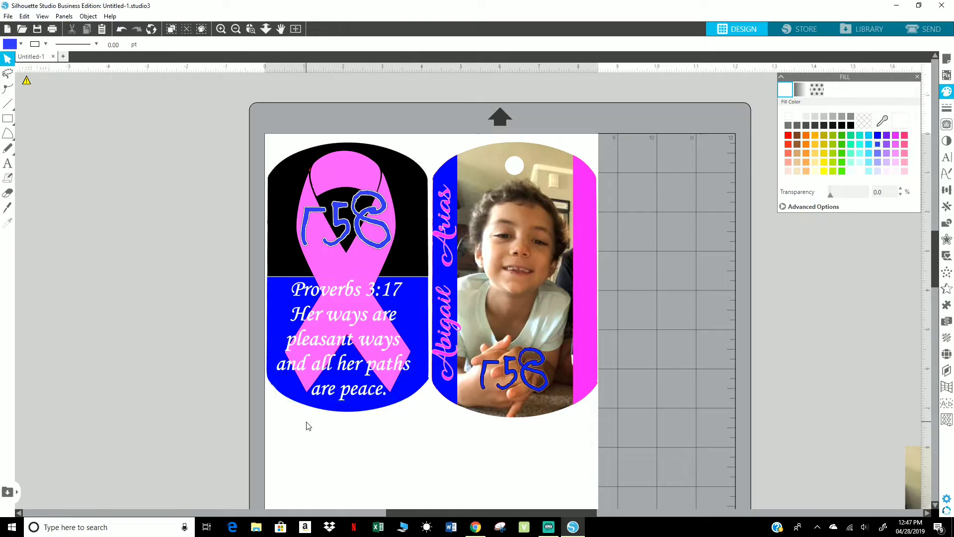
Step: Try black, red, yellow, green and blue fills on the verse, and return it to white
click(374, 293)
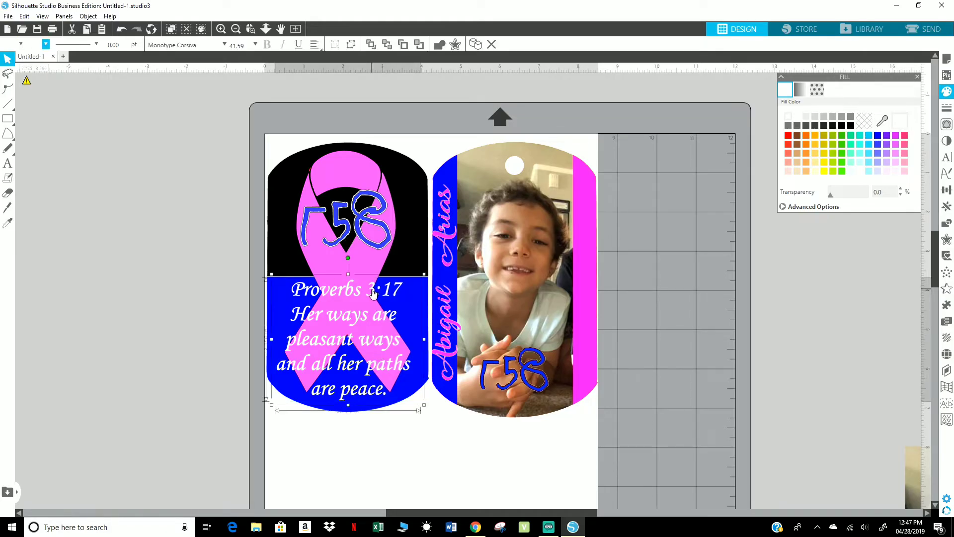
click(852, 126)
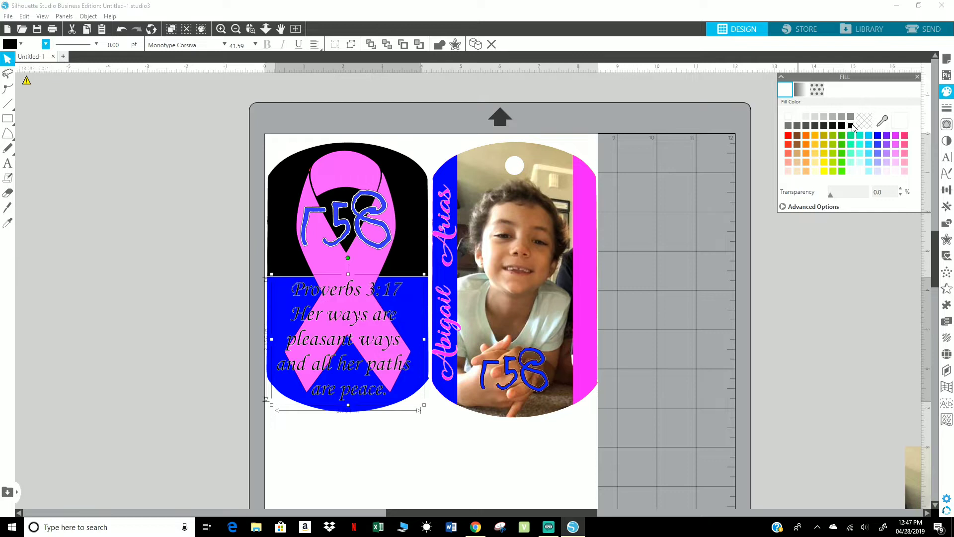
click(787, 138)
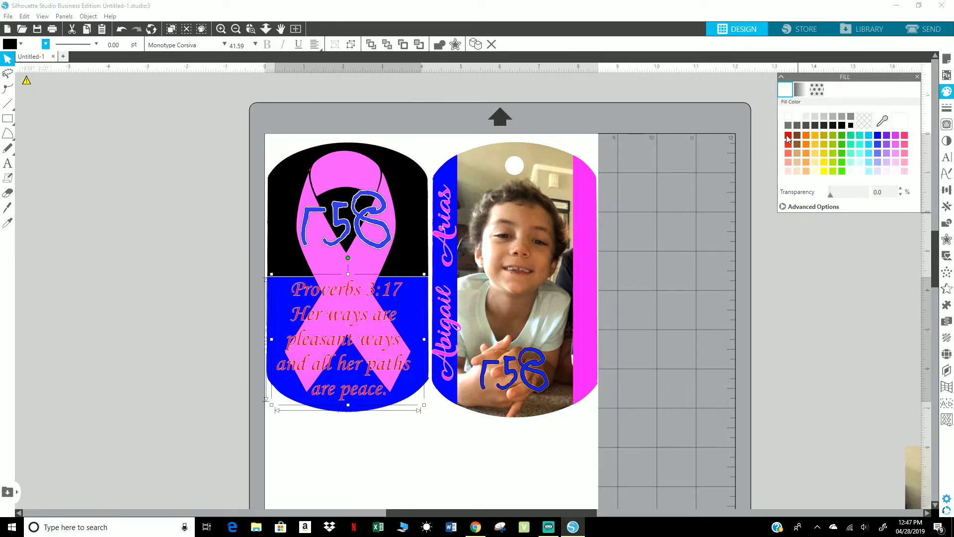
click(824, 172)
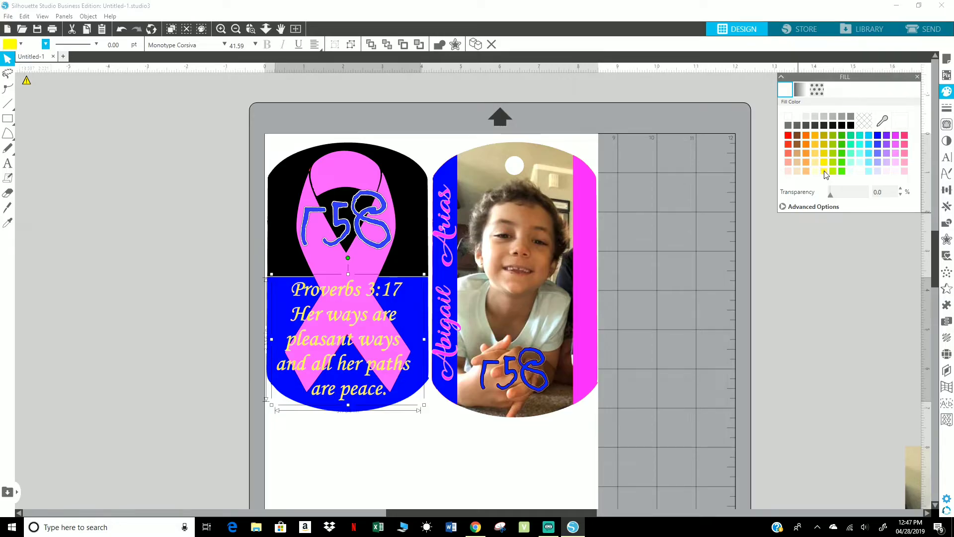
click(841, 172)
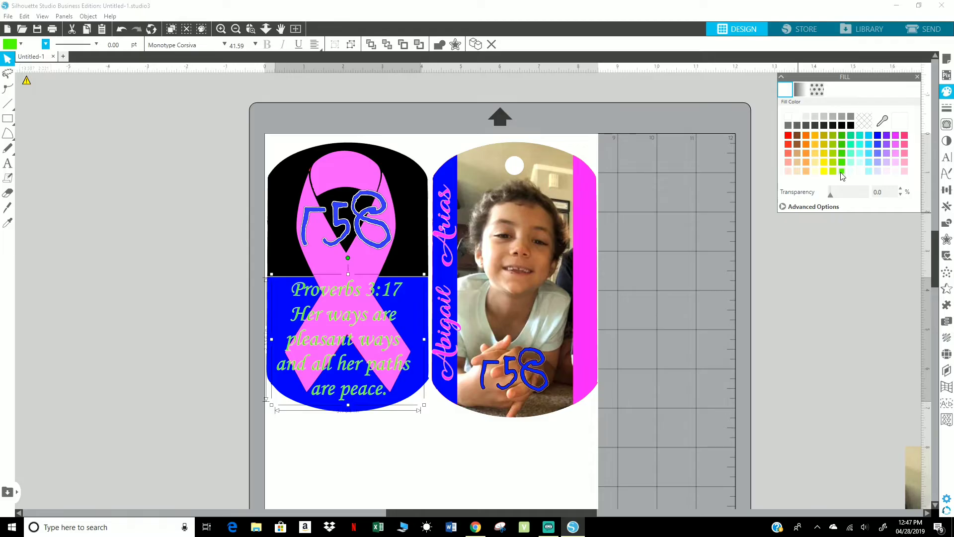
click(879, 135)
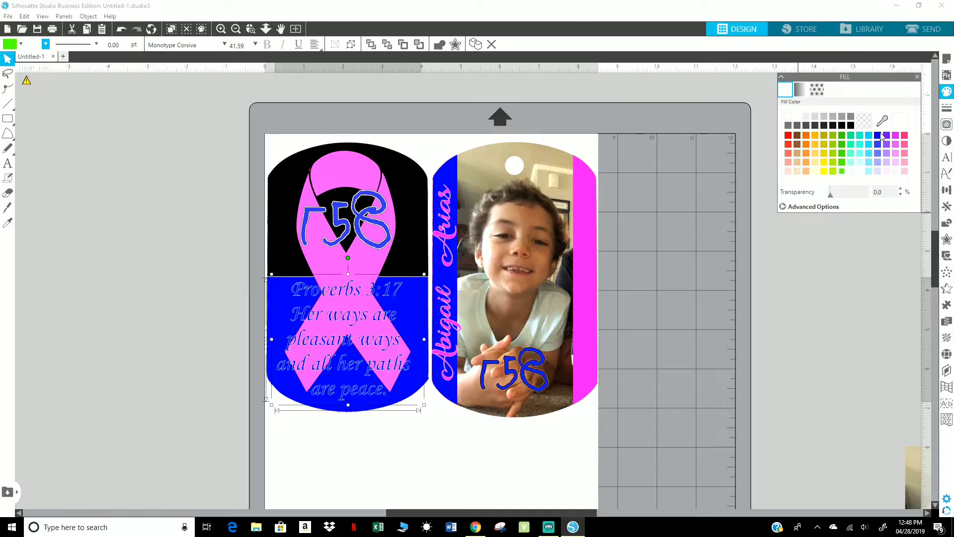
click(850, 126)
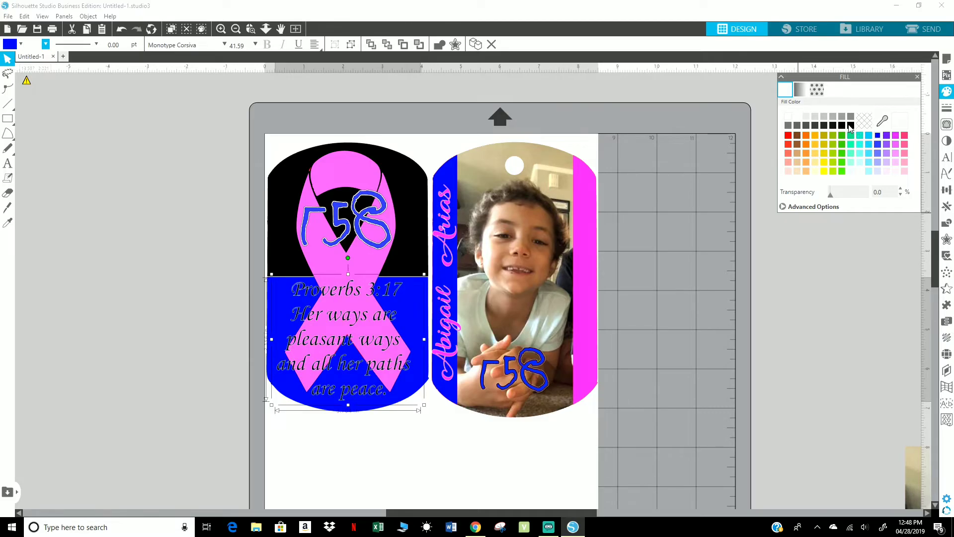
click(790, 121)
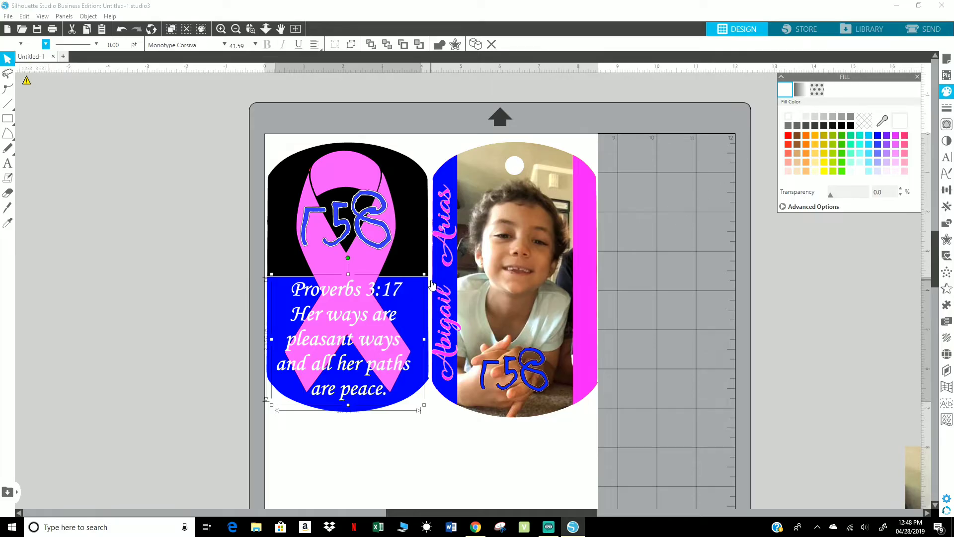
Step: Place the red dog tag cut outline with its hole in the empty area to the left of the page
click(620, 295)
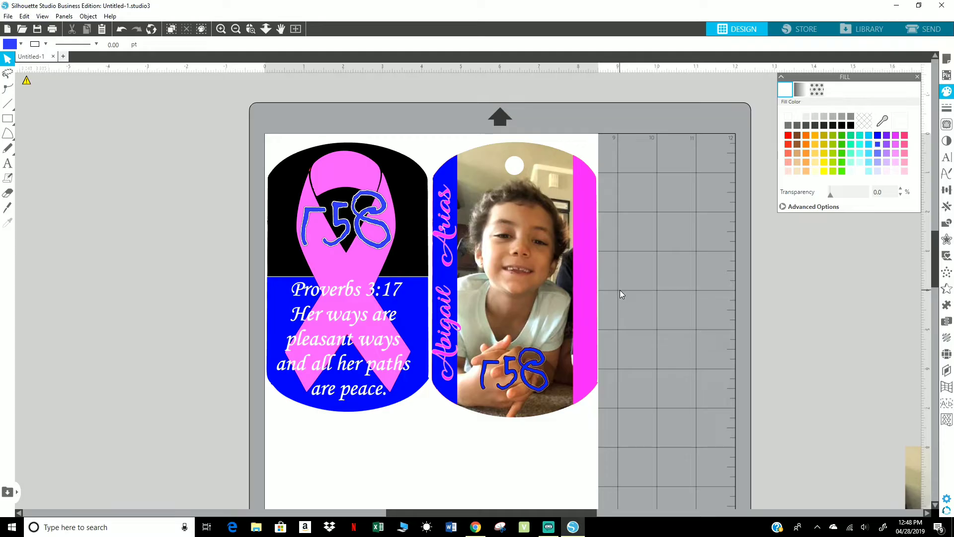
click(266, 28)
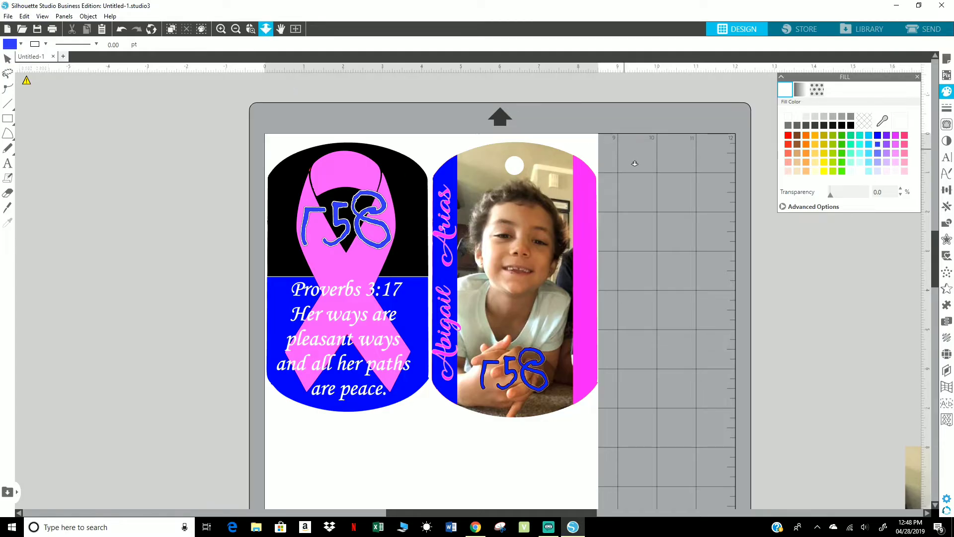
drag(635, 164, 651, 277)
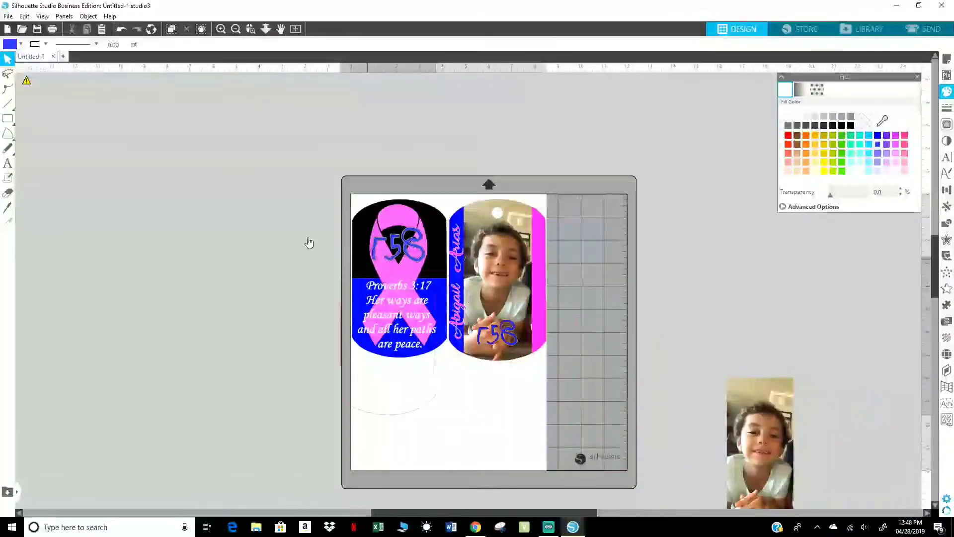
drag(271, 227, 254, 213)
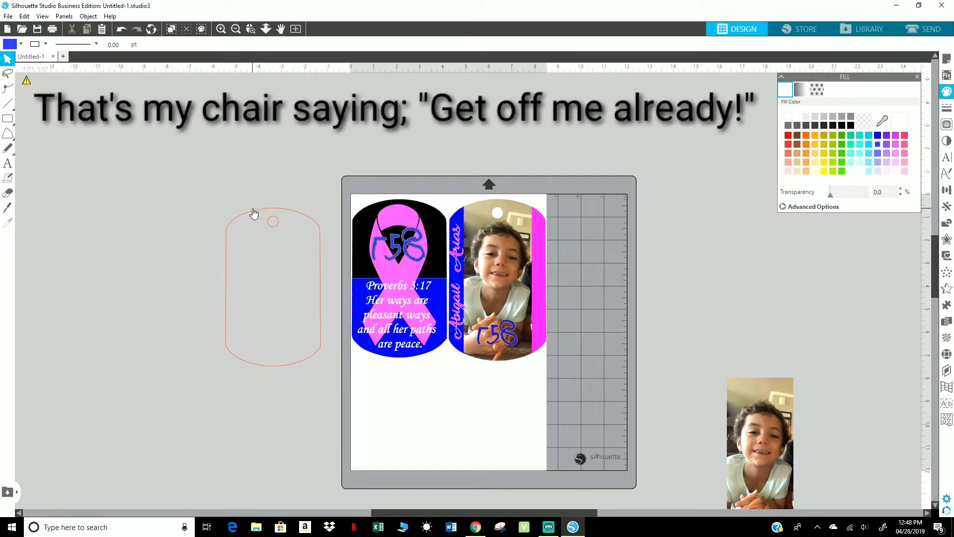
Step: Try pink, magenta and blue fills on the border of the 758 over the photo, and undo them
scroll(273, 68, up, 1)
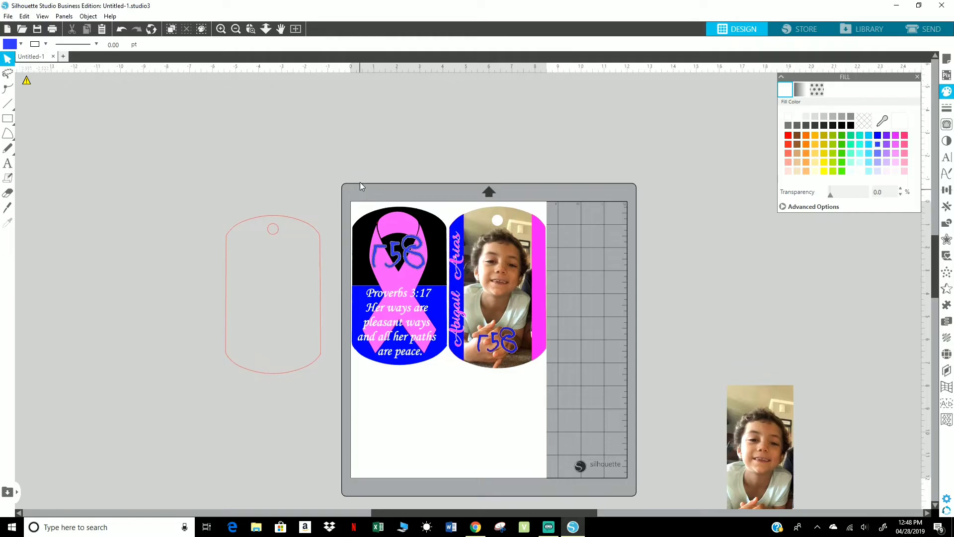
click(222, 30)
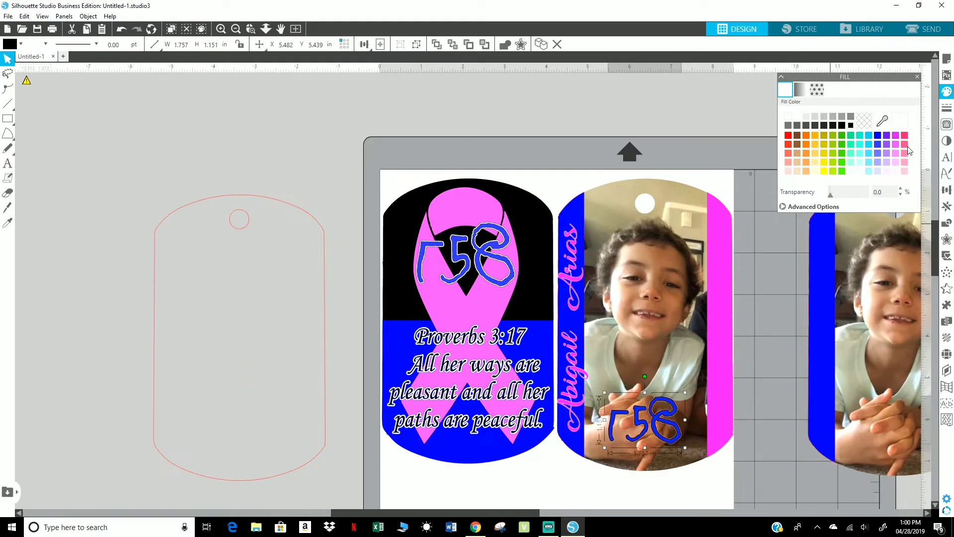
click(904, 140)
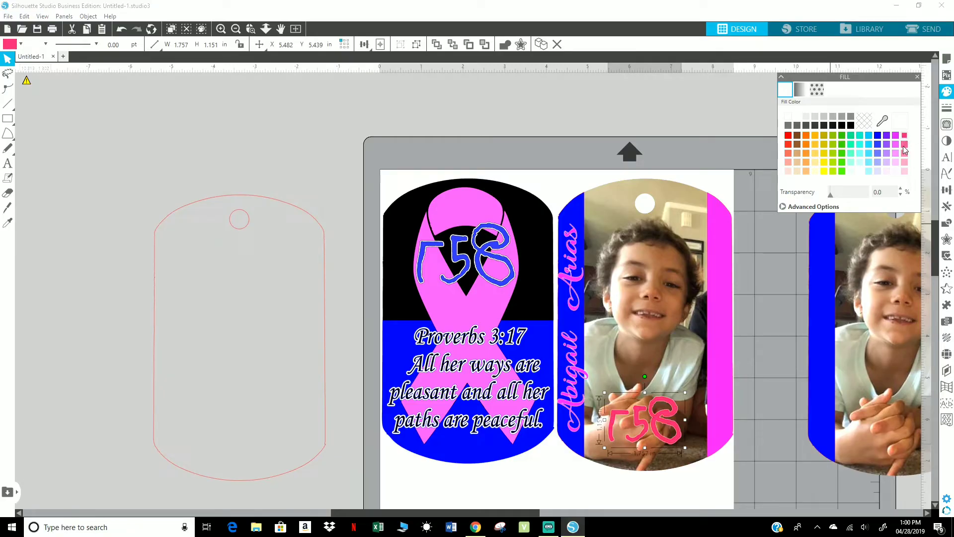
click(896, 146)
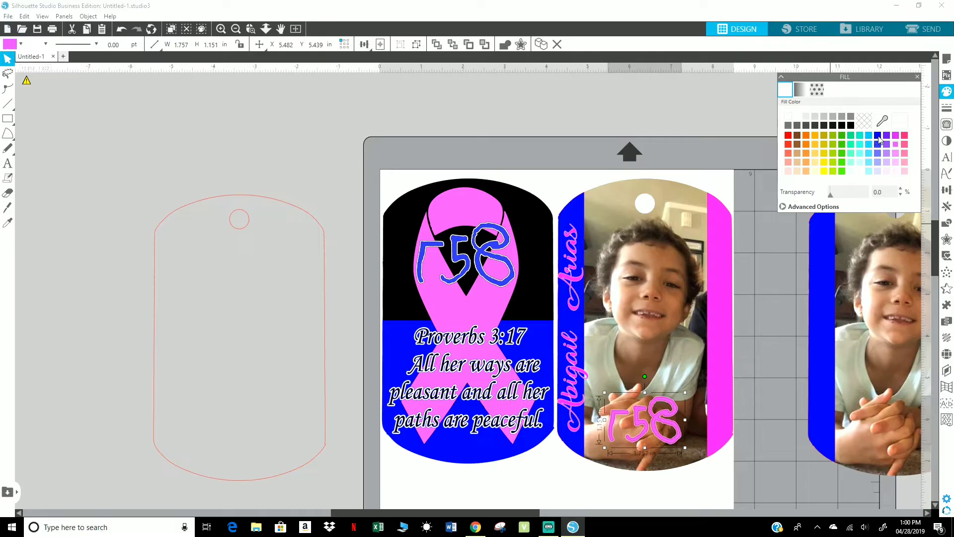
click(878, 137)
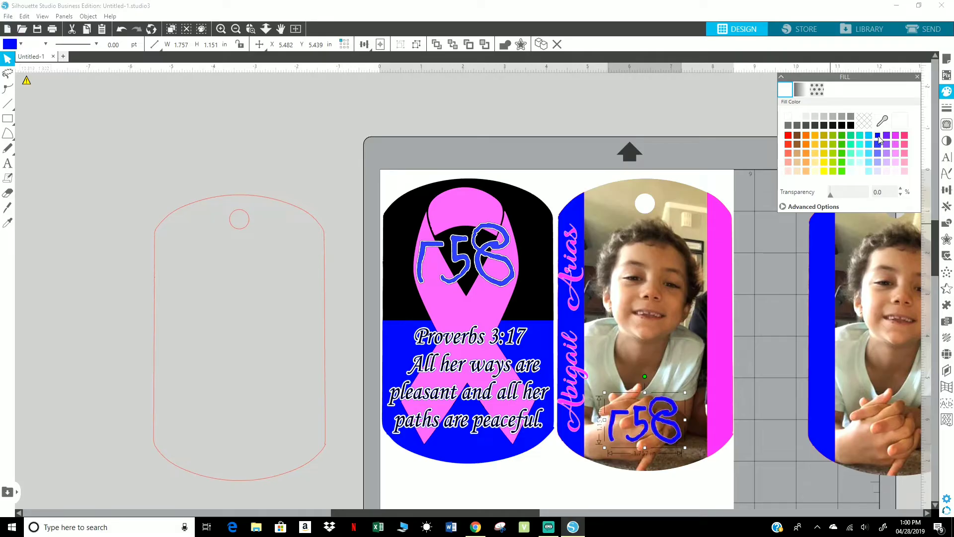
click(120, 30)
click(121, 31)
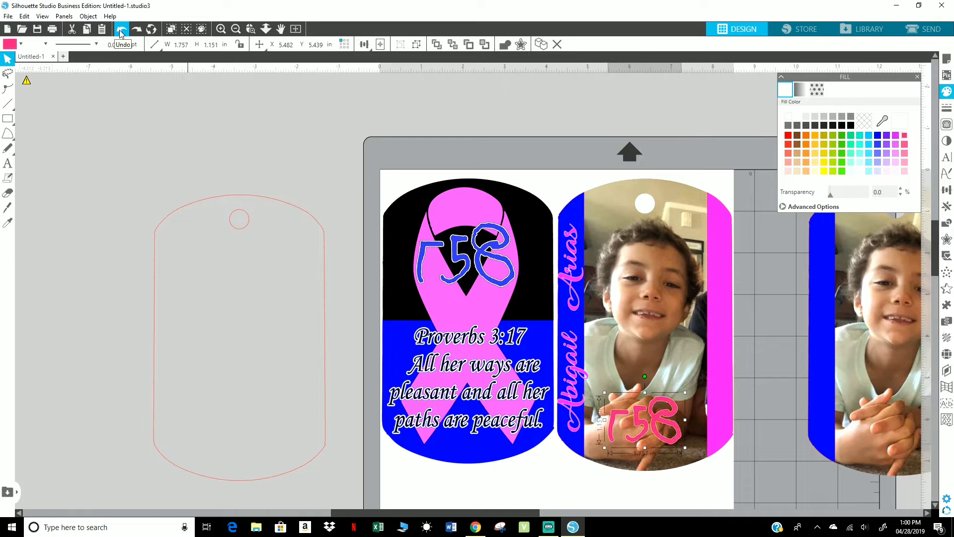
click(121, 31)
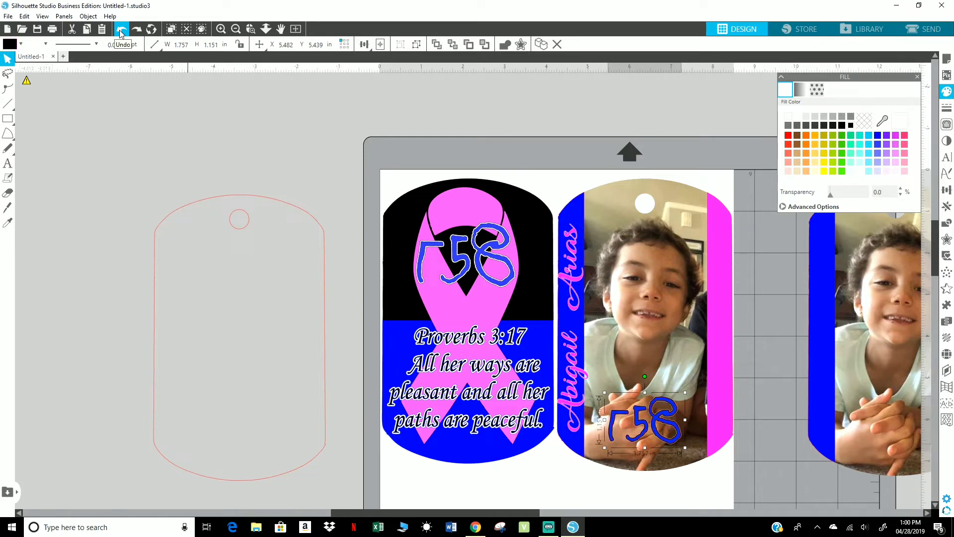
click(121, 31)
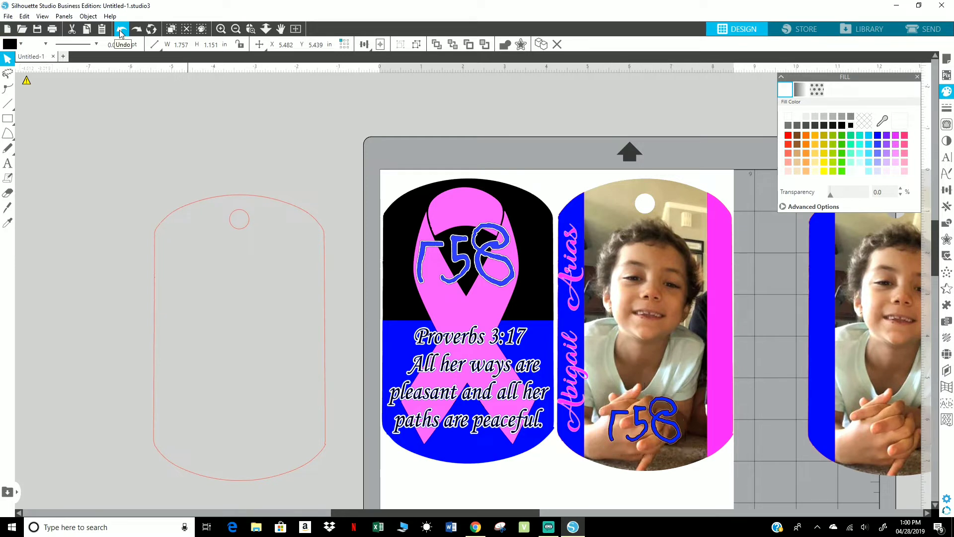
Step: Duplicate the photo tag's 758, move the copy off the page beside the blank tag outline, and enlarge it to about 7.28 by 4.77 in
click(668, 423)
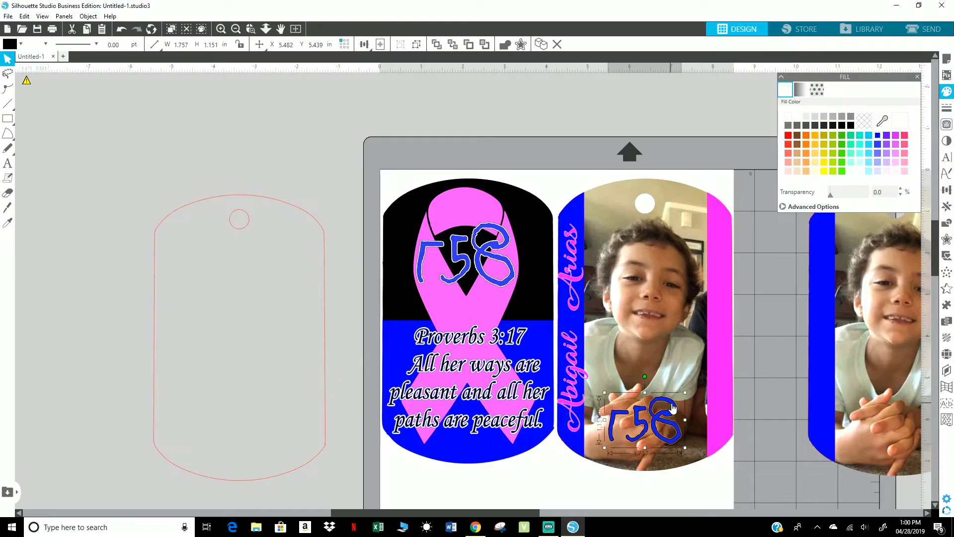
key(ctrl+d)
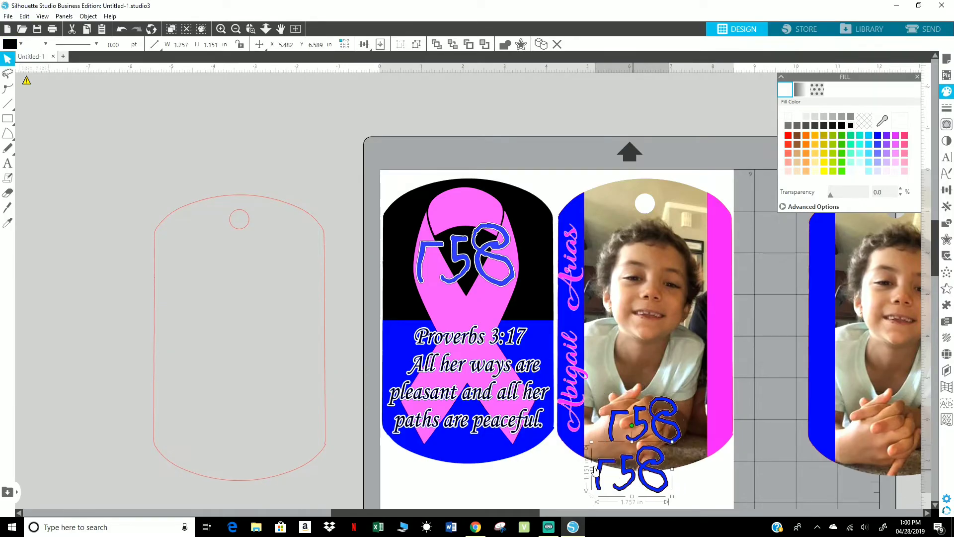
drag(595, 469, 47, 277)
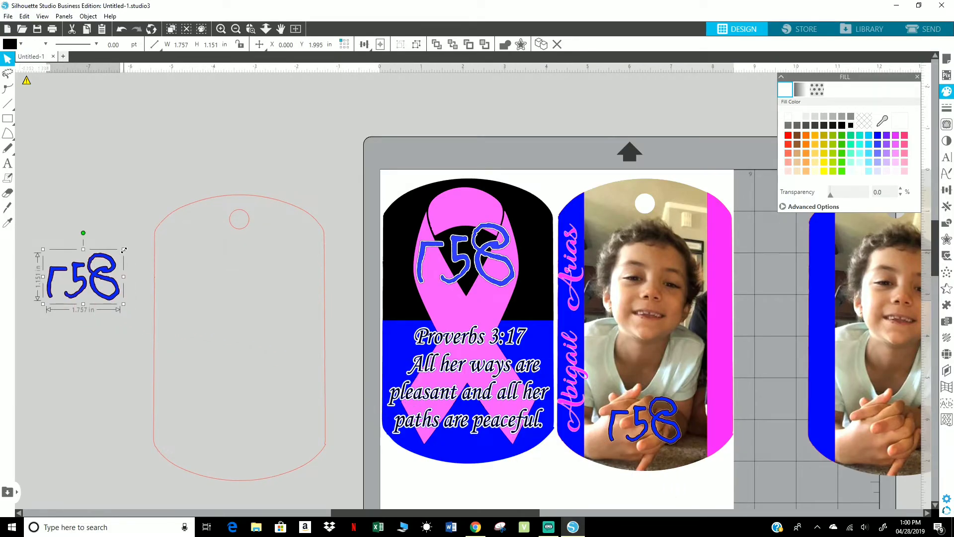
drag(124, 250, 353, 98)
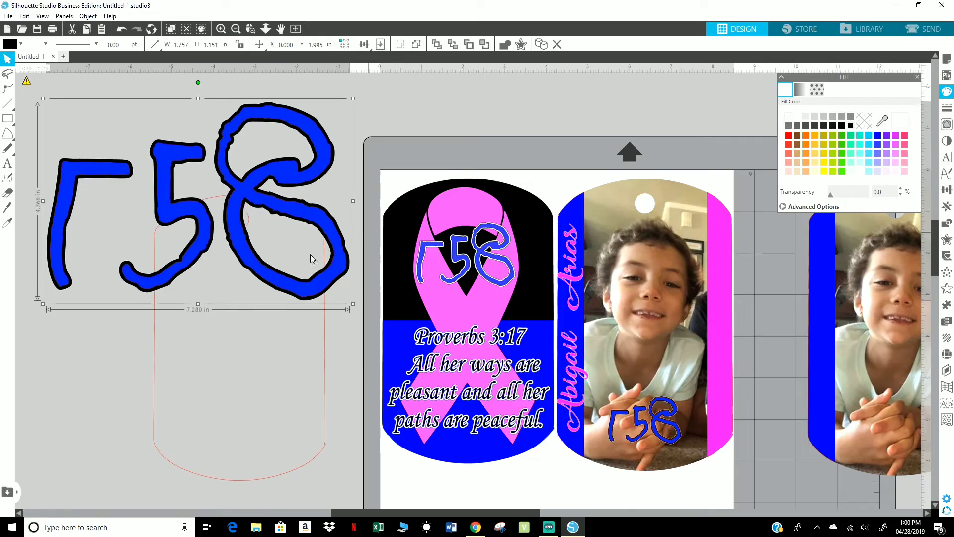
Step: Ungroup the enlarged copy of the 758 so each digit's border can be selected separately
right_click(307, 221)
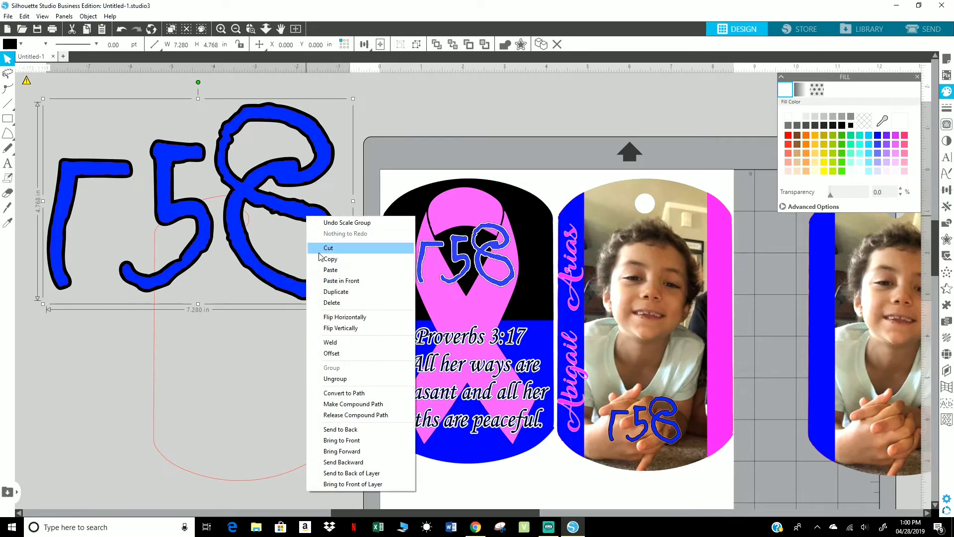
click(331, 378)
click(341, 368)
Step: Fill the black borders of the enlarged 8 and 5 with white
click(347, 278)
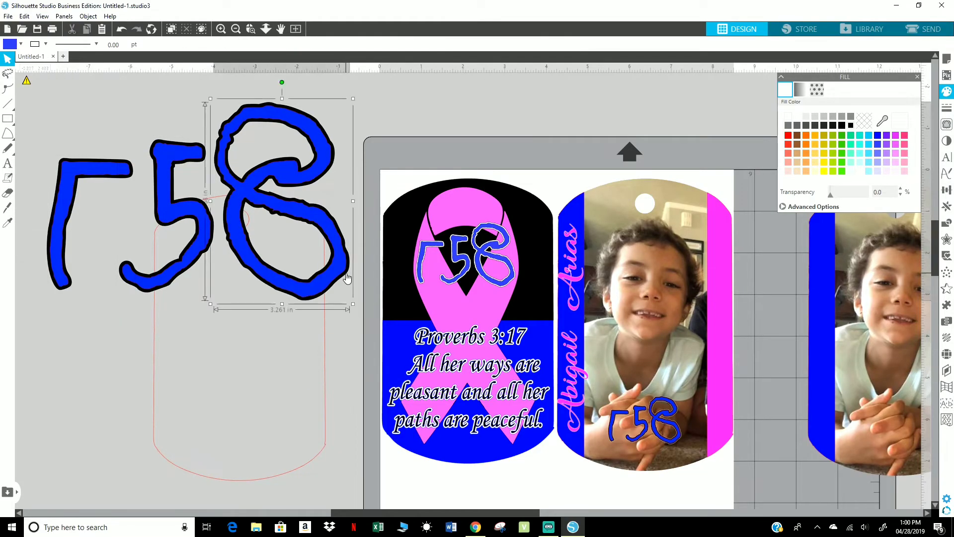
click(789, 118)
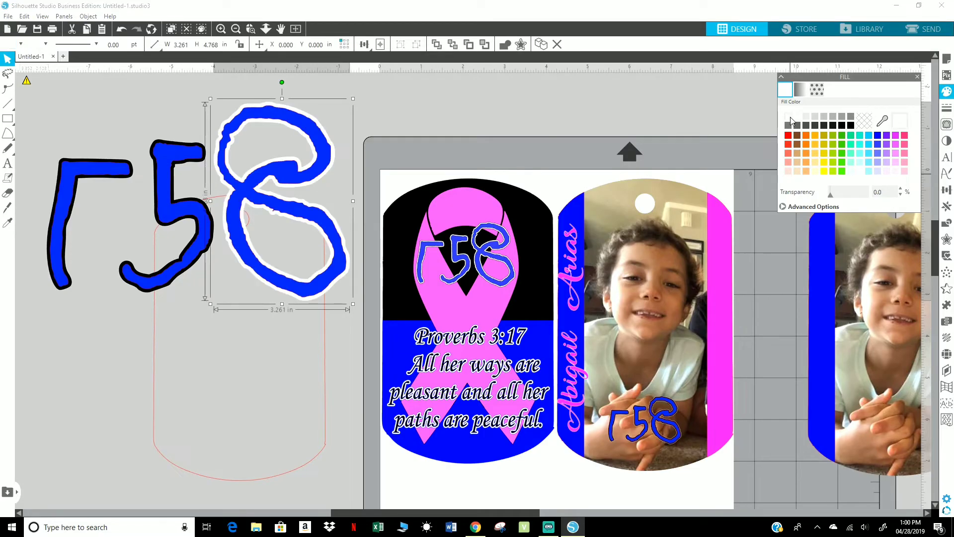
click(191, 272)
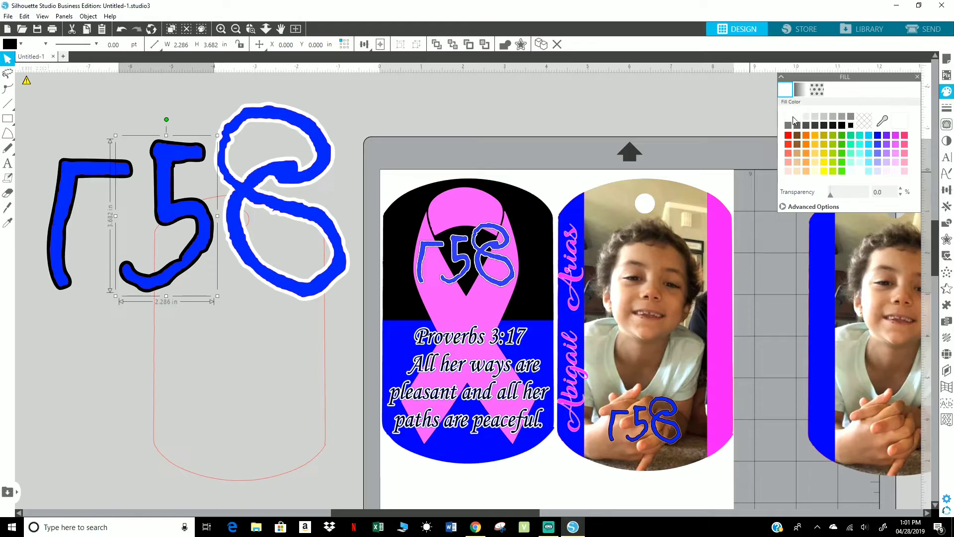
click(790, 118)
Step: Try a pink swatch and colours sampled from the photo tag's pink strip and the ribbon on the enlarged 7's border, and undo them
click(65, 287)
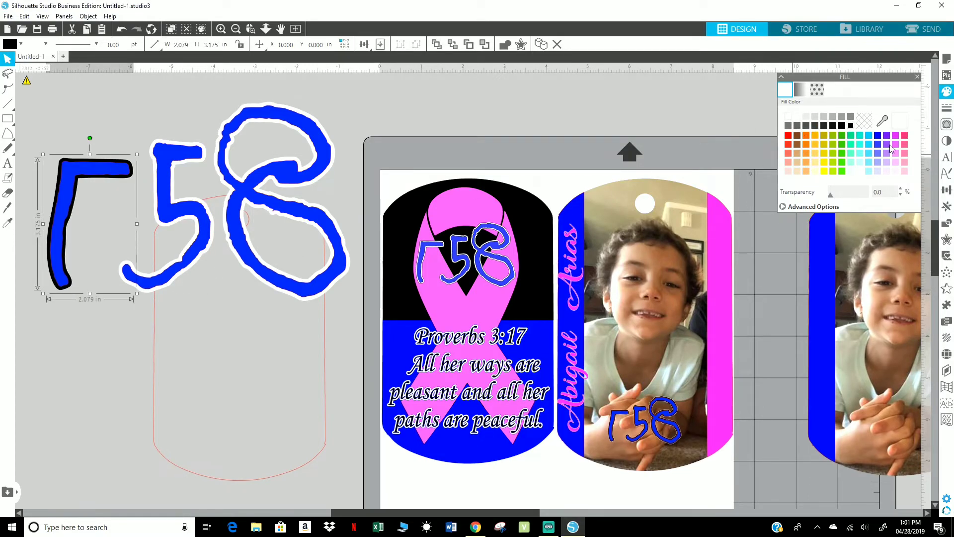
key(i)
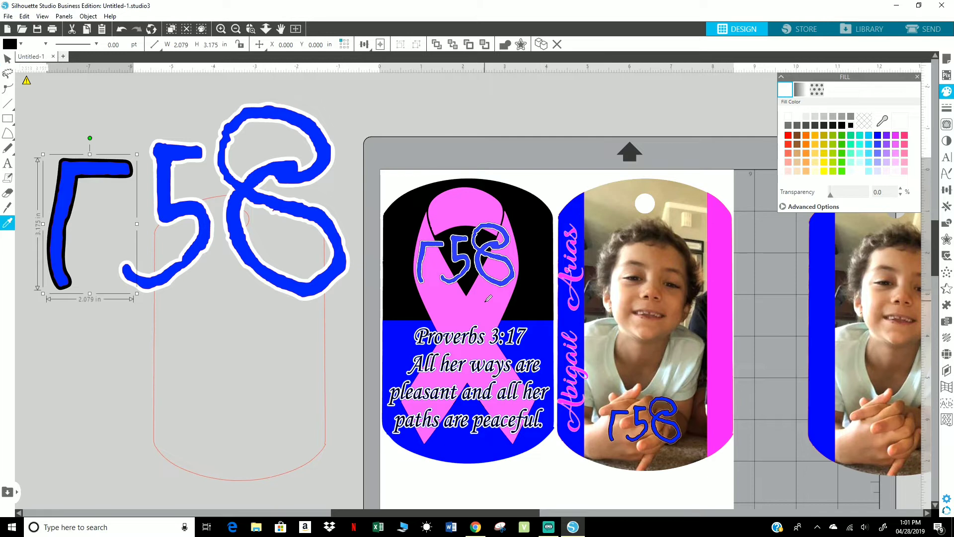
click(726, 317)
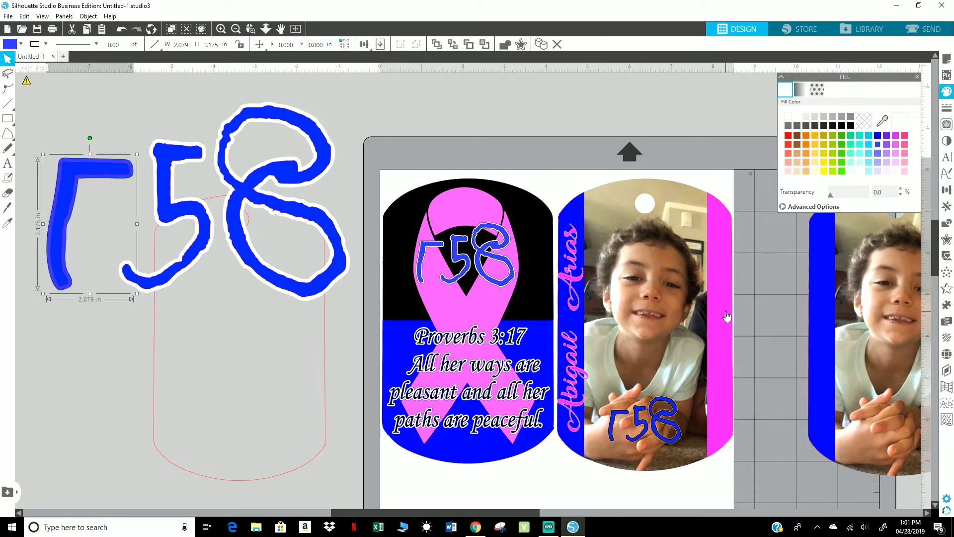
click(120, 33)
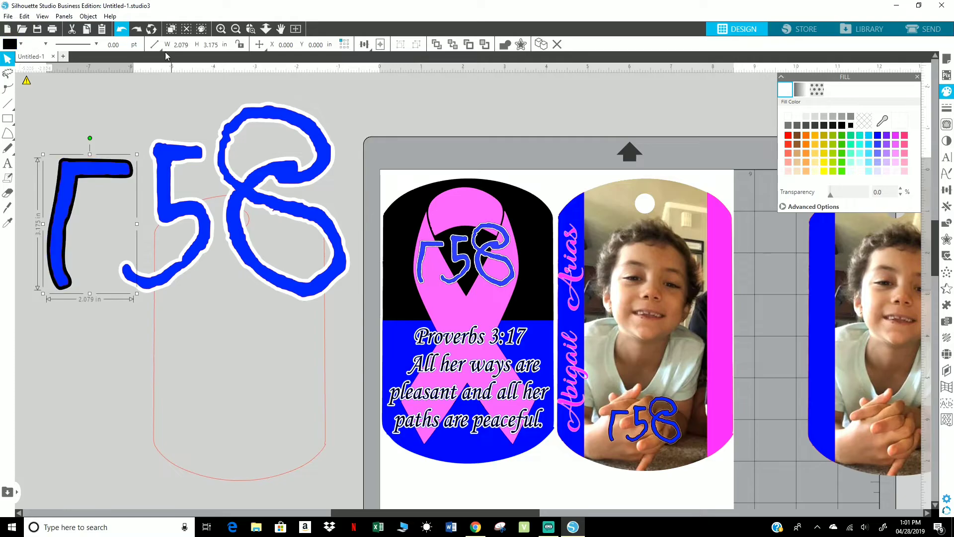
click(904, 147)
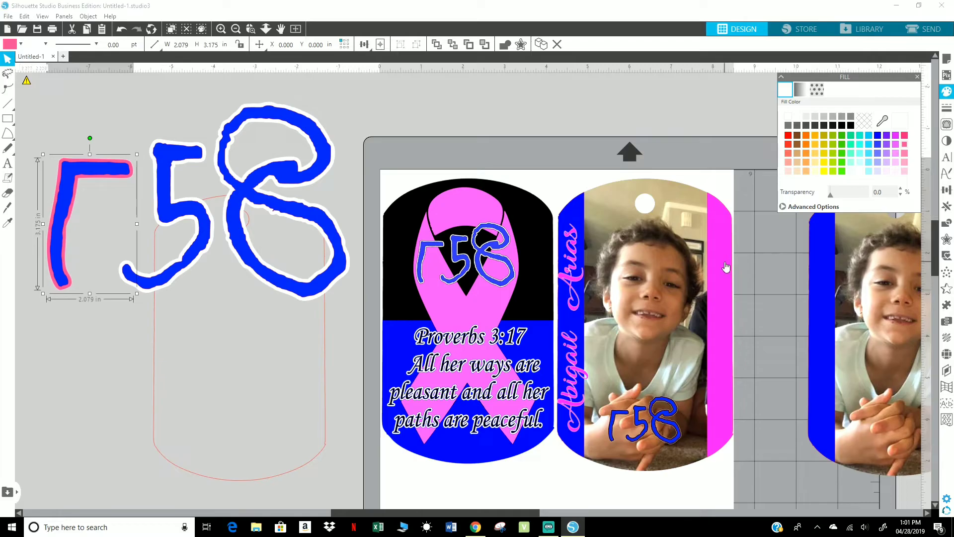
key(ctrl+z)
click(488, 307)
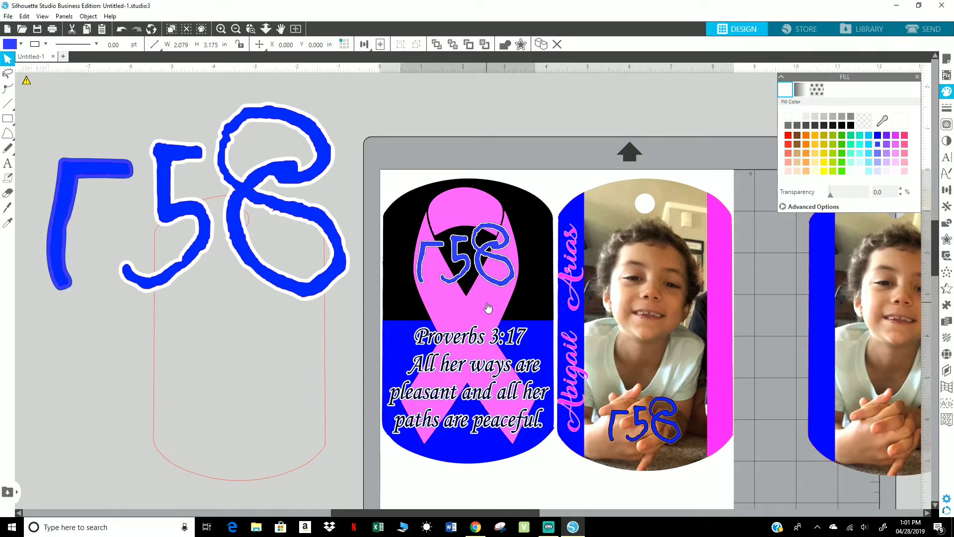
click(487, 307)
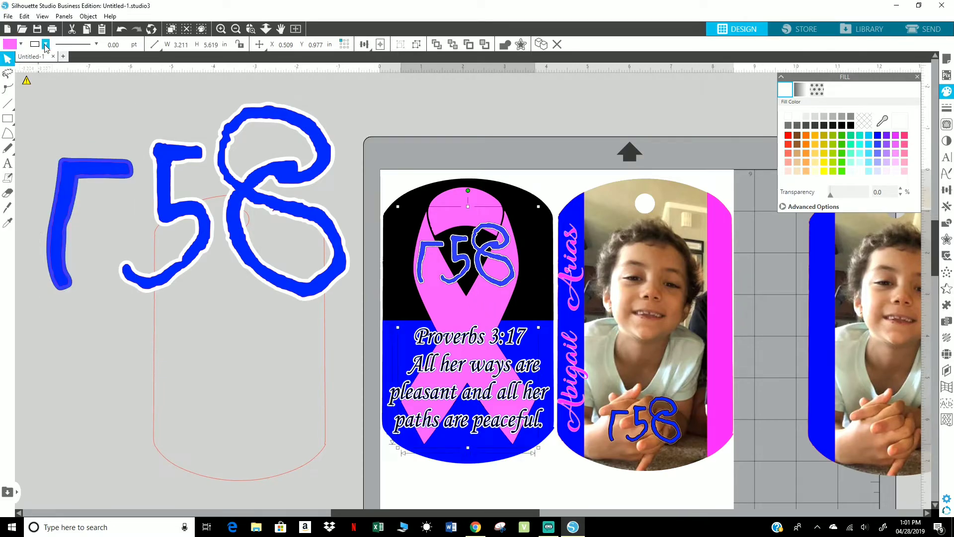
click(121, 30)
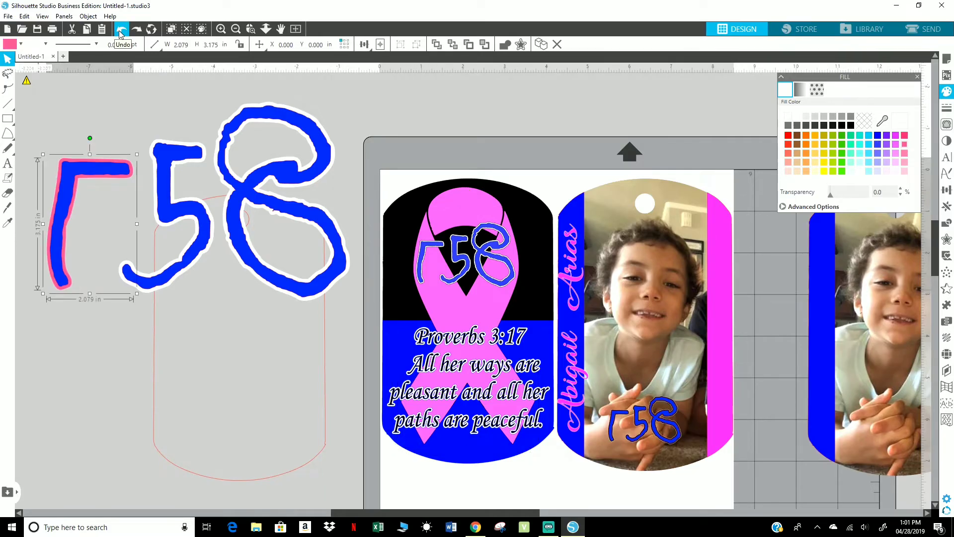
click(121, 30)
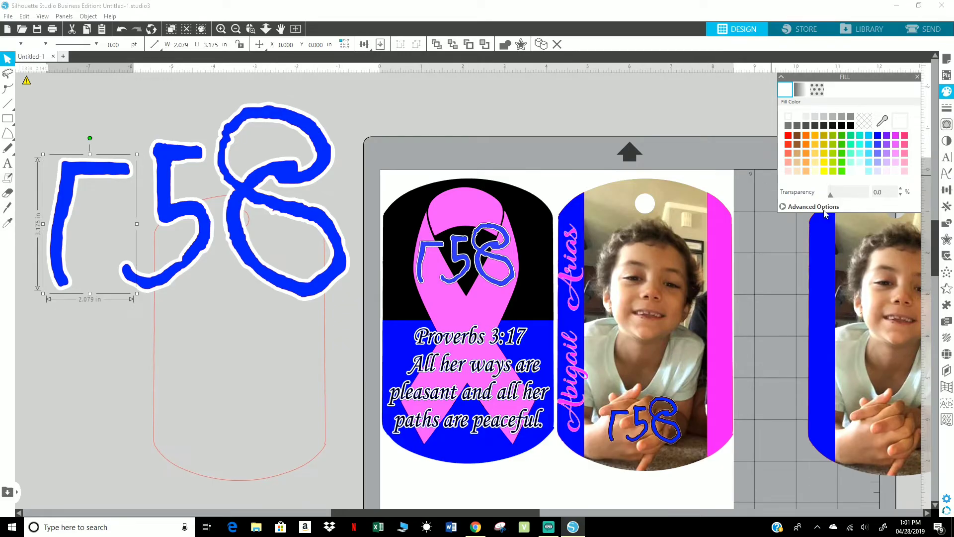
Step: Ungroup the photo tag design so its pink side strip is a separate object
click(728, 319)
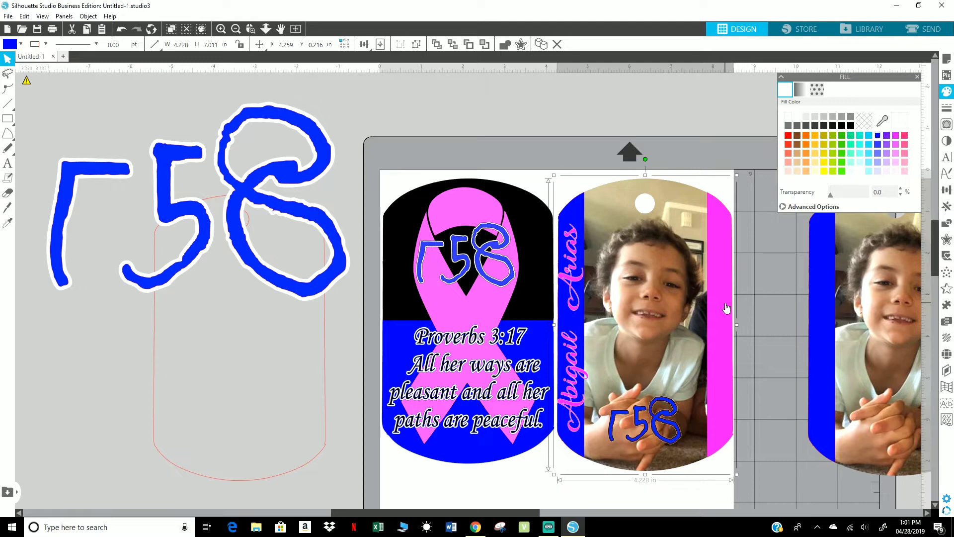
right_click(726, 307)
click(768, 190)
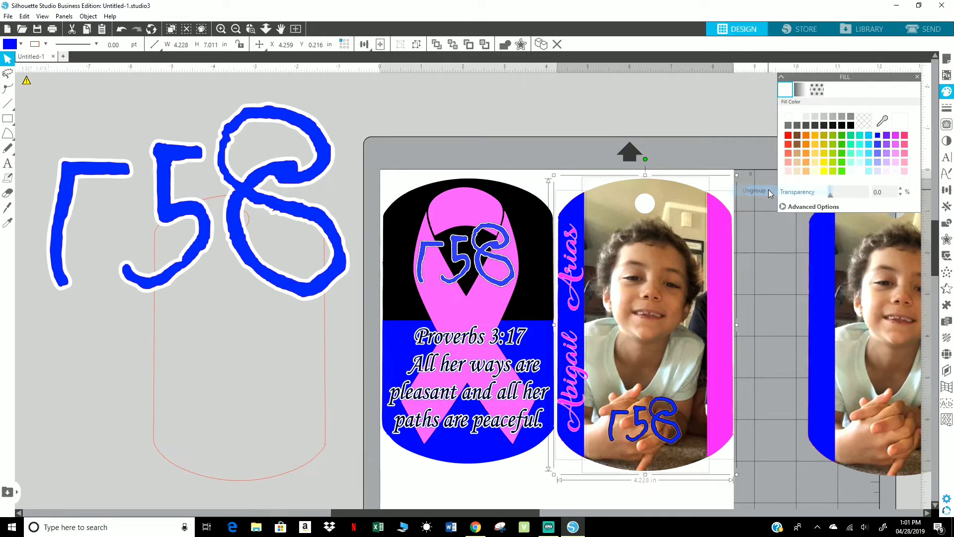
click(768, 229)
Step: Fill the borders of the enlarged 8, 5 and 7 with the pink sampled from the photo tag's side strip
click(339, 221)
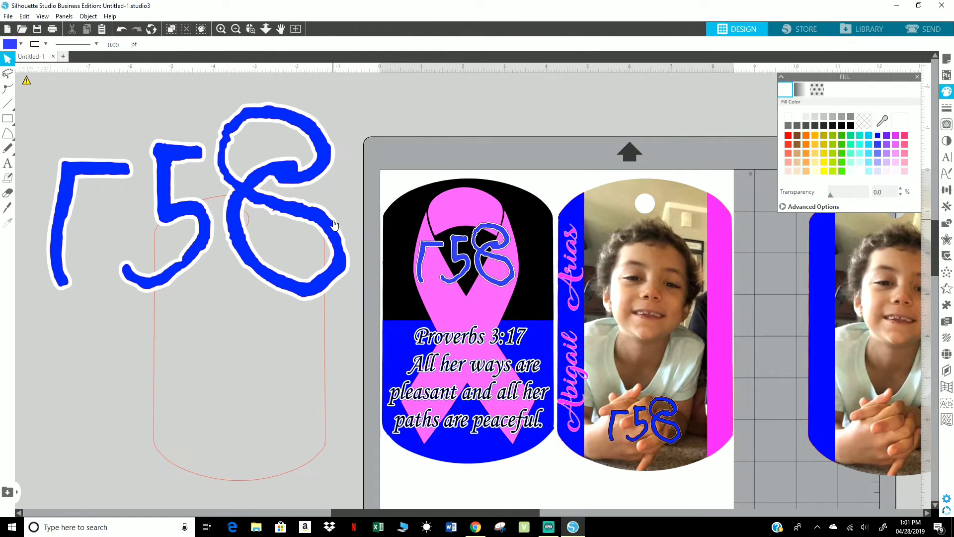
key(i)
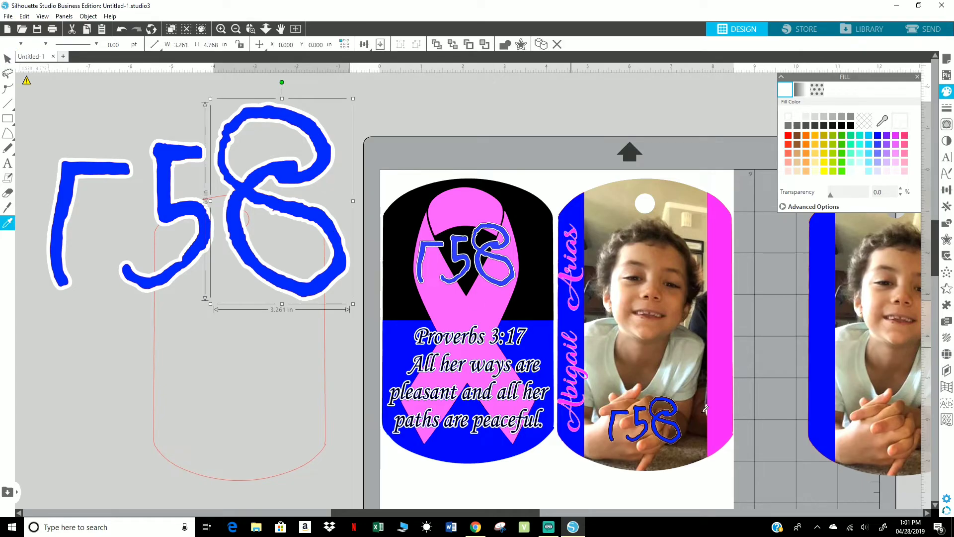
click(720, 403)
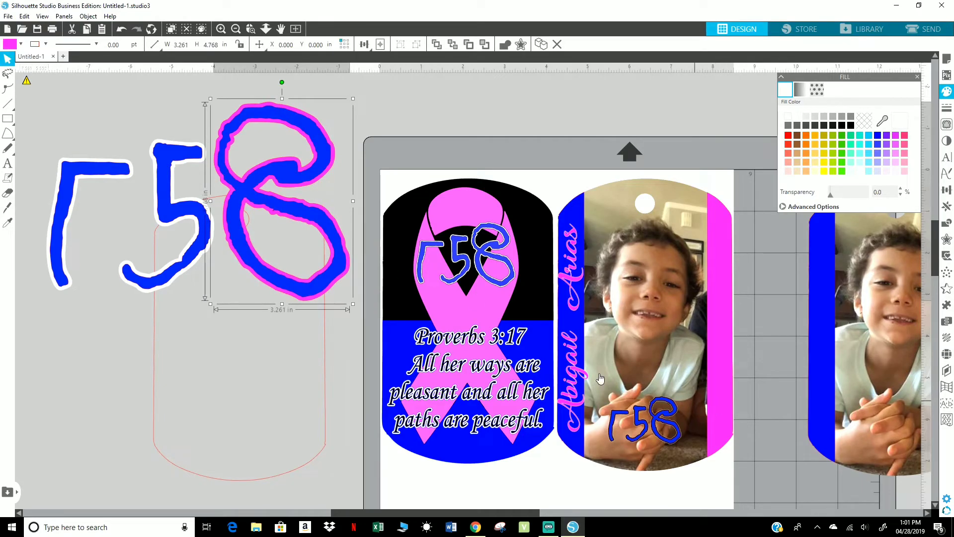
click(191, 201)
click(191, 201)
key(i)
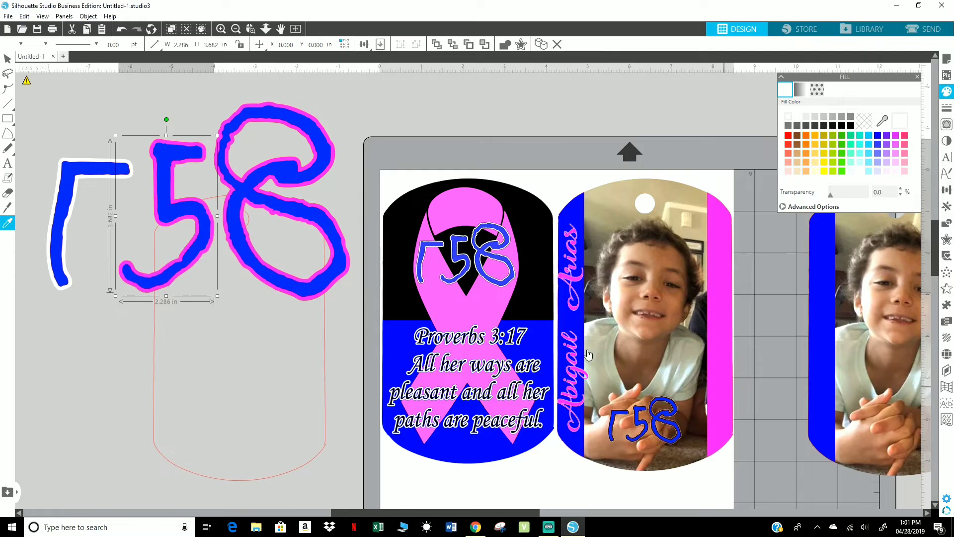
click(722, 387)
click(90, 157)
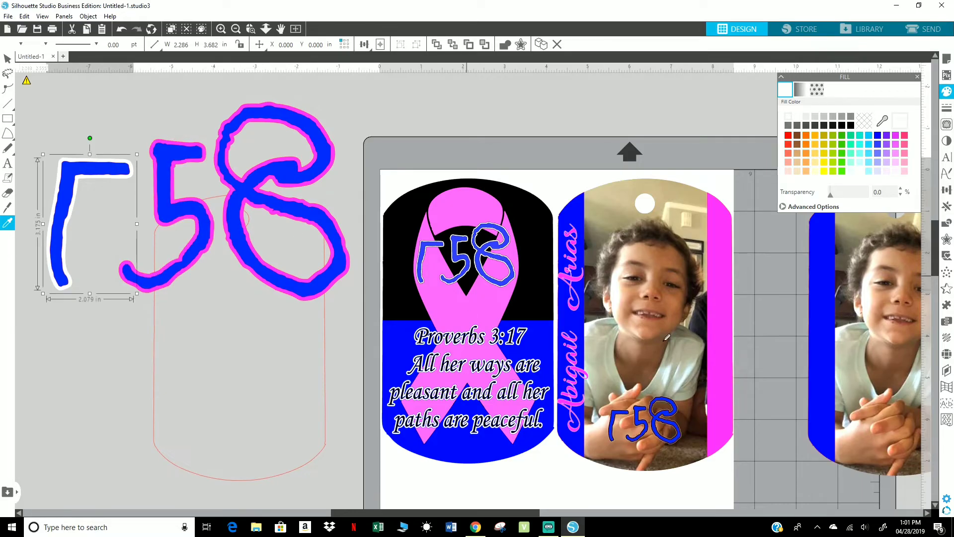
click(720, 375)
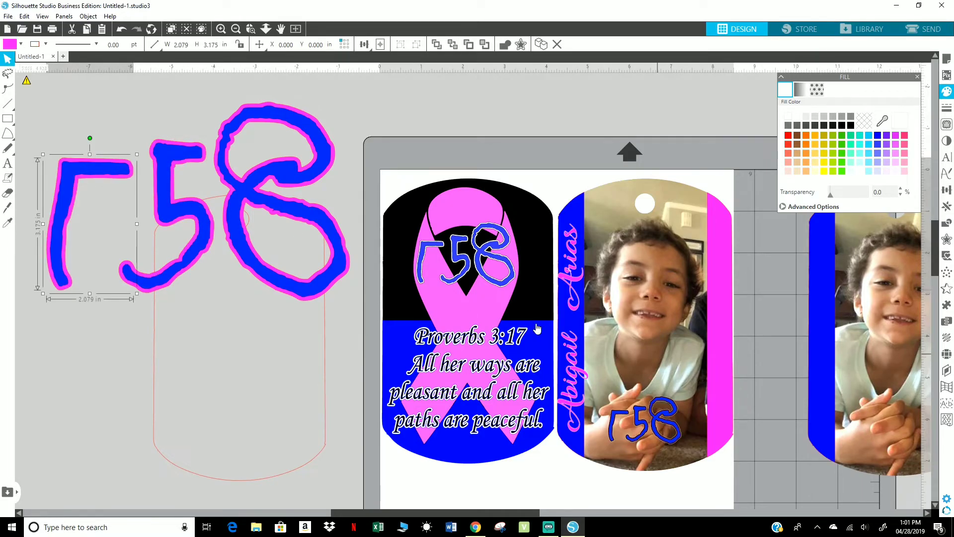
Step: Move the empty tag outline clear and scale the enlarged pink-bordered 758 down to about 2.5 in wide
drag(323, 345, 242, 475)
scroll(251, 272, up, 2)
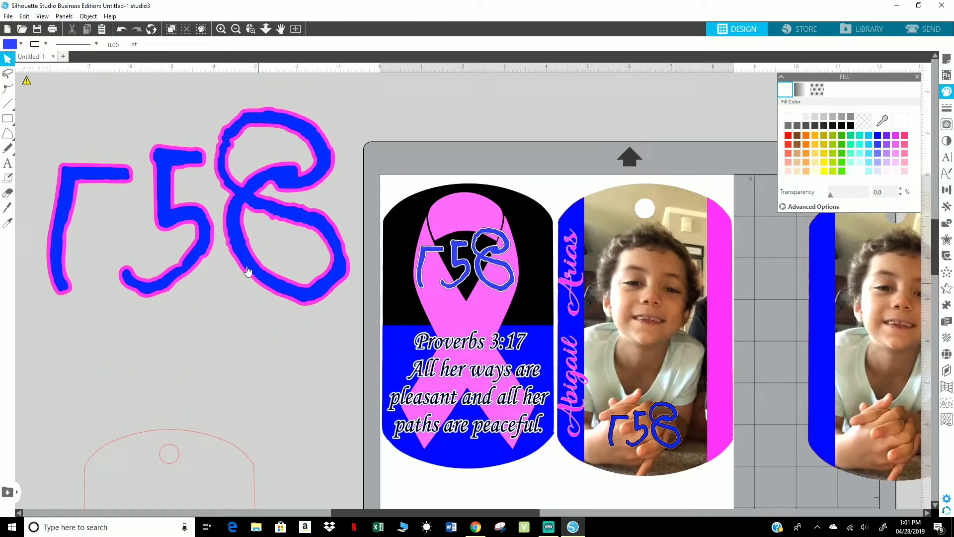
click(57, 122)
drag(175, 170, 268, 230)
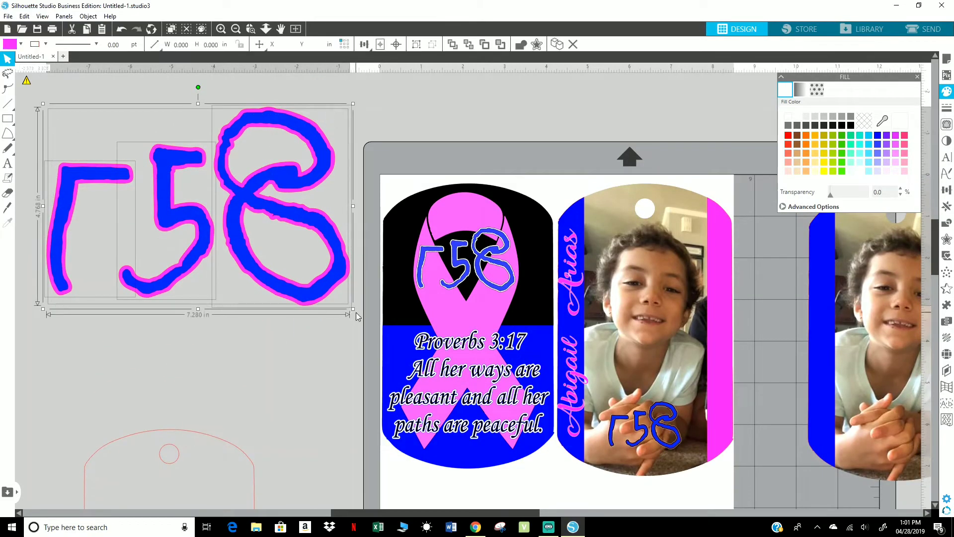
drag(354, 308, 211, 285)
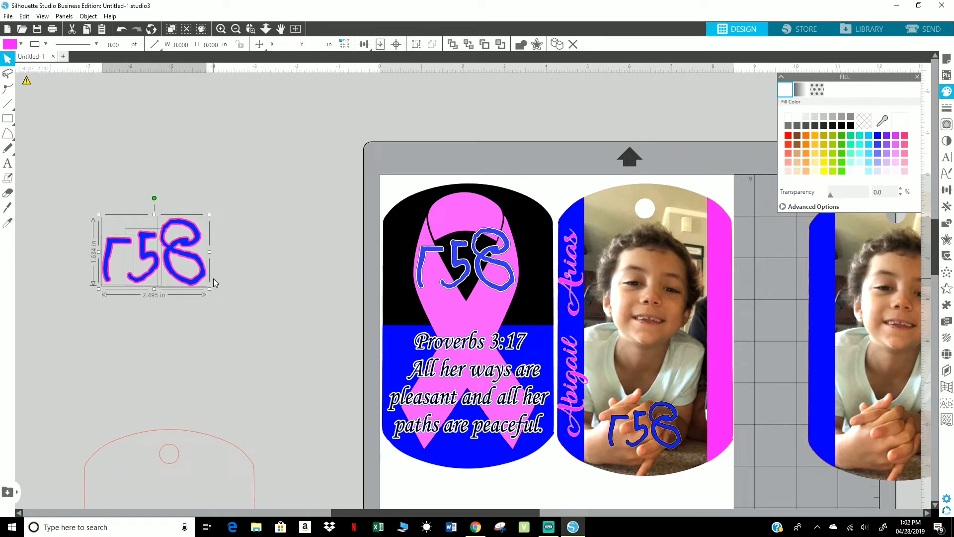
Step: Replace the old 758 over the hands on the photo tag with the pink-bordered one, scaled down slightly to fit
drag(660, 423, 202, 364)
drag(184, 280, 206, 256)
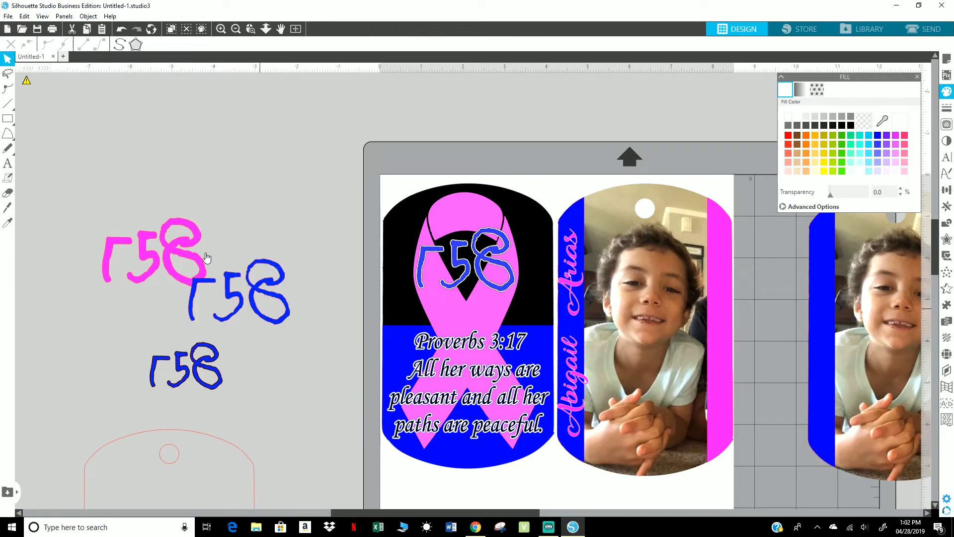
click(122, 31)
click(157, 264)
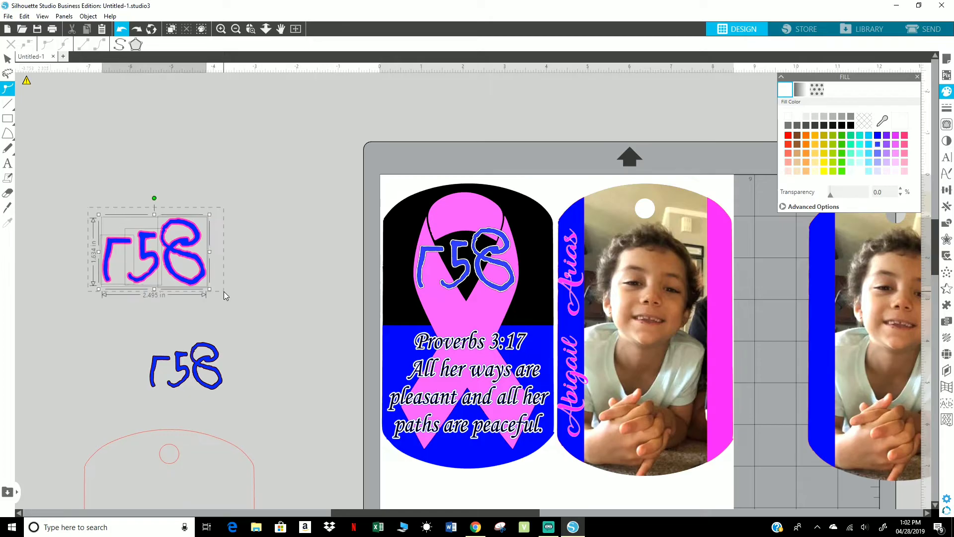
click(208, 291)
drag(60, 181, 262, 310)
drag(206, 277, 696, 437)
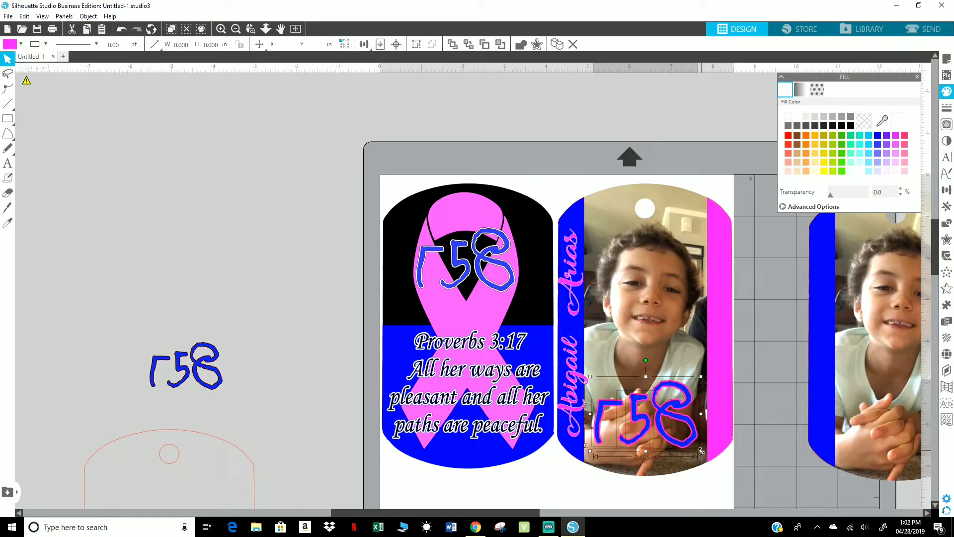
drag(701, 450, 682, 435)
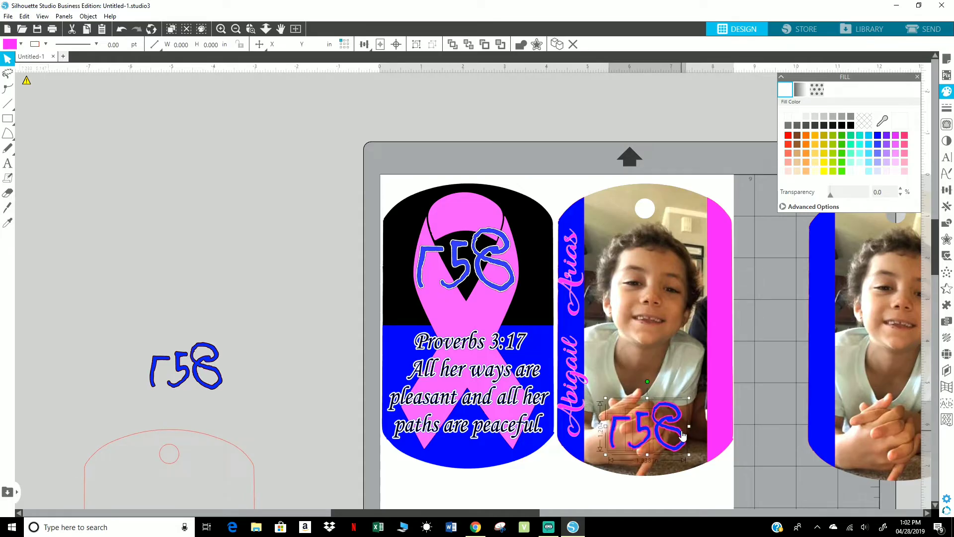
Step: Try black on the photo tag's blue name strip and blue on its pink strip, and undo both fills
double_click(566, 326)
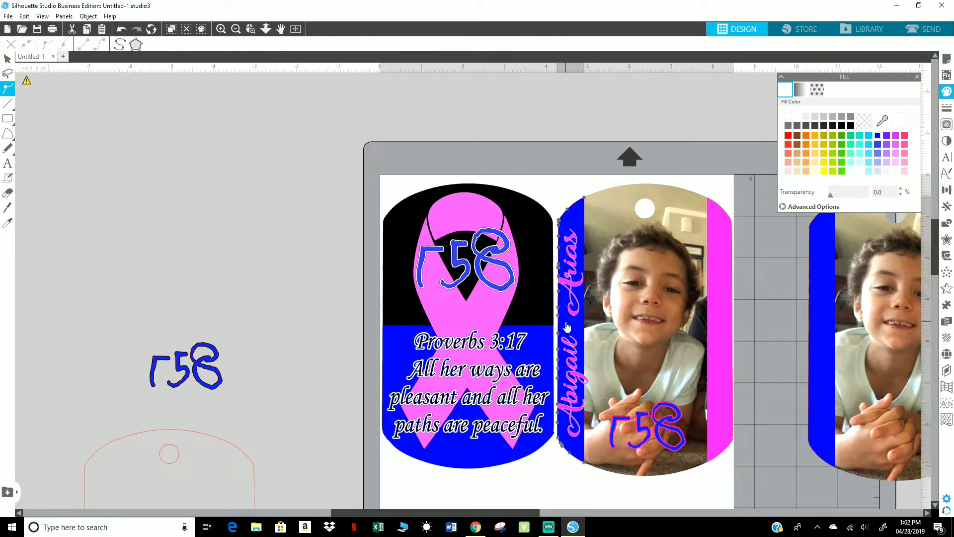
click(778, 346)
click(570, 326)
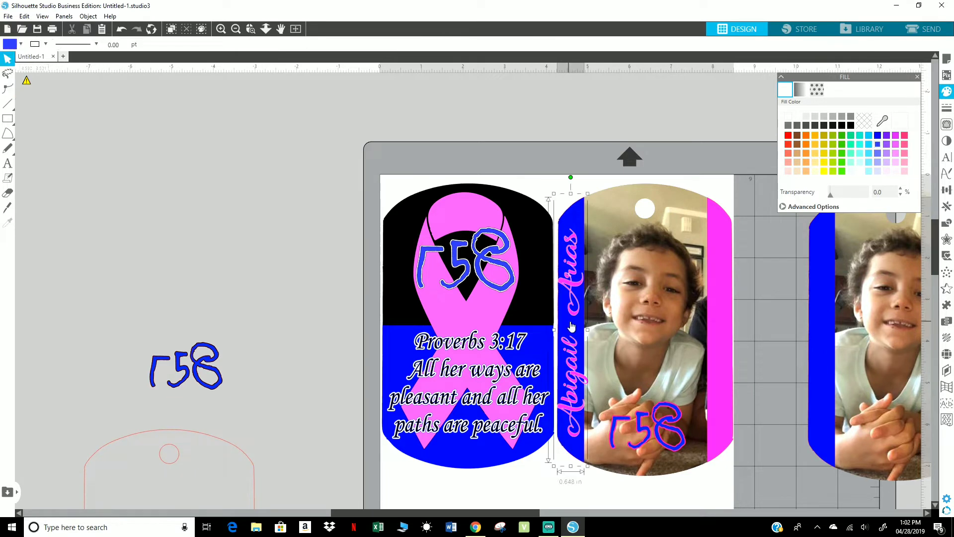
click(850, 126)
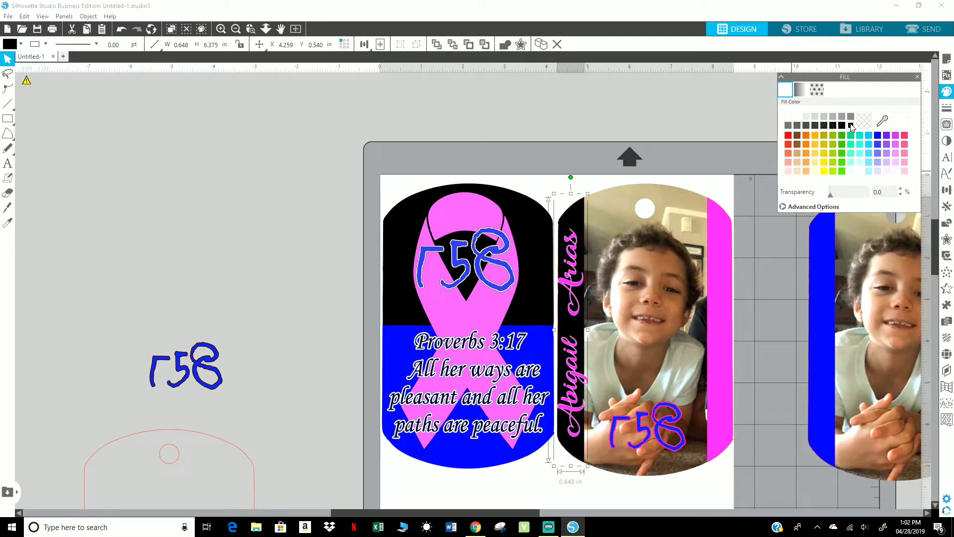
click(718, 310)
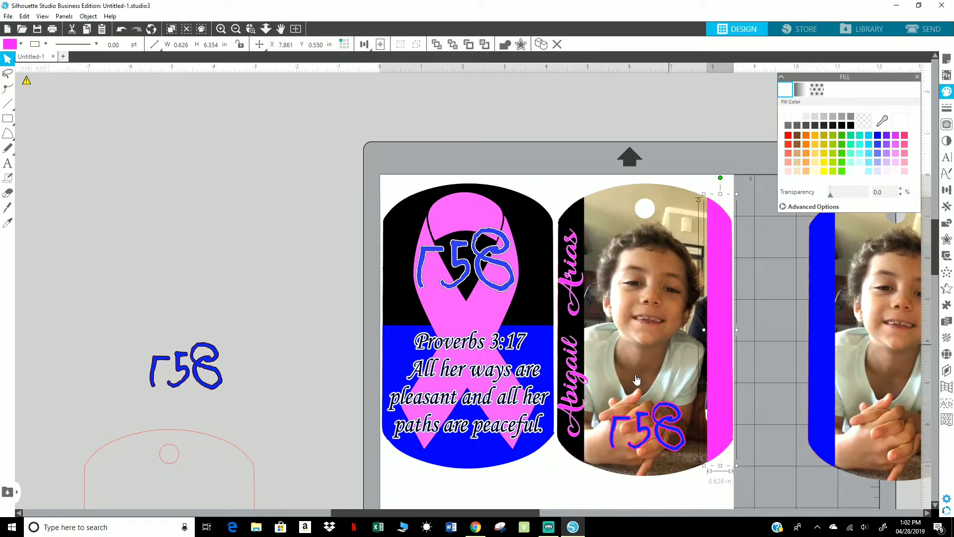
click(498, 461)
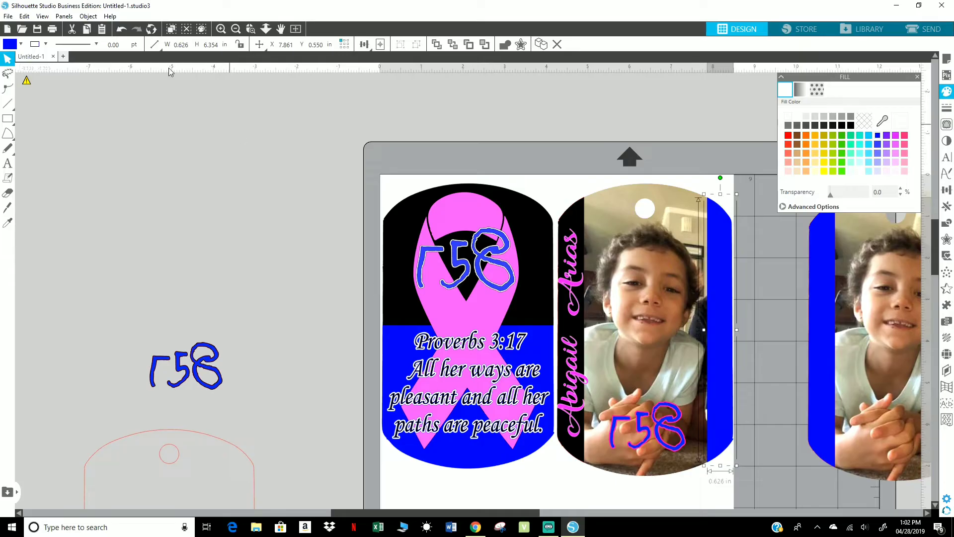
click(121, 31)
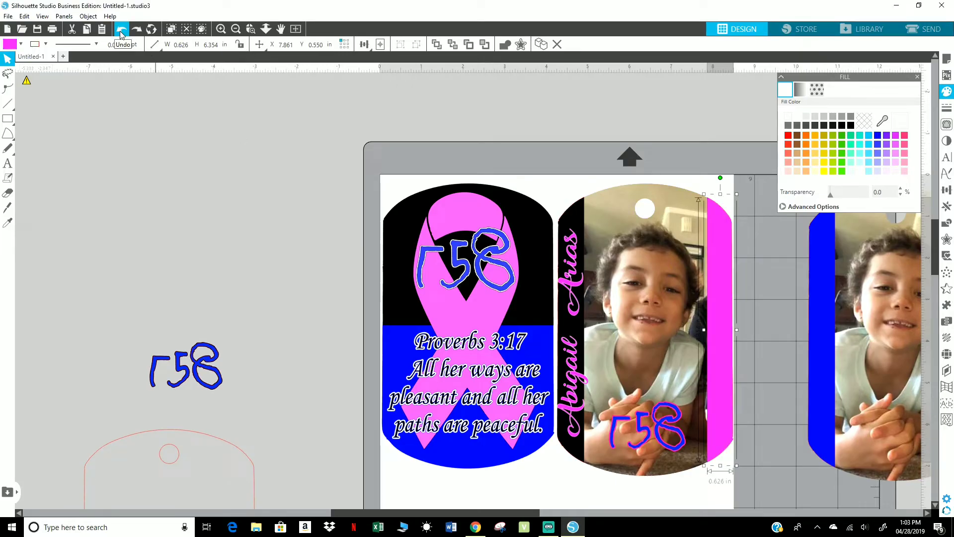
click(121, 31)
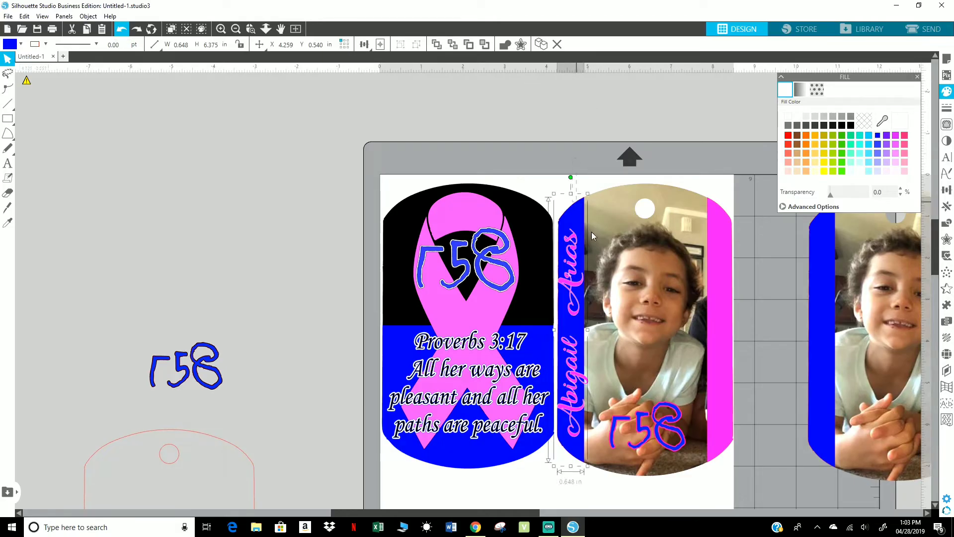
Step: Duplicate the whole photo tag, group the copy and place it off the page, with the spare 758 moved clear
click(622, 278)
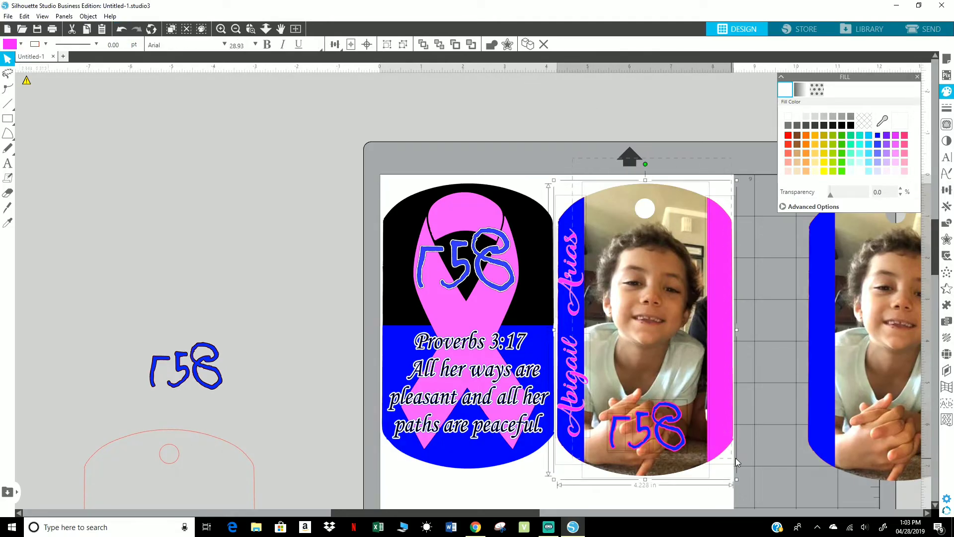
key(i)
key(ctrl+d)
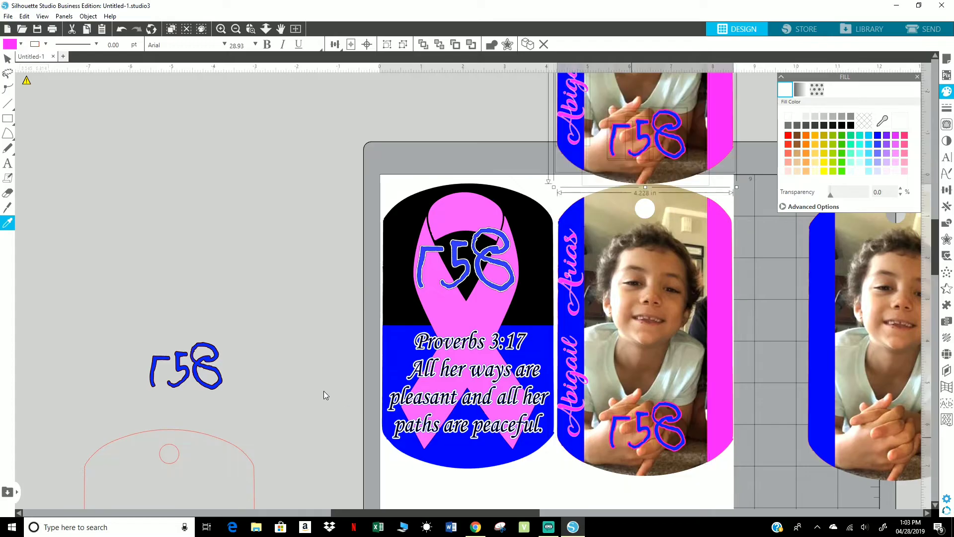
drag(216, 375, 345, 493)
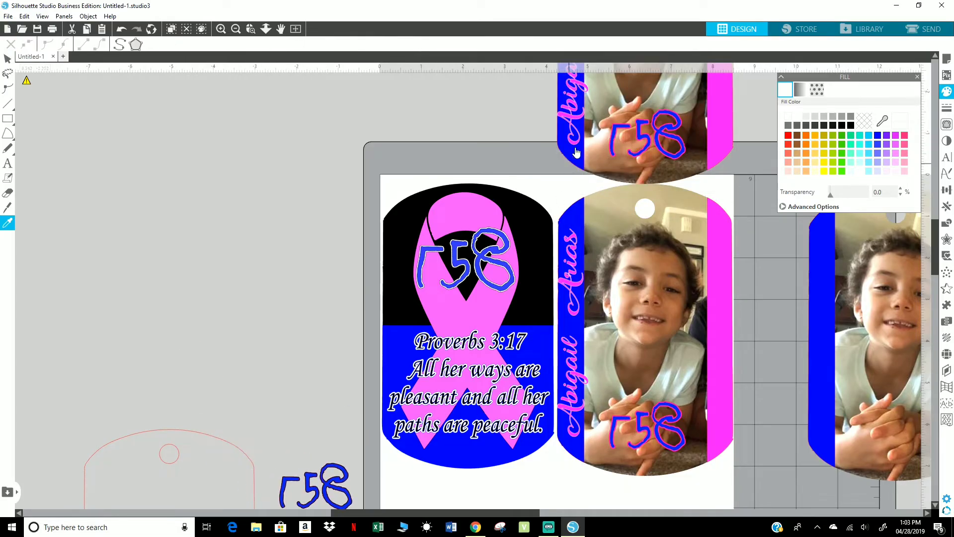
key(Escape)
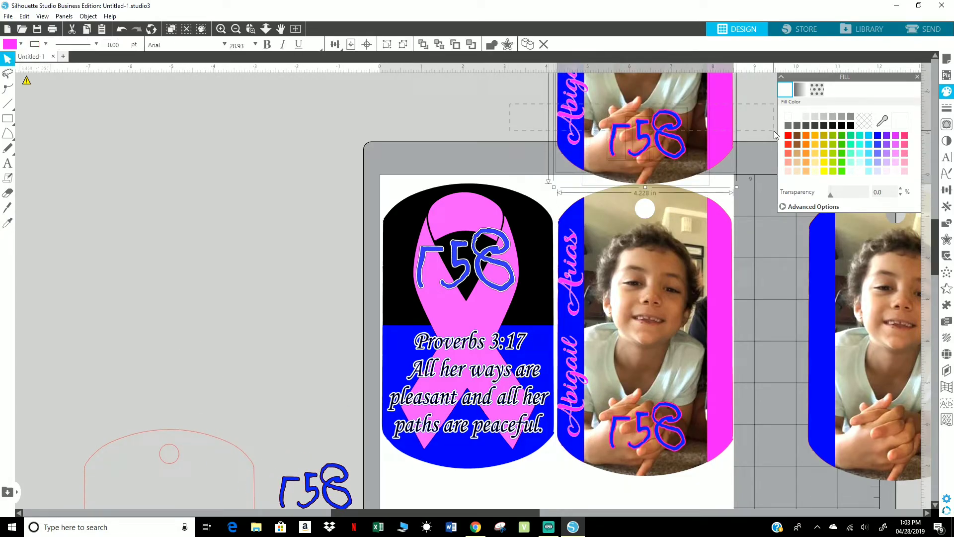
right_click(691, 121)
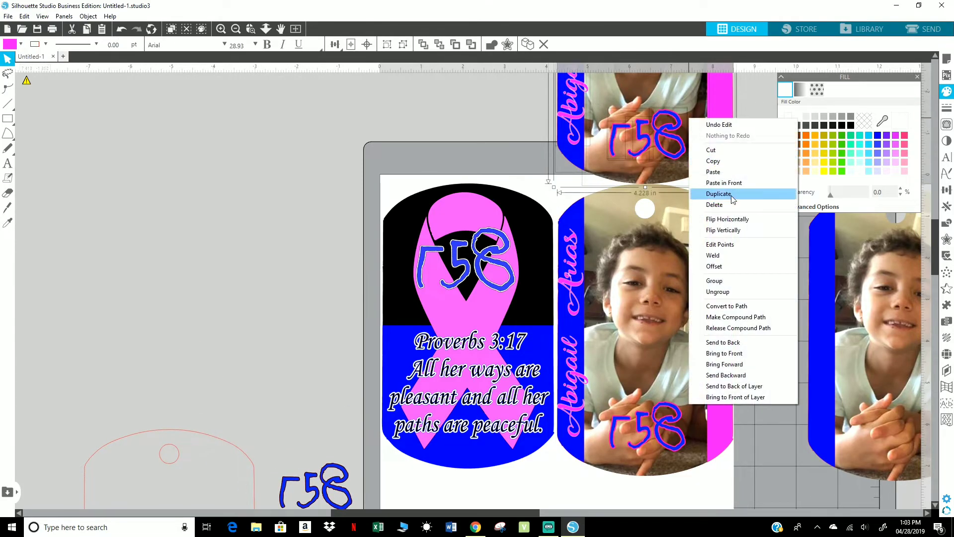
click(723, 282)
drag(657, 153, 260, 423)
Step: Fill the original photo tag's pink strip with blue and its name strip with black
click(719, 426)
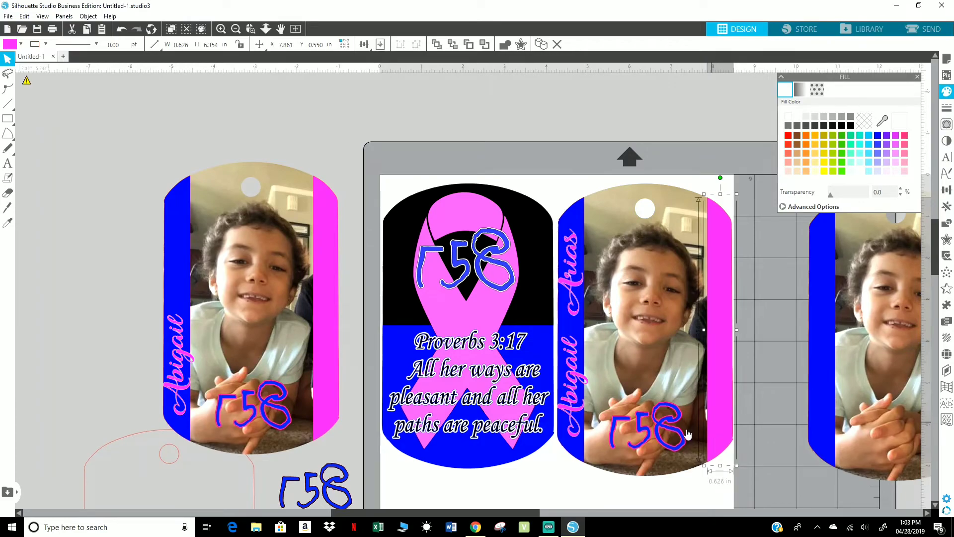
click(576, 437)
key(Escape)
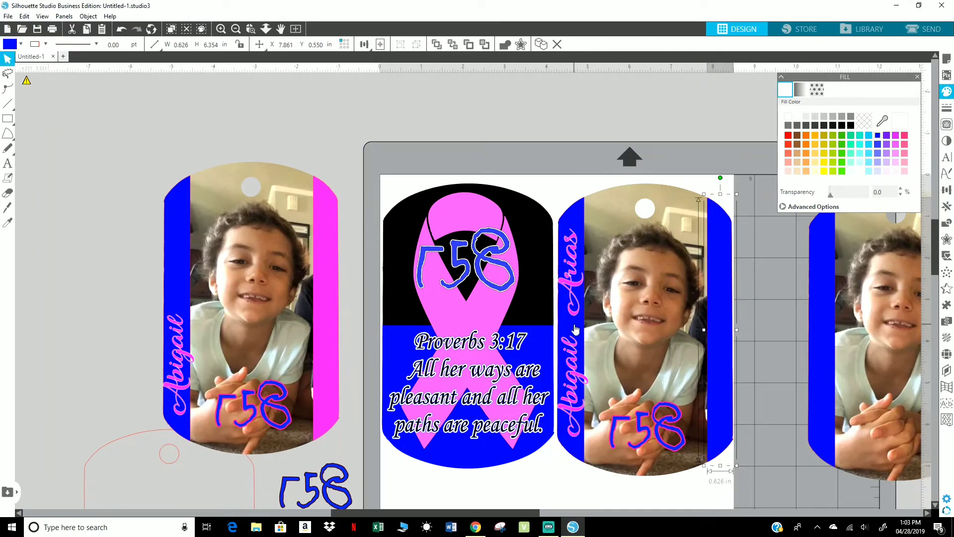
click(575, 330)
click(850, 125)
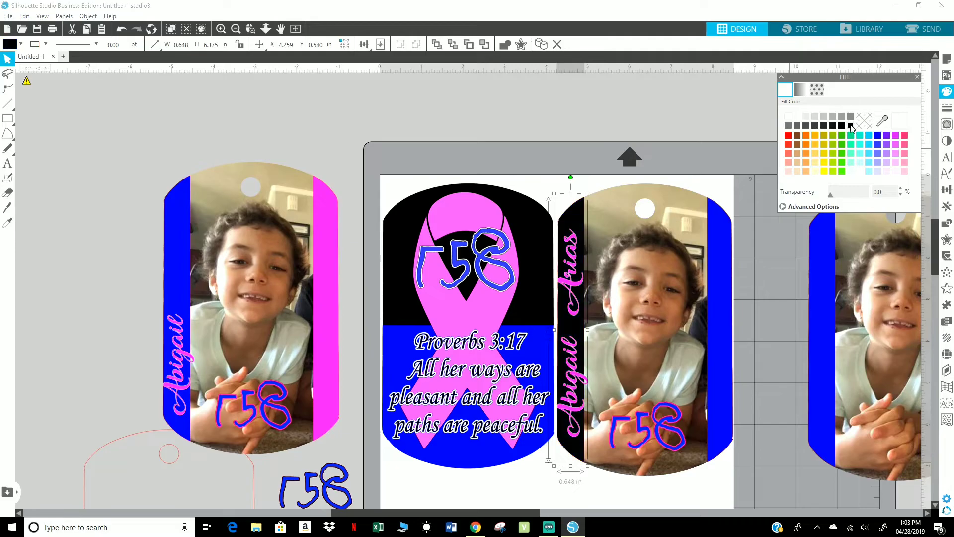
click(754, 272)
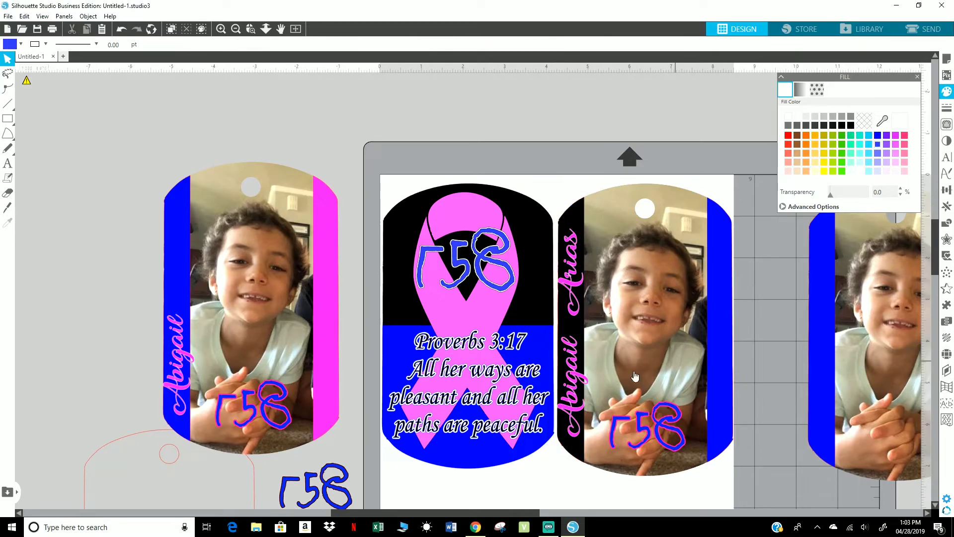
Step: Select the ribbon tag and the photo tag together and shift them about an inch to the right
scroll(379, 218, up, 1)
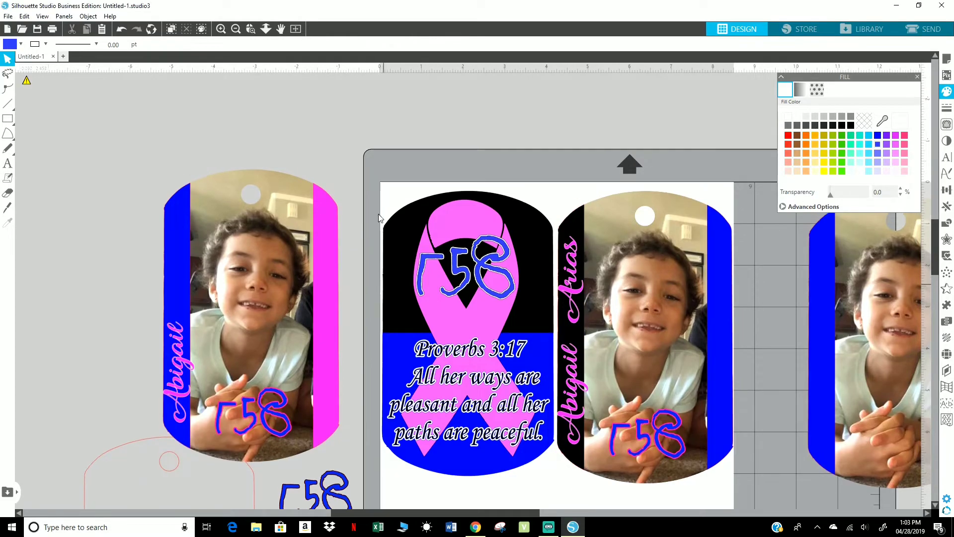
drag(412, 199, 754, 462)
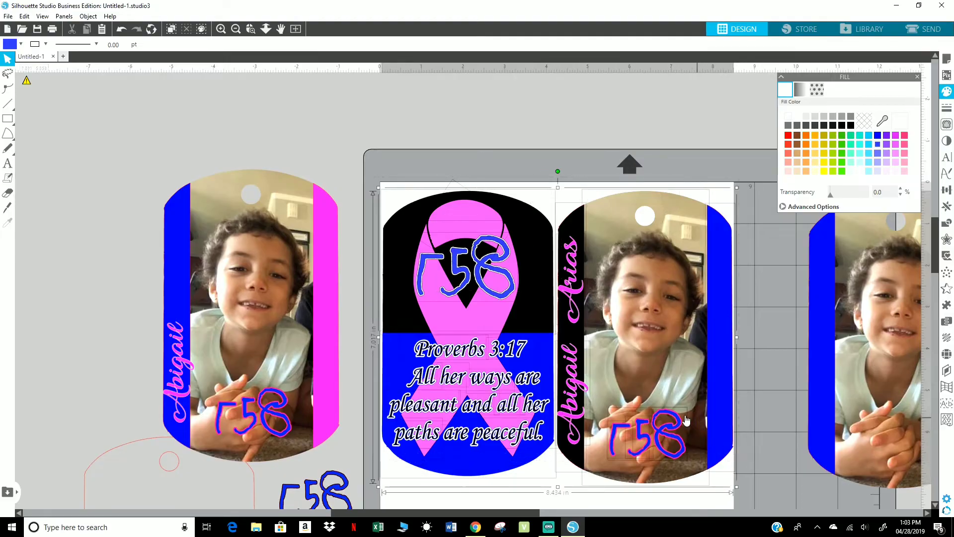
drag(696, 418, 743, 408)
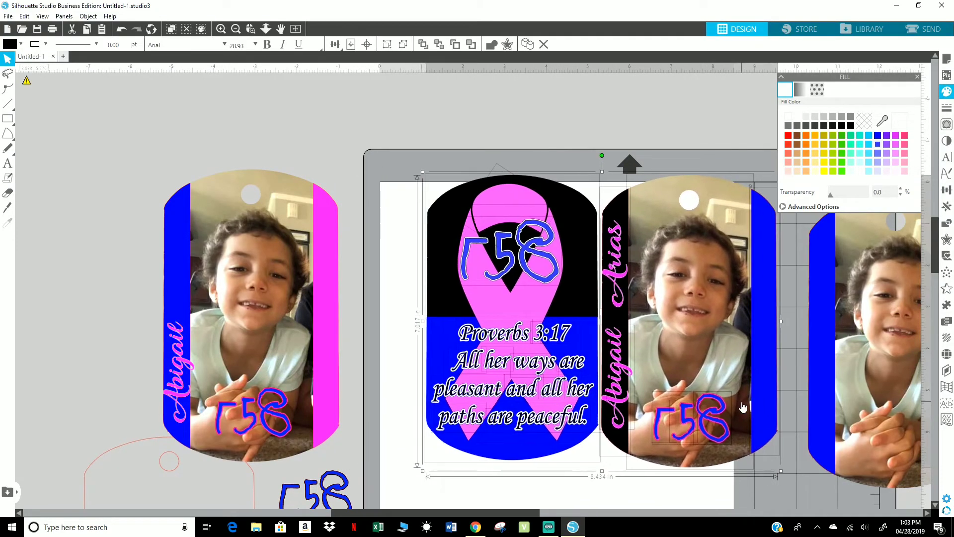
Step: Group all parts of the black-and-blue photo tag and move it off the page, left of the pink-strip copy
click(674, 138)
click(653, 229)
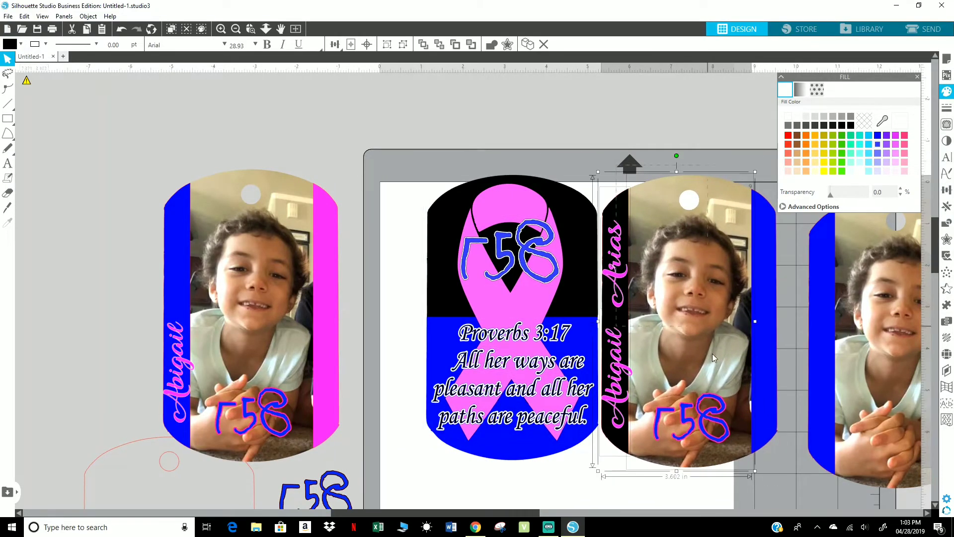
shift+click(766, 440)
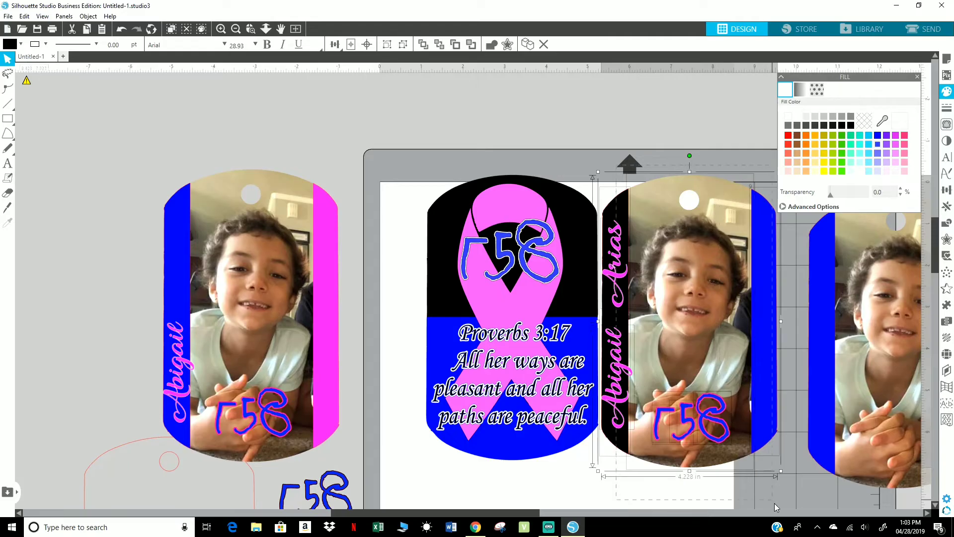
right_click(720, 438)
click(744, 312)
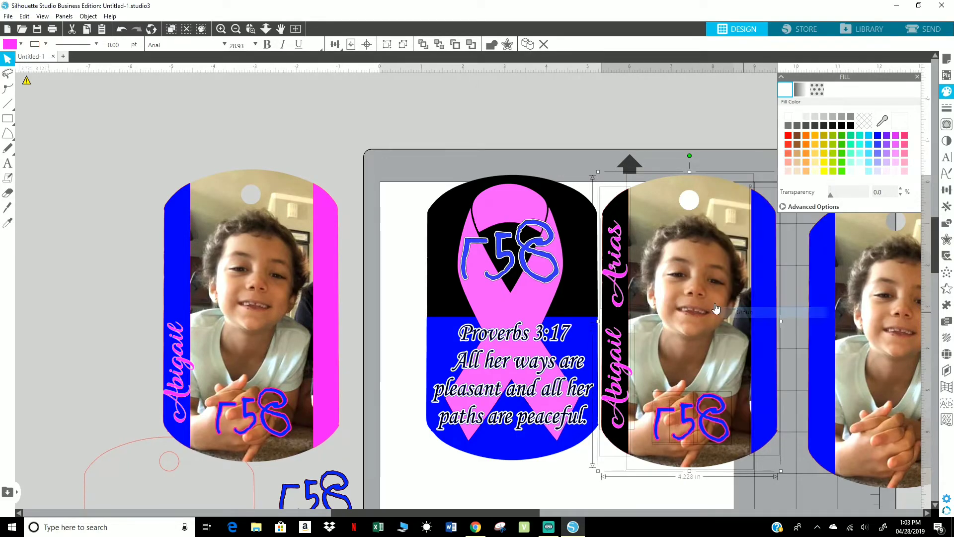
drag(448, 311, 172, 272)
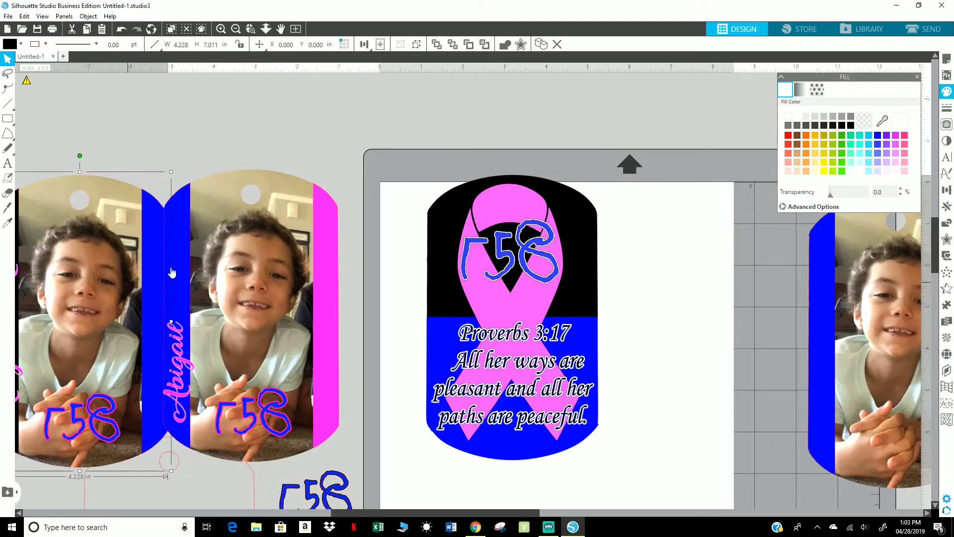
drag(118, 204, 84, 189)
Step: Move the pink-strip photo tag copy right up against the ribbon tag
drag(158, 147, 231, 257)
drag(360, 404, 372, 427)
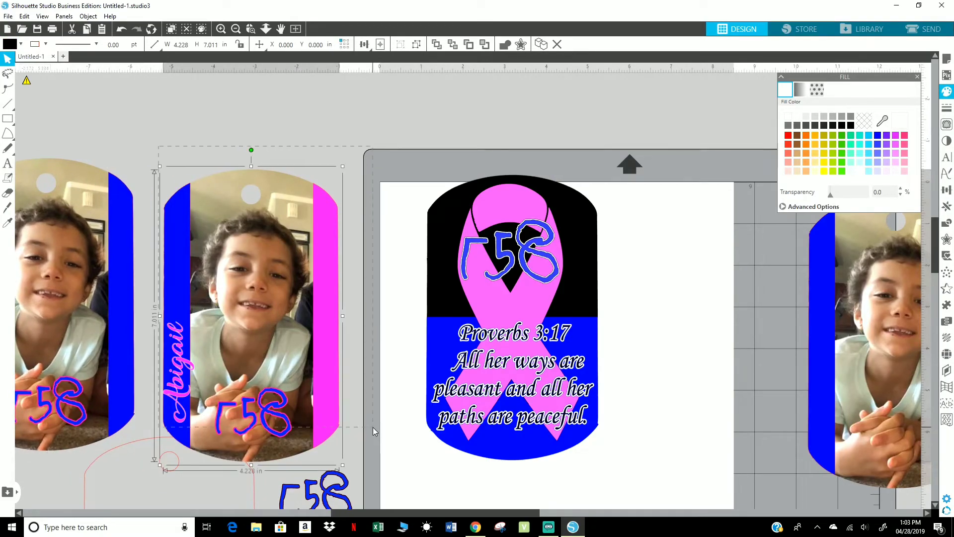
right_click(287, 381)
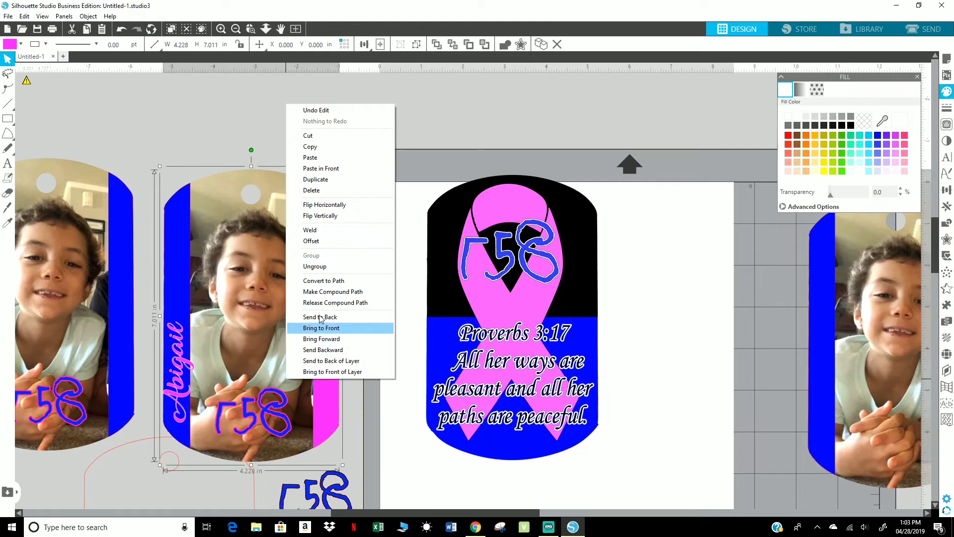
click(310, 146)
drag(310, 254, 399, 247)
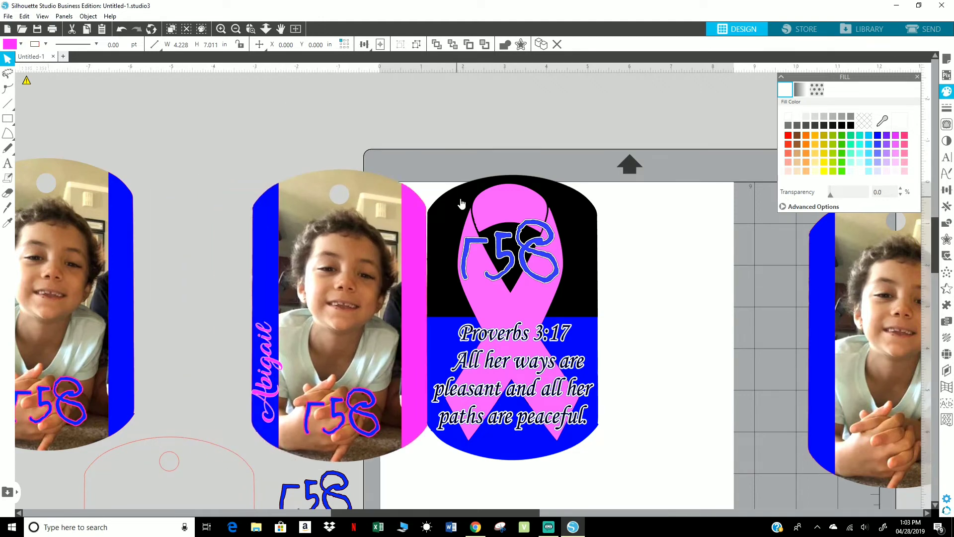
Step: Undo the stray shift of the ungrouped ribbon tag part and the earlier move of the pink-strip photo tag
drag(457, 202, 480, 202)
click(122, 29)
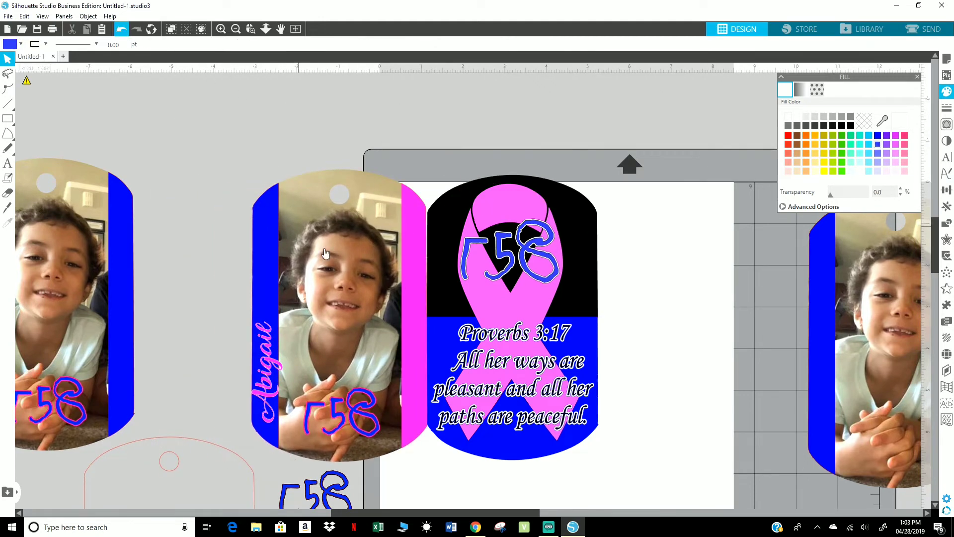
click(122, 29)
click(121, 29)
Step: Select every part of the ribbon tag, including the 758 and the verse, and group them into one object
drag(404, 155, 630, 465)
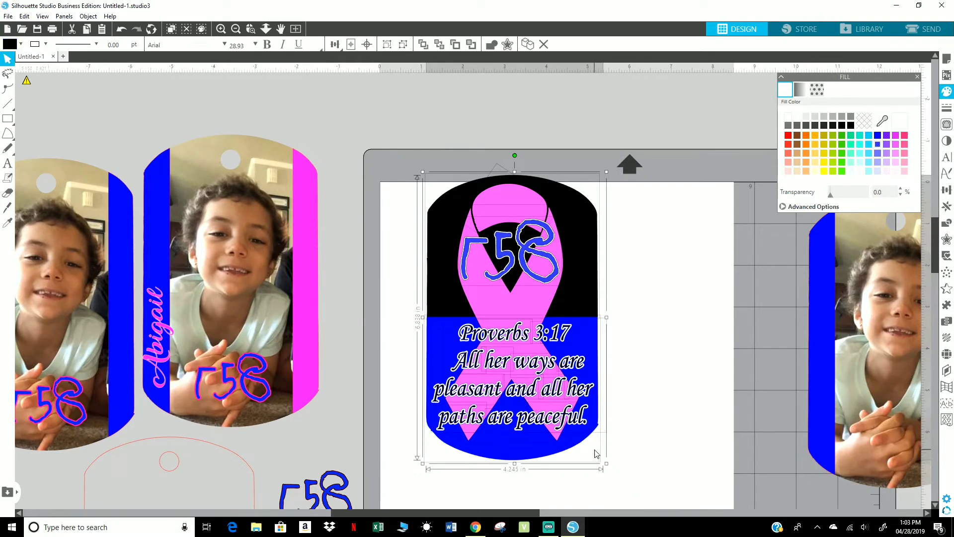
click(638, 491)
click(575, 420)
click(692, 402)
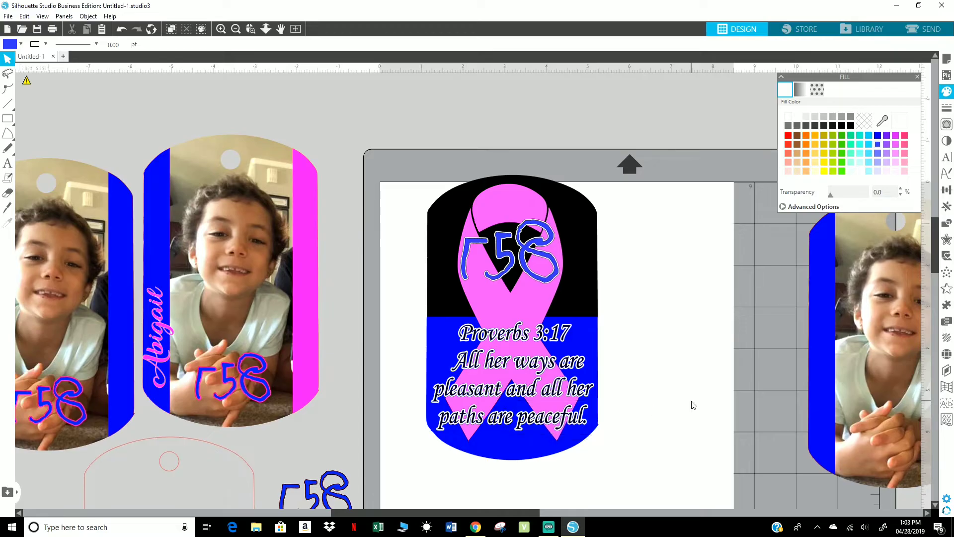
click(583, 416)
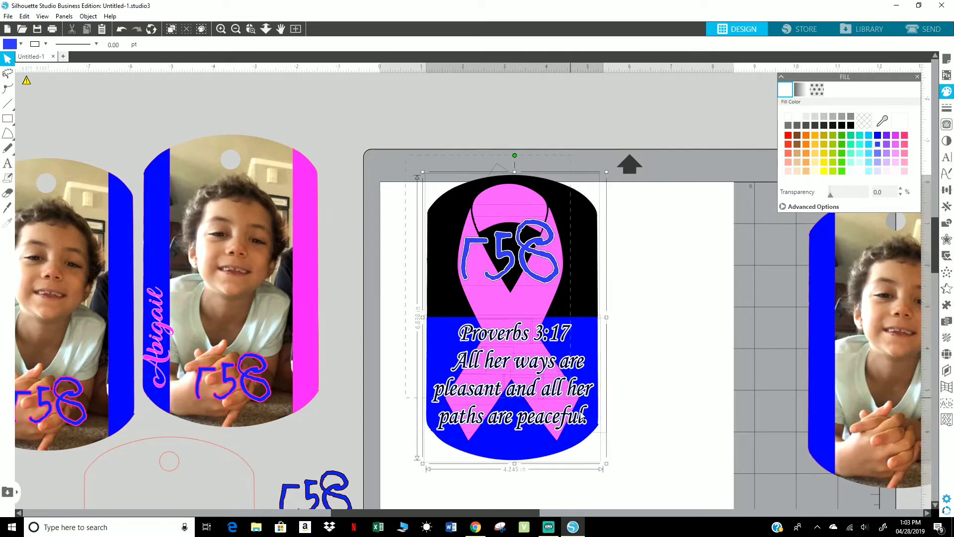
right_click(550, 426)
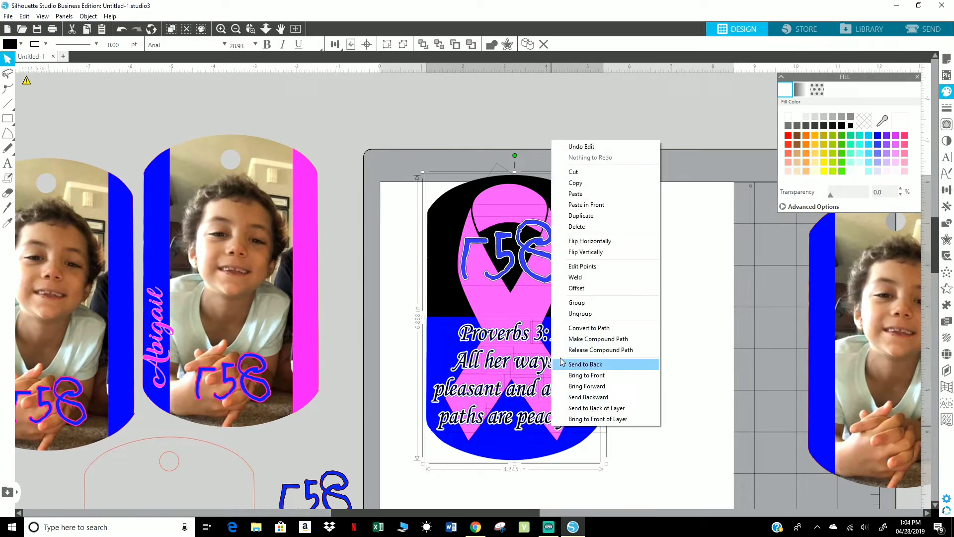
click(575, 303)
Step: Move the grouped ribbon tag near the page's right edge and place the pink-strip photo tag beside it on the left
drag(550, 320, 668, 333)
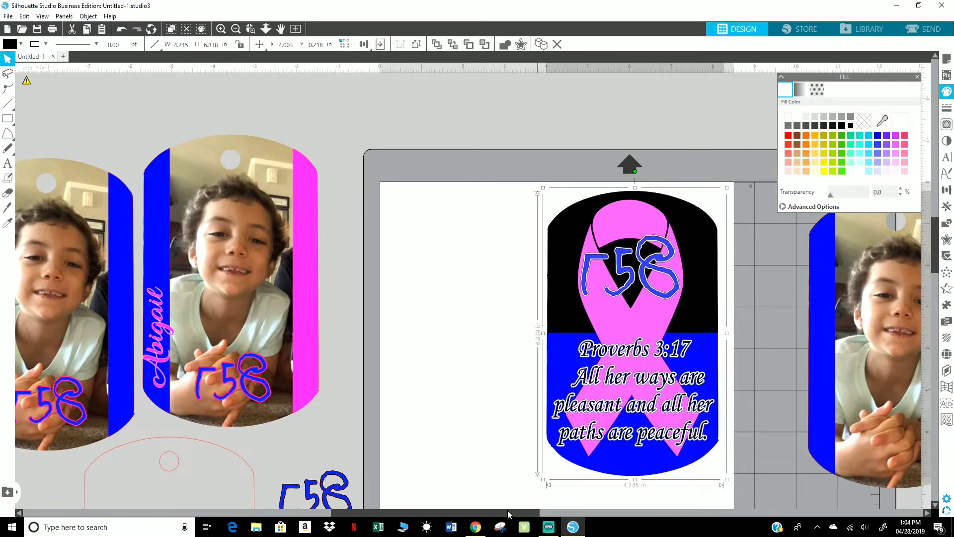
drag(507, 510, 478, 514)
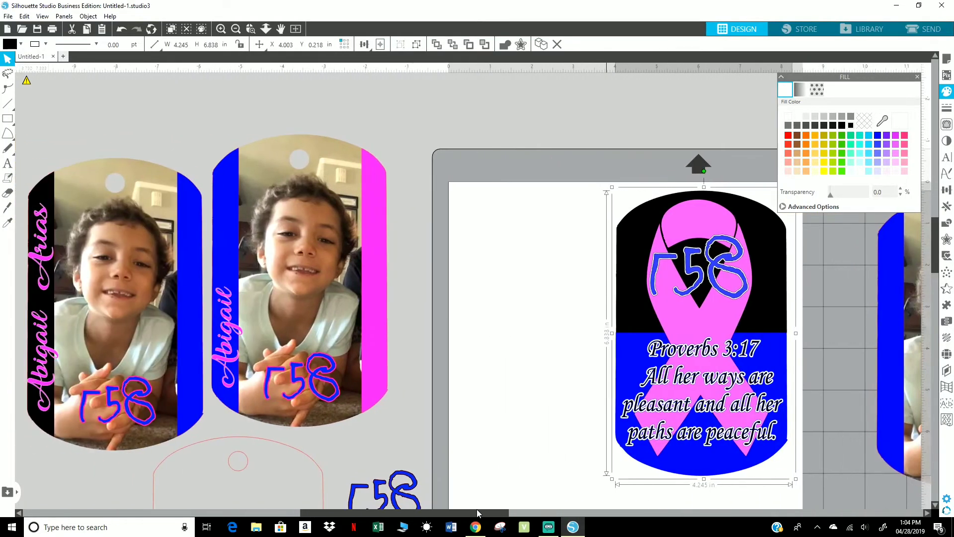
drag(343, 316, 545, 363)
Step: Duplicate the grouped ribbon tag and place the copy off the page, beside the black-and-blue photo tag
click(684, 350)
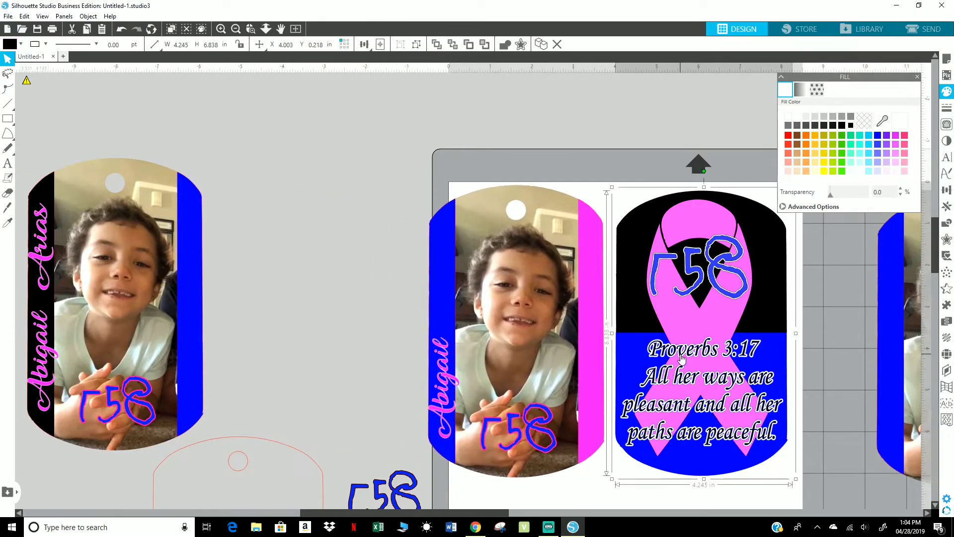
key(e)
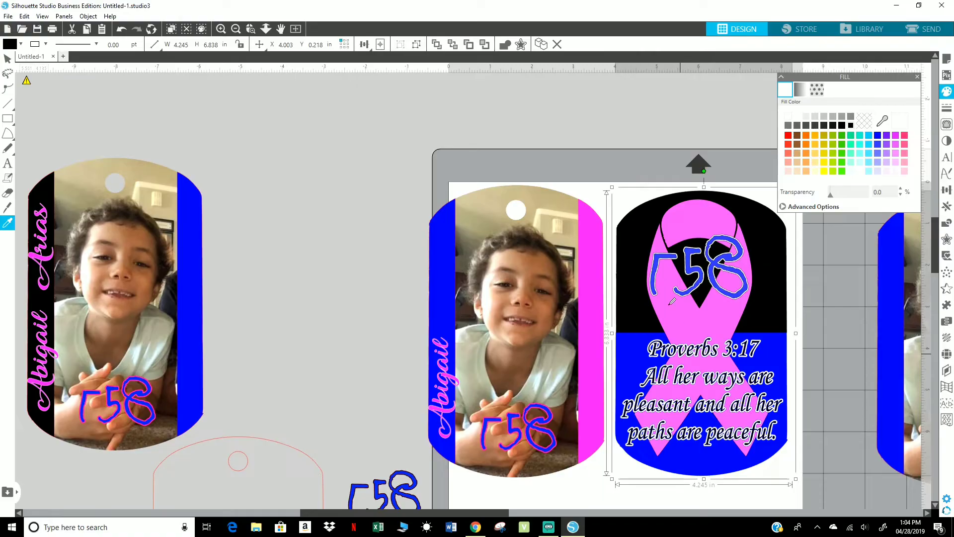
key(ctrl+d)
drag(677, 163, 281, 420)
Step: Move the blank tag outline with the spare 758 and photo off the page, to the right of the unlabelled photo tag
scroll(116, 480, down, 3)
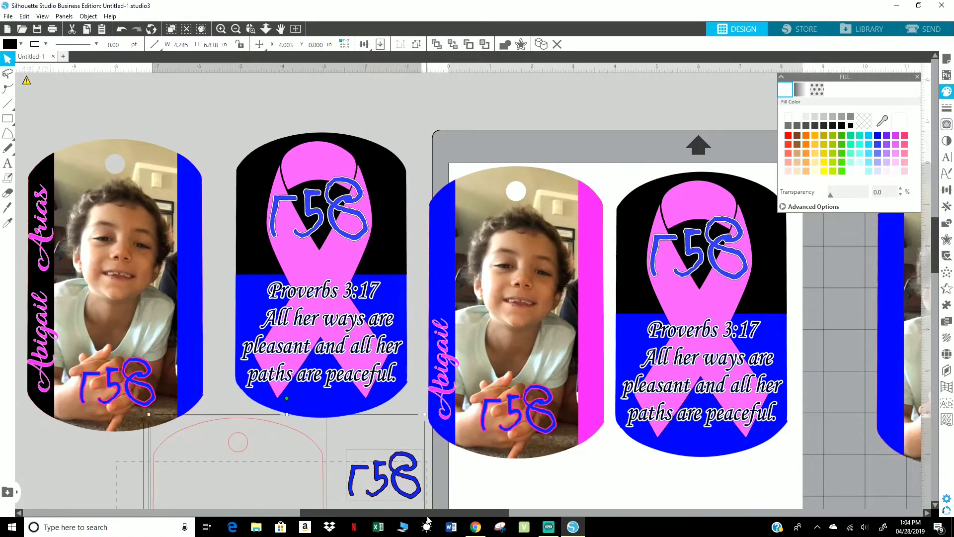
scroll(952, 297, right, 10)
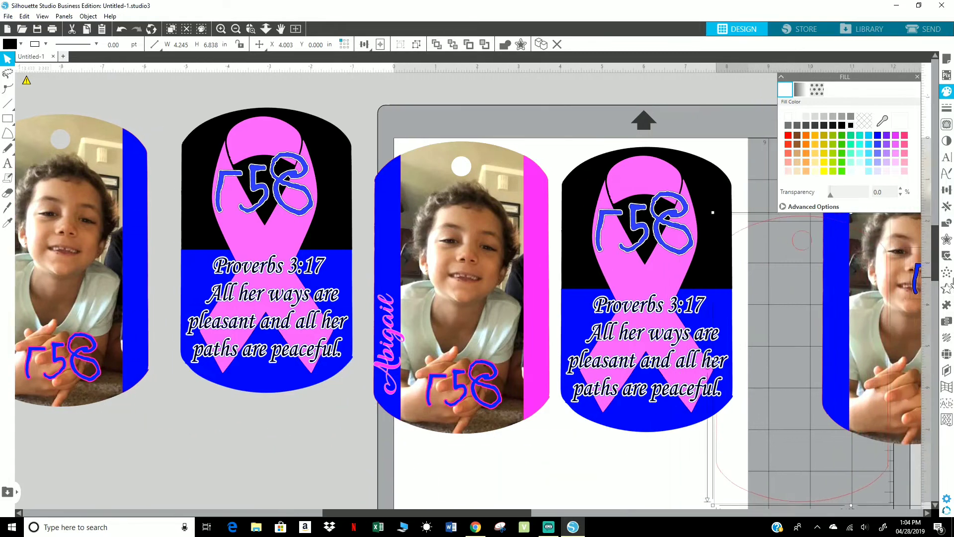
scroll(952, 260, right, 10)
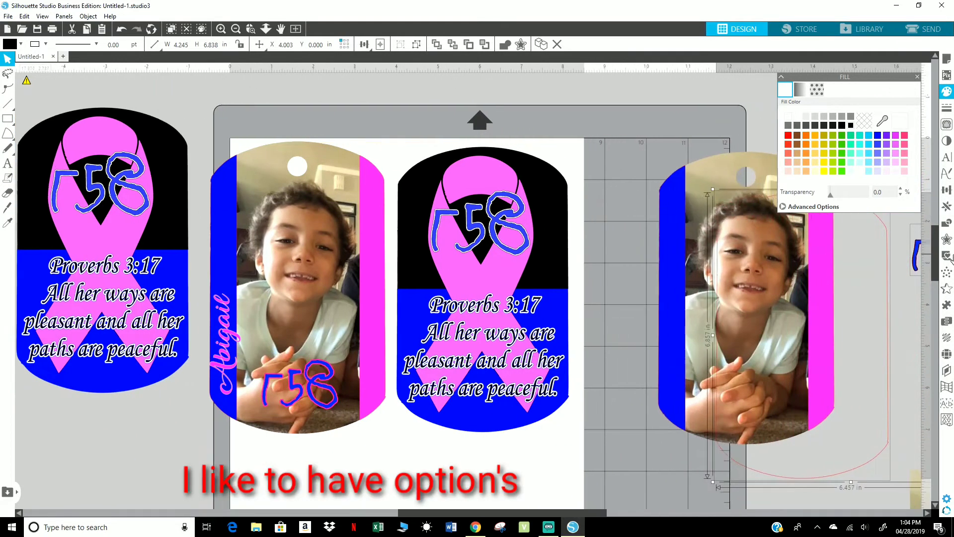
scroll(952, 249, right, 3)
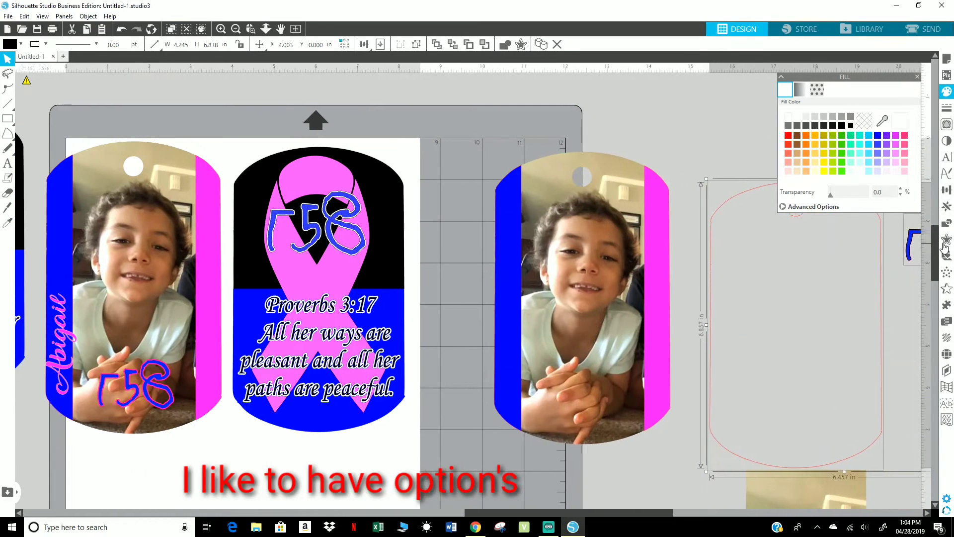
drag(745, 488, 883, 273)
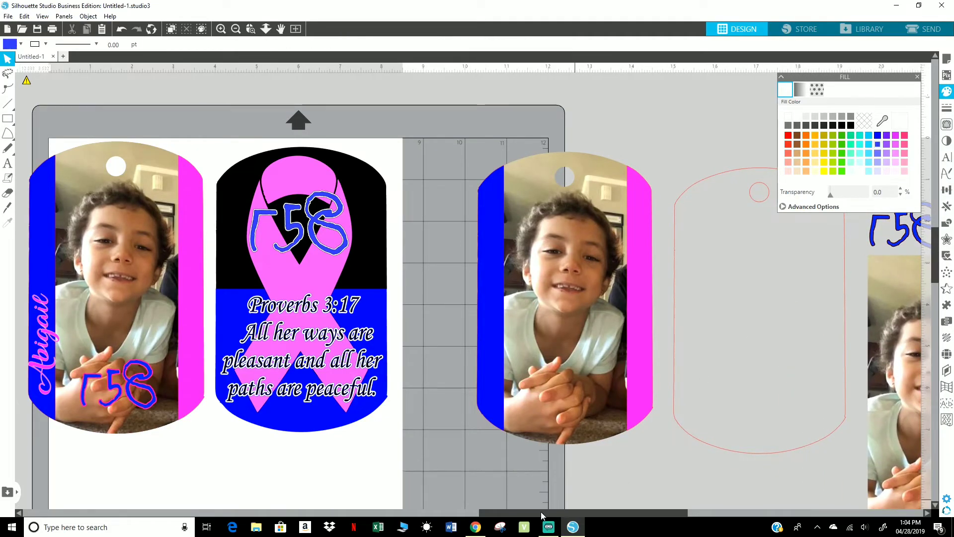
drag(552, 517, 363, 517)
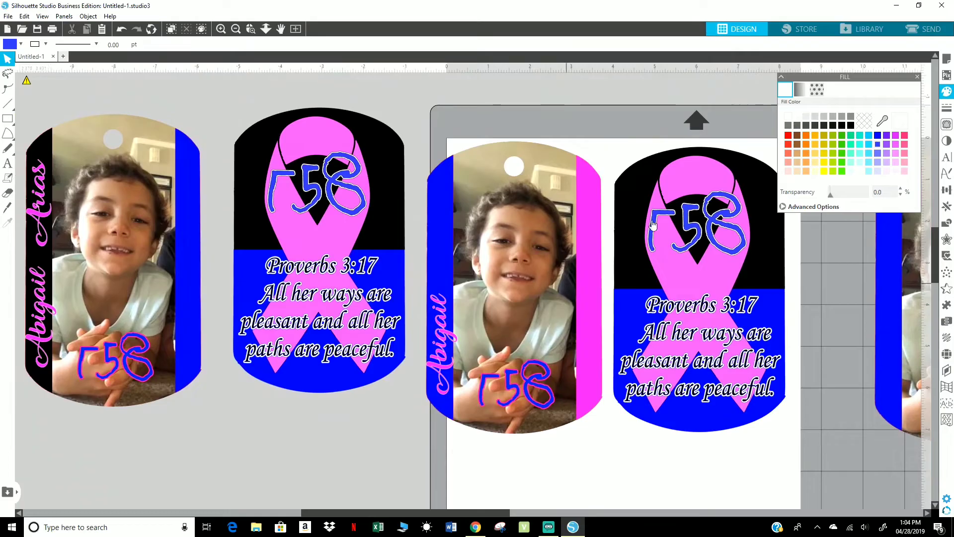
Step: Set the ribbon copy right against the black-and-blue photo tag and shift both level with the pair on the page
click(917, 77)
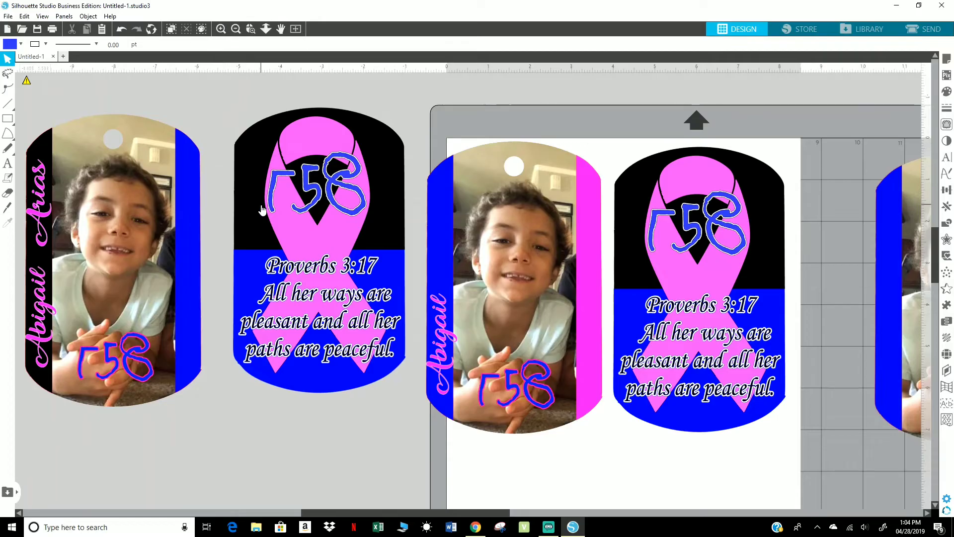
drag(262, 209, 232, 221)
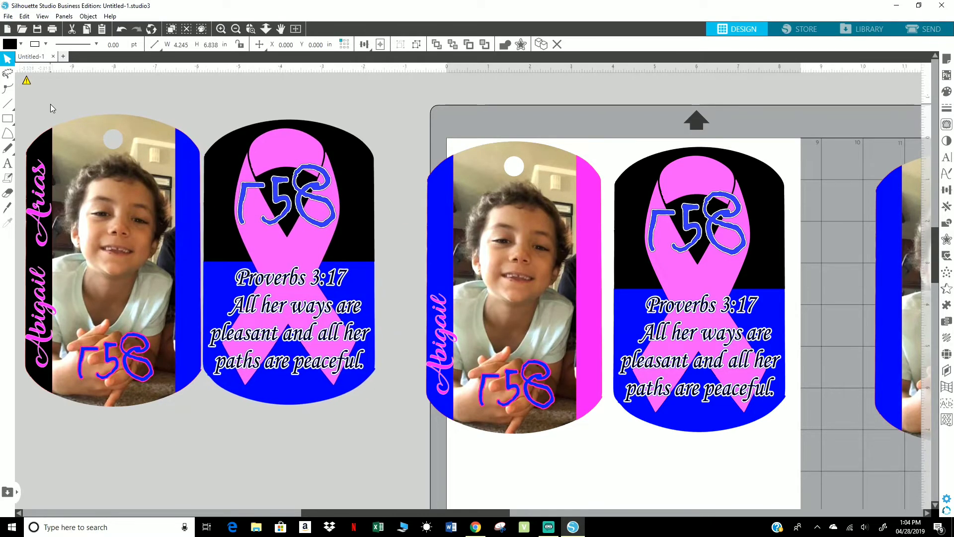
click(98, 155)
shift+click(270, 300)
drag(269, 301, 298, 328)
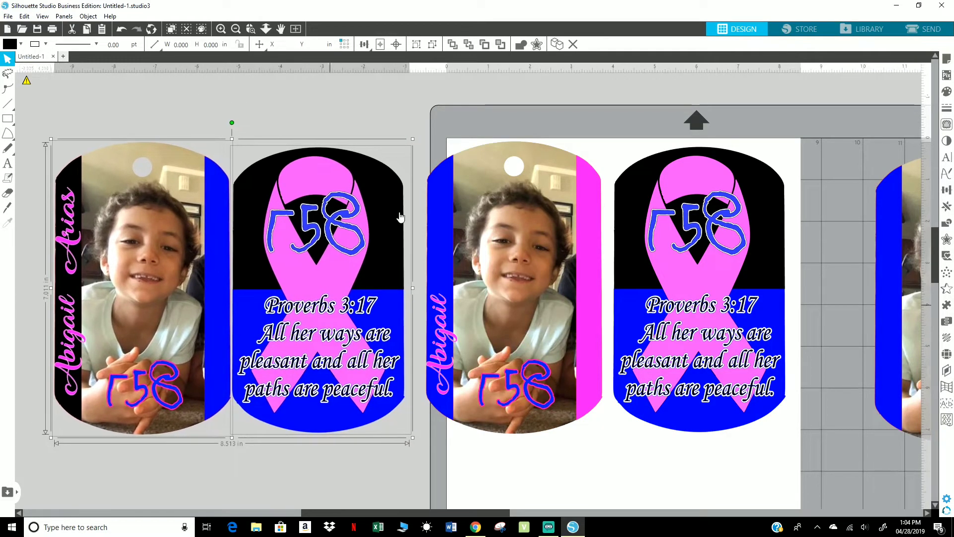
click(438, 112)
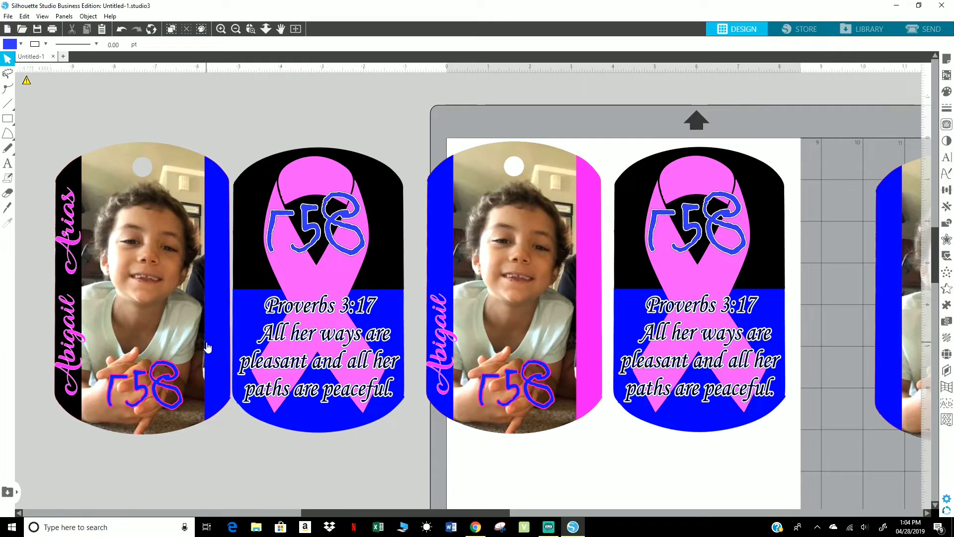
Step: Ungroup the ribbon tag copy beside the black-and-blue photo tag and nudge its 758 slightly down and to the right
click(327, 234)
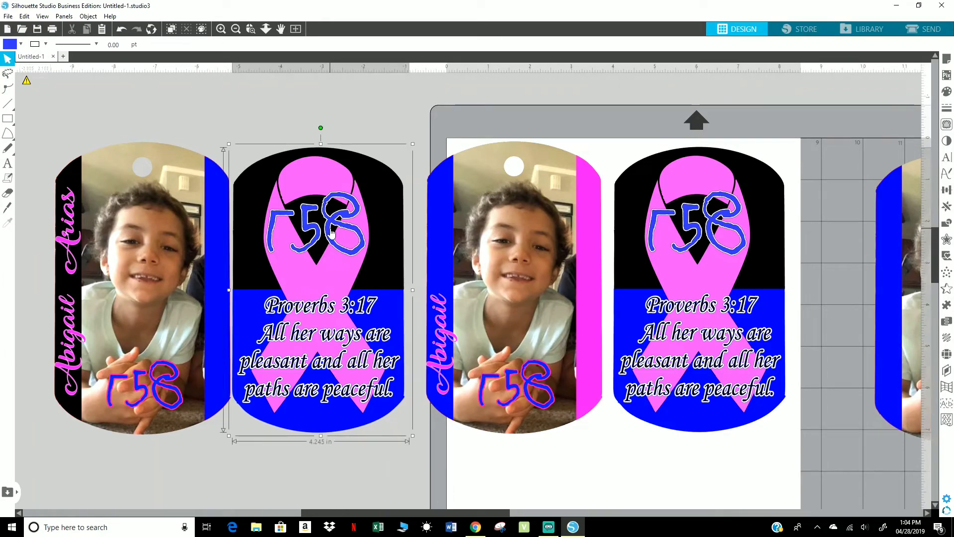
right_click(330, 229)
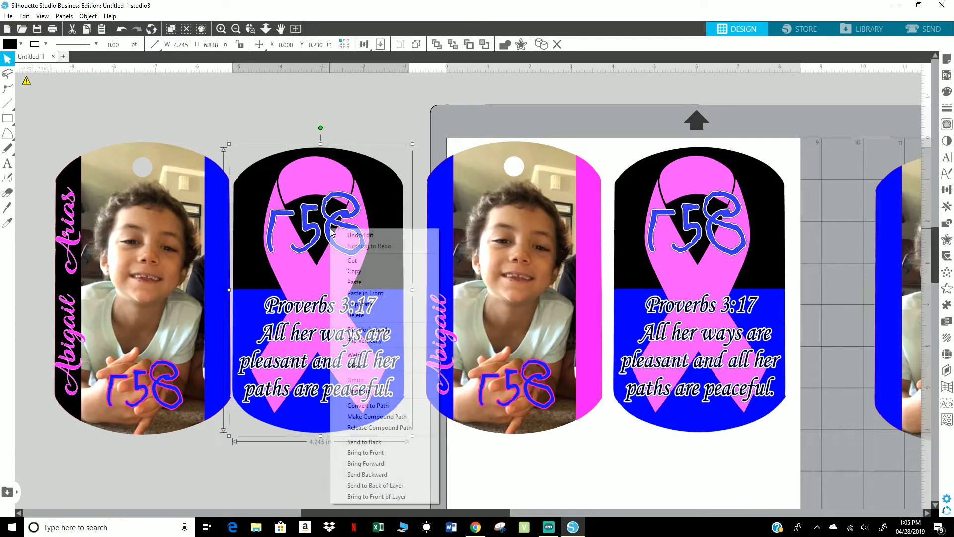
click(359, 391)
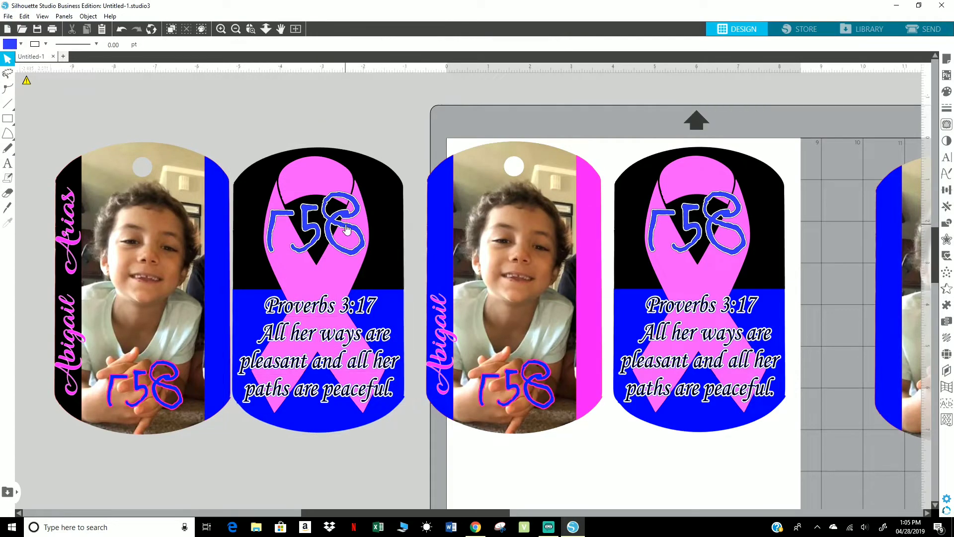
drag(346, 229, 348, 234)
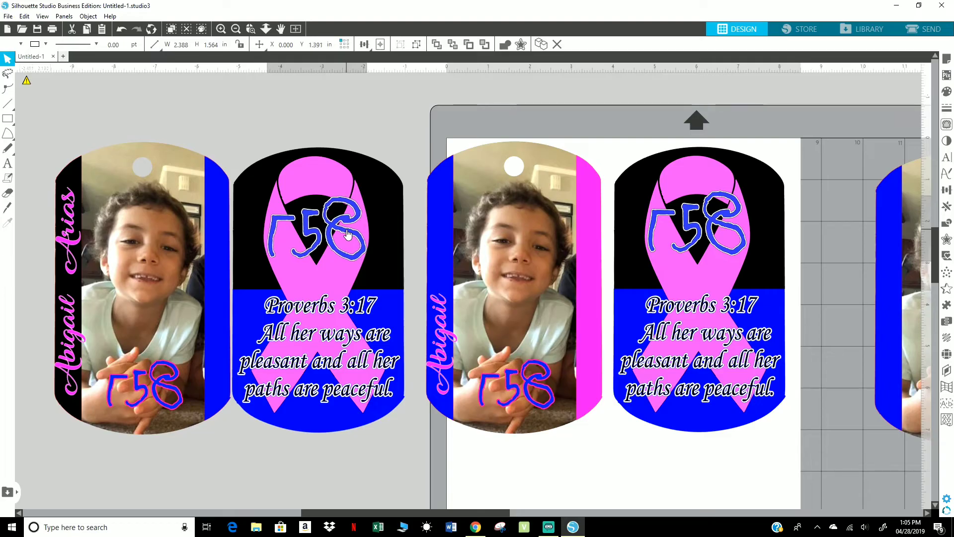
click(362, 140)
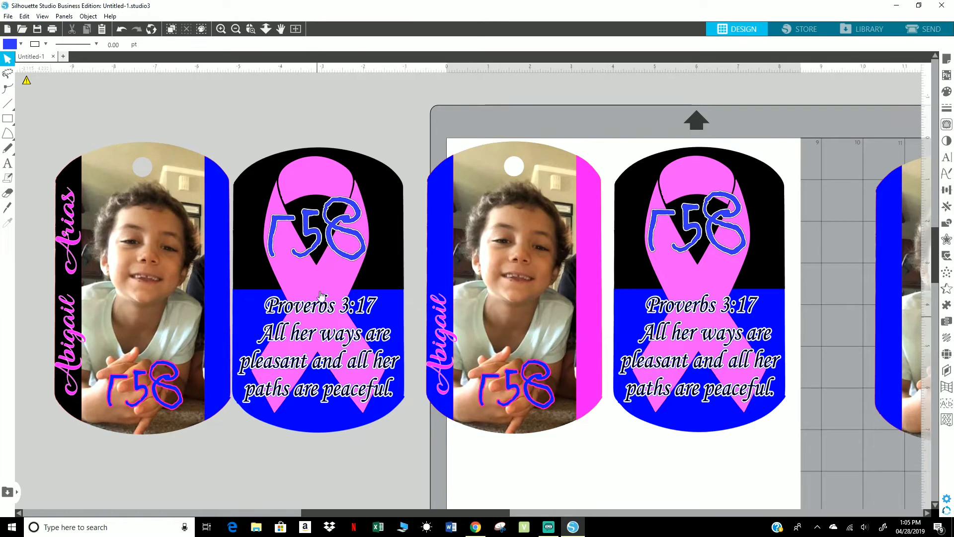
Step: Try ungrouping the 758 on the ribbon tag copy and filling its blue digits with black
click(331, 238)
right_click(330, 235)
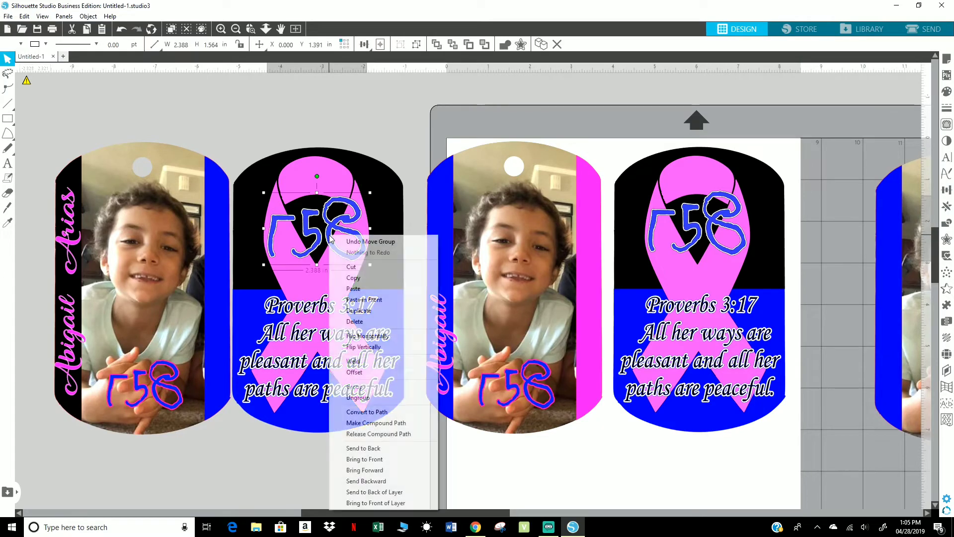
click(357, 397)
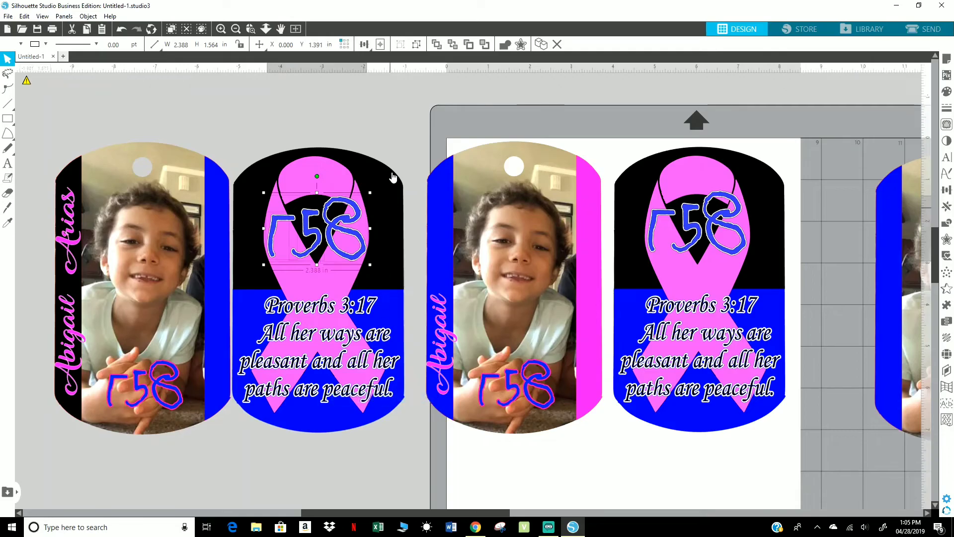
click(393, 156)
click(362, 237)
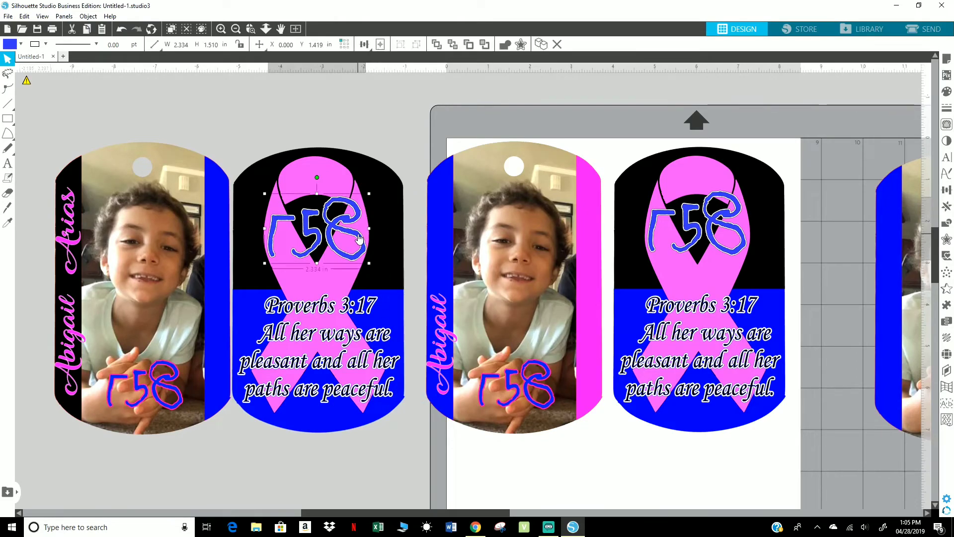
click(946, 91)
click(851, 125)
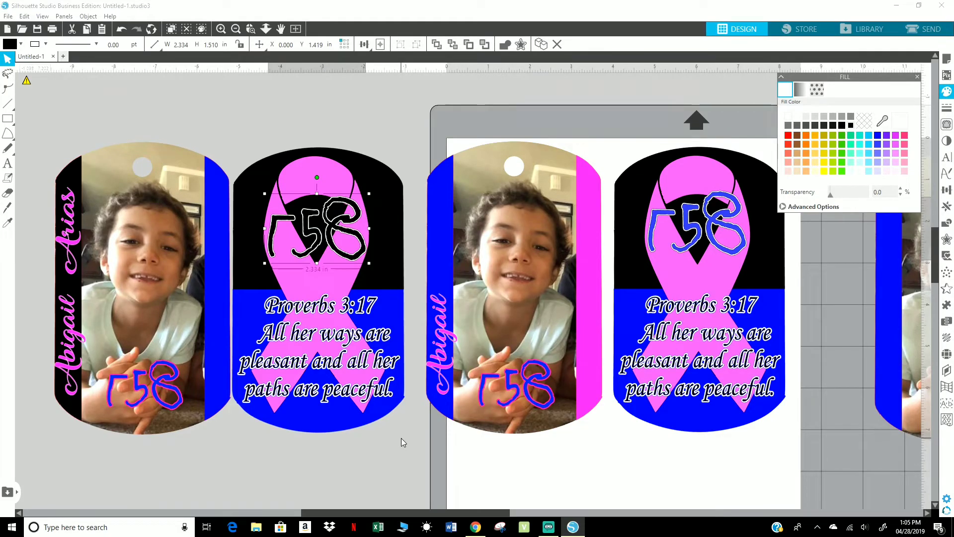
click(122, 31)
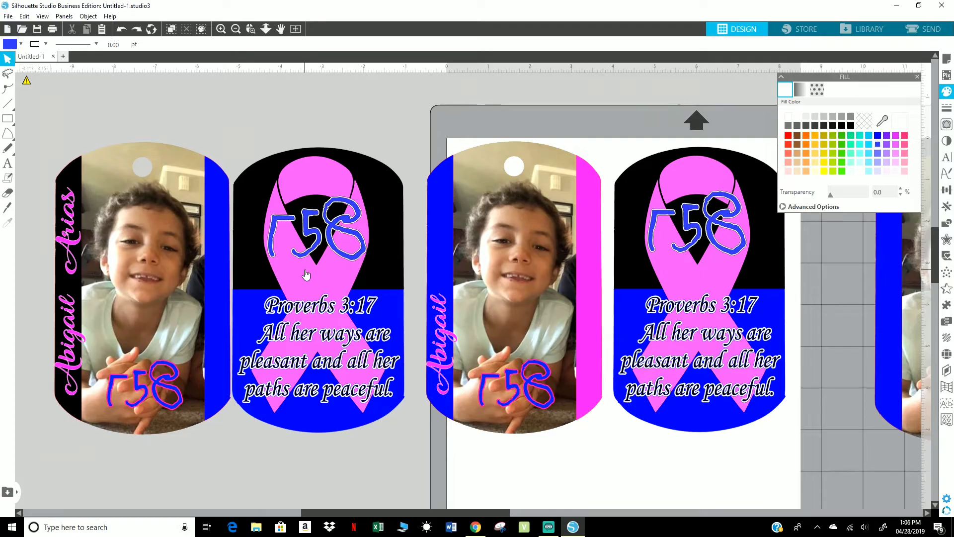
Step: Ungroup the black-and-blue photo tag and try a blue fill on the pink border of its 8
click(170, 385)
right_click(172, 383)
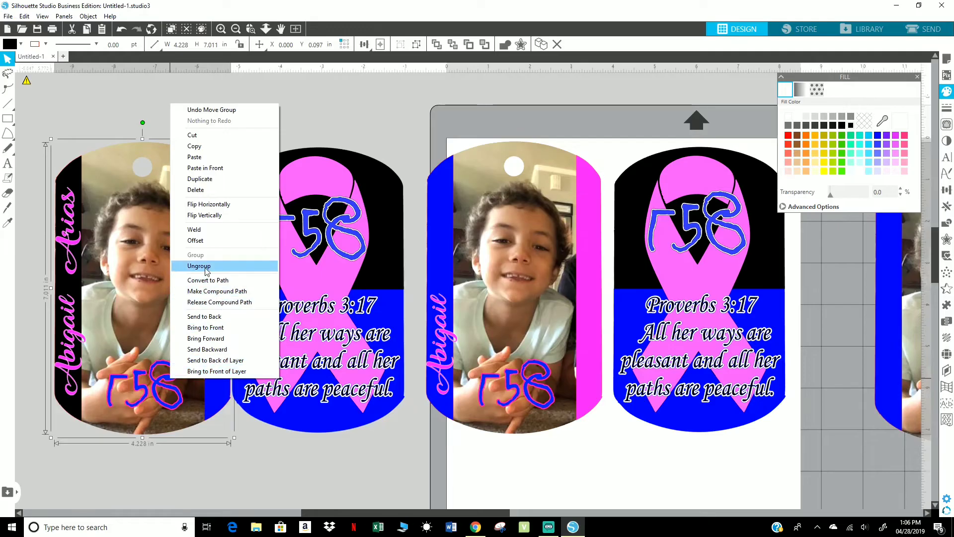
click(216, 280)
click(174, 385)
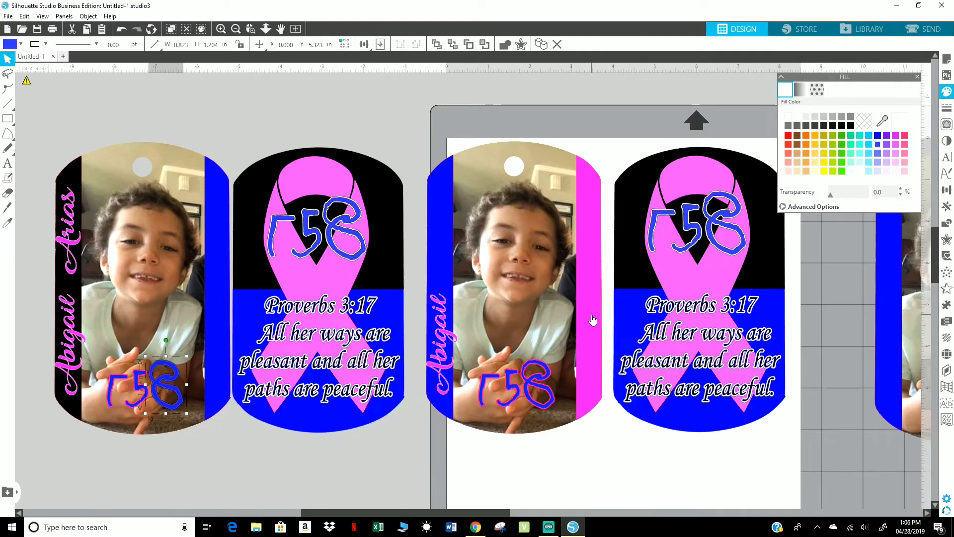
click(121, 29)
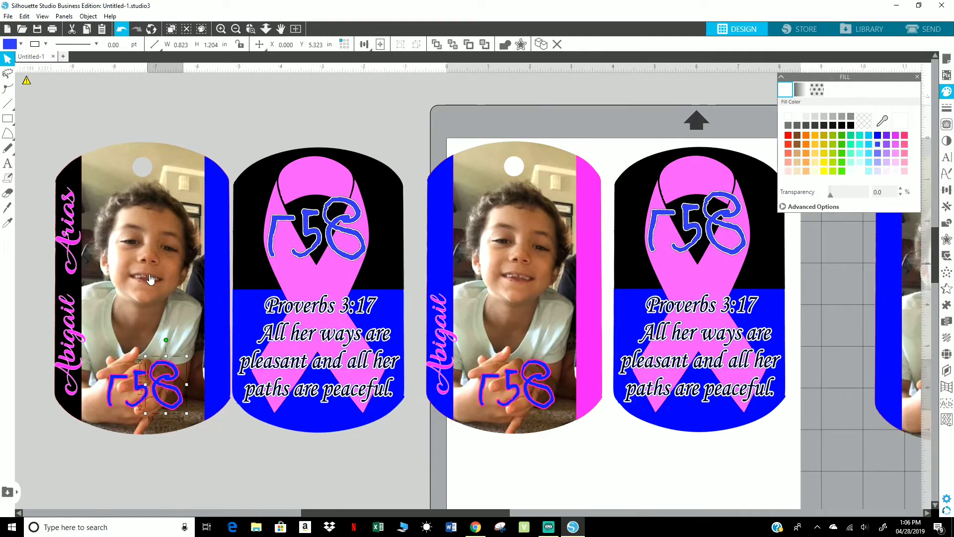
Step: Duplicate the blue 758 from the black-and-blue photo tag and place the copy in the empty area below the tags
click(117, 381)
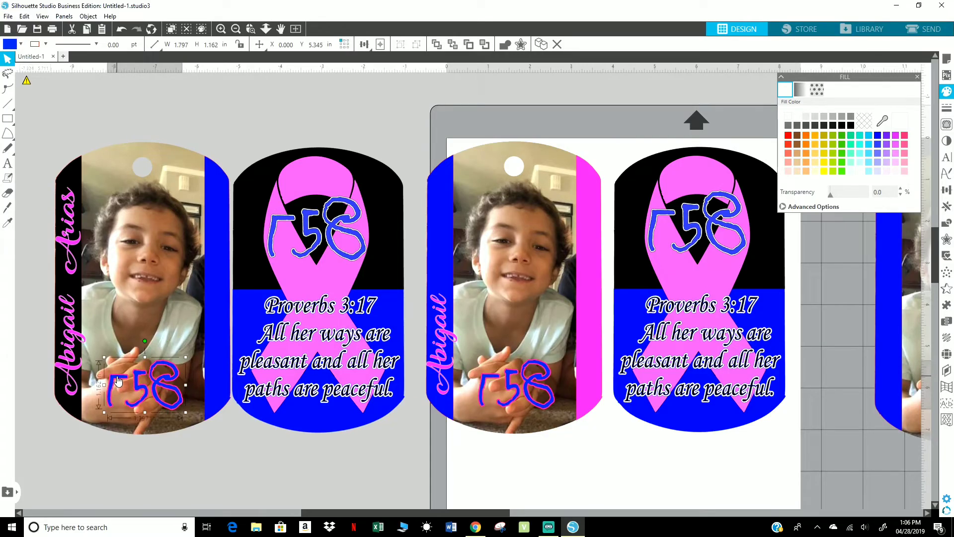
key(ctrl+d)
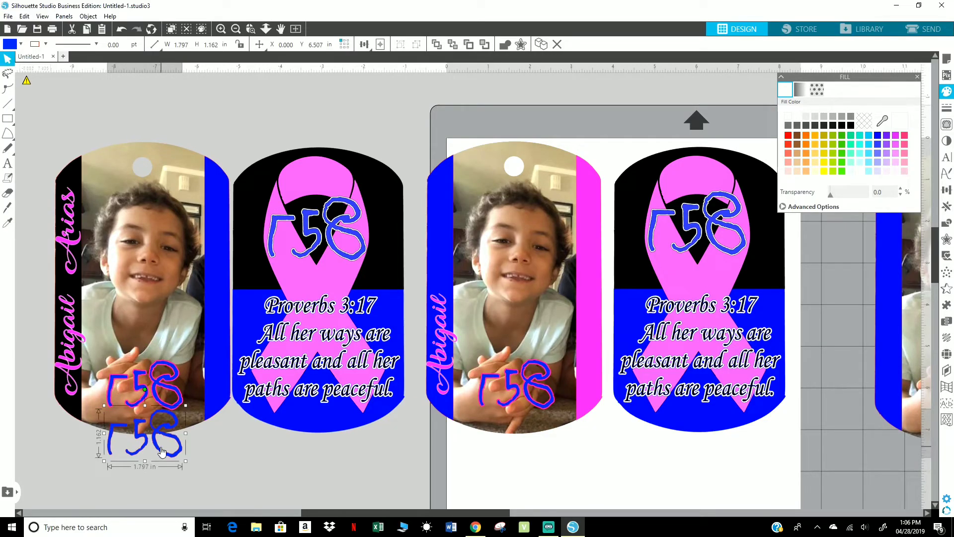
drag(161, 451, 254, 492)
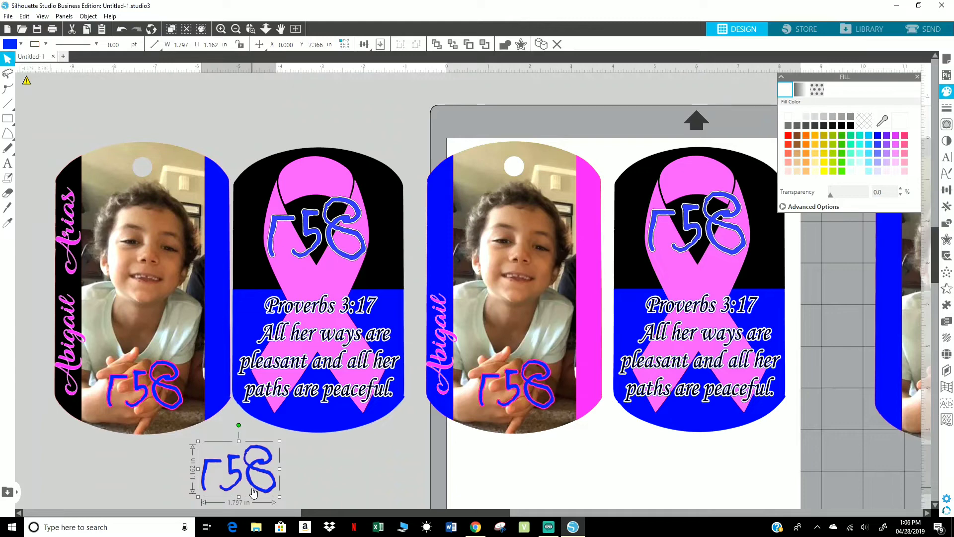
Step: Try a sampled blue fill on the pink border of the 8 on the black-and-blue photo tag, then undo it
key(Escape)
click(179, 394)
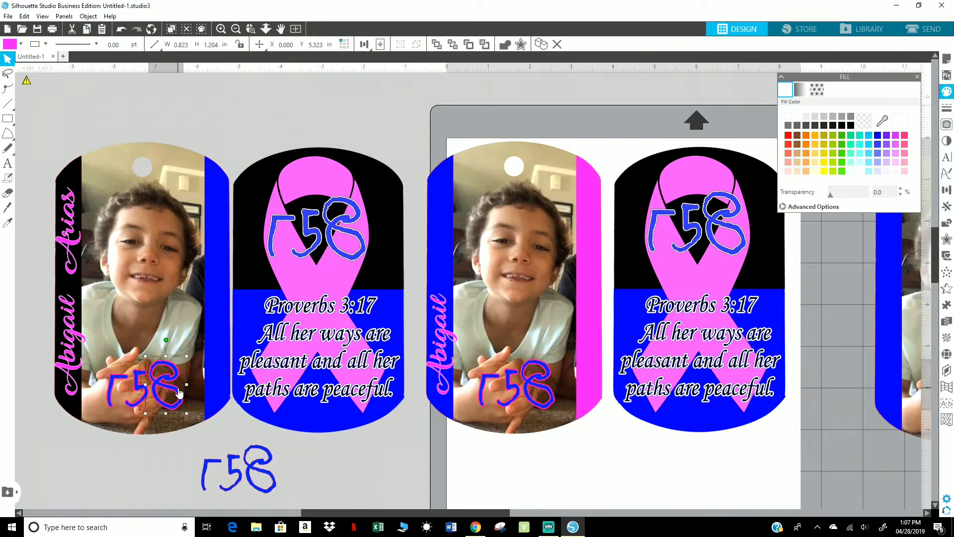
key(i)
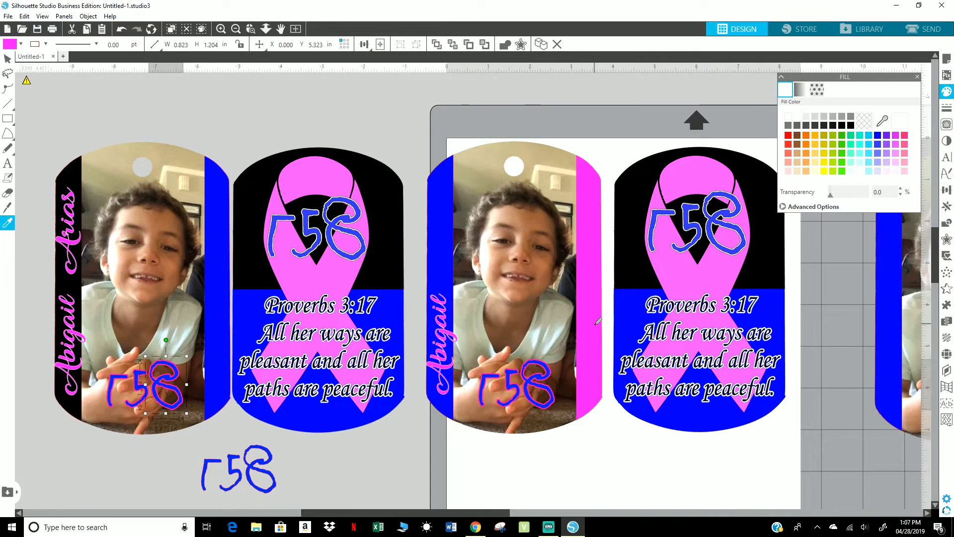
click(595, 329)
key(v)
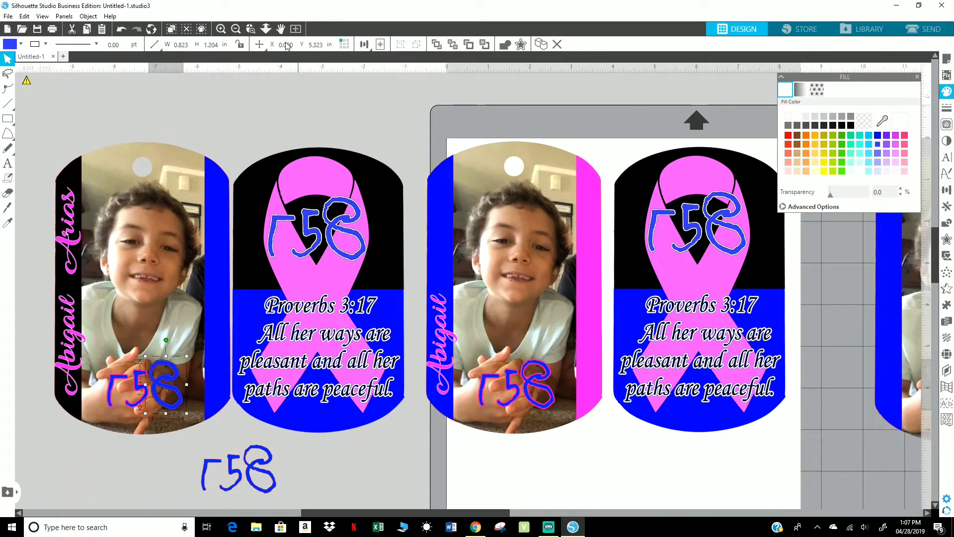
click(119, 31)
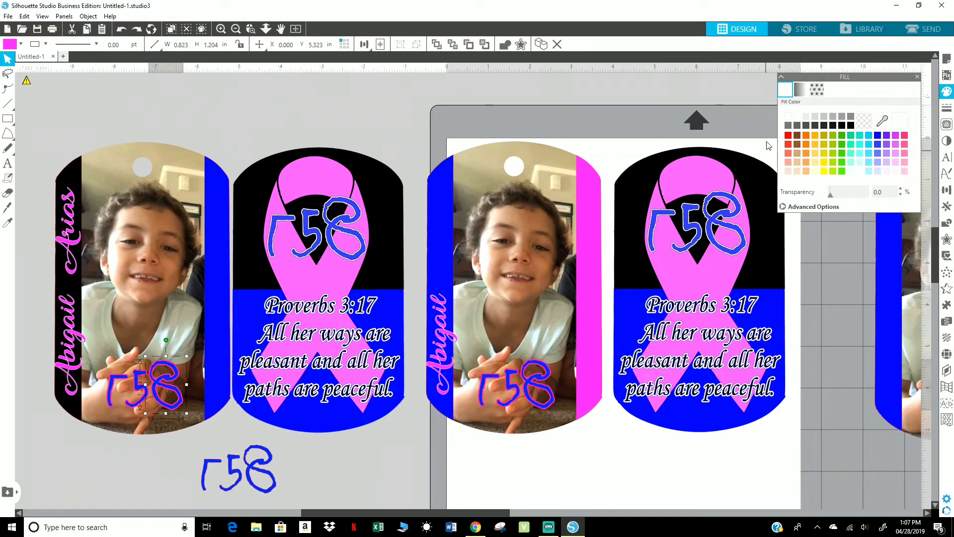
Step: Fill the borders of the 8 and the 5 on the black-and-blue photo tag with white and match the line colour
click(787, 124)
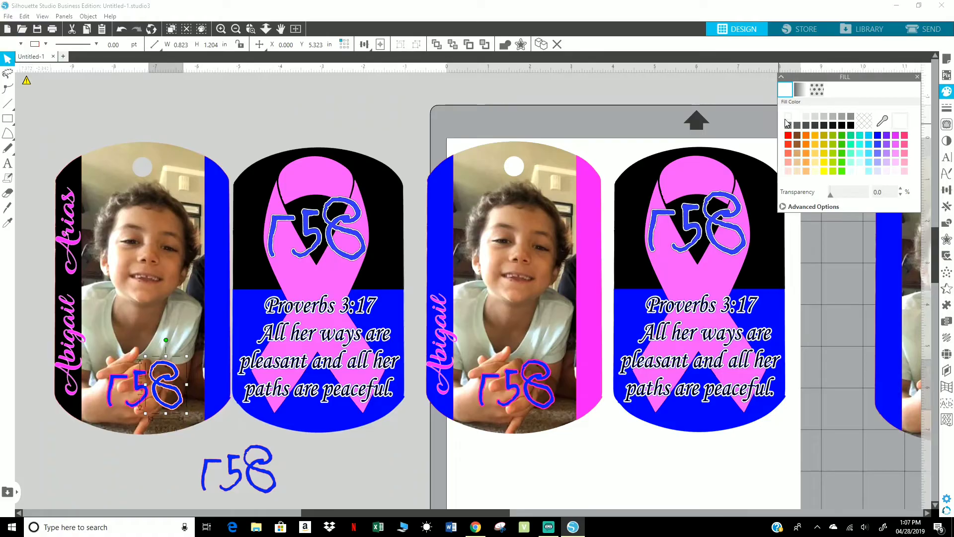
click(46, 45)
click(35, 62)
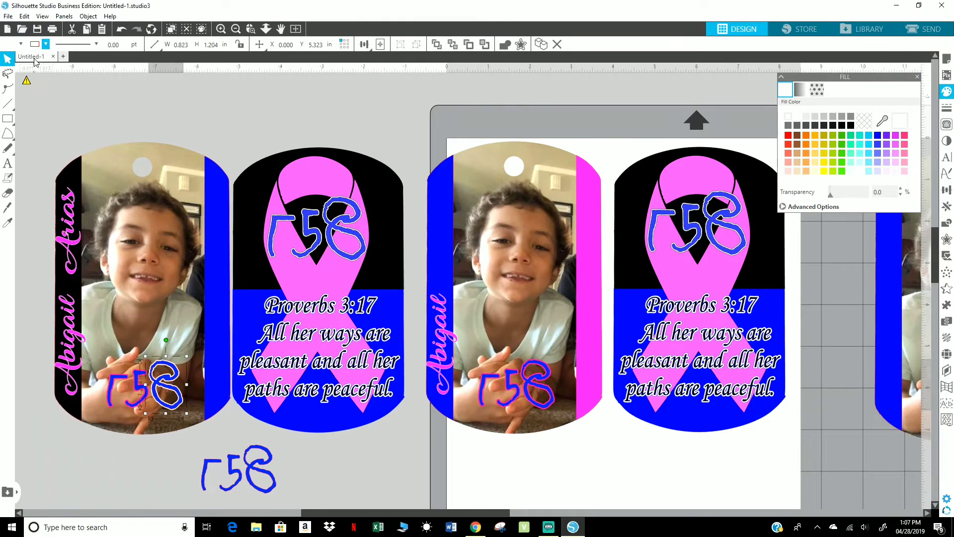
click(137, 385)
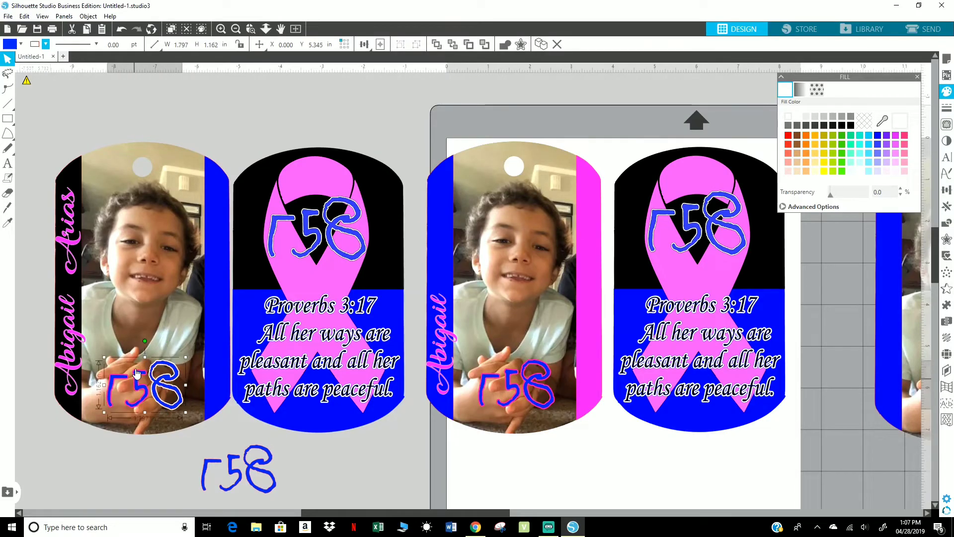
click(139, 381)
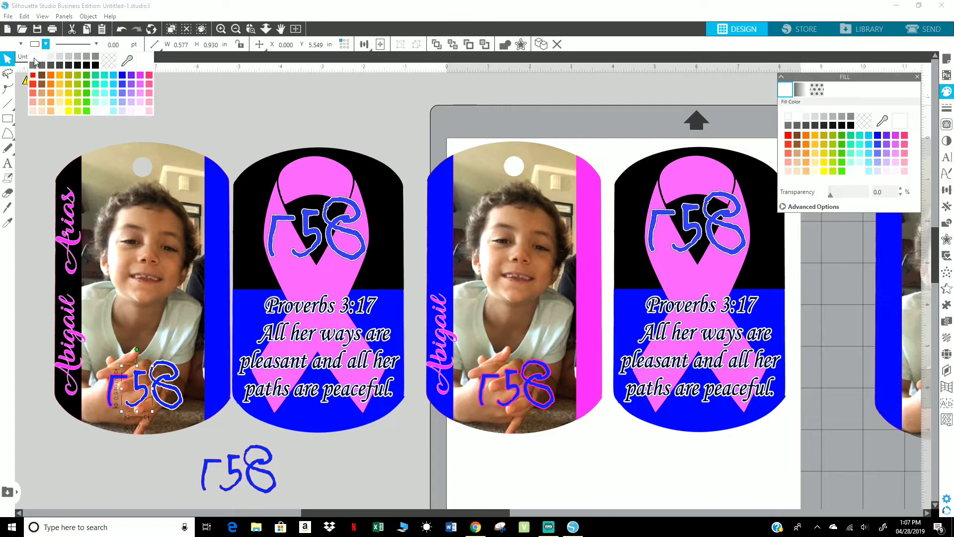
Step: Fill the pink border of the 7 on the black-and-blue photo tag with white
click(112, 380)
click(113, 379)
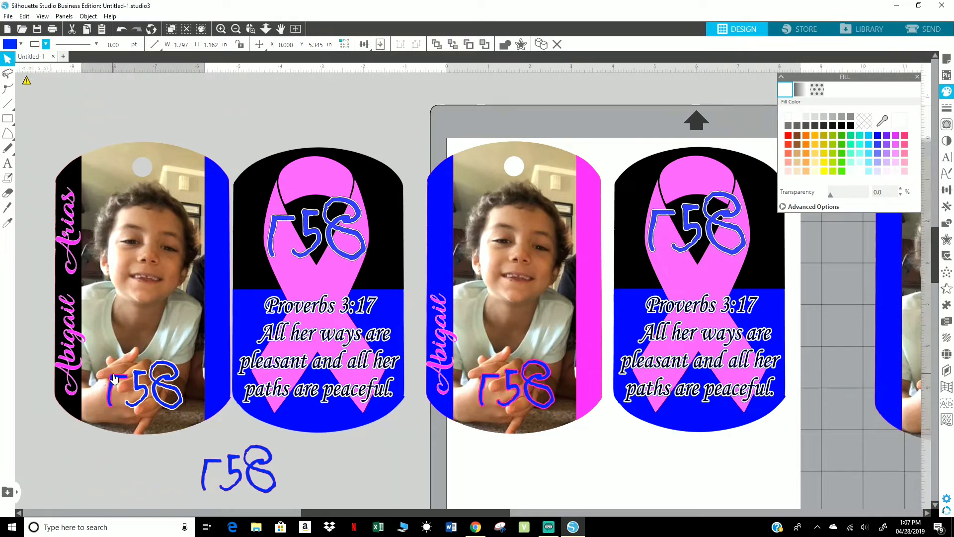
click(115, 379)
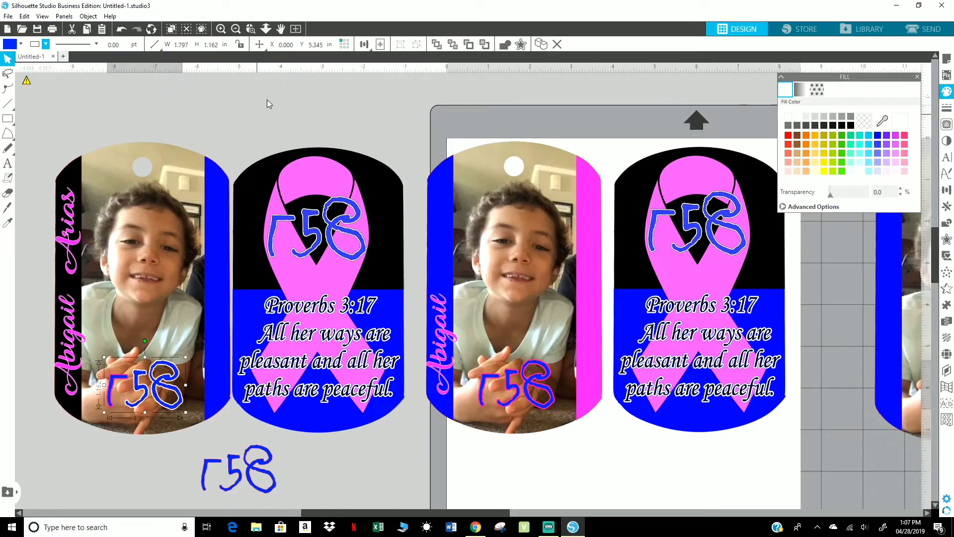
click(221, 28)
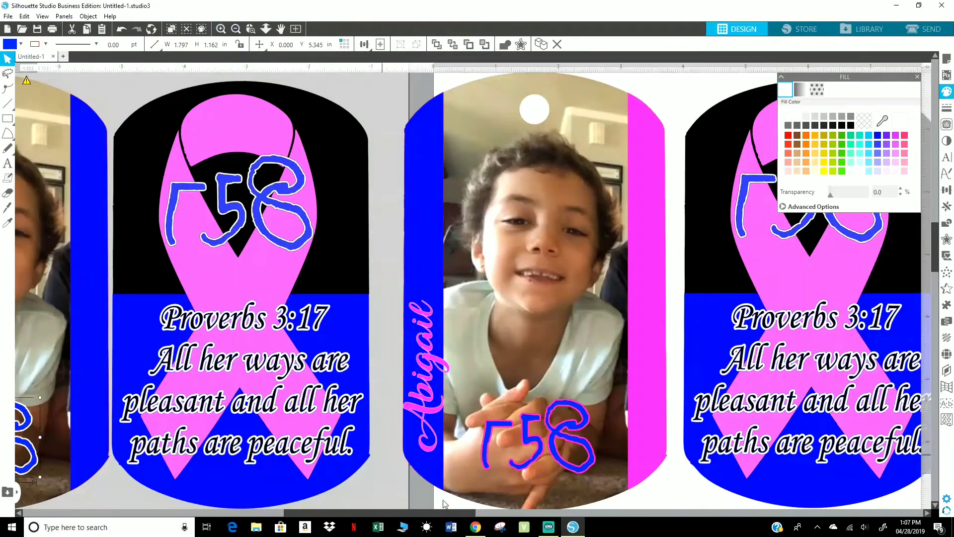
drag(469, 514, 288, 513)
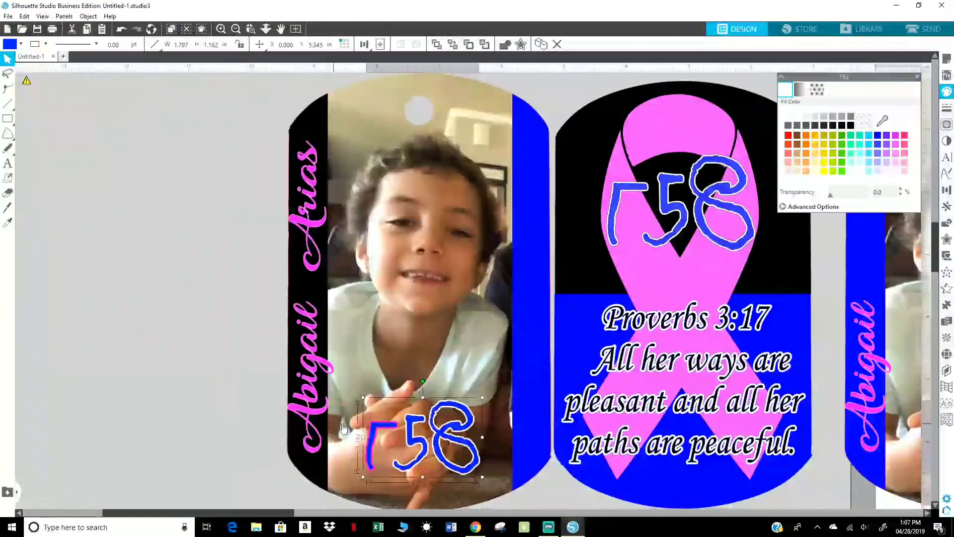
click(381, 433)
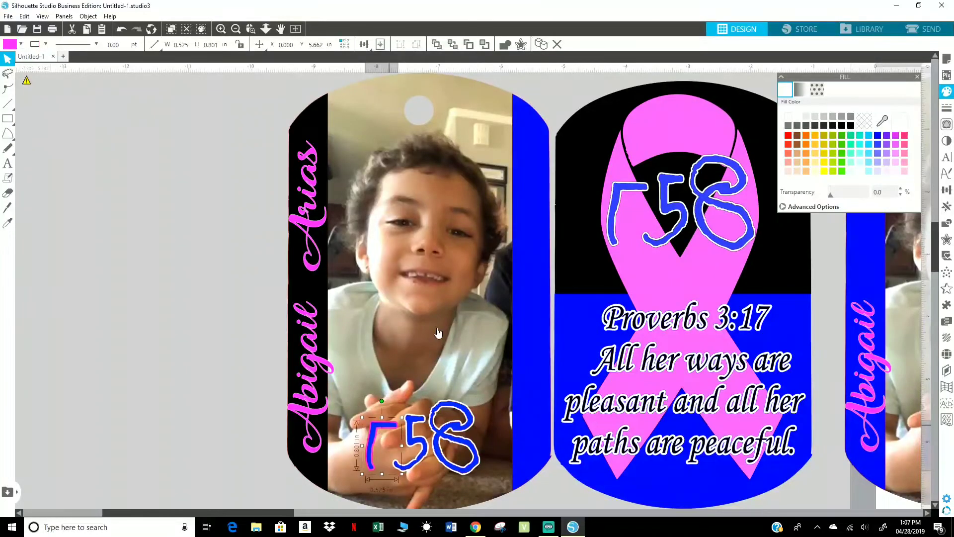
click(789, 122)
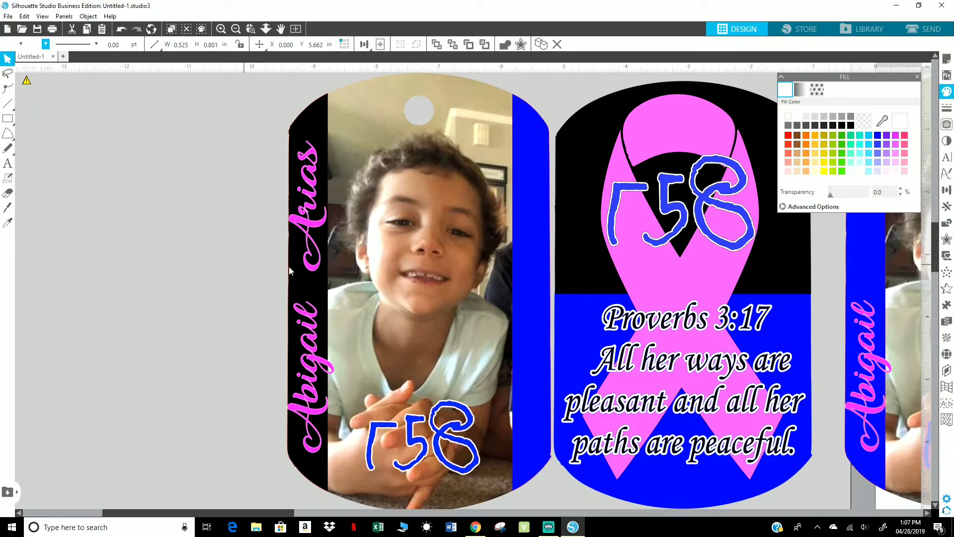
click(357, 282)
Step: Recolour the blue 758 digits on the black-and-blue photo tag with the pink sampled from its vertical name lettering
scroll(435, 304, down, 2)
scroll(435, 304, down, 1)
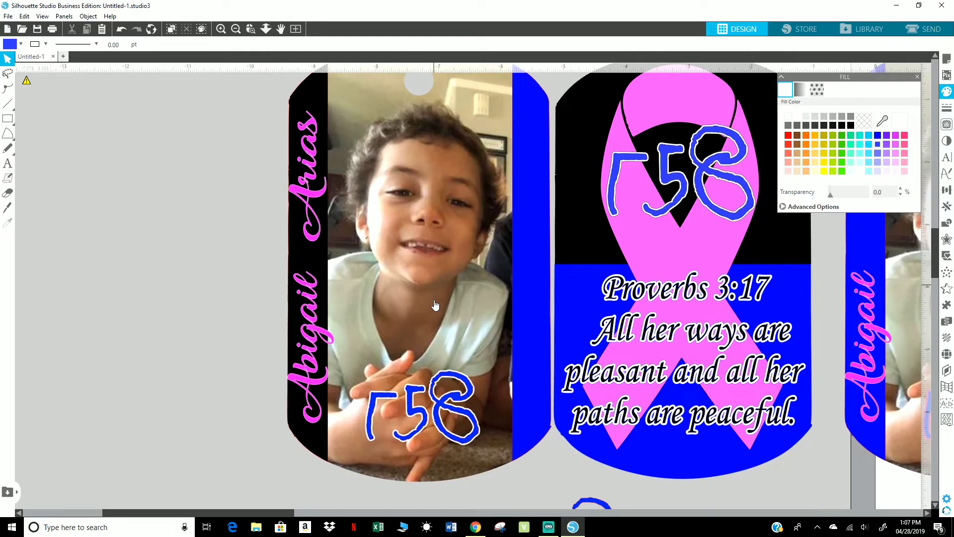
click(466, 400)
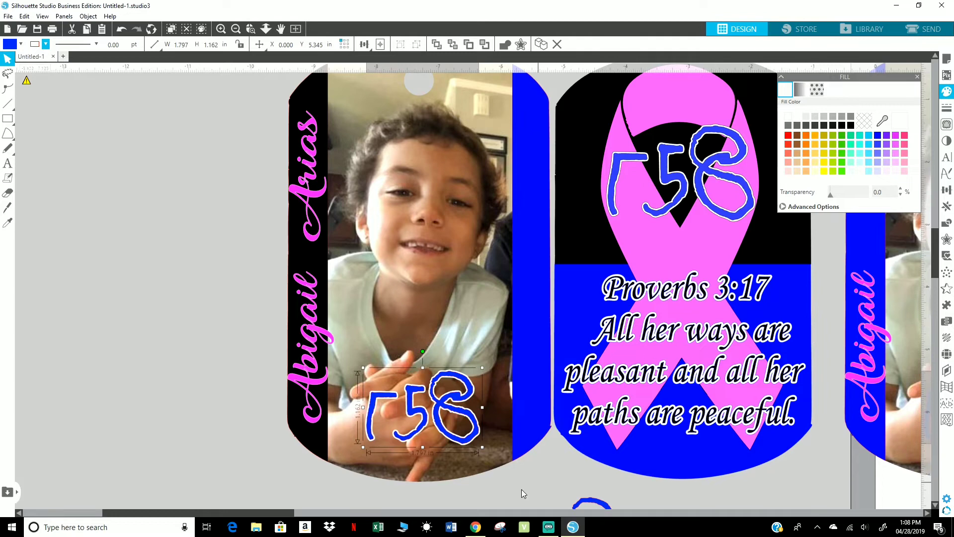
click(236, 28)
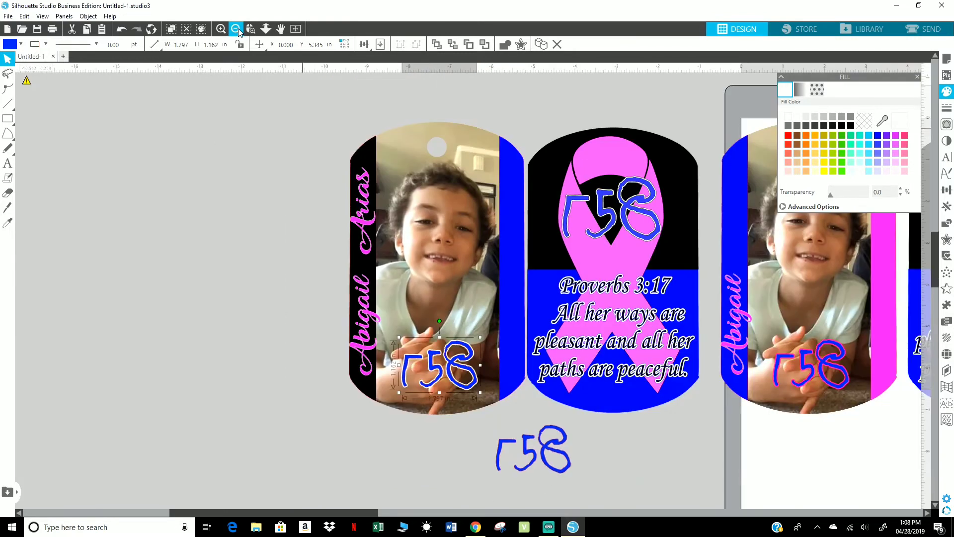
key(i)
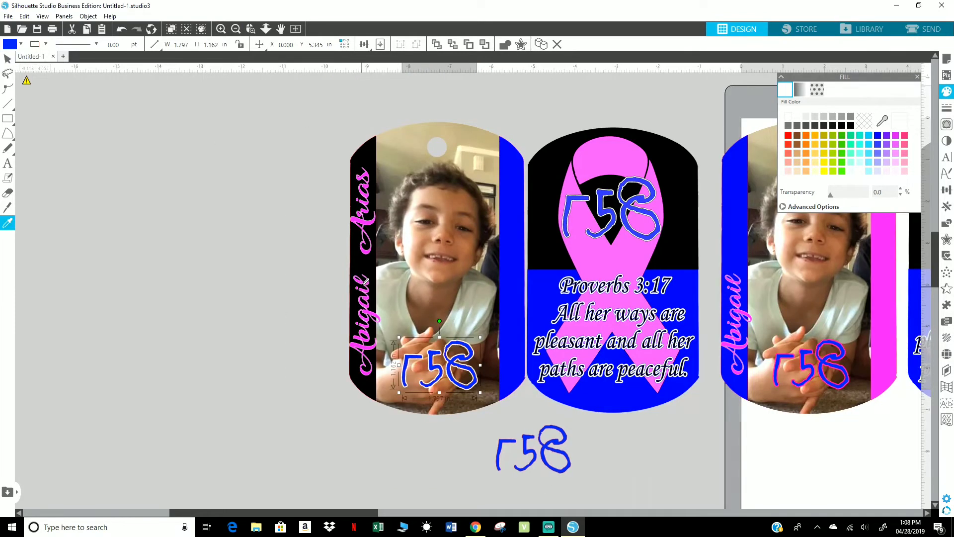
click(365, 280)
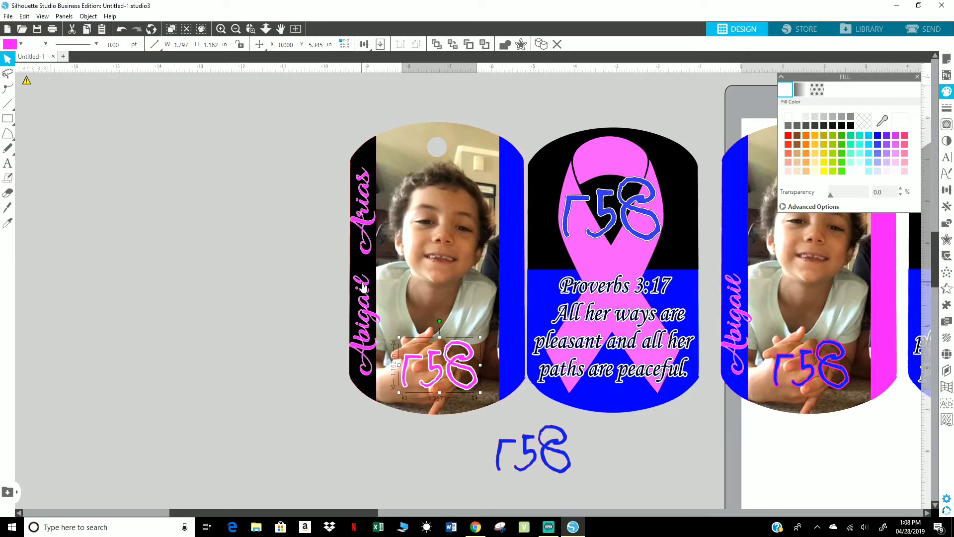
Step: Move the spare blue 758 onto the page, into the empty area below the ribbon tag
click(552, 455)
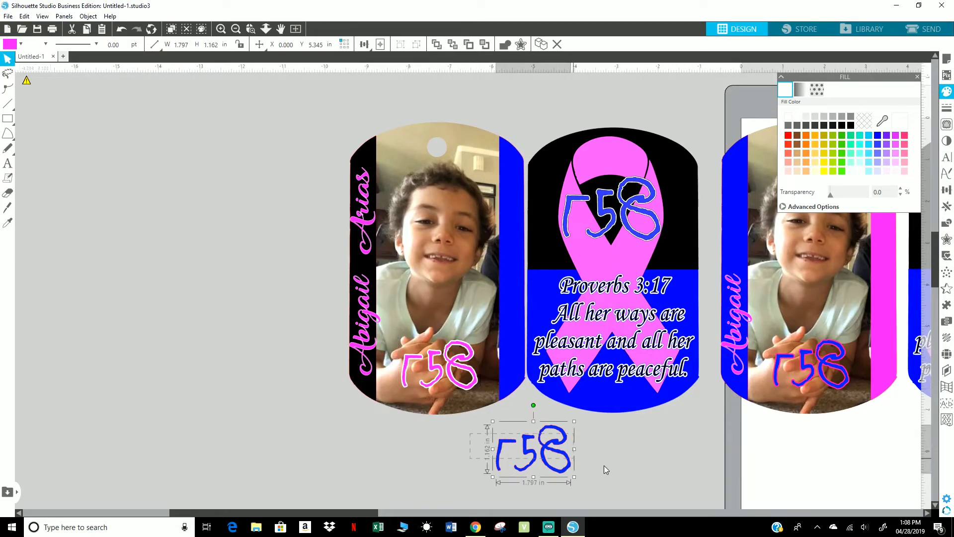
mouse_move(556, 457)
mouse_down()
mouse_move(877, 490)
mouse_move(768, 355)
mouse_up()
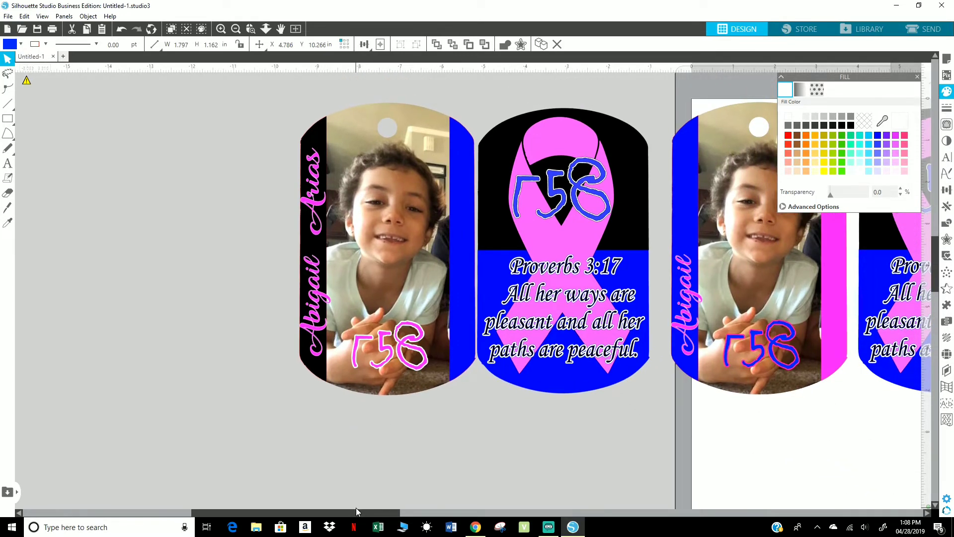
drag(356, 512, 428, 515)
scroll(309, 403, up, 1)
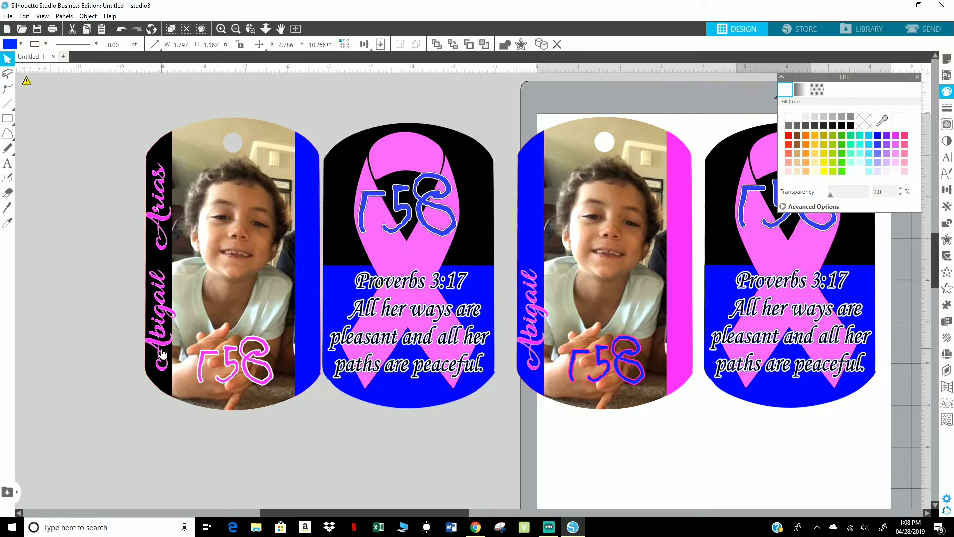
Step: Try black and blue fills on the white border of the 8 on the black-and-blue photo tag, then undo them
click(270, 351)
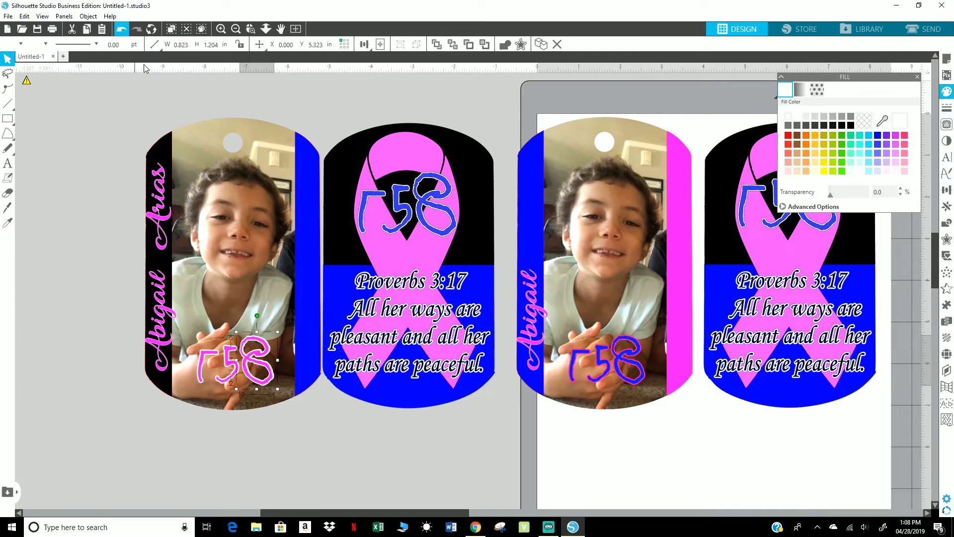
scroll(199, 249, down, 1)
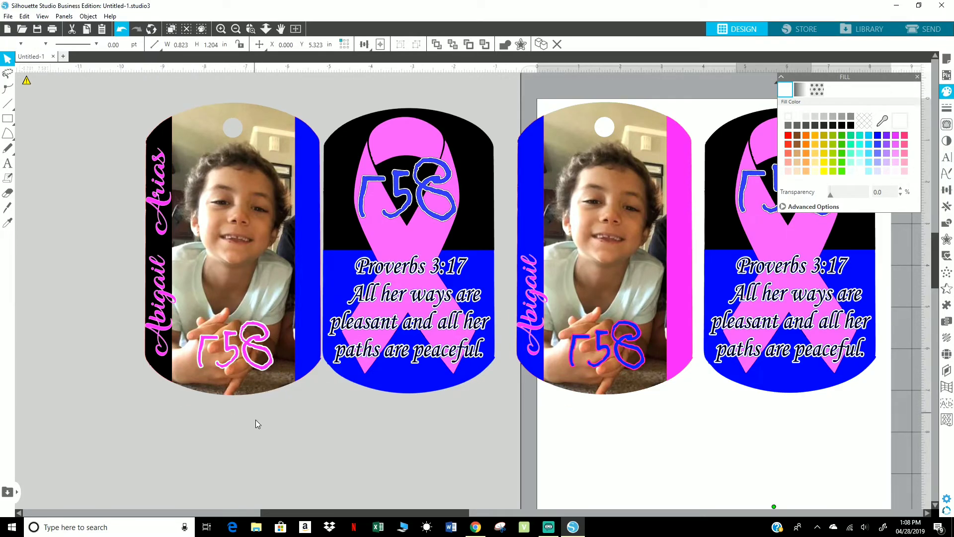
click(276, 367)
click(272, 366)
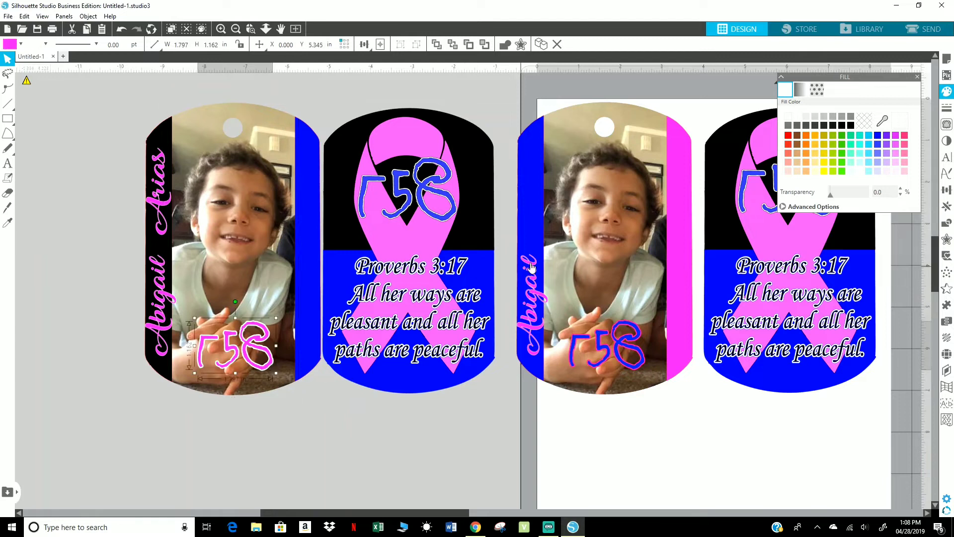
click(267, 351)
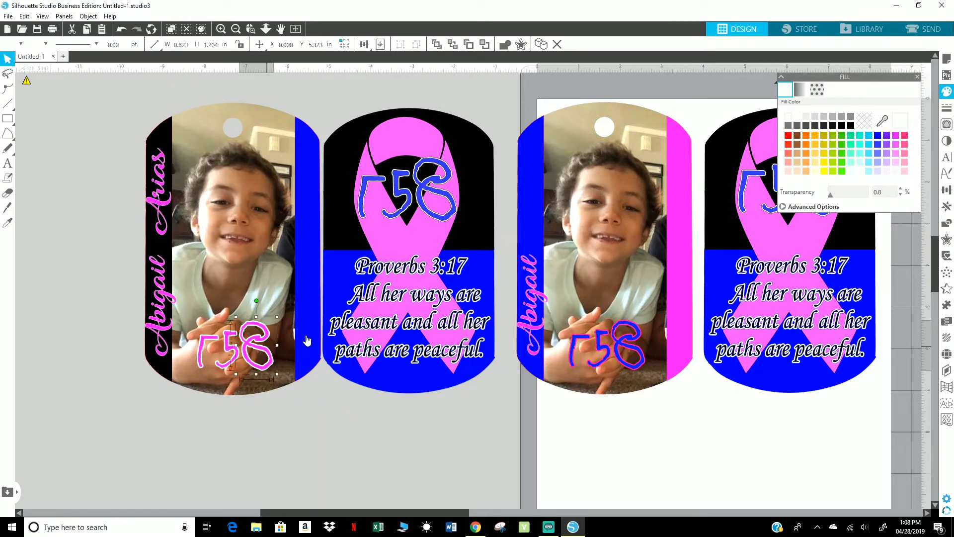
click(851, 126)
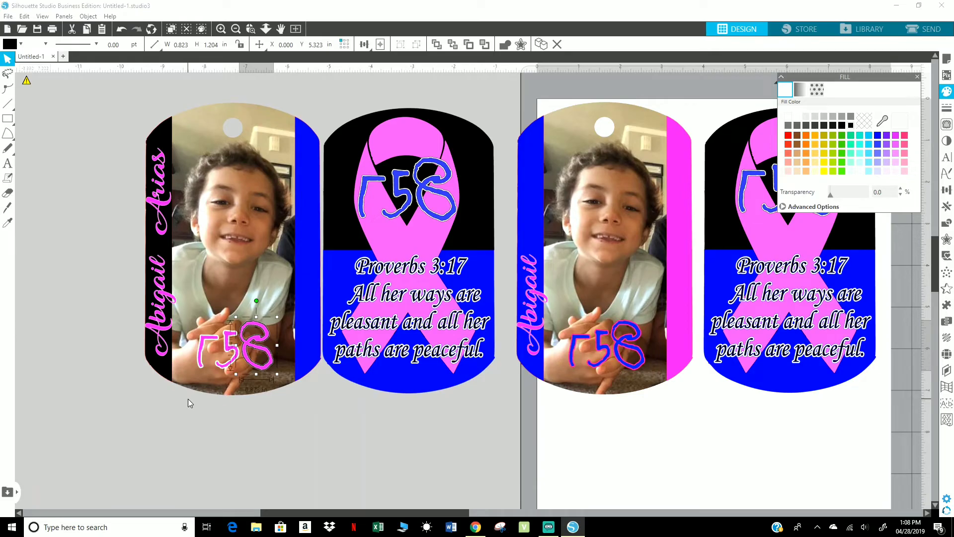
click(313, 353)
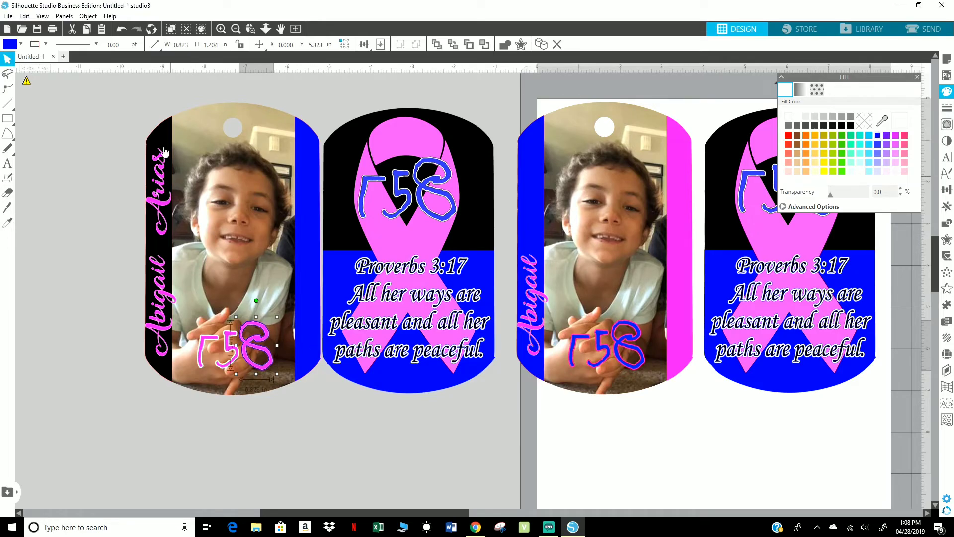
click(121, 31)
click(122, 31)
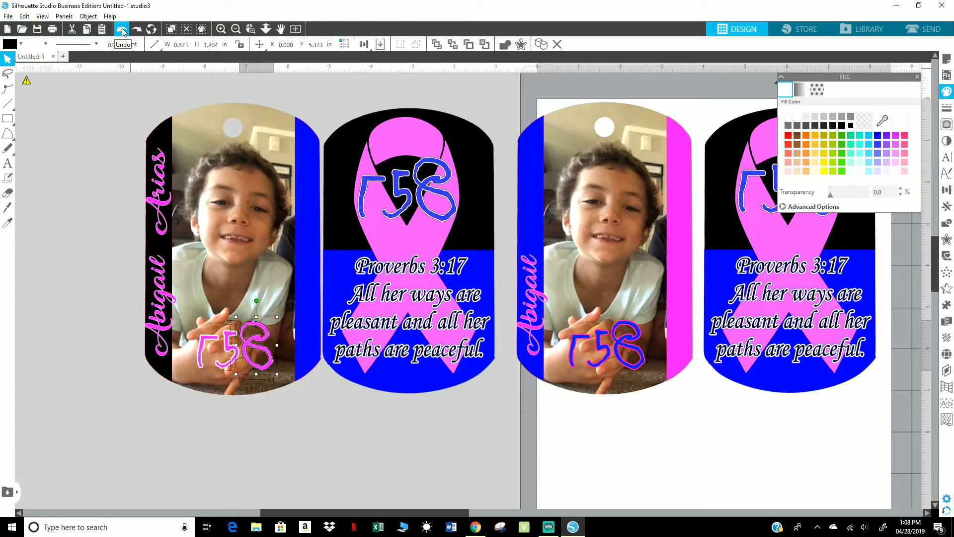
click(229, 448)
Step: Move the spare blue 758 to the empty area directly below the blue-and-pink photo tag
scroll(230, 449, up, 1)
scroll(230, 452, up, 1)
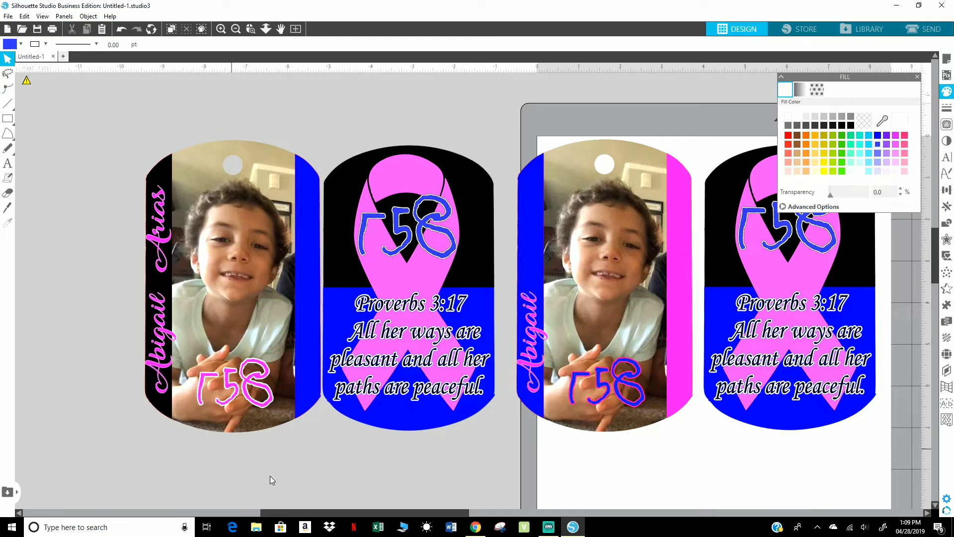
drag(414, 513, 439, 514)
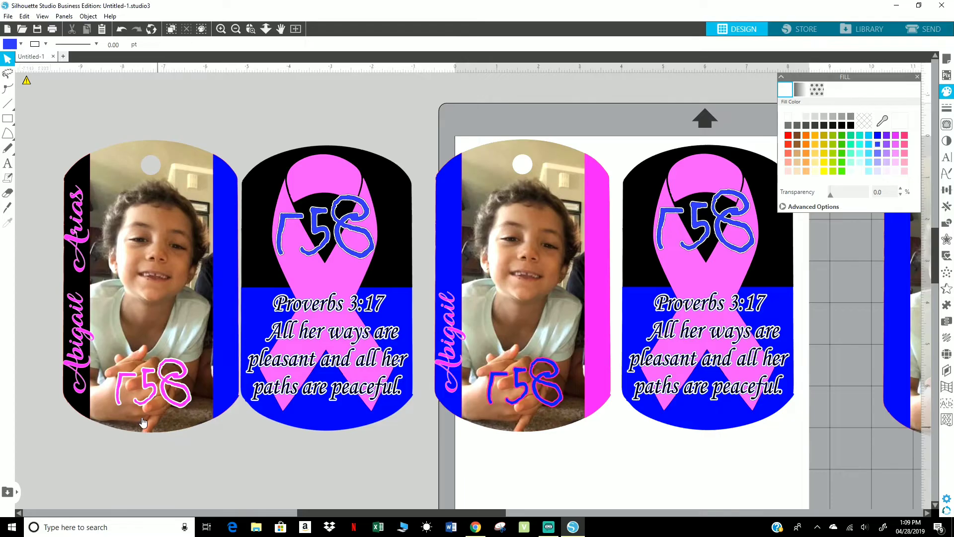
scroll(700, 427, down, 4)
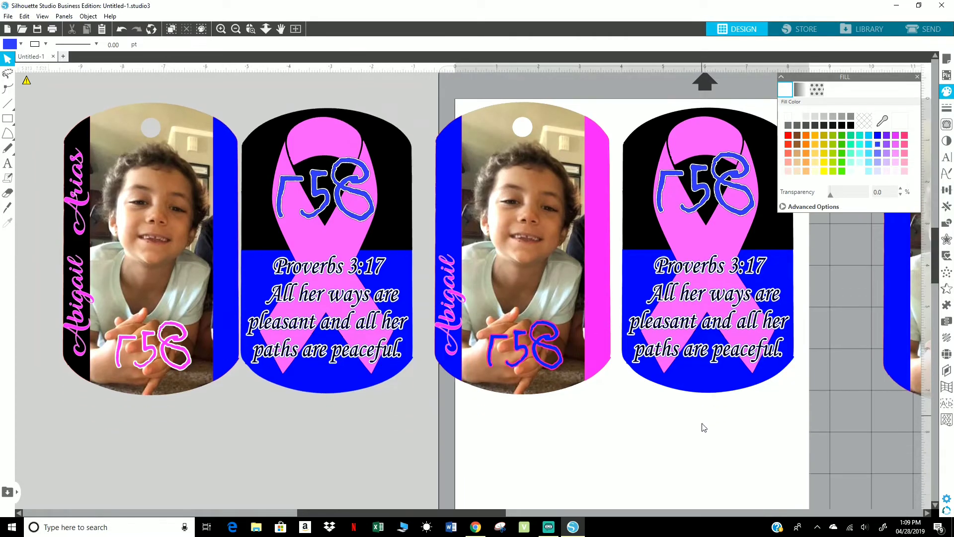
mouse_move(694, 484)
mouse_down()
mouse_move(684, 487)
mouse_move(573, 348)
mouse_move(545, 354)
mouse_move(525, 375)
mouse_up()
Step: Ungroup the blue-and-pink photo tag and clear the selection
click(535, 278)
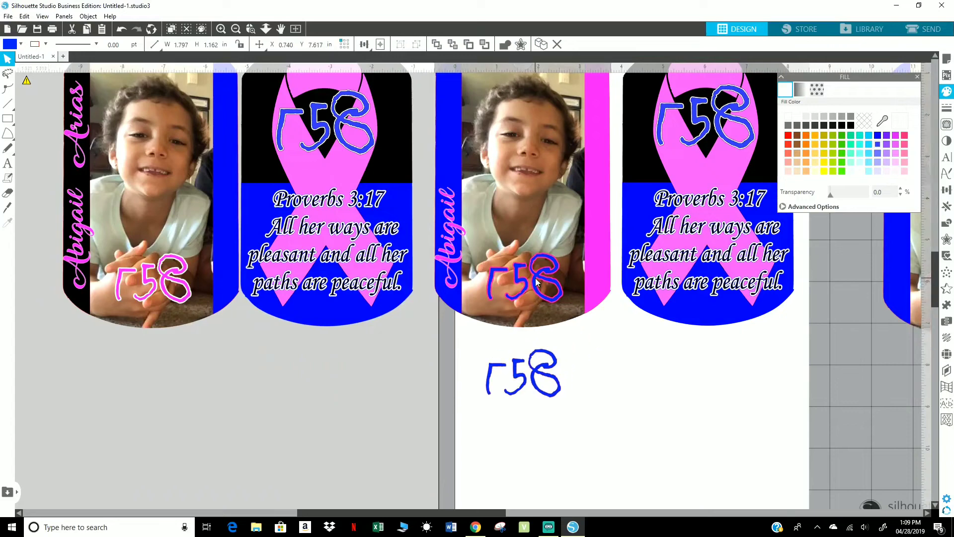
right_click(535, 276)
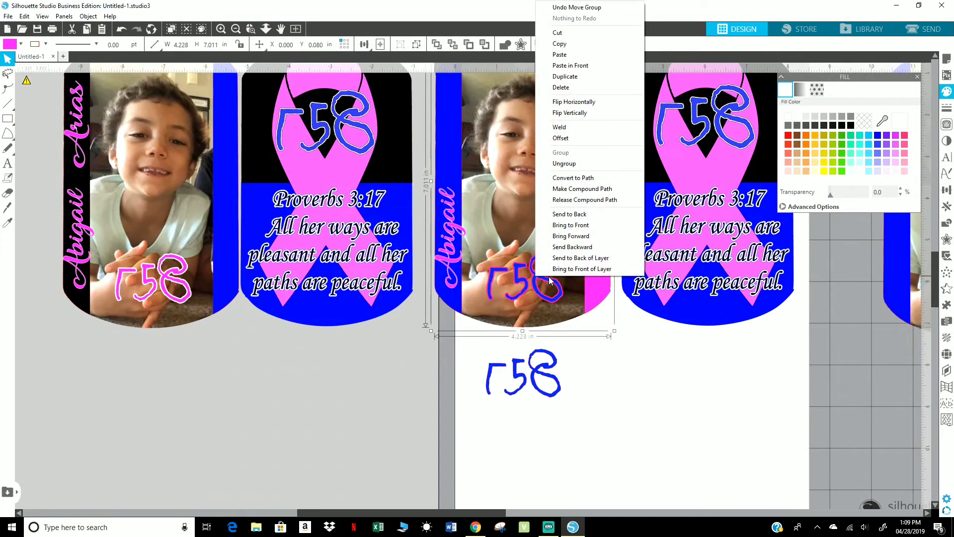
click(562, 164)
click(601, 380)
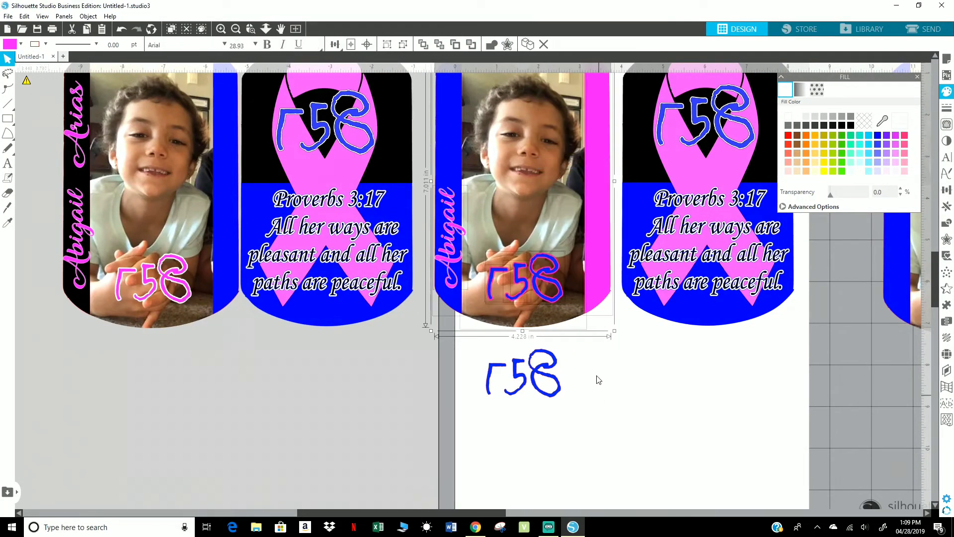
Step: Move the blue 758 and the separate pink digits off the blue-and-pink photo tag, into the empty page area below the ribbon tag
drag(545, 283, 650, 423)
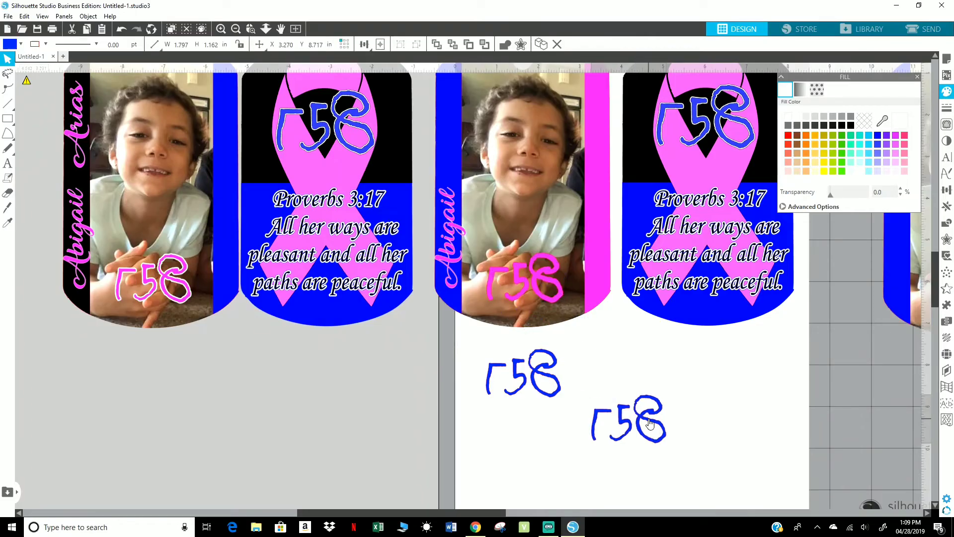
click(557, 297)
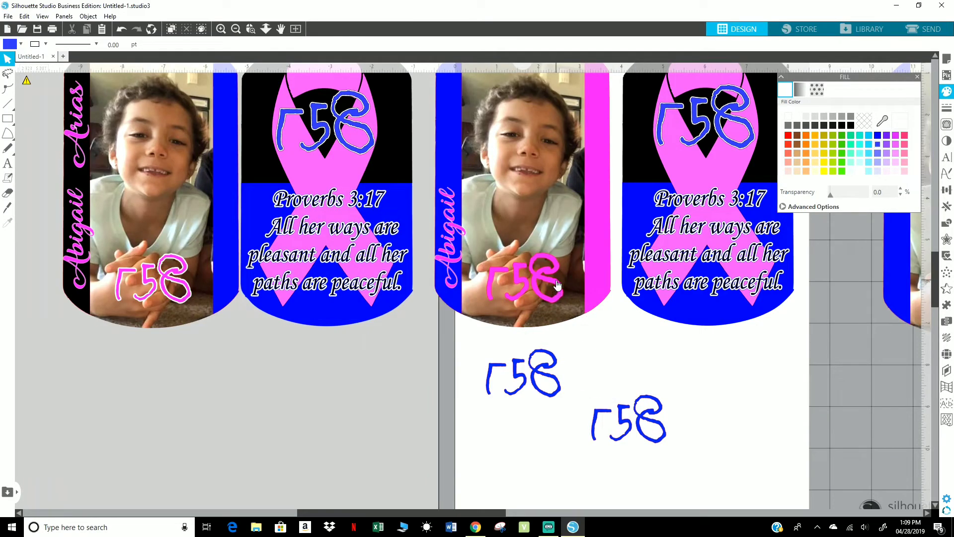
drag(556, 285, 650, 367)
drag(517, 302, 695, 366)
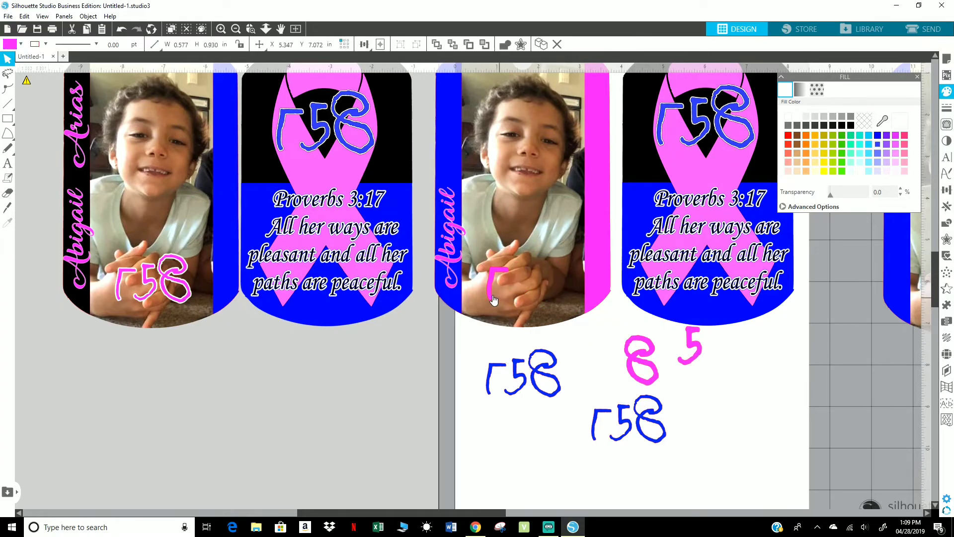
click(595, 300)
drag(505, 288, 691, 362)
click(616, 358)
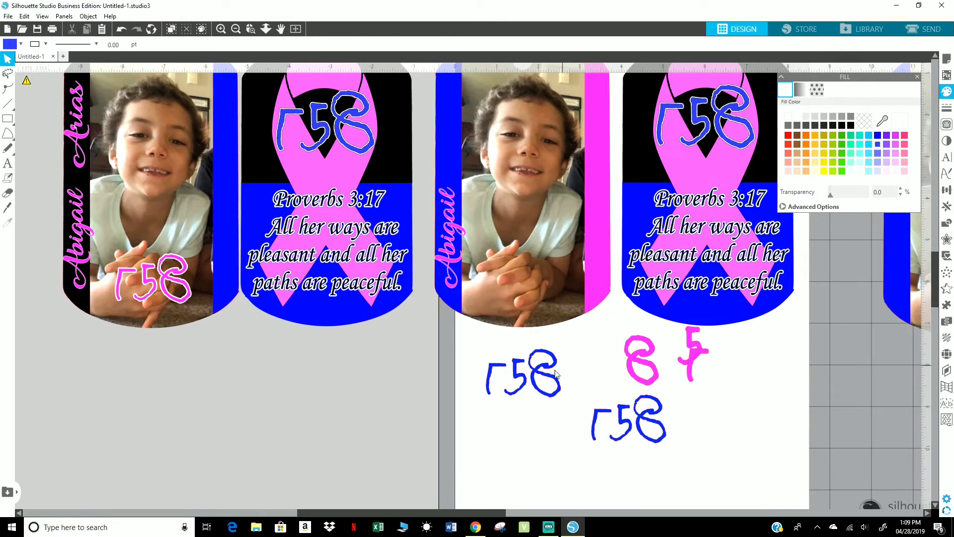
Step: Place the spare blue 758 over the hands on the blue-and-pink photo tag and fill it with pink sampled from the name lettering
drag(552, 359, 552, 282)
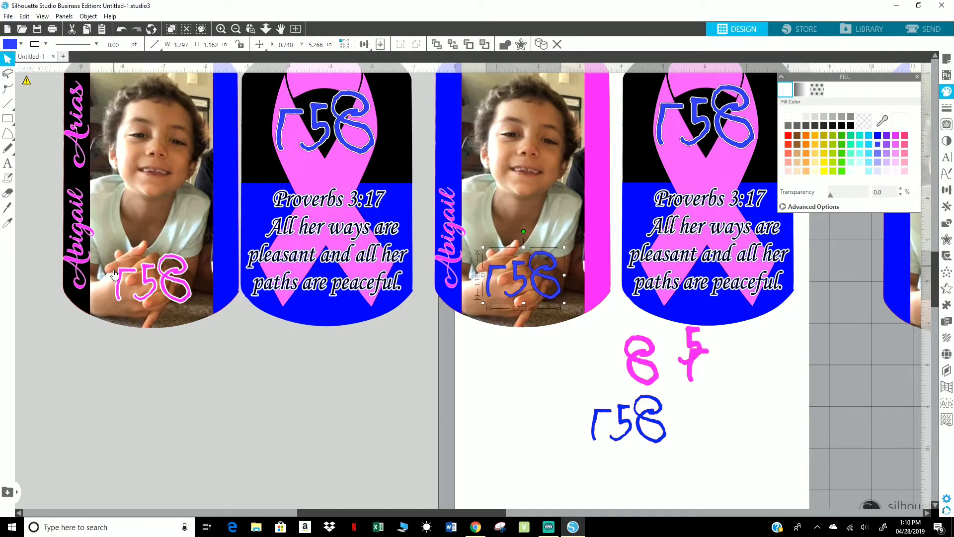
click(83, 267)
click(84, 267)
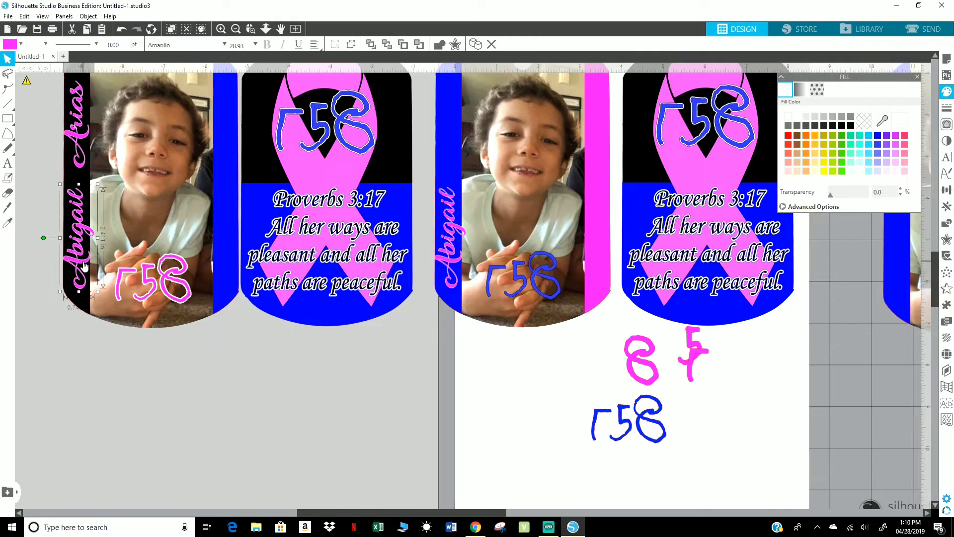
click(519, 283)
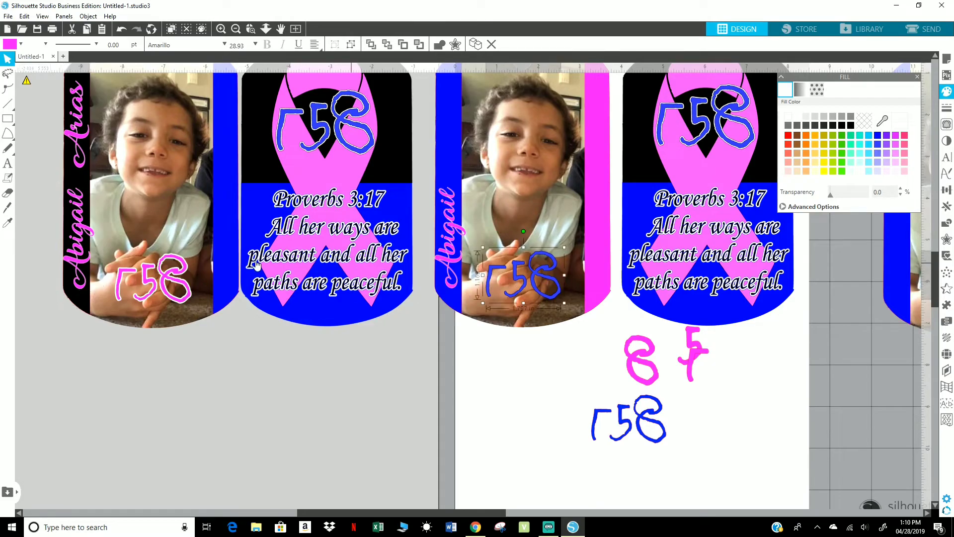
key(i)
click(82, 259)
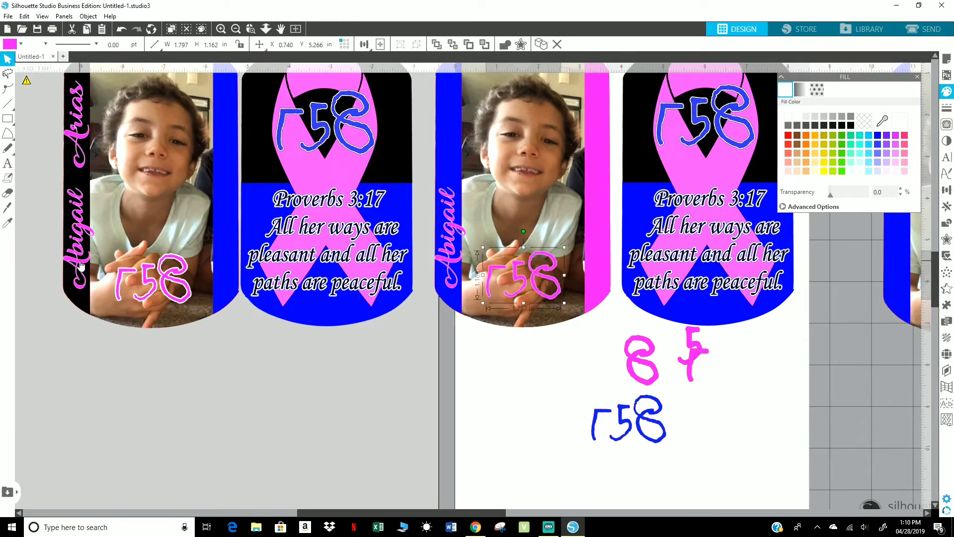
Step: Delete the loose pink digits below the ribbon tag and close the fill settings
scroll(327, 386, up, 2)
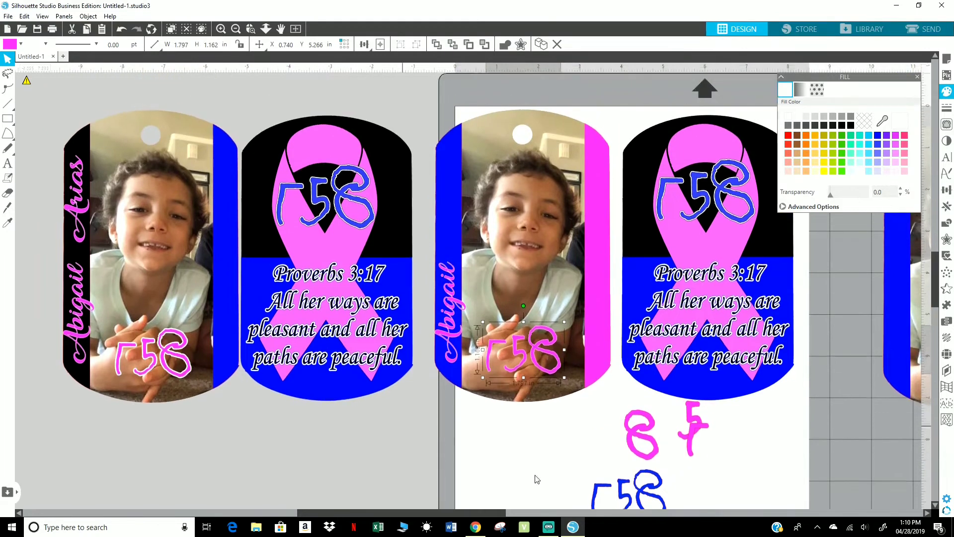
drag(609, 399, 718, 471)
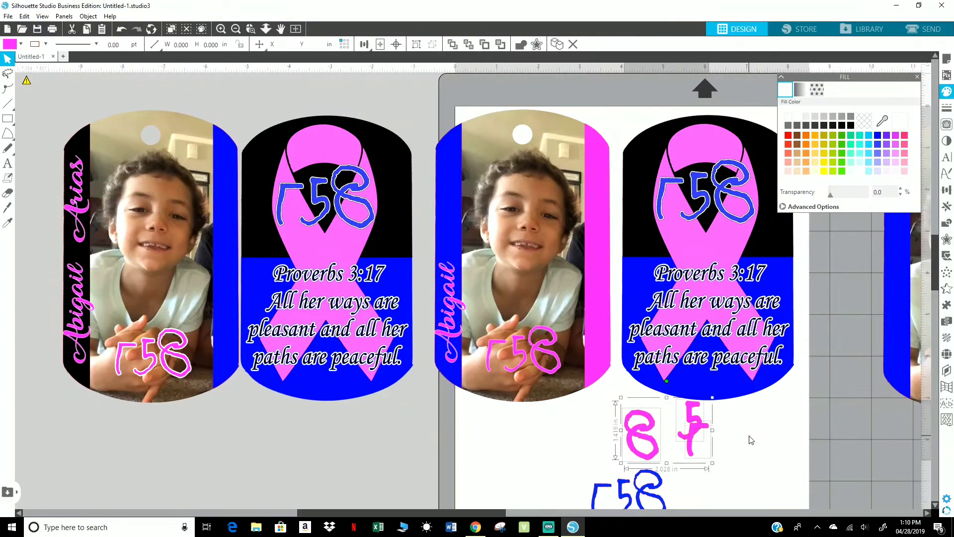
key(Delete)
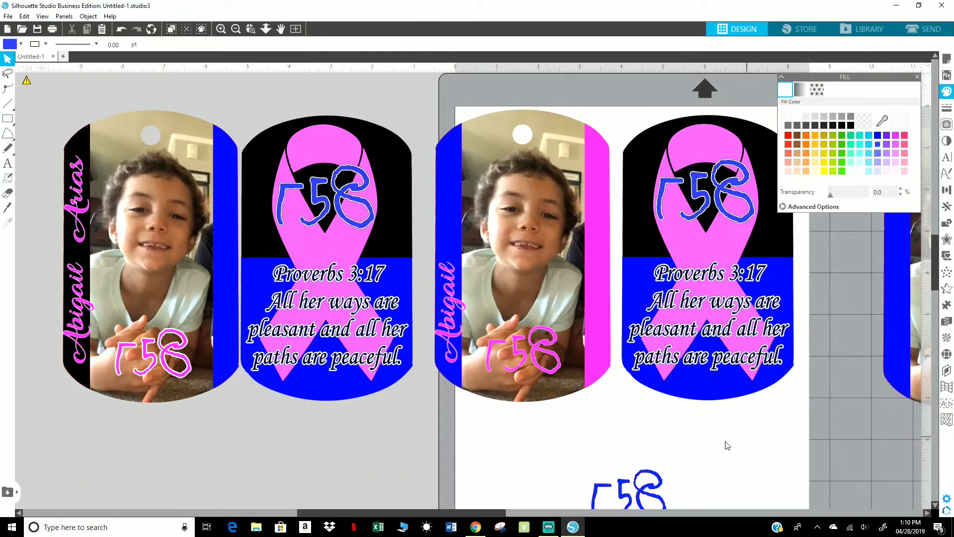
scroll(709, 447, up, 1)
click(916, 77)
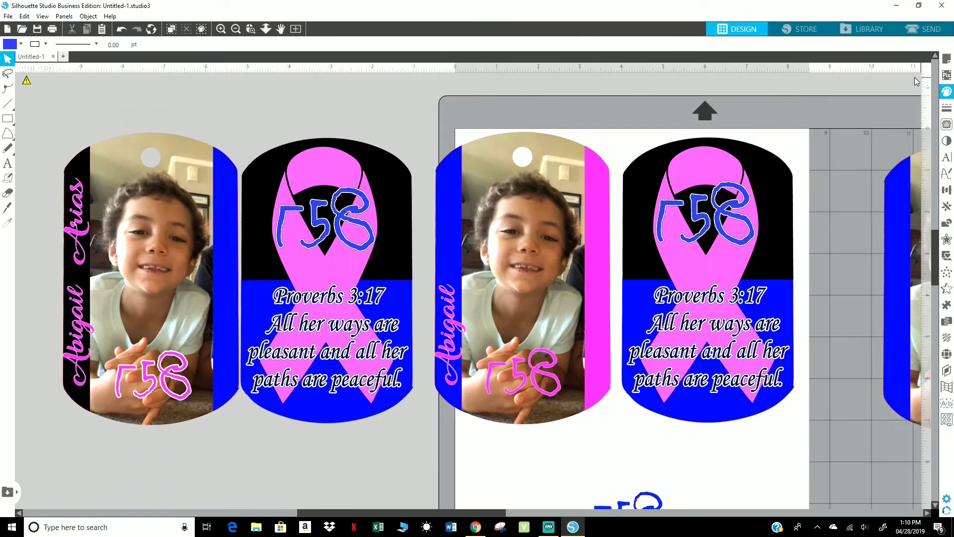
Step: Try scaling down the blue-and-pink photo tag's main pieces together with its ribbon side, then undo the resize and clear the selection
scroll(699, 414, up, 1)
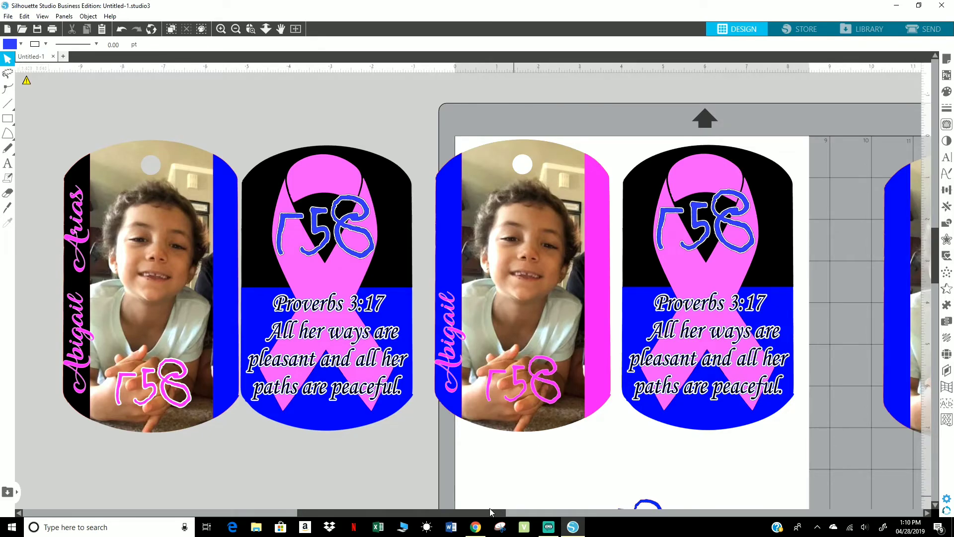
drag(485, 512, 425, 514)
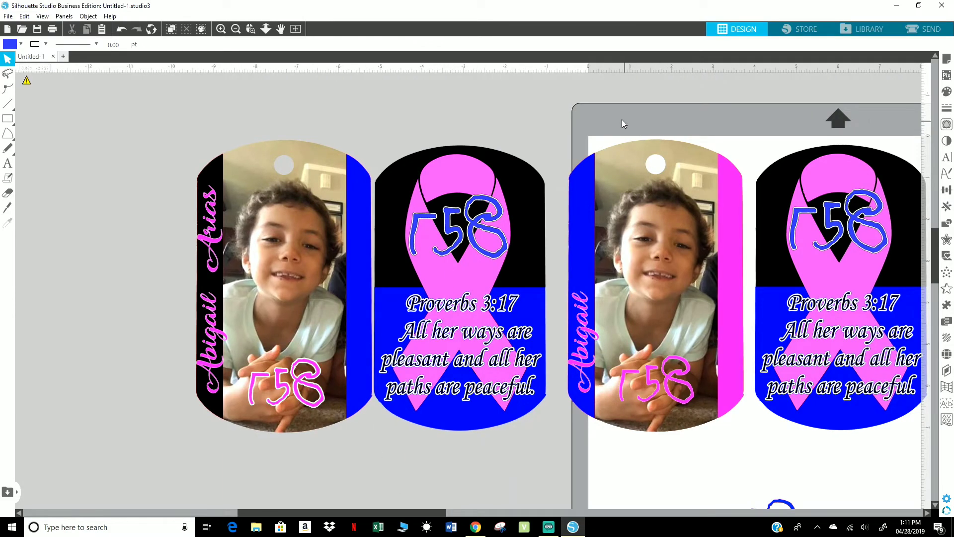
click(643, 164)
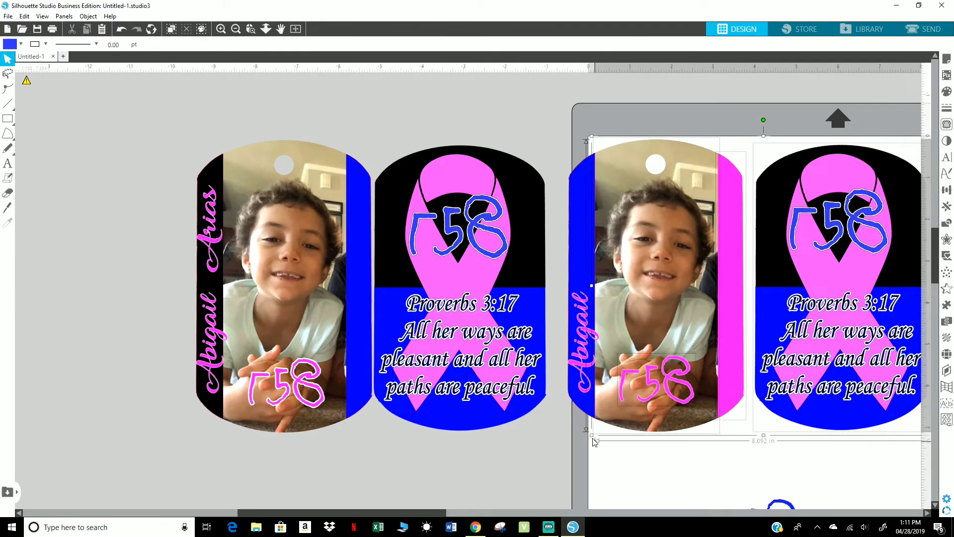
drag(602, 433, 611, 424)
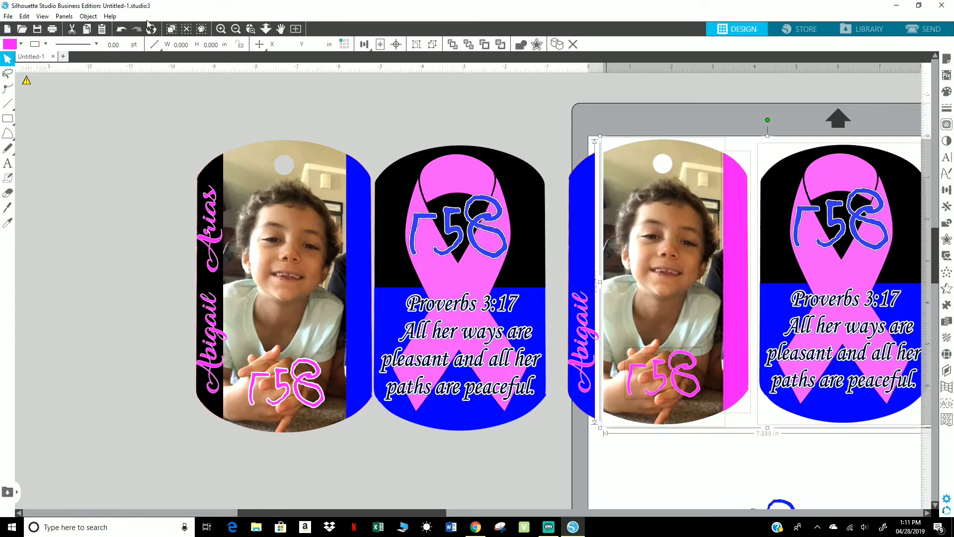
click(121, 30)
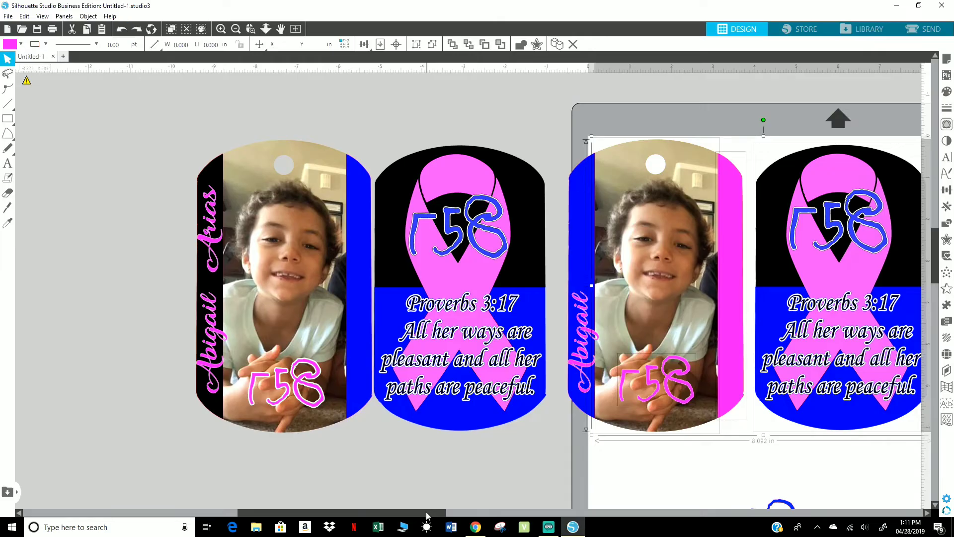
drag(429, 512, 512, 519)
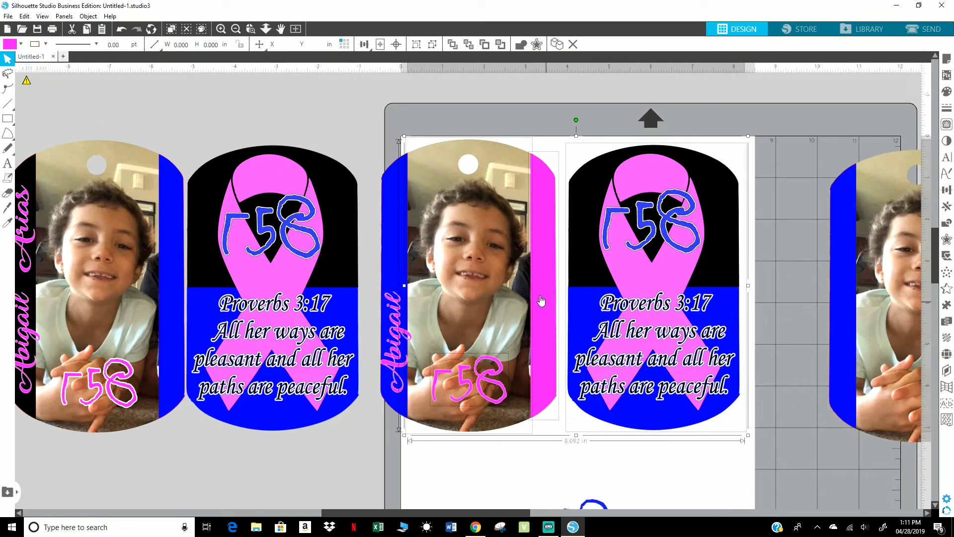
click(349, 457)
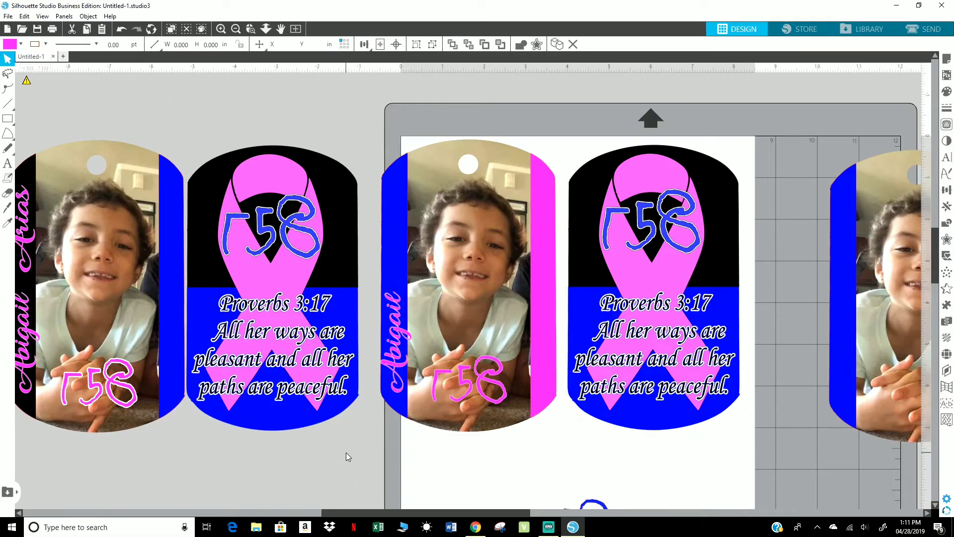
Step: Delete the pink first name from the blue strip of the blue-and-pink photo tag
drag(413, 513, 394, 514)
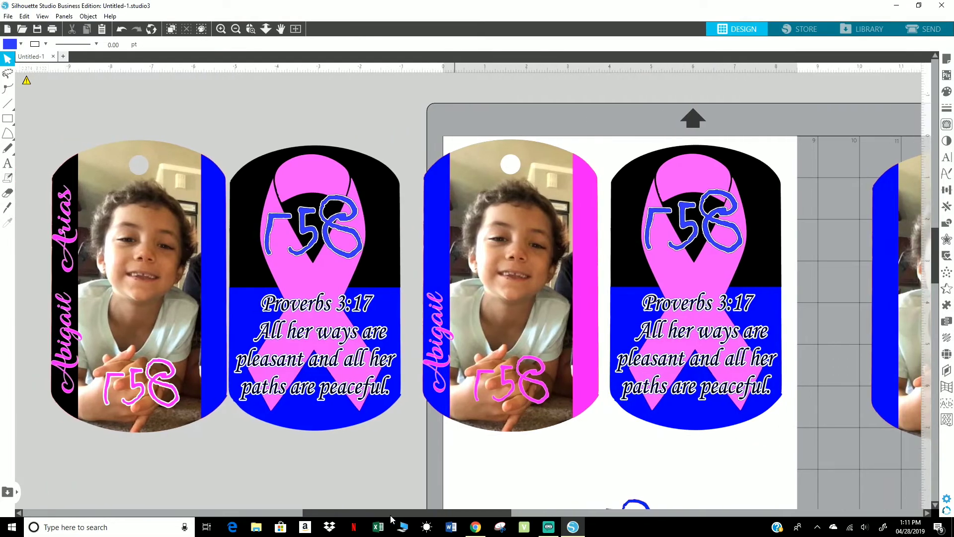
drag(430, 350, 393, 466)
key(Delete)
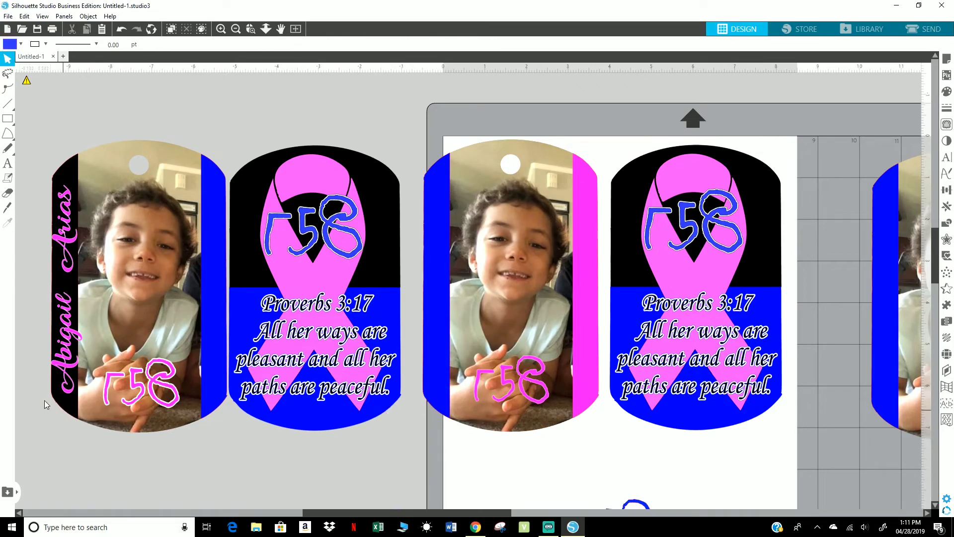
Step: Duplicate both pink names from the black-and-blue photo tag and place the copies along the blue strip of the blue-and-pink photo tag
click(62, 367)
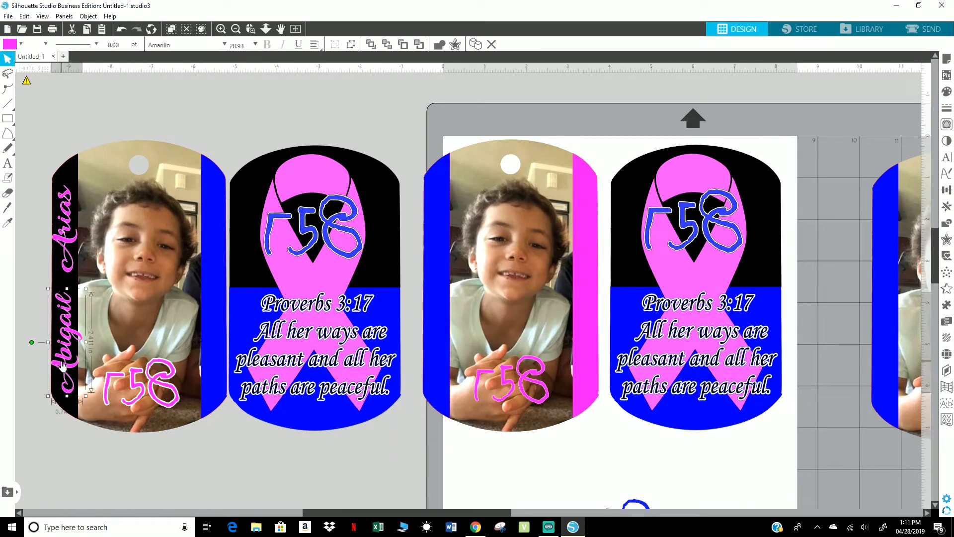
shift+click(68, 245)
key(i)
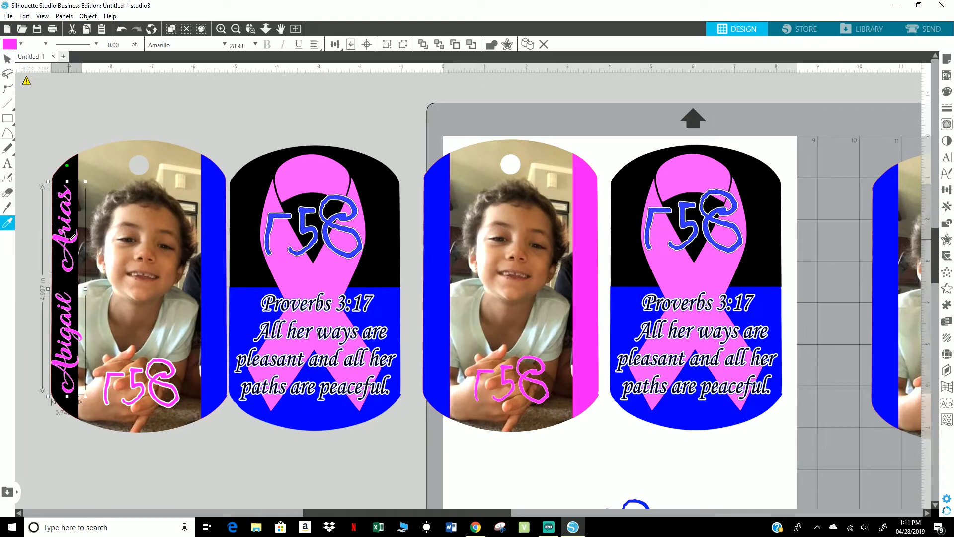
key(ctrl+d)
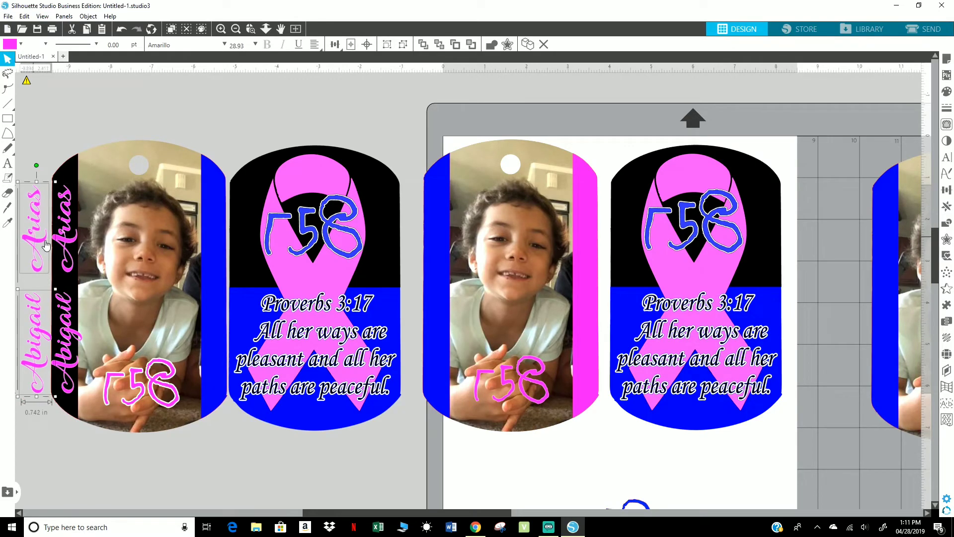
drag(45, 244, 438, 238)
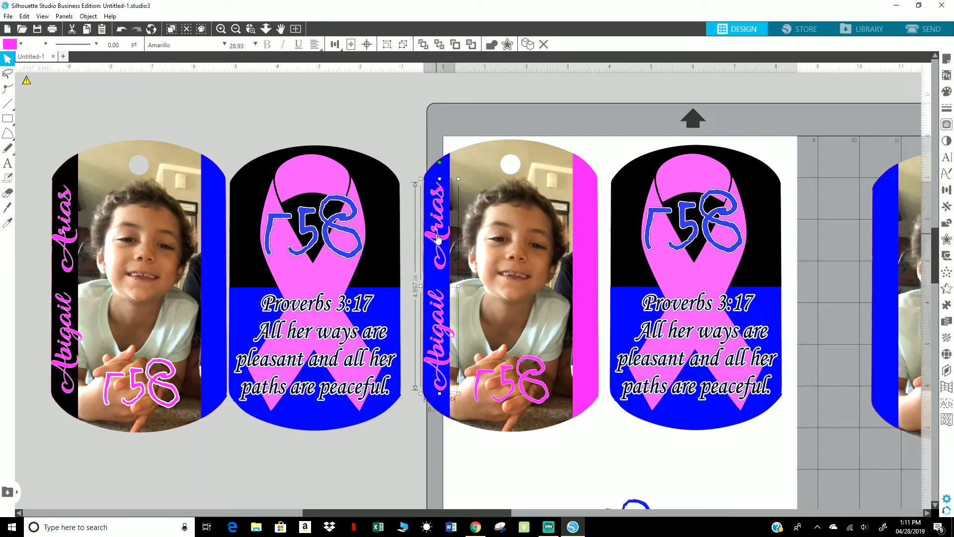
drag(438, 239, 443, 239)
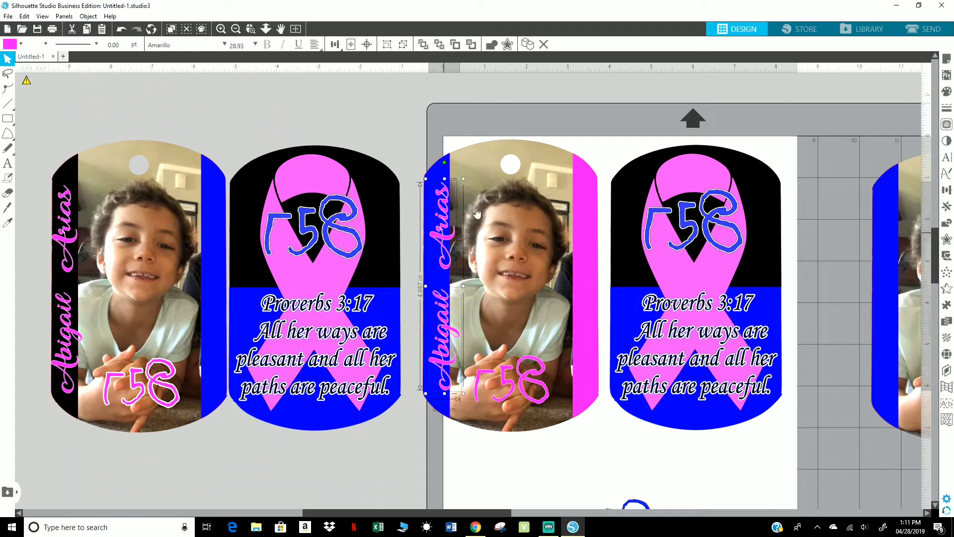
Step: Enlarge the copied names to about 31.93 pt and reposition them lengthwise along the blue strip
drag(464, 177, 478, 158)
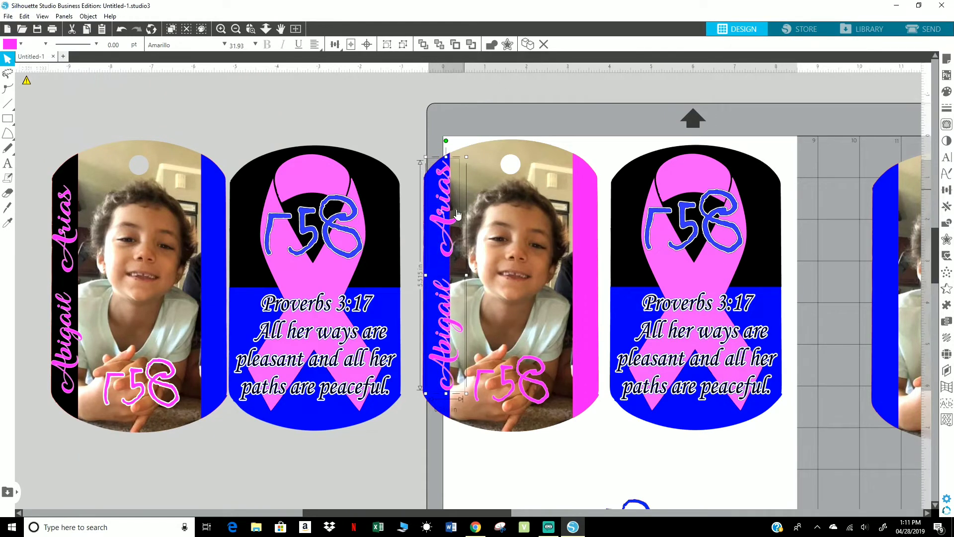
click(304, 145)
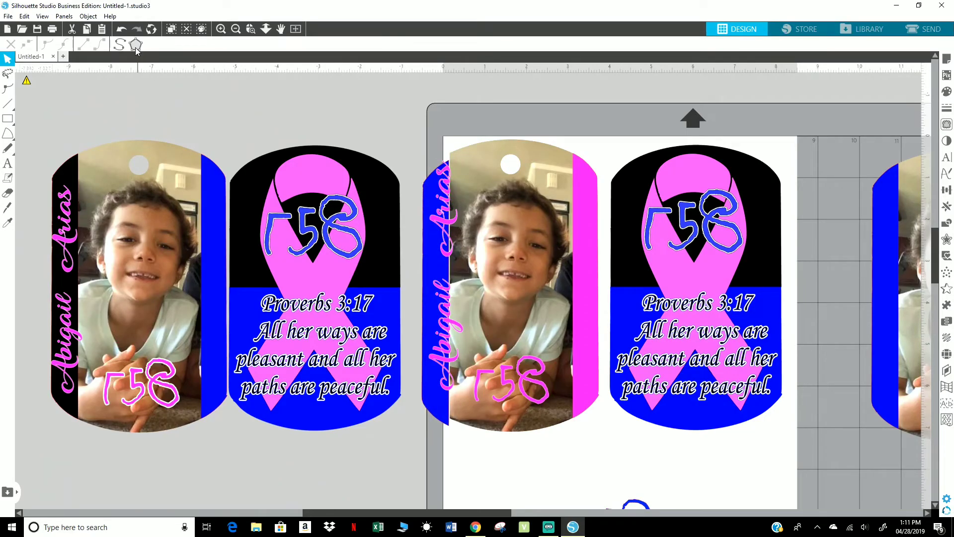
click(121, 29)
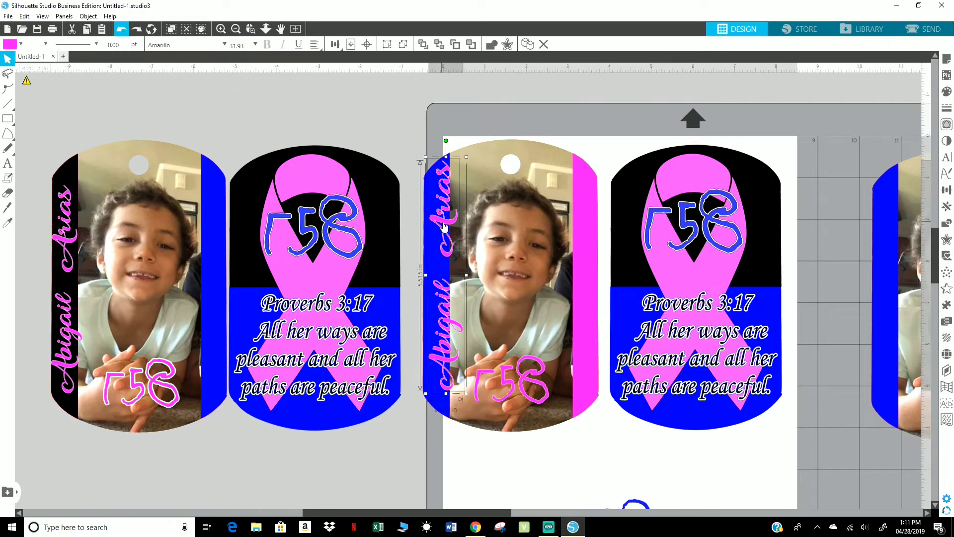
drag(444, 226, 443, 235)
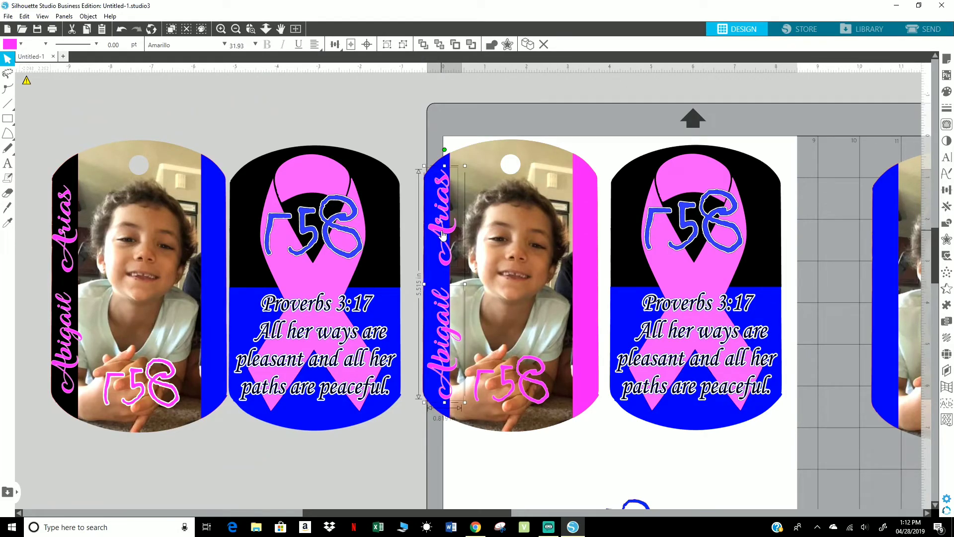
Step: Enlarge both pink names on the black strip of the black-and-blue photo tag to about 33.38 pt and reposition them lengthwise
click(190, 508)
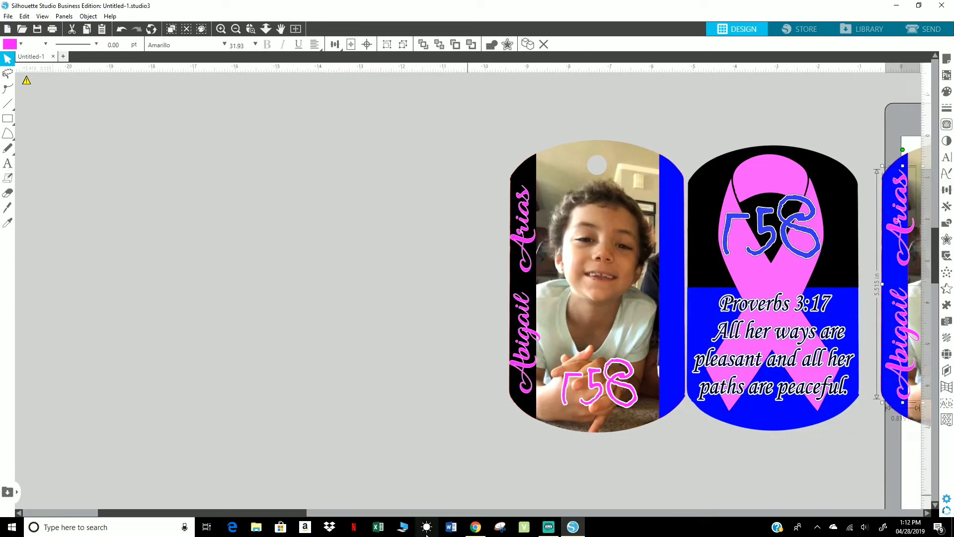
click(298, 438)
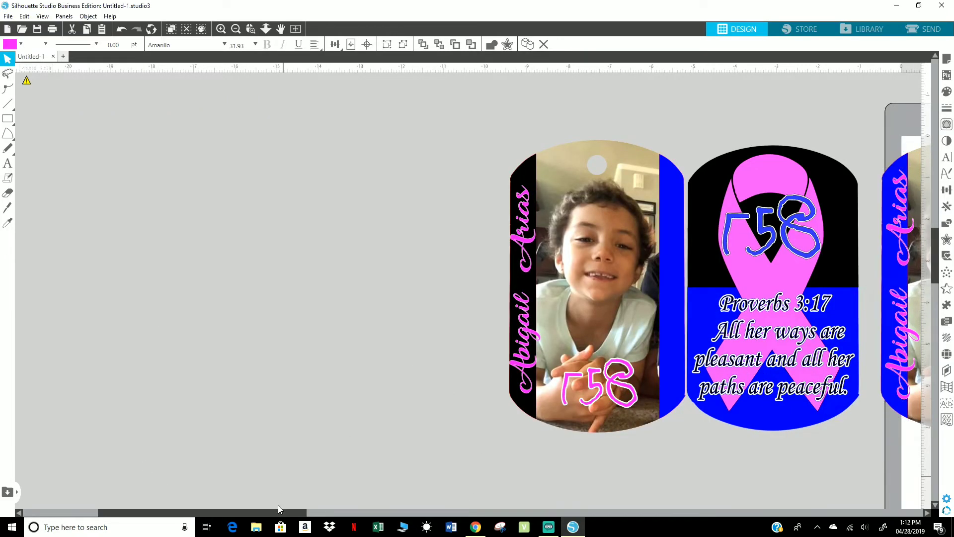
drag(278, 512, 461, 506)
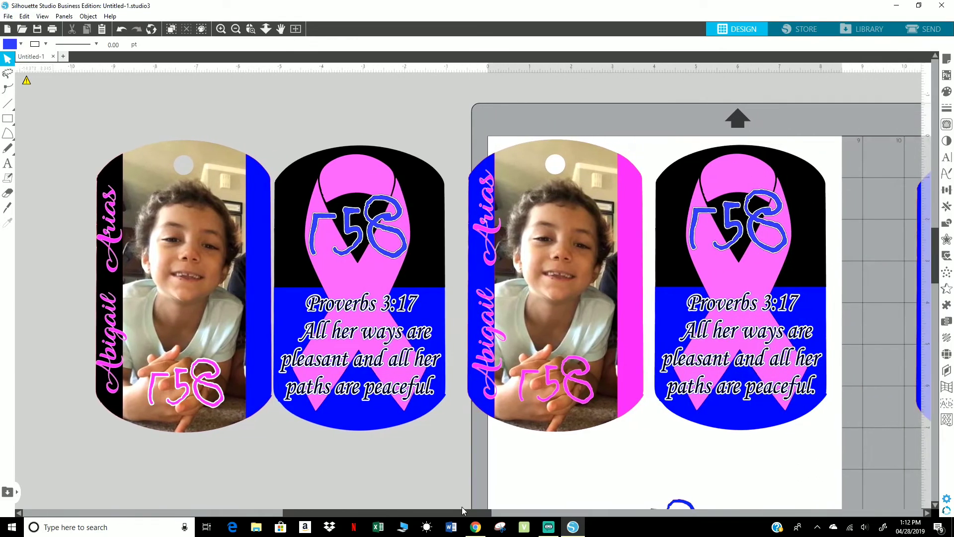
click(115, 256)
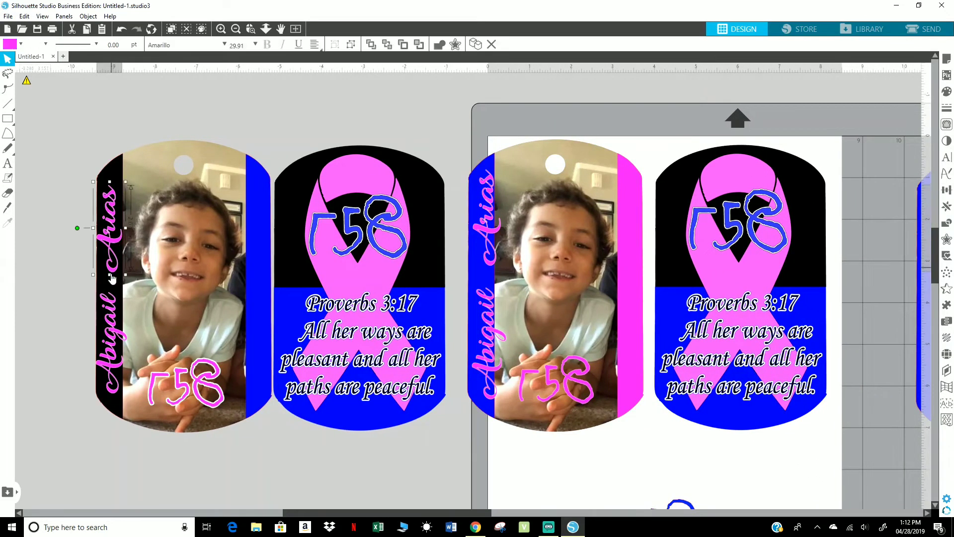
shift+click(115, 333)
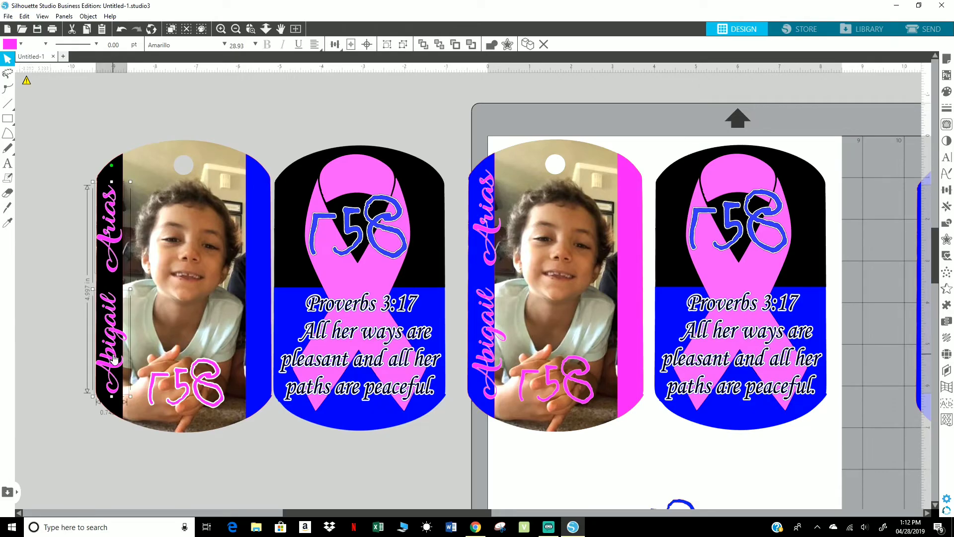
drag(92, 396, 88, 420)
double_click(114, 373)
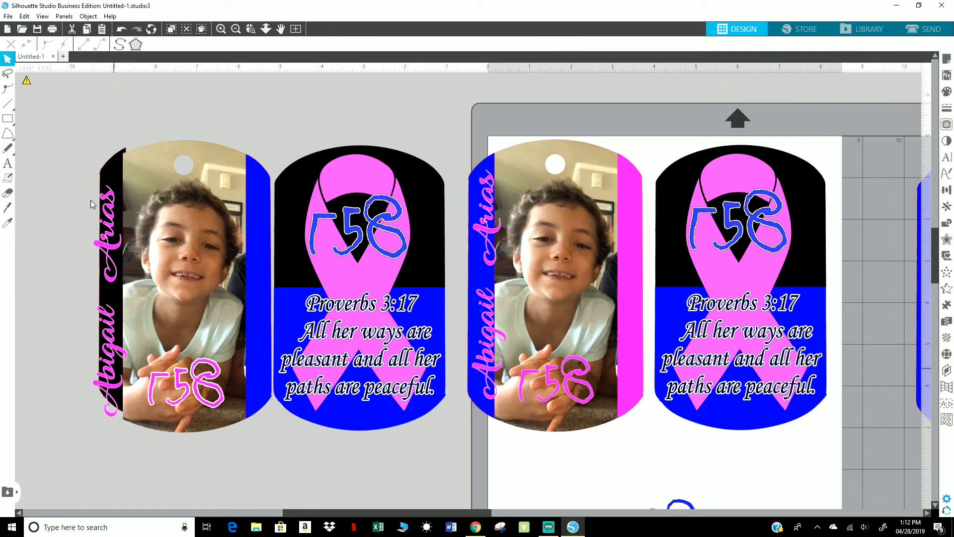
click(111, 225)
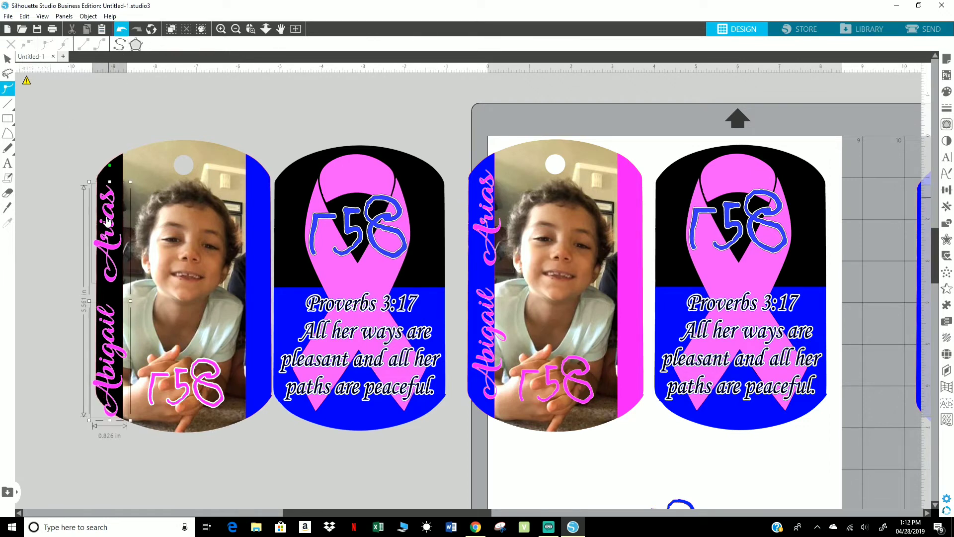
drag(110, 224, 117, 211)
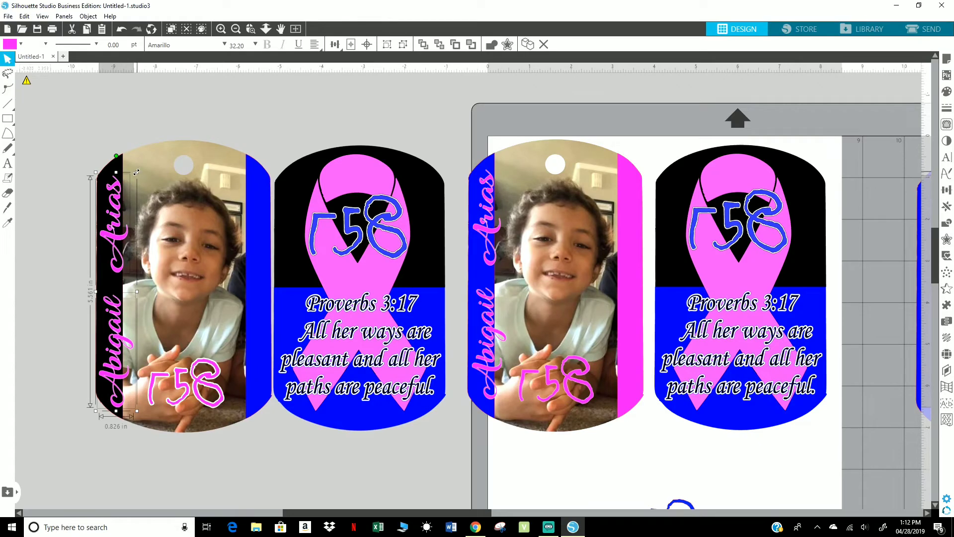
drag(137, 171, 143, 165)
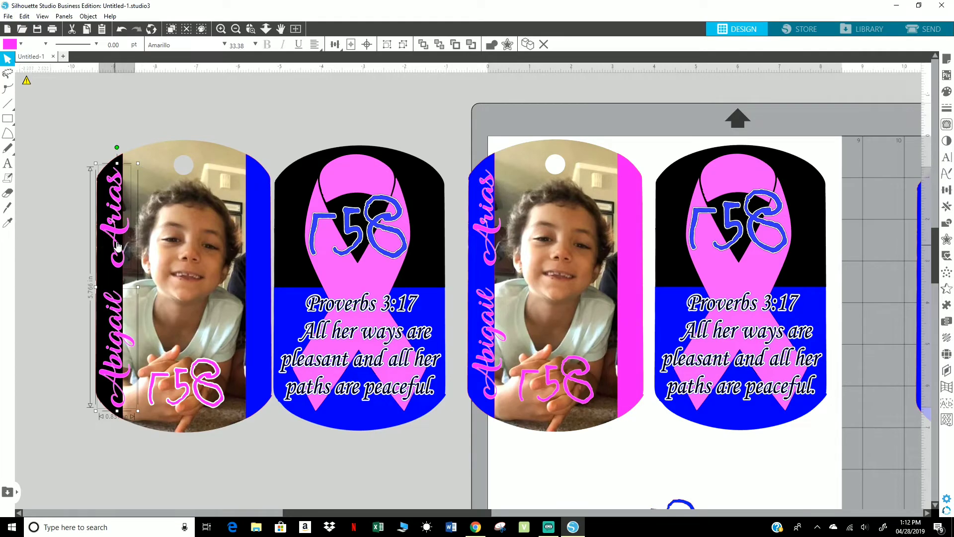
drag(122, 233, 121, 235)
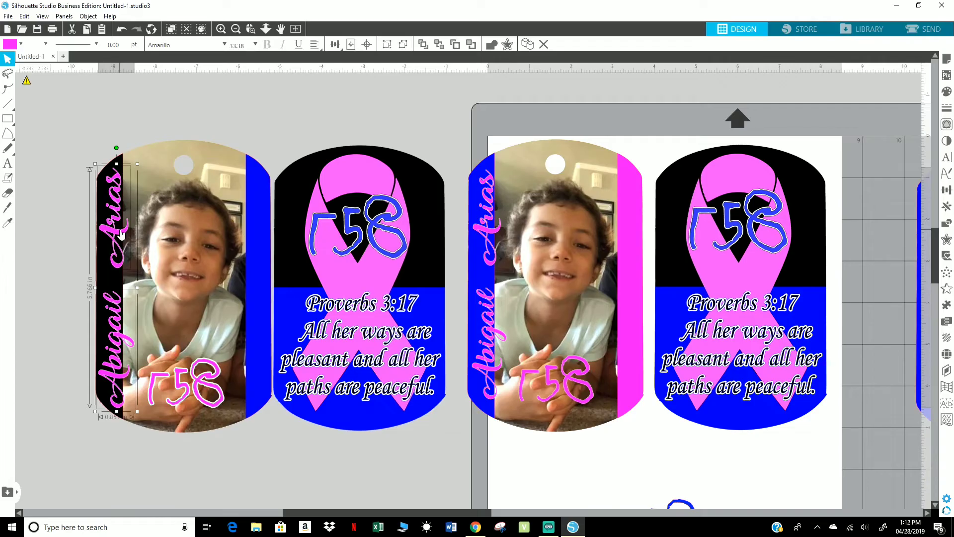
click(394, 115)
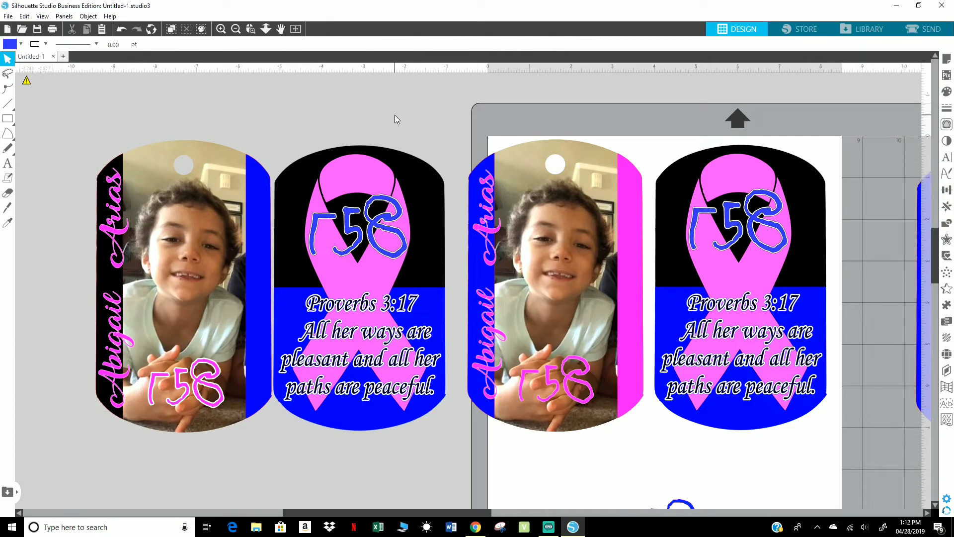
Step: Enlarge both pink names on the blue strip of the blue-and-pink photo tag to about 33.25 pt and centre them along it
click(499, 352)
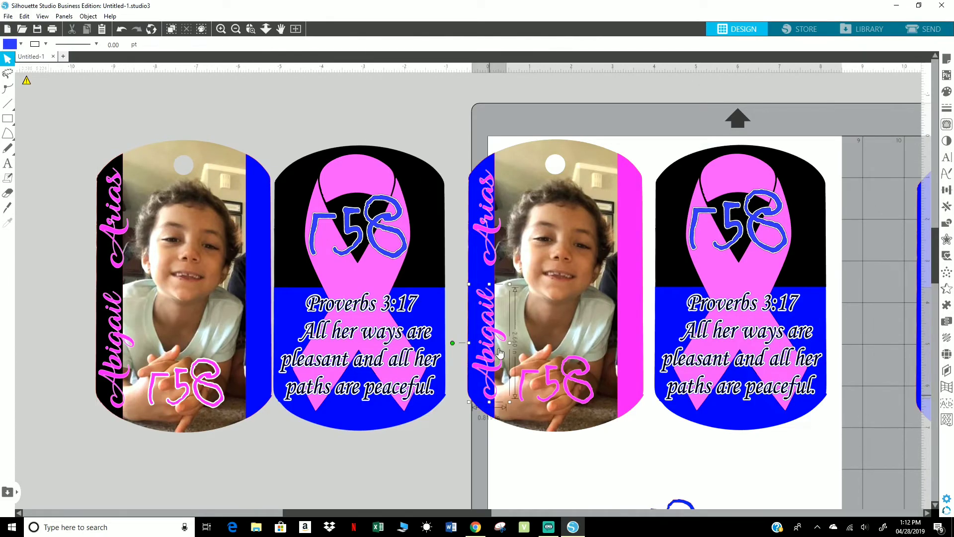
click(493, 241)
drag(510, 164, 512, 154)
drag(492, 205, 490, 211)
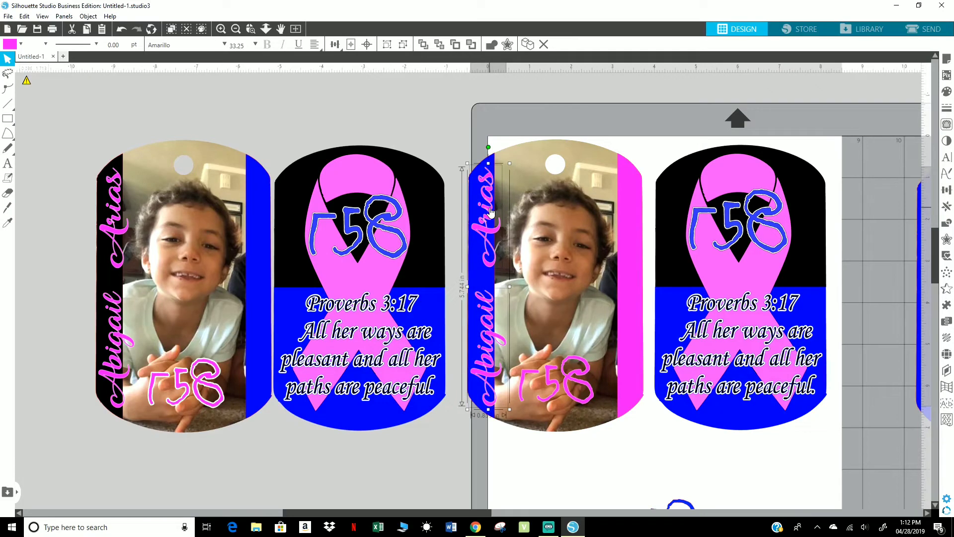
click(443, 135)
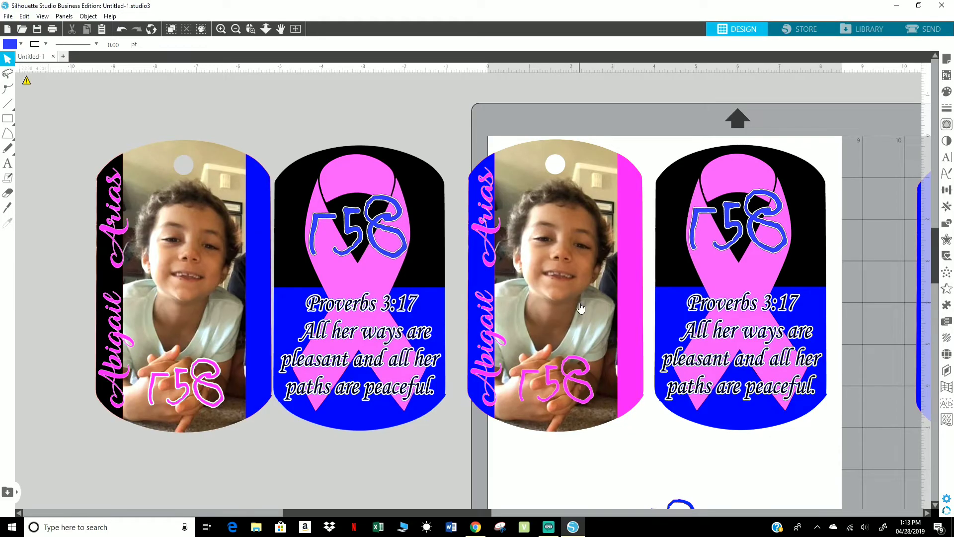
Step: Recolour both names on the blue strip of the blue-and-pink photo tag from pink to black
click(492, 234)
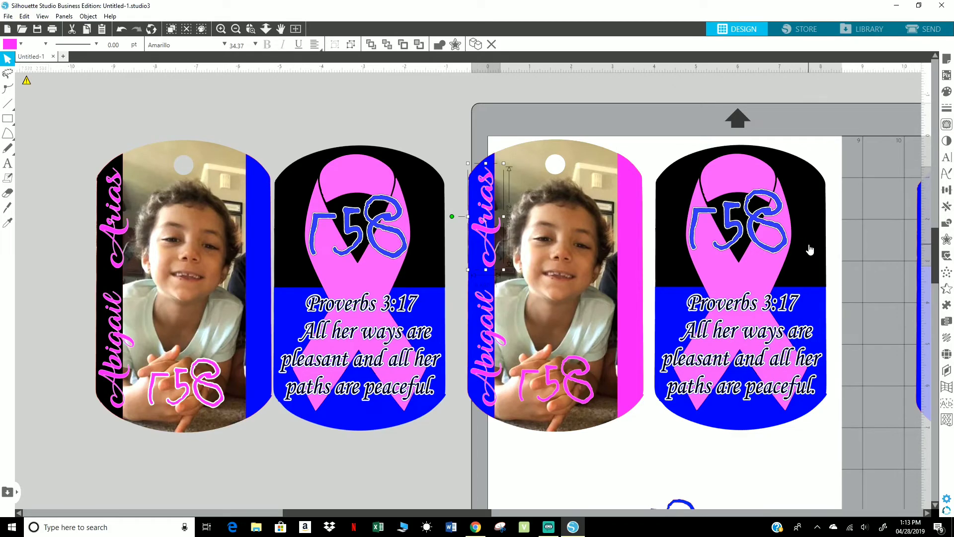
click(121, 30)
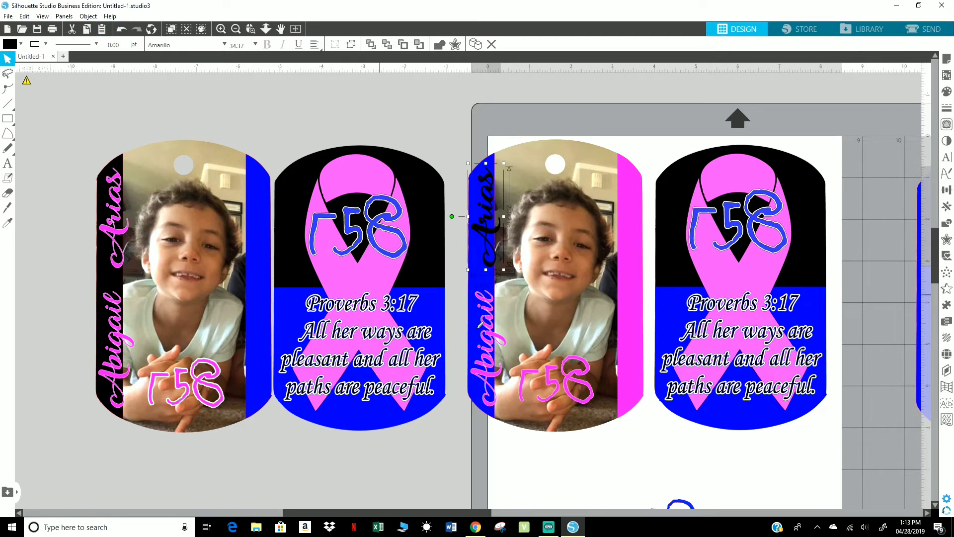
key(i)
click(492, 314)
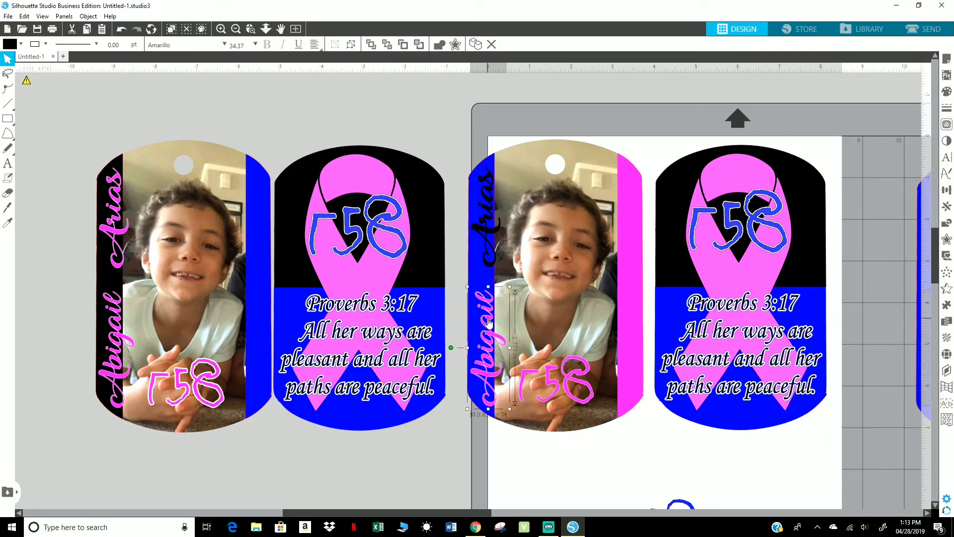
click(489, 228)
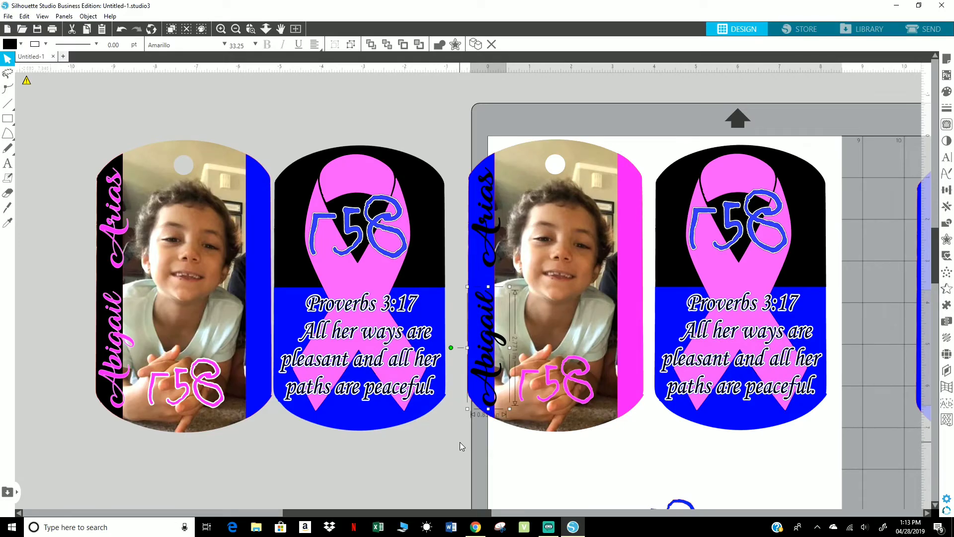
Step: Try recolouring the pink 758 on the blue-and-pink photo tag with the black of the names
click(569, 378)
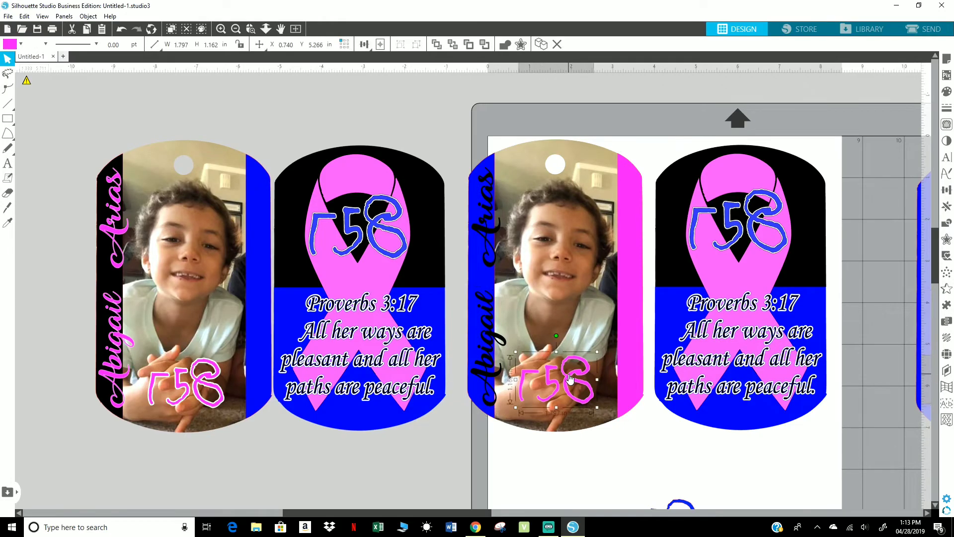
key(i)
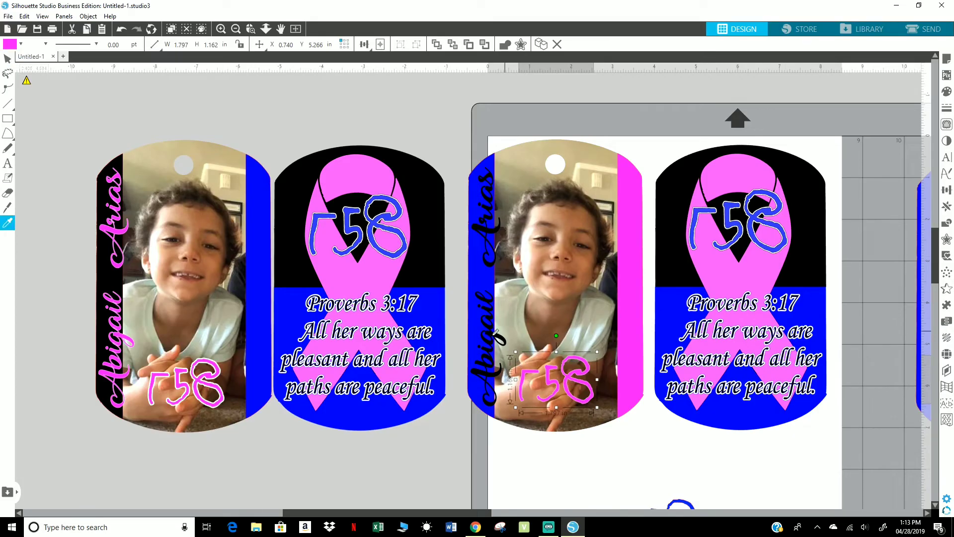
click(495, 329)
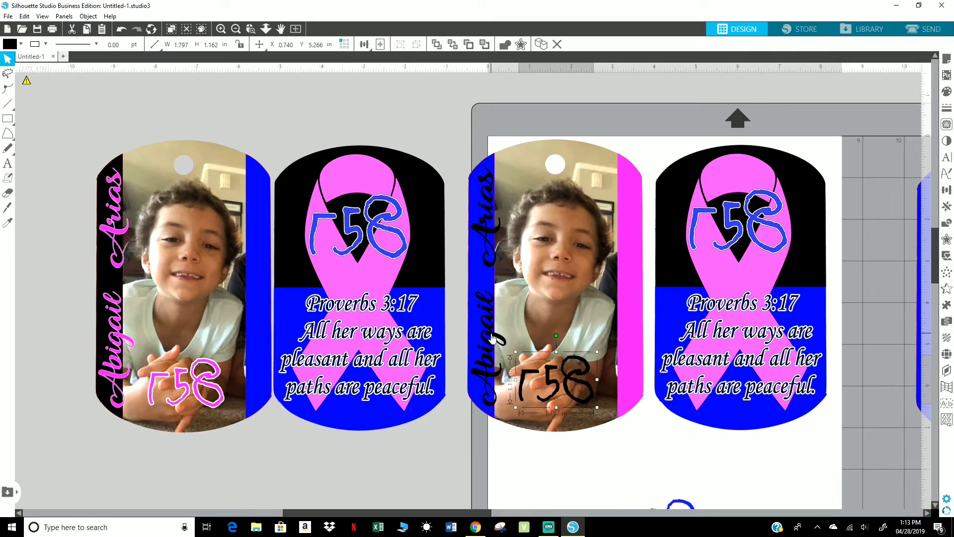
click(123, 31)
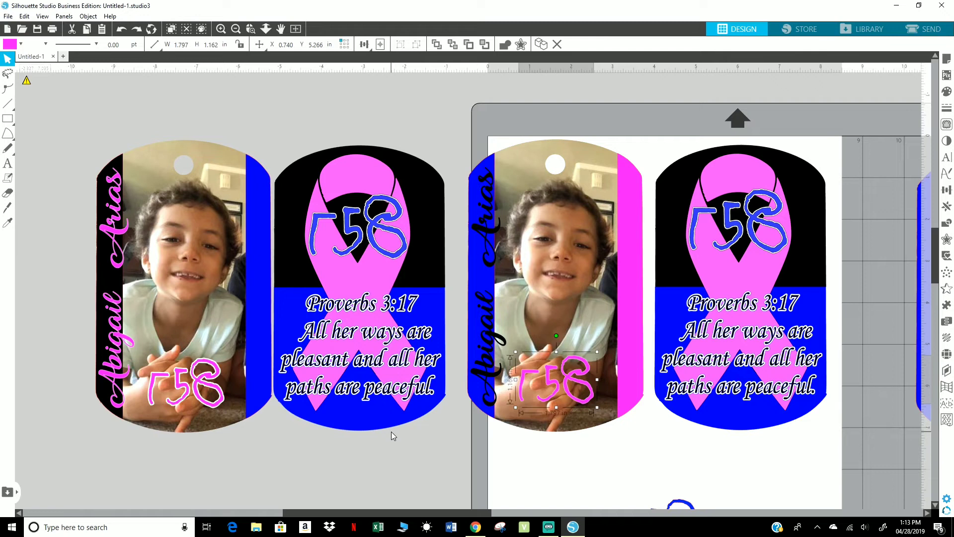
Step: Swap the side strip colours of the blue-and-pink photo tag, making the strip under the black names pink and the opposite strip blue
click(485, 274)
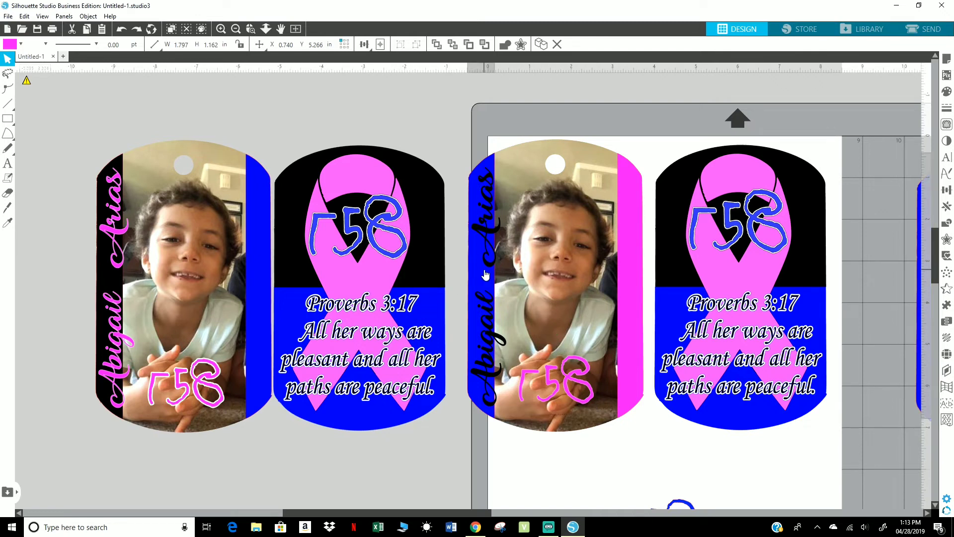
click(631, 280)
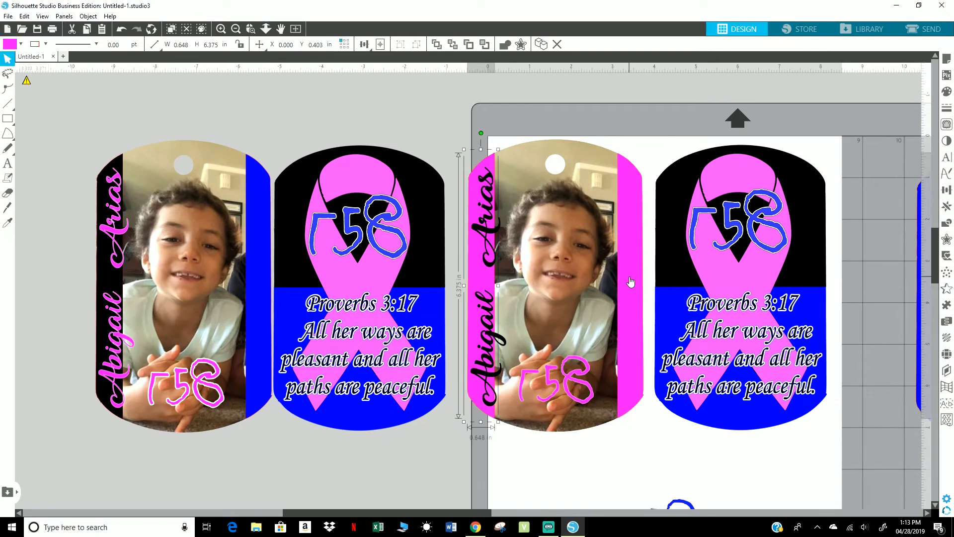
click(631, 281)
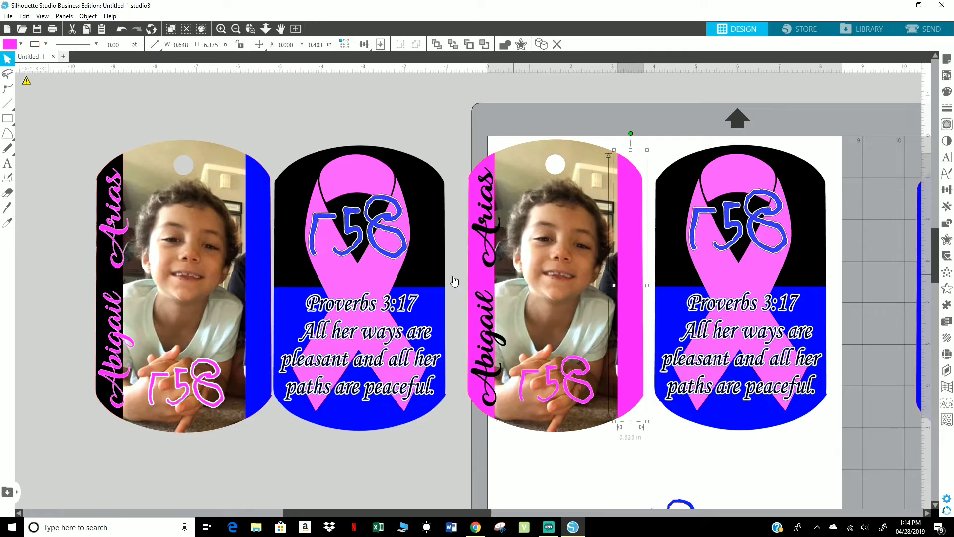
click(258, 298)
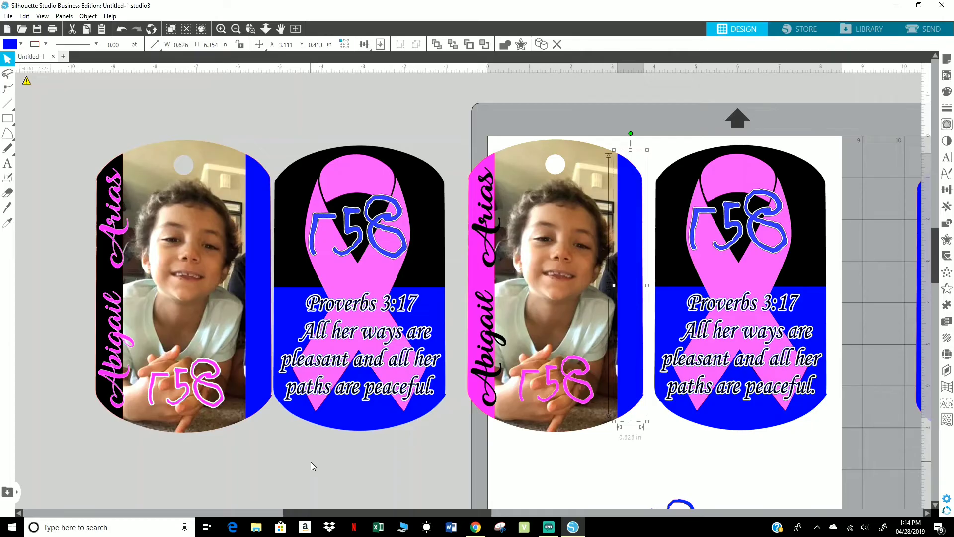
key(ctrl+z)
click(121, 29)
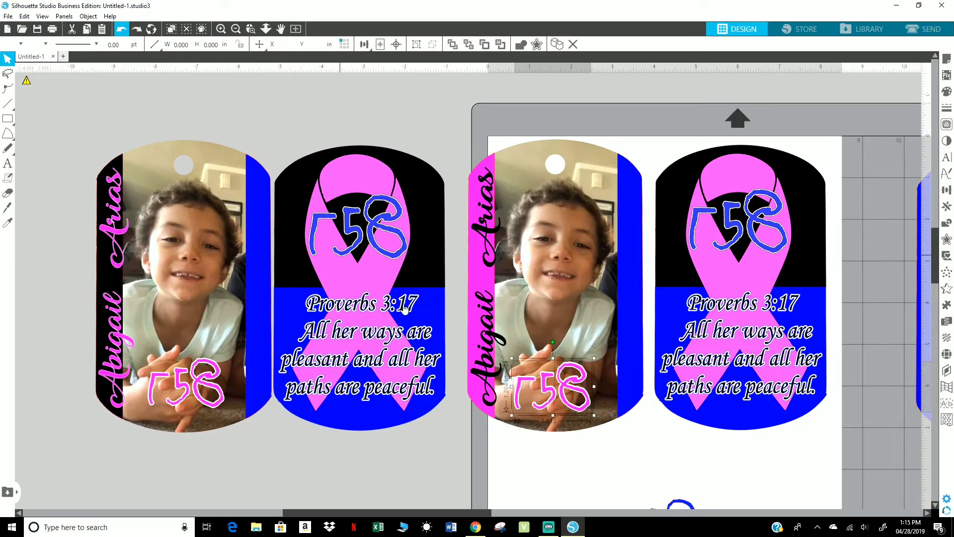
Step: Move the white-outlined pink 758 off the photo with the pink and blue strips to the empty area below the tag
click(548, 375)
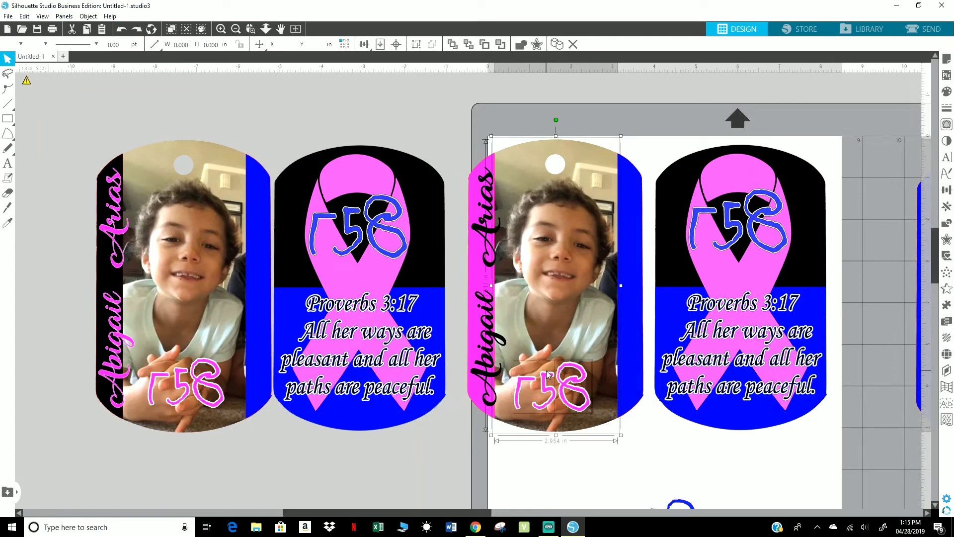
click(548, 375)
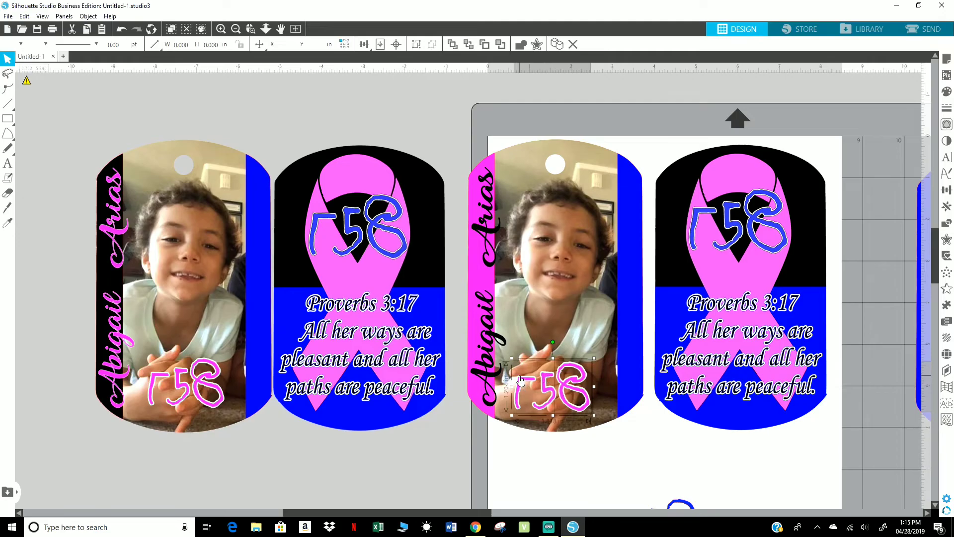
click(548, 375)
click(547, 375)
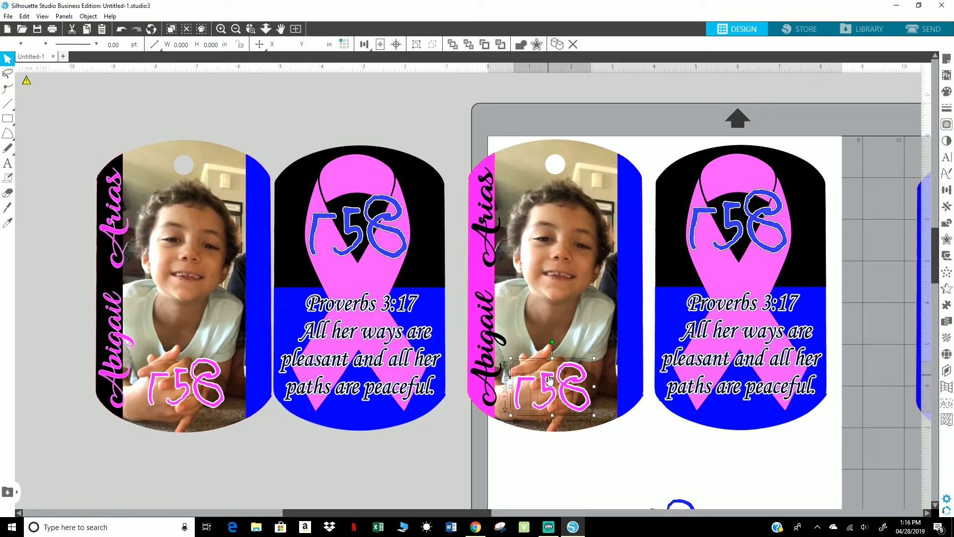
drag(550, 380, 474, 450)
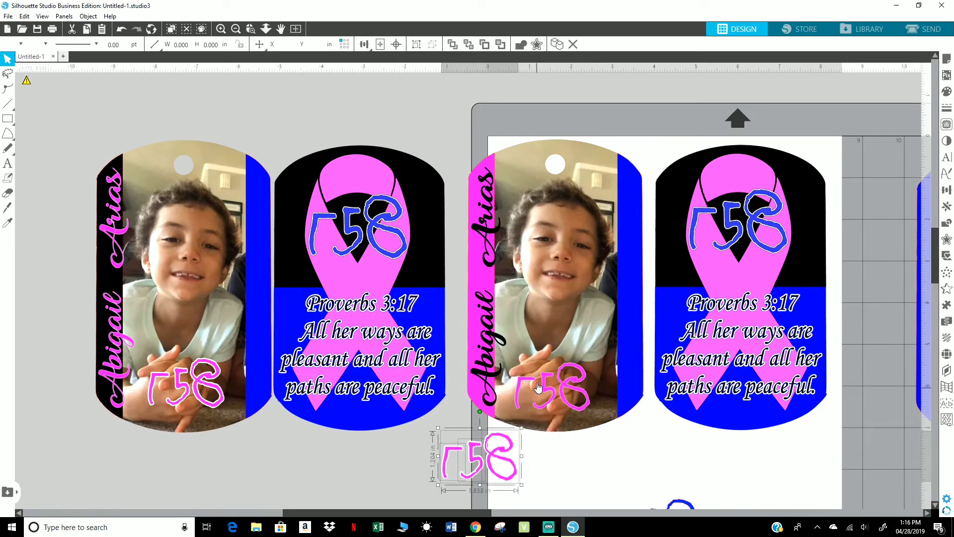
Step: Remove the leftover pink 758 without outline from the photo and select the white-outlined 758 below the tag
double_click(530, 382)
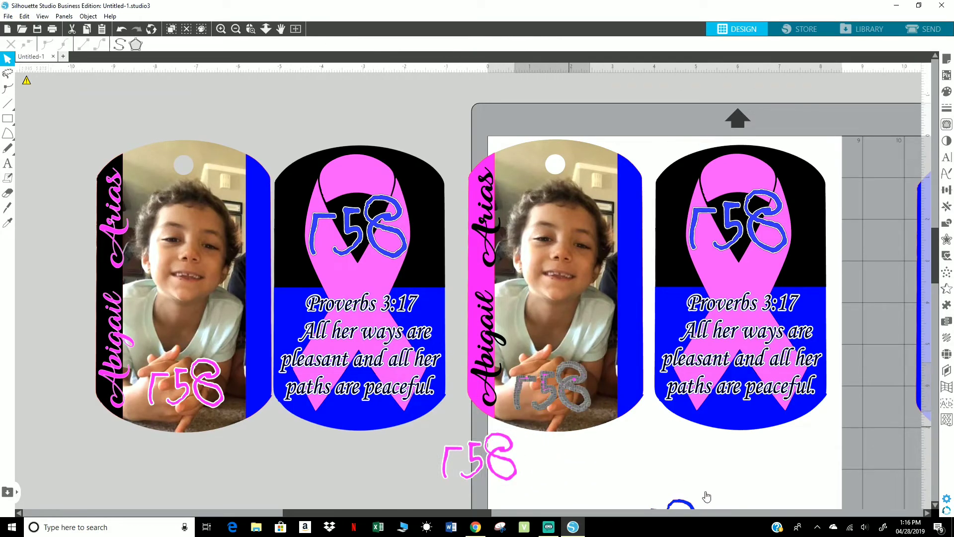
double_click(585, 398)
drag(587, 398, 511, 447)
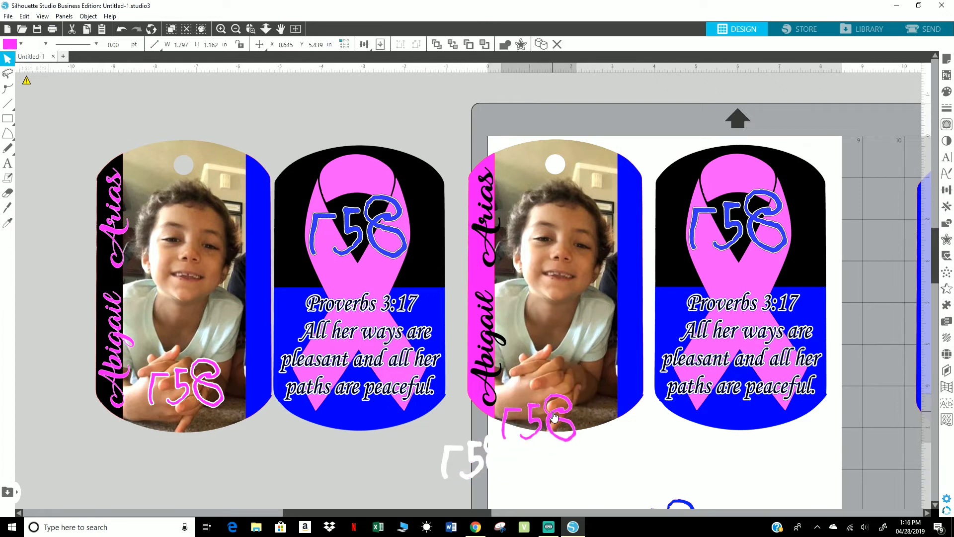
click(121, 28)
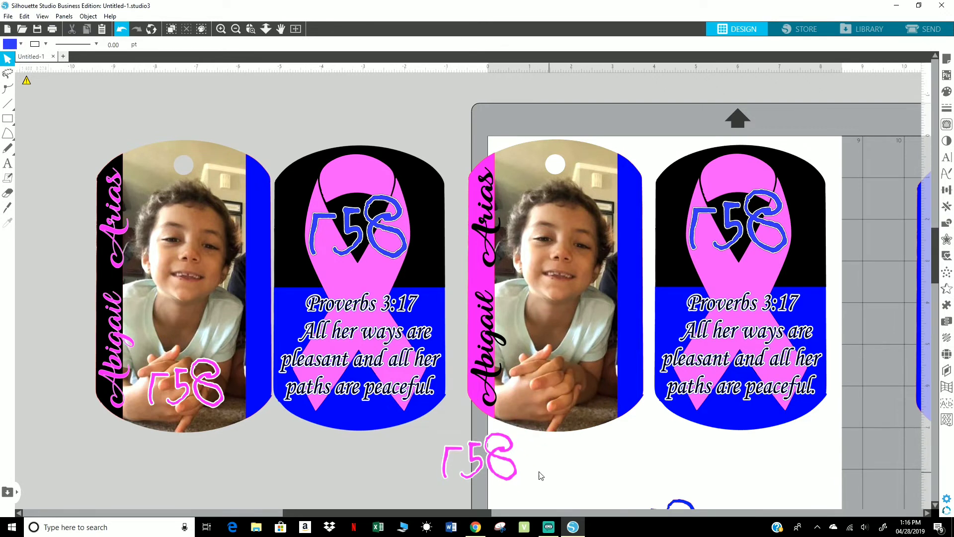
click(511, 465)
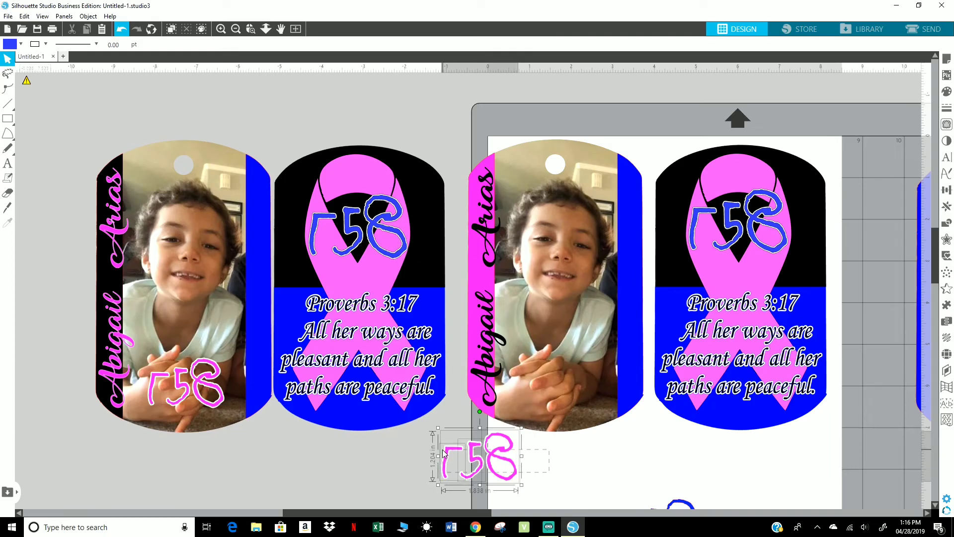
Step: Group the white-outlined pink 758 and place it over the hands on the photo with the pink and blue strips
right_click(474, 460)
click(497, 341)
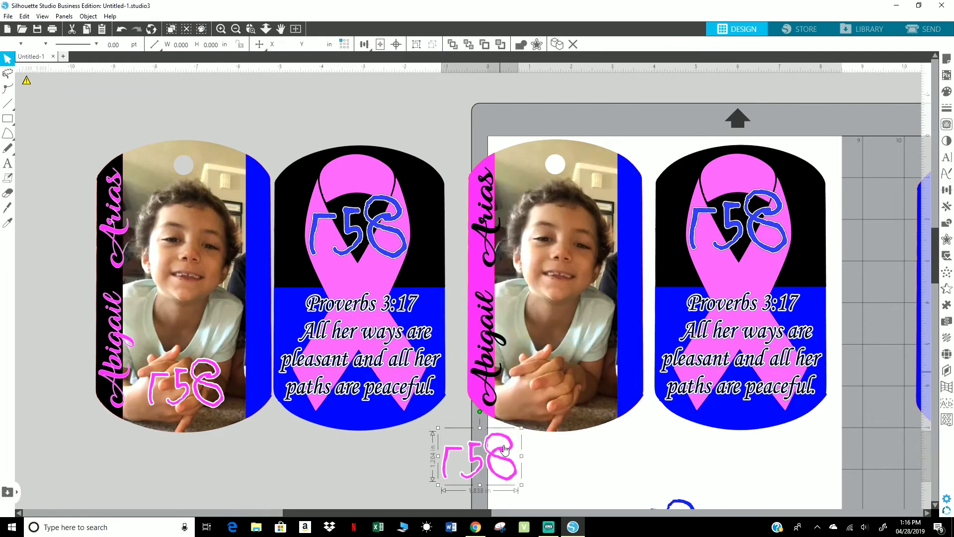
drag(504, 448, 622, 345)
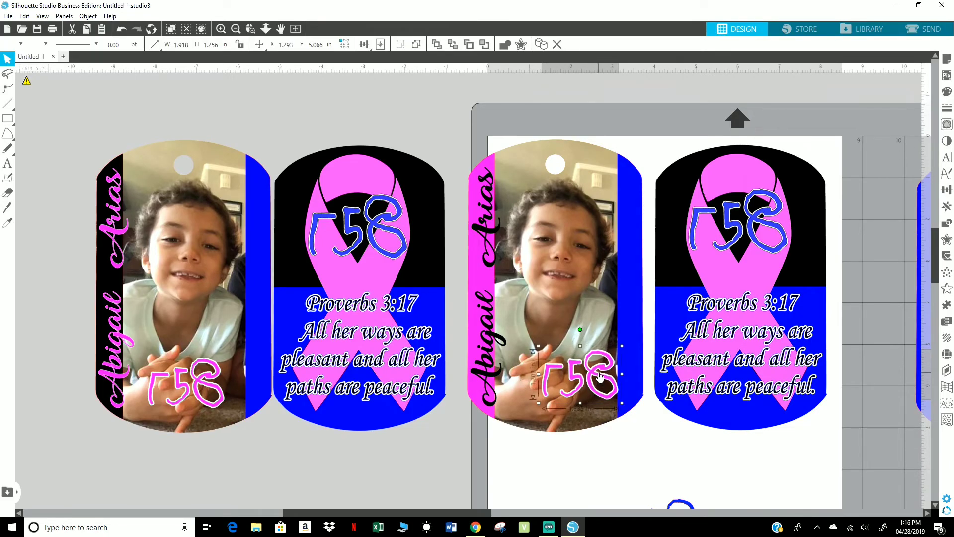
drag(598, 380, 585, 387)
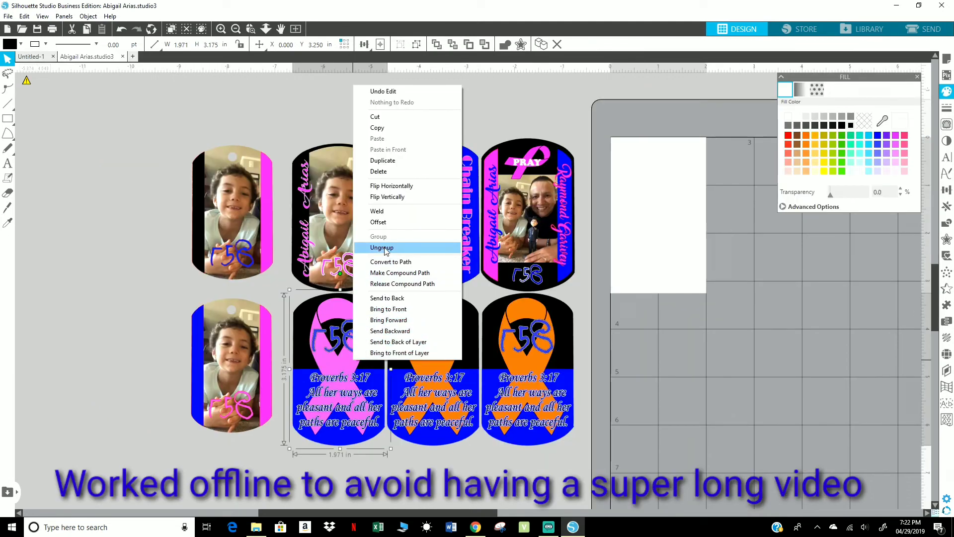
Step: Ungroup the pink-ribbon tag back and recolour its ribbon with the orange sampled from a neighbouring ribbon
click(370, 251)
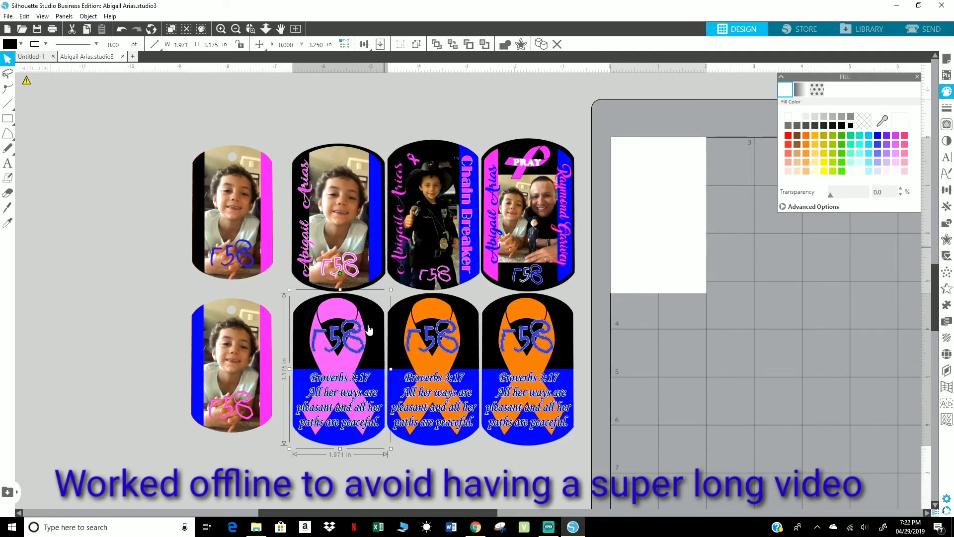
click(349, 329)
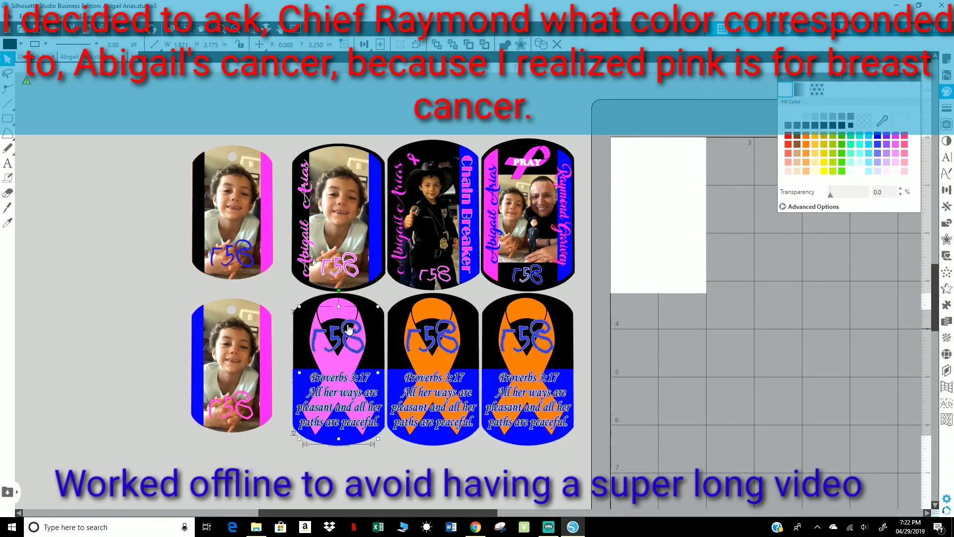
click(346, 317)
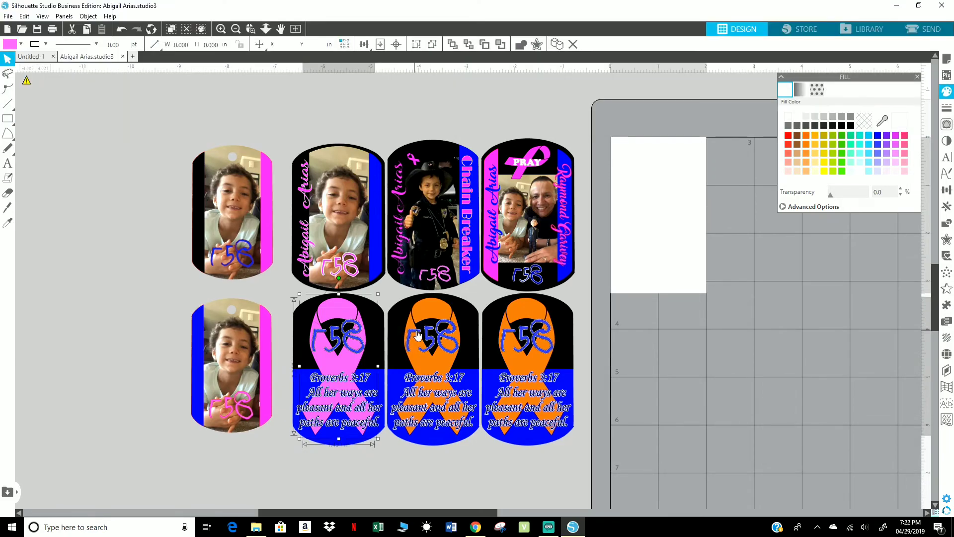
shift+click(440, 364)
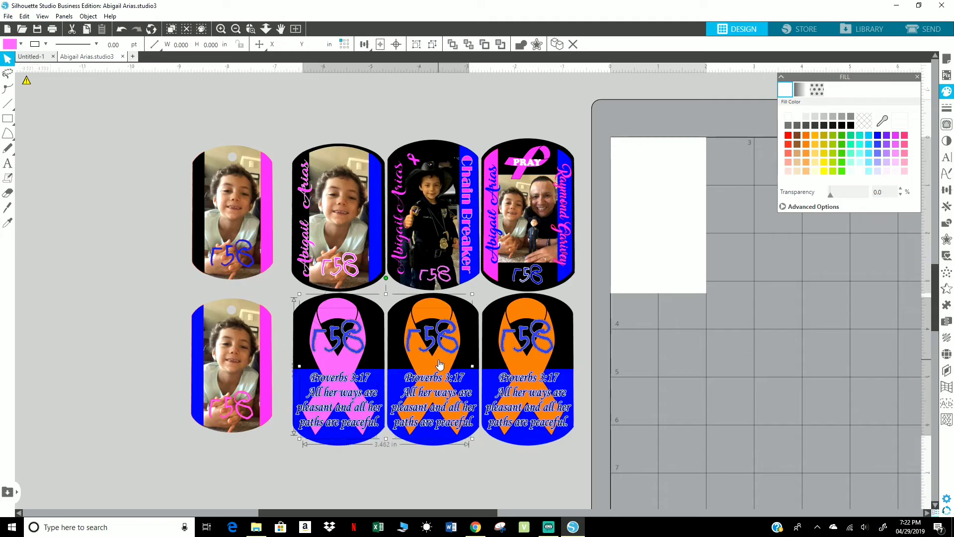
shift+click(420, 363)
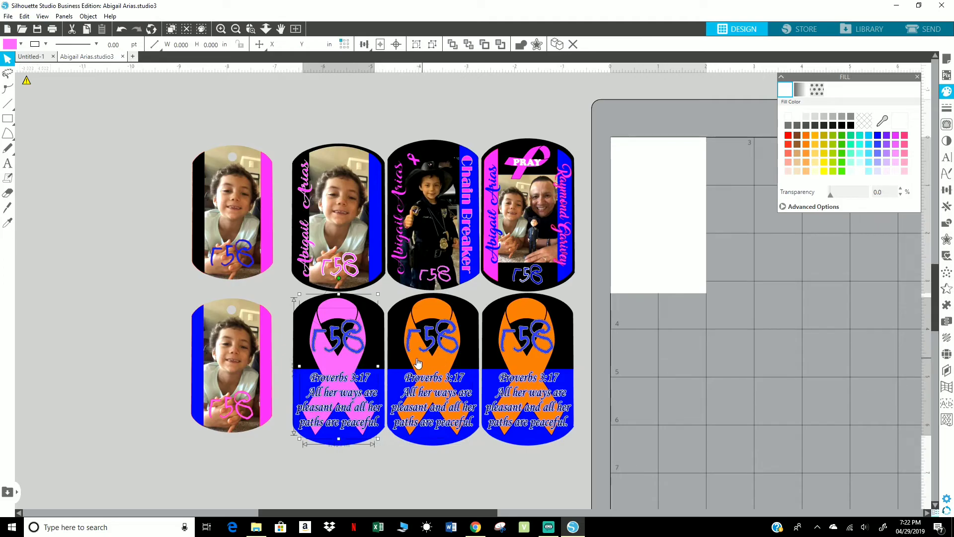
key(i)
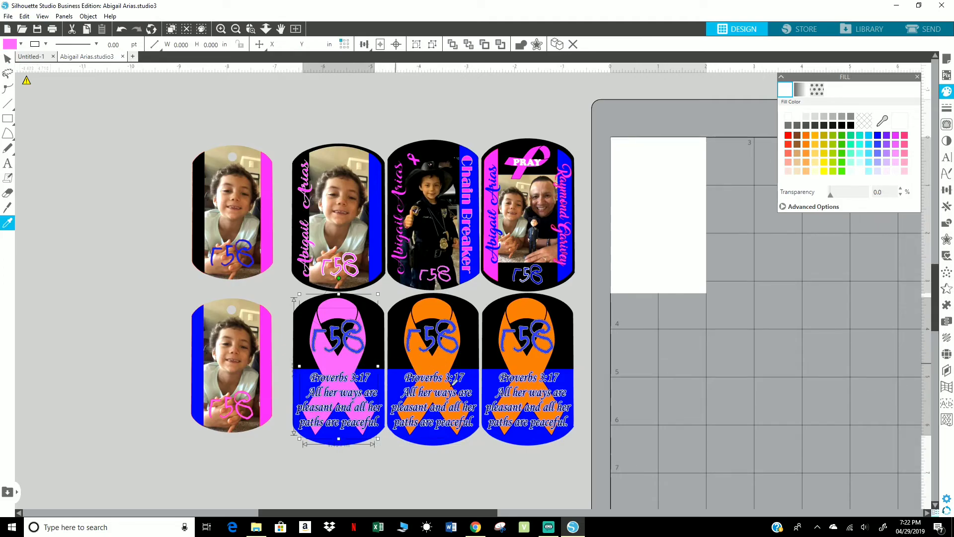
click(542, 358)
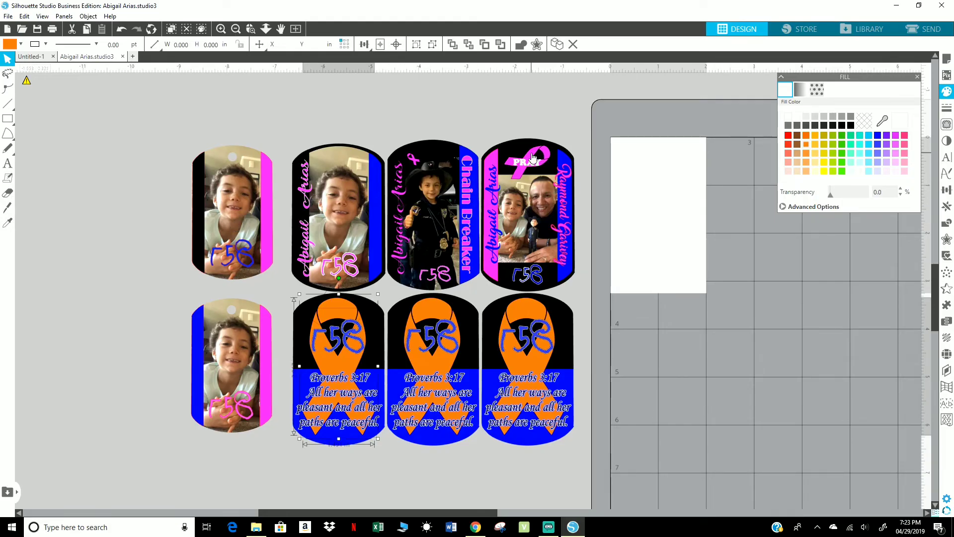
Step: Ungroup the PRAY photo tag so its parts can be edited separately
click(531, 158)
double_click(531, 157)
right_click(532, 157)
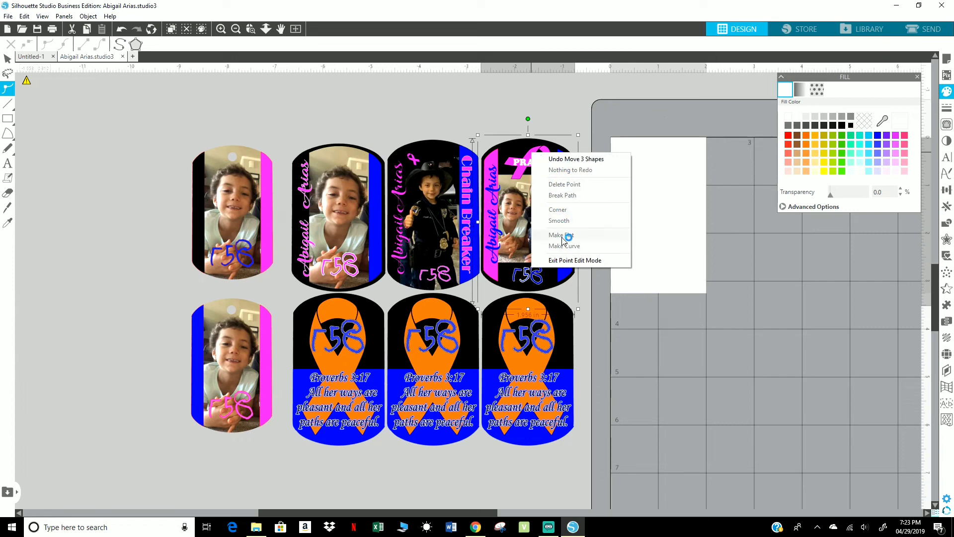
click(657, 236)
right_click(545, 216)
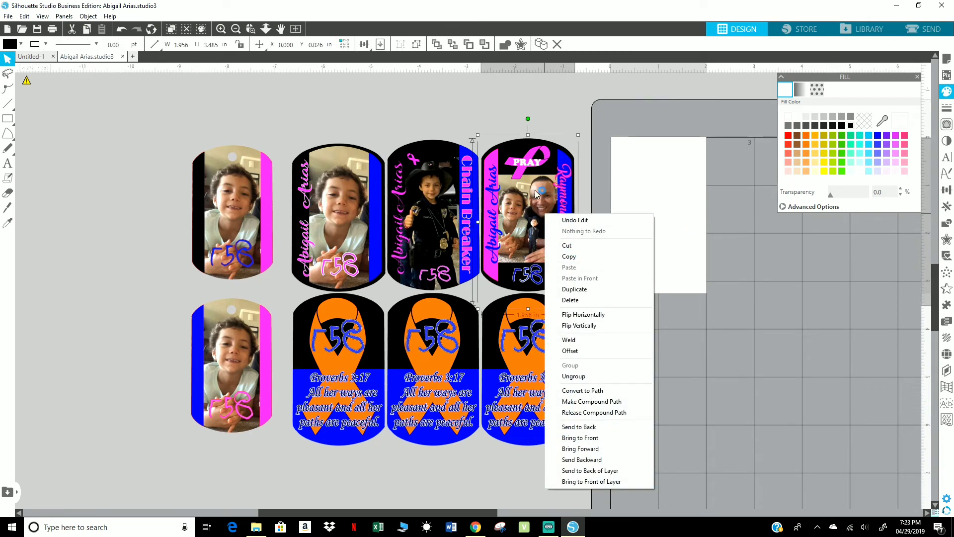
click(575, 376)
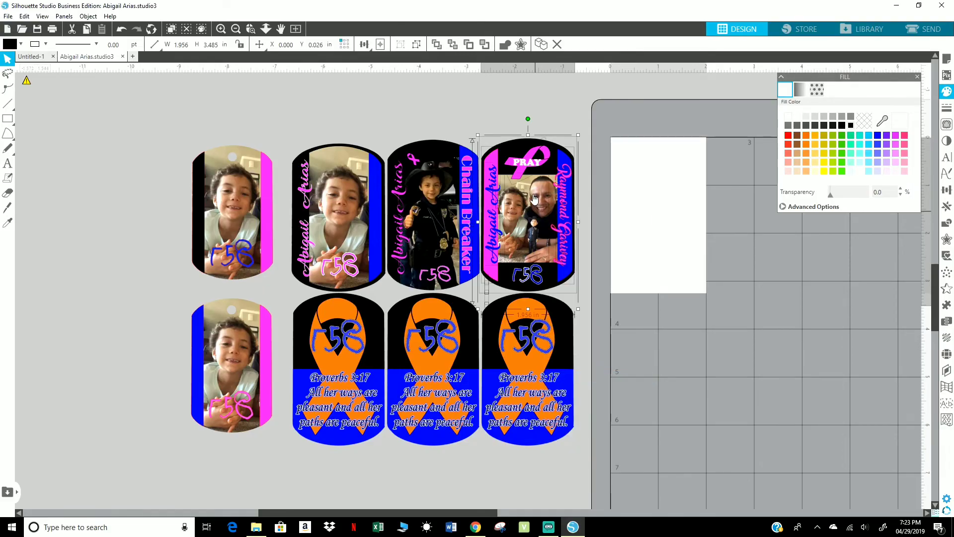
Step: Recolour the pink ribbon, side strip and edge lettering of the PRAY tag with the orange of the ribbon below
click(543, 151)
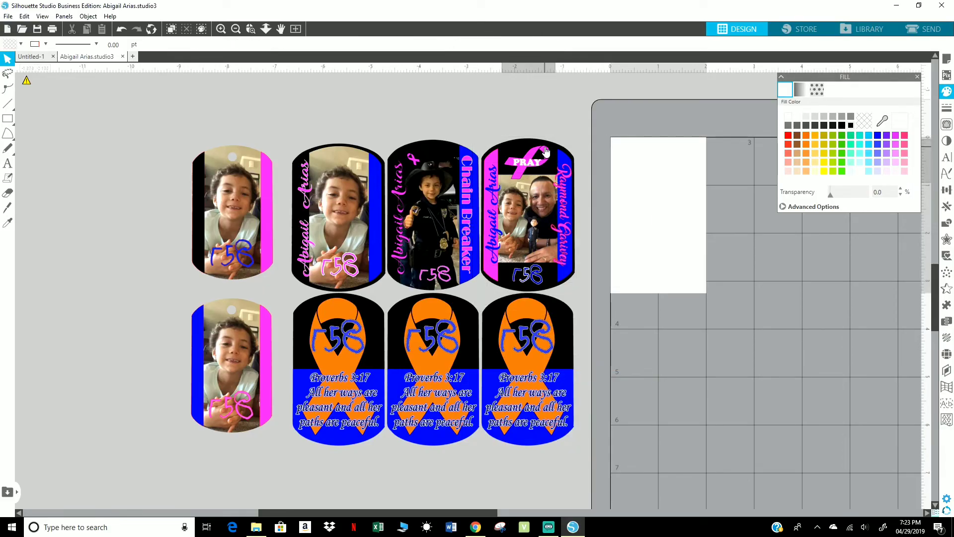
click(491, 276)
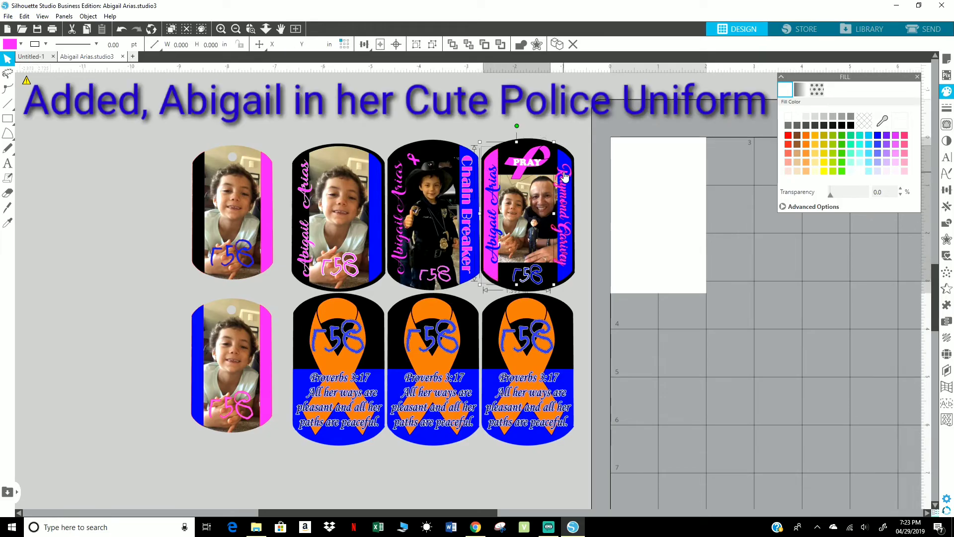
key(i)
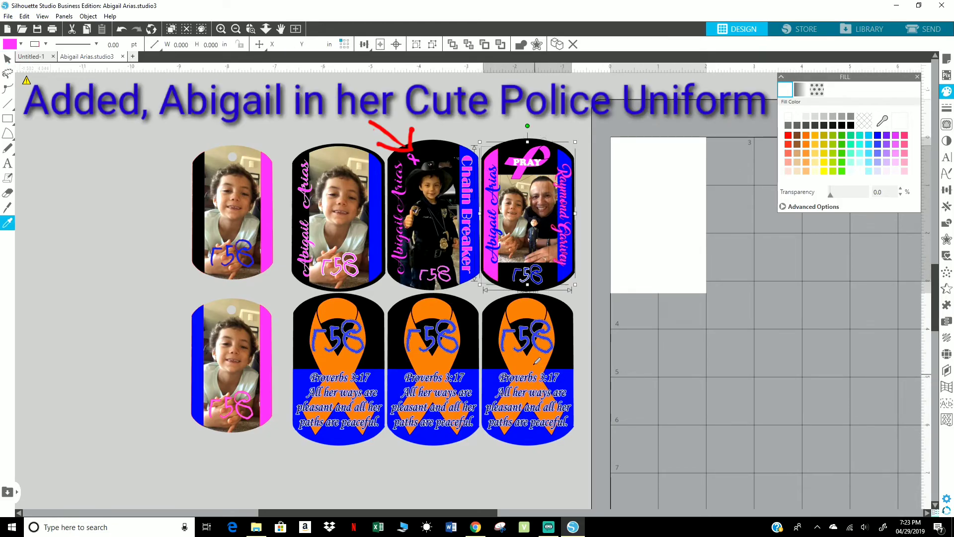
click(535, 363)
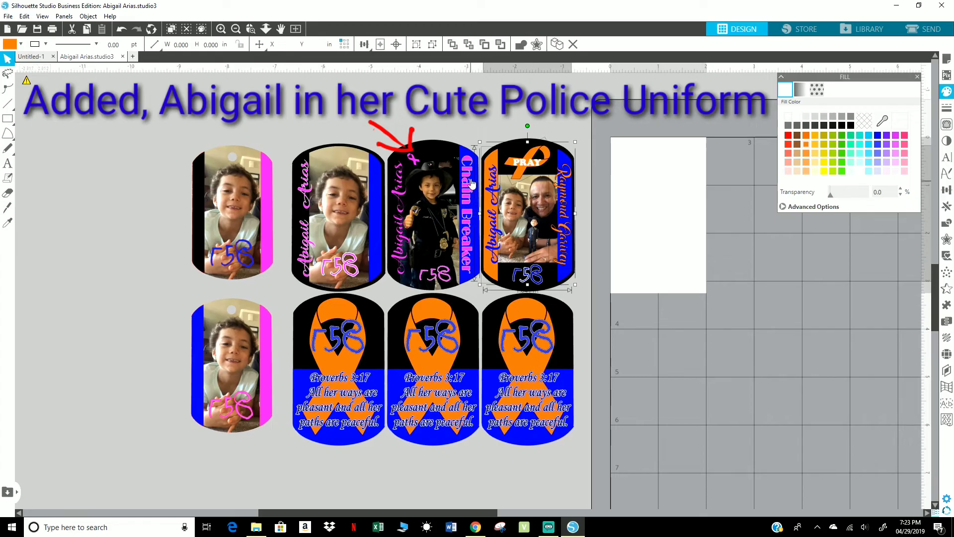
Step: Ungroup the police-uniform photo tag with the Chain Breaker lettering
double_click(399, 172)
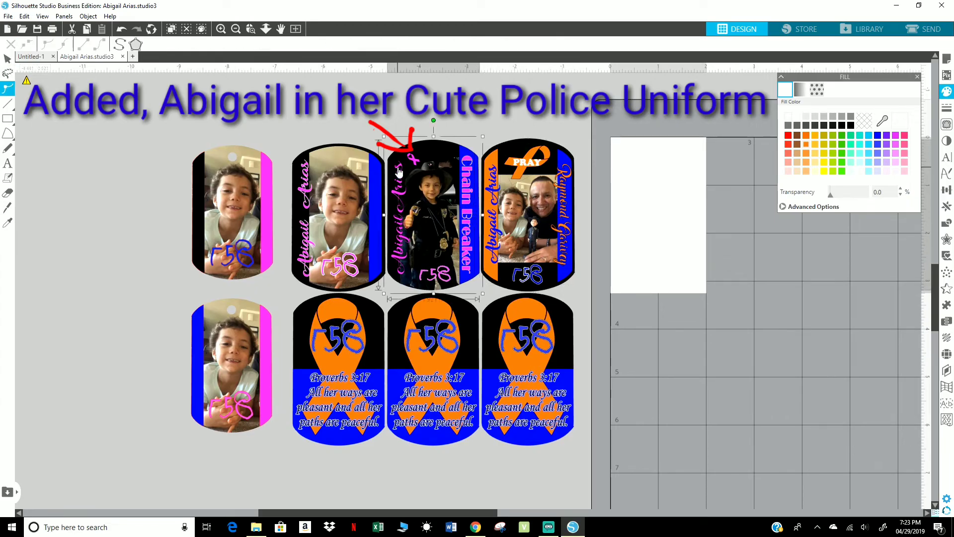
right_click(399, 171)
click(490, 228)
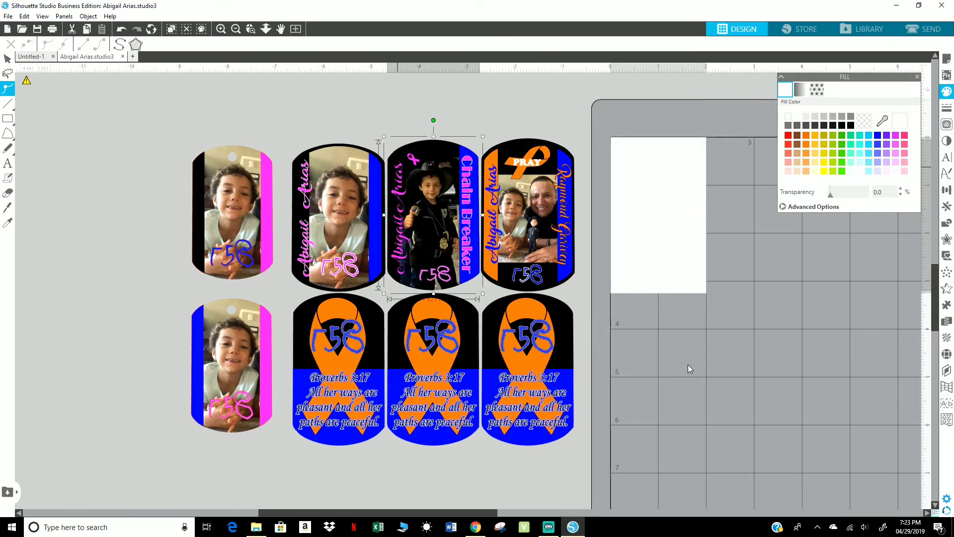
click(457, 221)
right_click(440, 219)
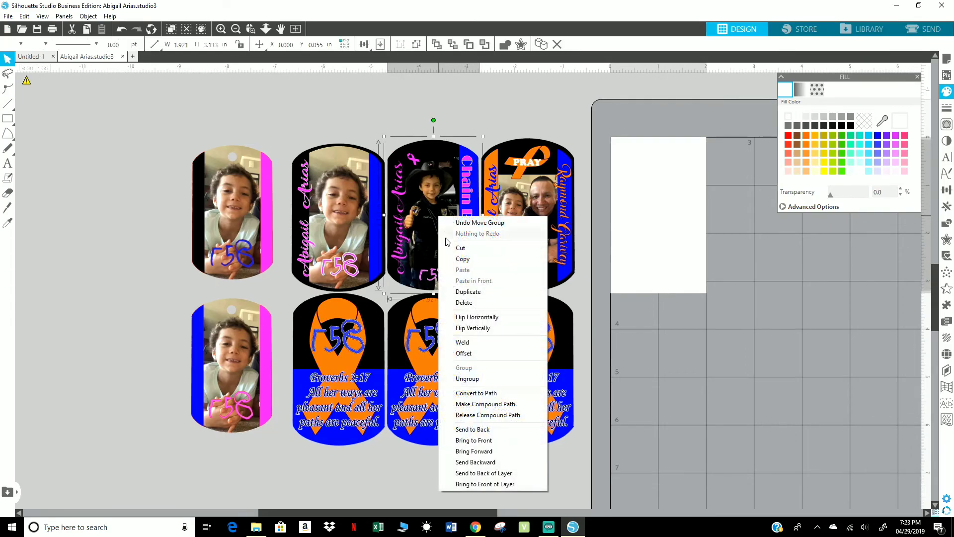
click(467, 378)
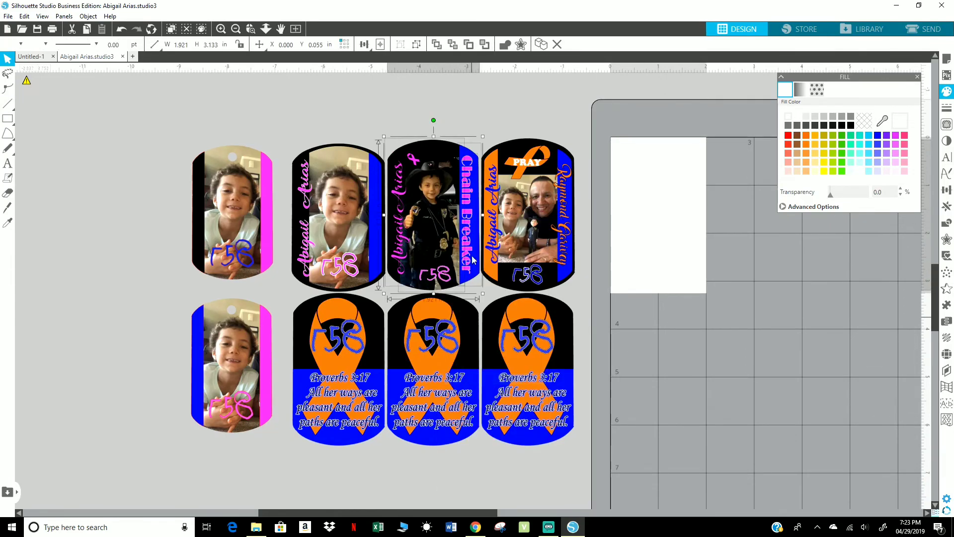
Step: Try recolouring the ribbon, edge name, Chain Breaker text and 758 on the police-uniform tag with the sampled orange
click(493, 105)
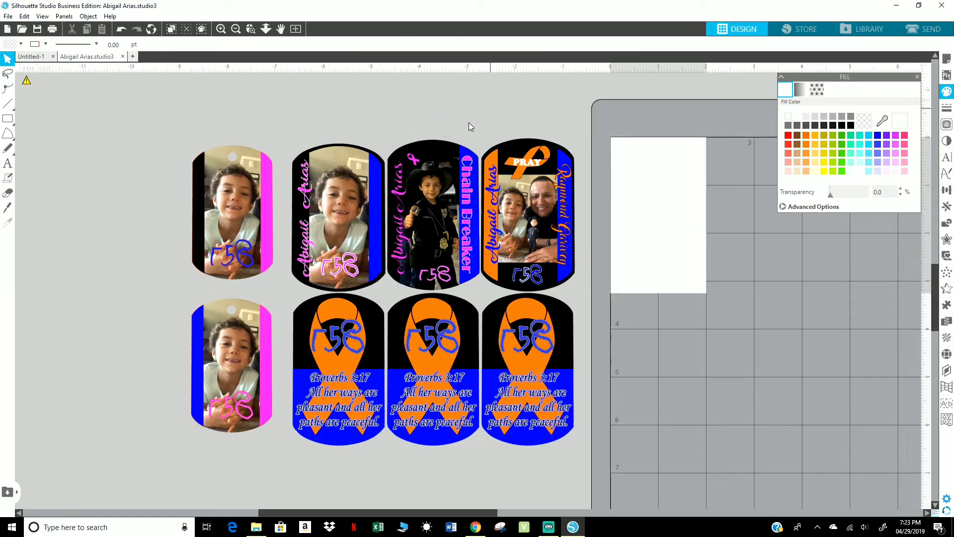
click(415, 164)
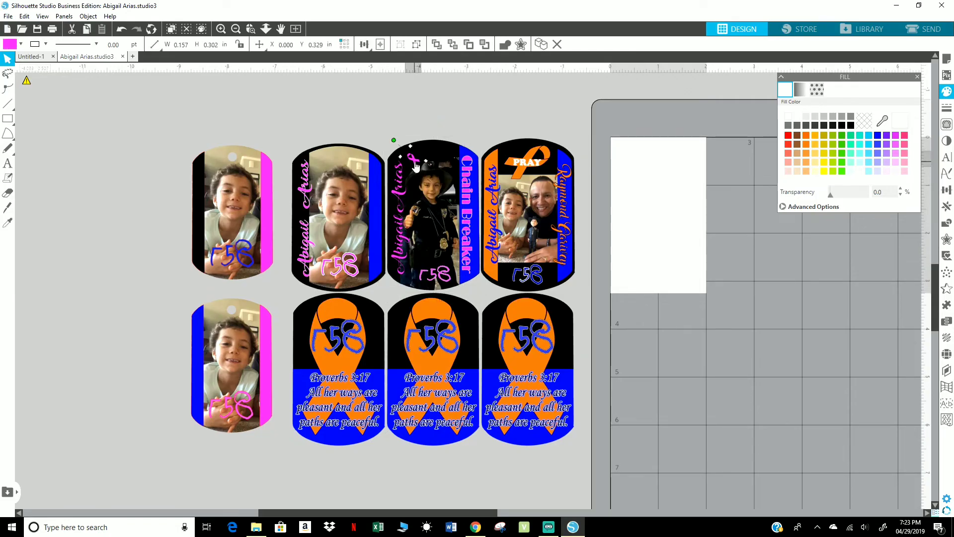
click(401, 199)
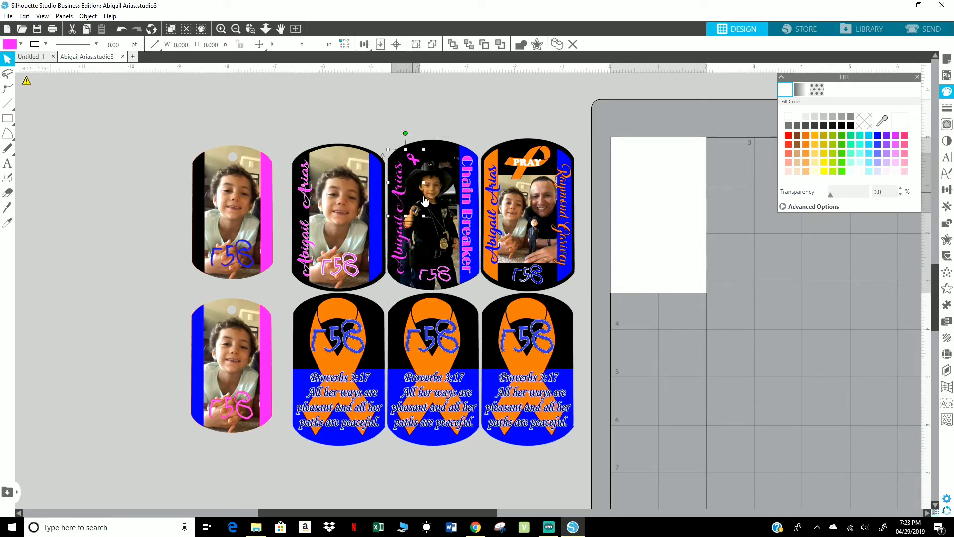
click(401, 249)
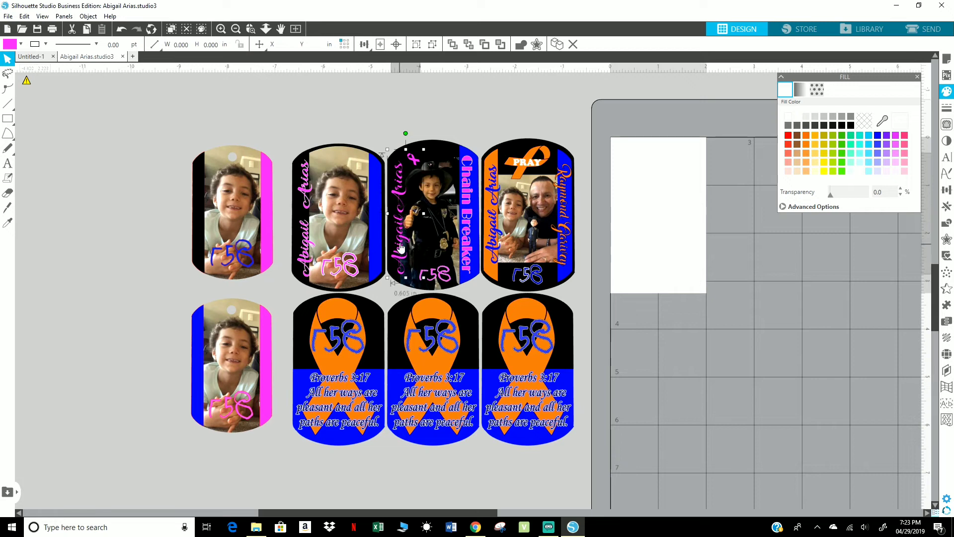
shift+click(467, 213)
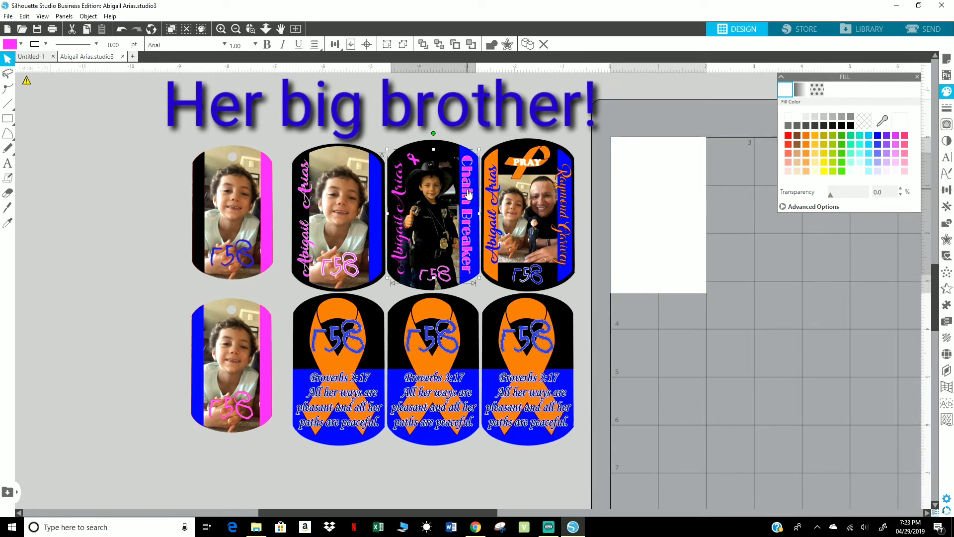
shift+click(445, 273)
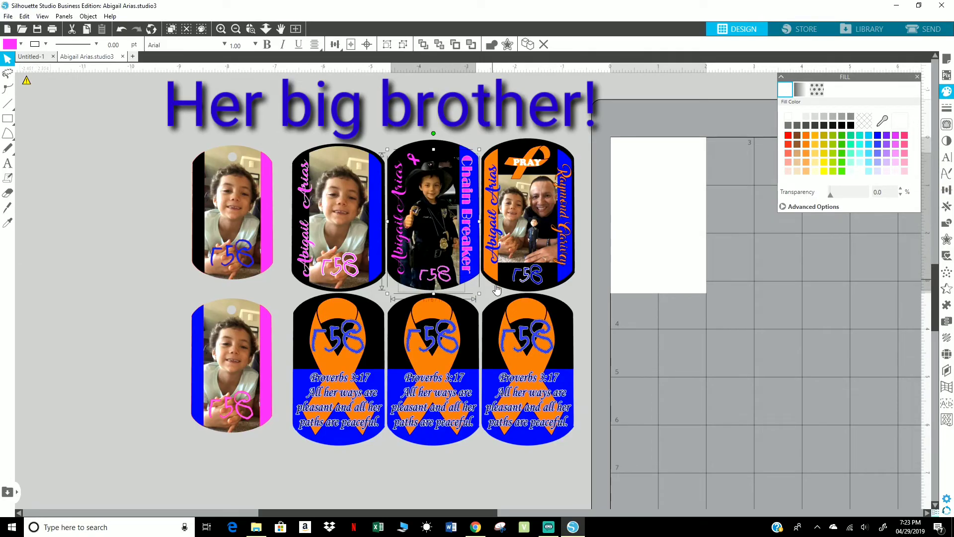
key(i)
click(532, 367)
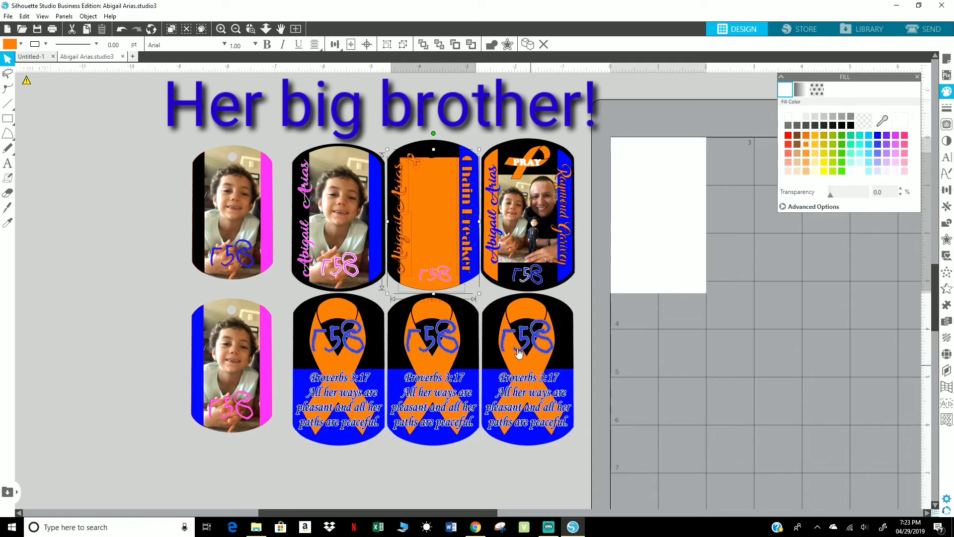
click(123, 30)
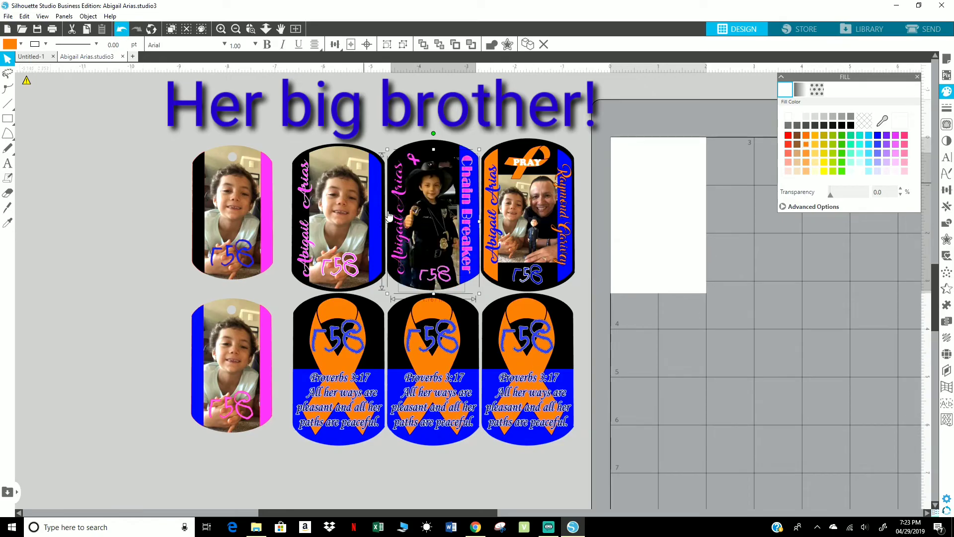
click(123, 30)
Step: Try moving the pink 758 off the police-uniform tag to the empty area beside the tags, then undo the move
key(i)
click(441, 277)
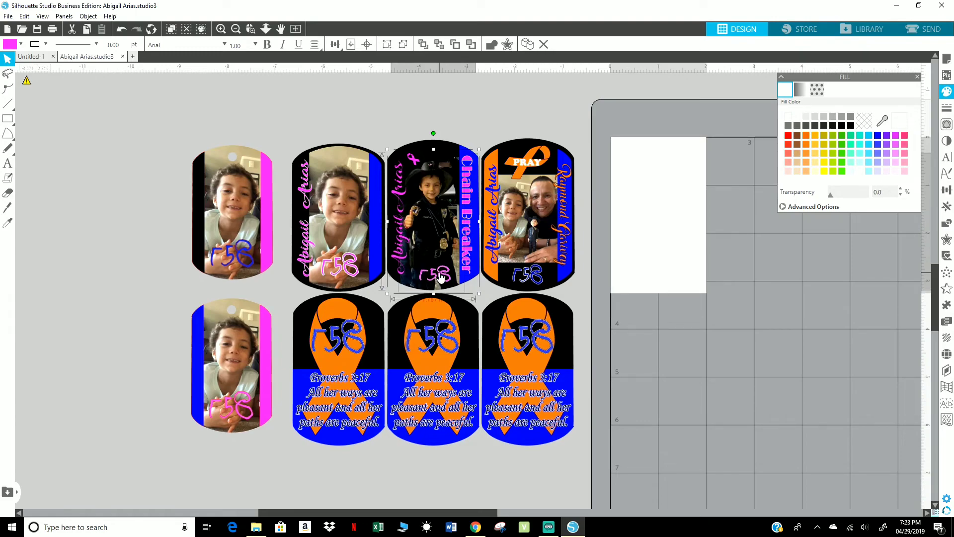
double_click(441, 275)
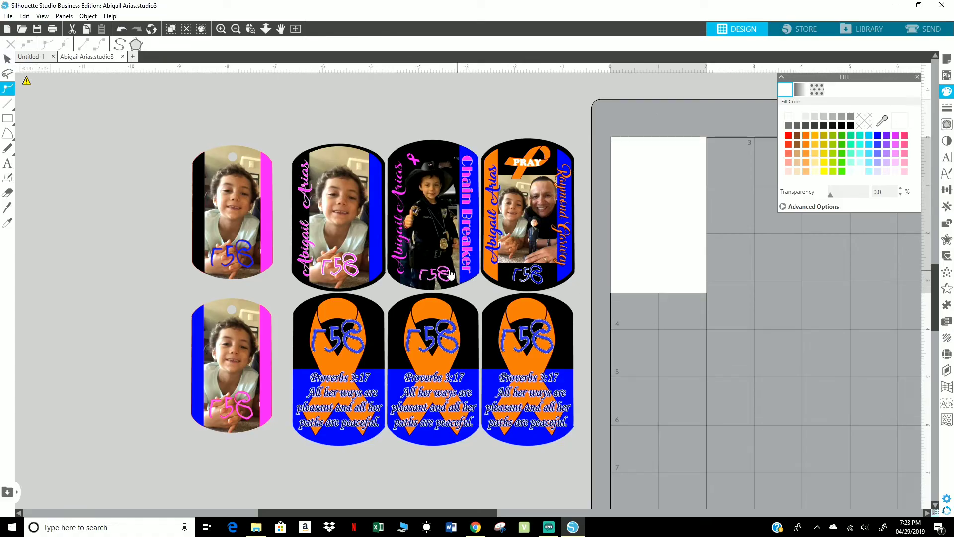
double_click(449, 275)
drag(449, 275, 743, 318)
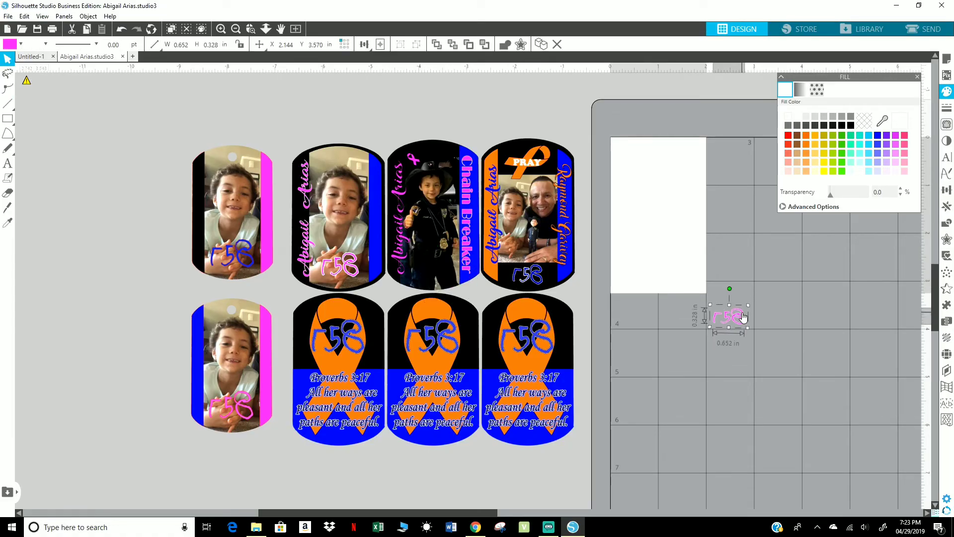
click(121, 29)
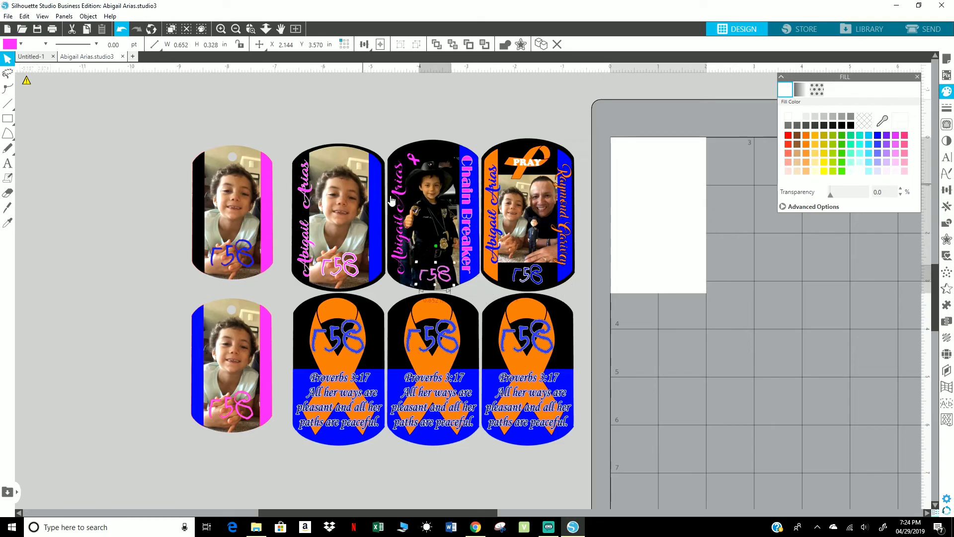
Step: Recolour the 758, ribbon, edge name and Chain Breaker text on the police-uniform tag with the orange of the ribbon backs
click(468, 254)
click(401, 246)
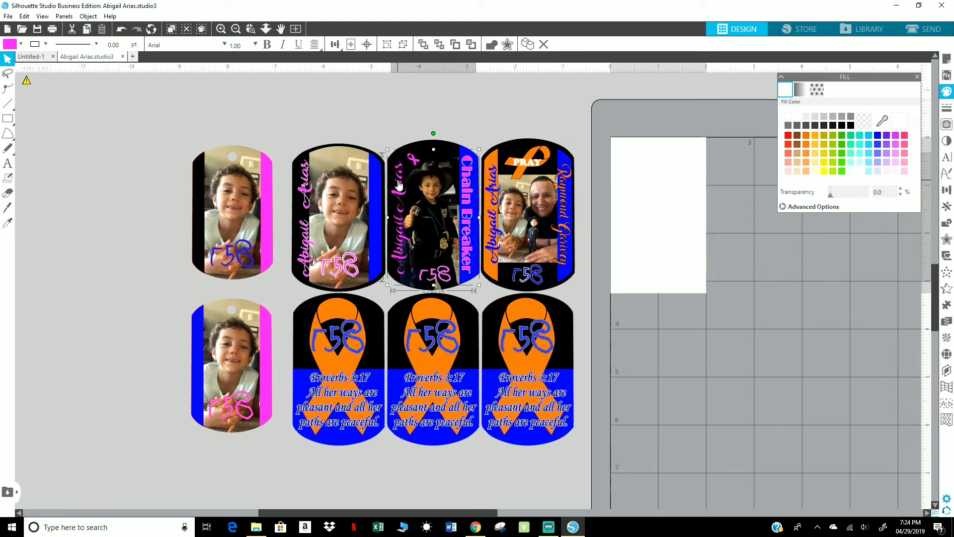
key(i)
click(532, 366)
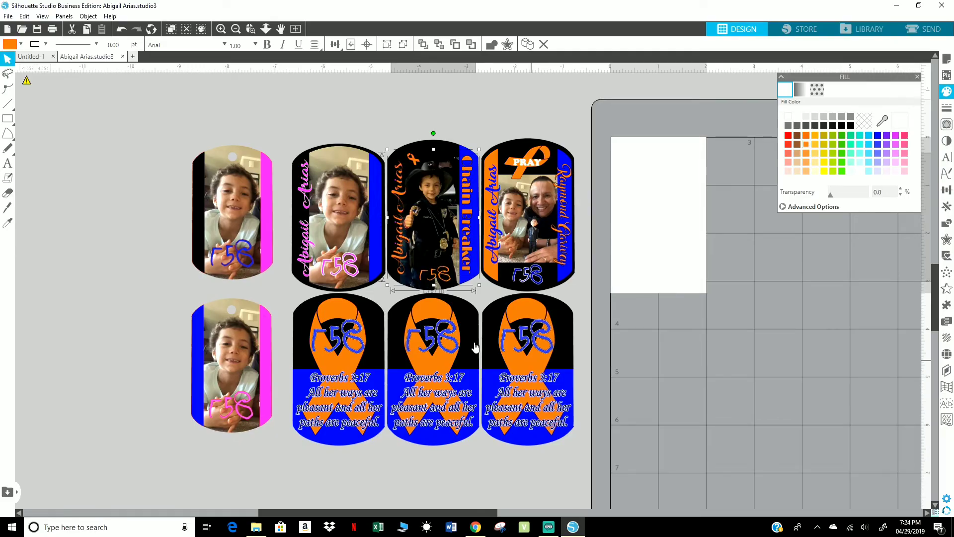
double_click(347, 266)
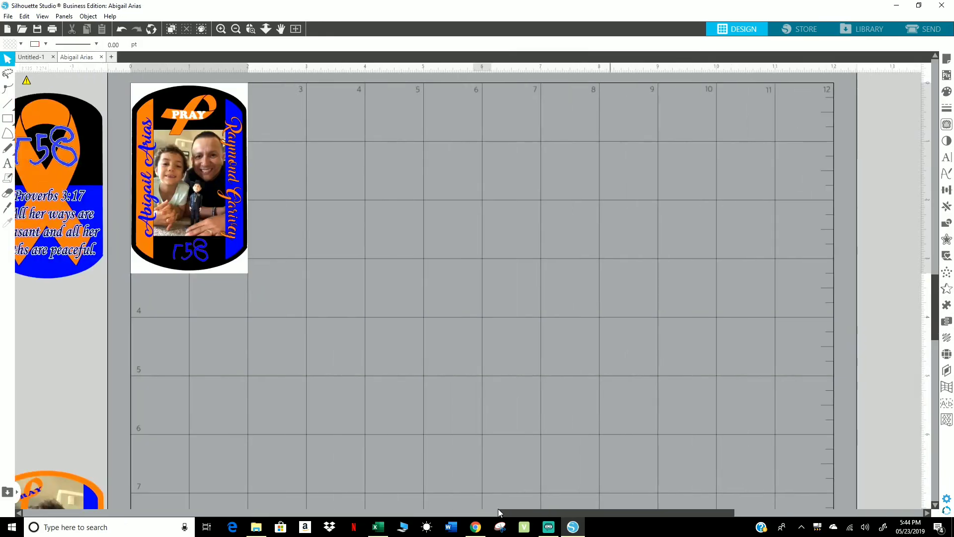
Step: Review the tag front options arranged beside the mat, together with the Proverbs 3:17 ribbon back
drag(498, 509, 210, 477)
scroll(211, 477, down, 3)
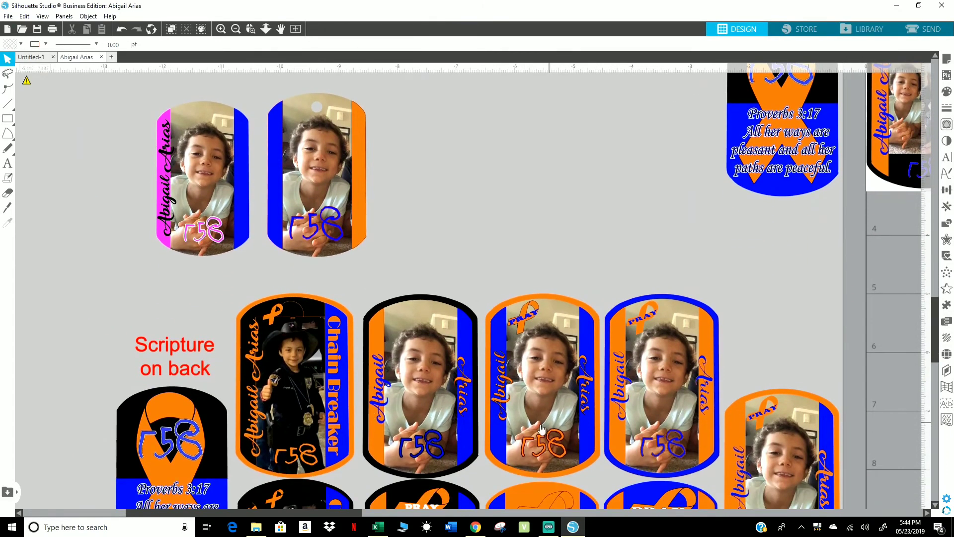
scroll(542, 428, down, 1)
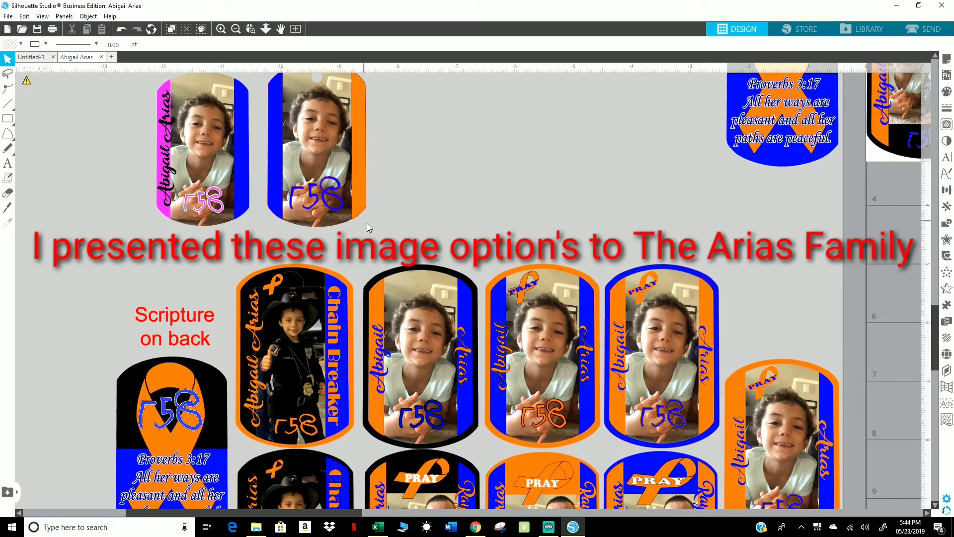
scroll(384, 254, down, 4)
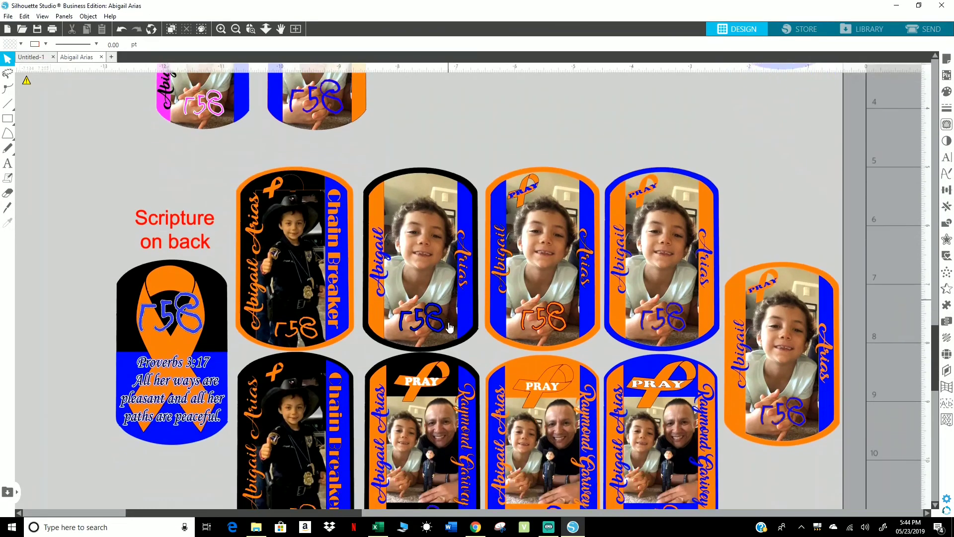
scroll(449, 327, down, 1)
scroll(450, 327, down, 1)
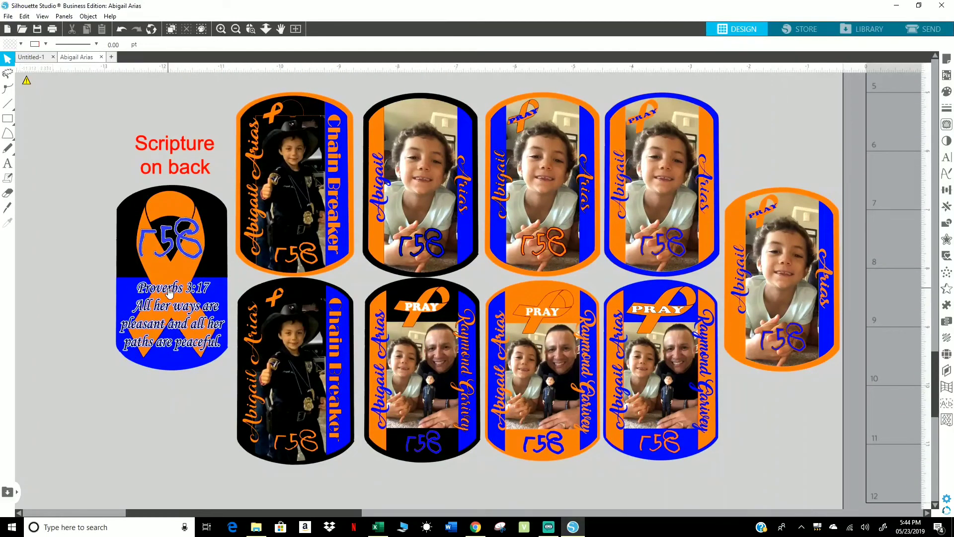
Step: Duplicate the Proverbs 3:17 ribbon back and move the copy up beside the "Scripture on back" label
click(169, 293)
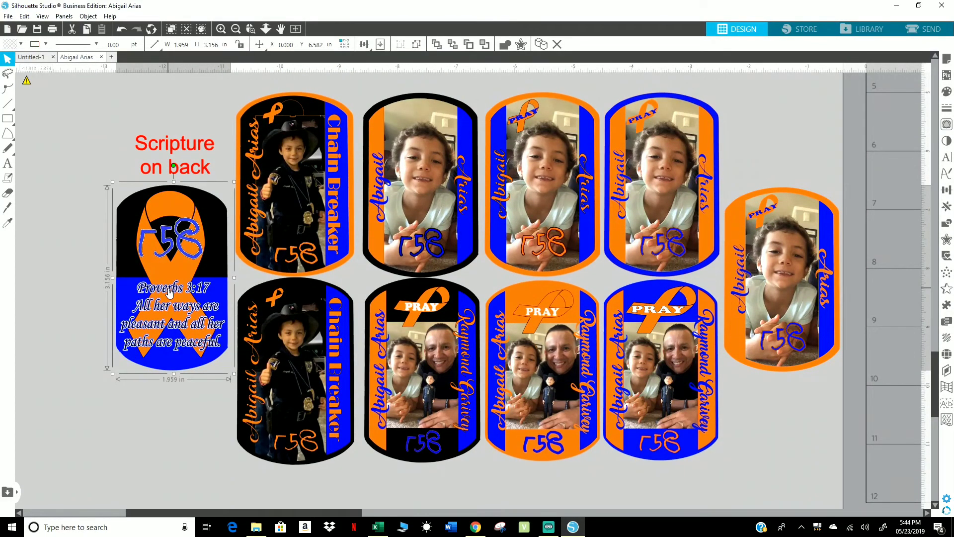
key(i)
key(ctrl+d)
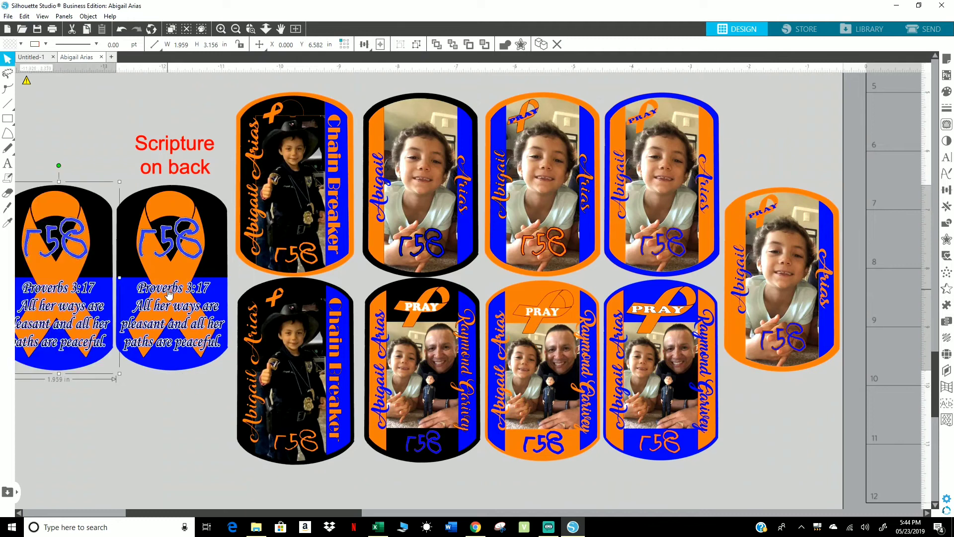
drag(65, 292, 69, 114)
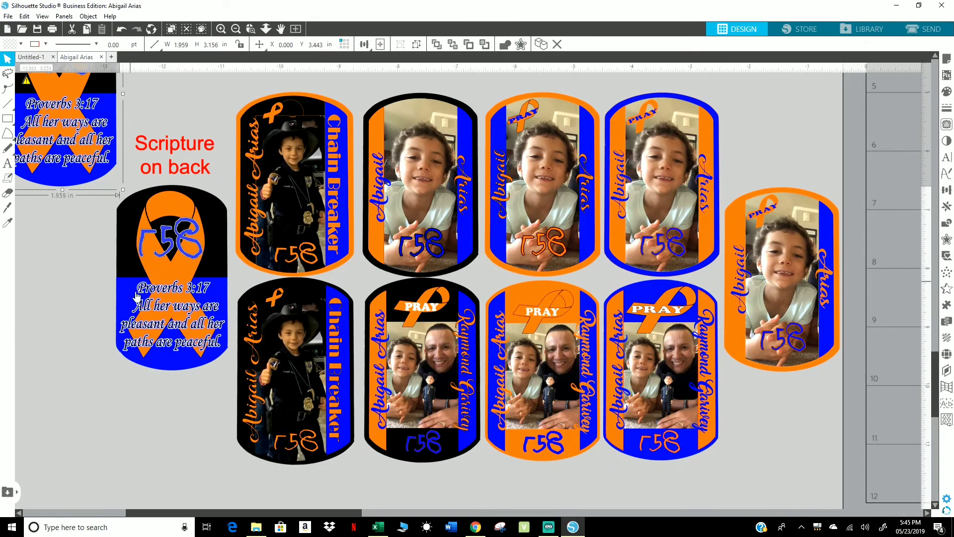
Step: Enlarge the original Proverbs 3:17 ribbon back to about 2.97 by 4.78 in and place it on the cutting mat
drag(162, 291, 131, 358)
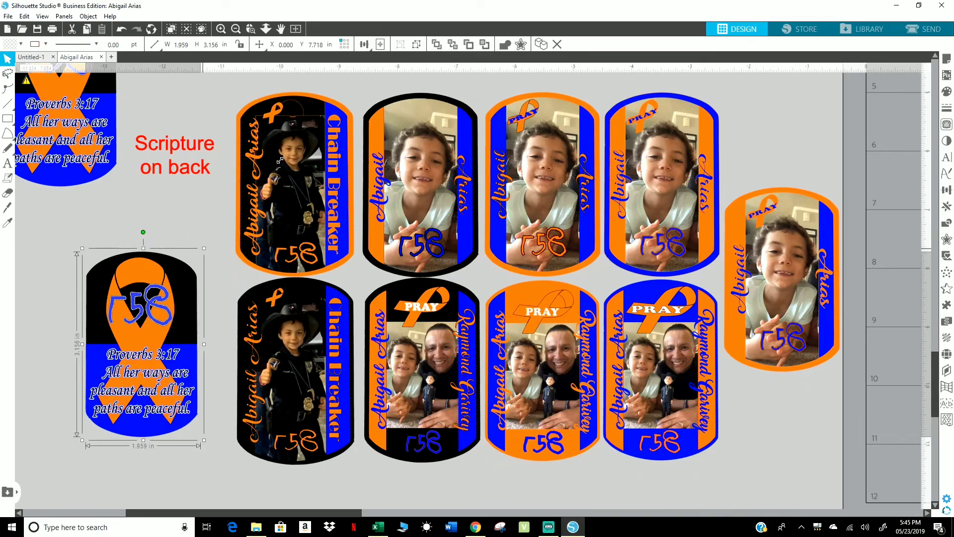
mouse_move(279, 160)
mouse_down()
mouse_move(294, 141)
mouse_move(271, 163)
mouse_up()
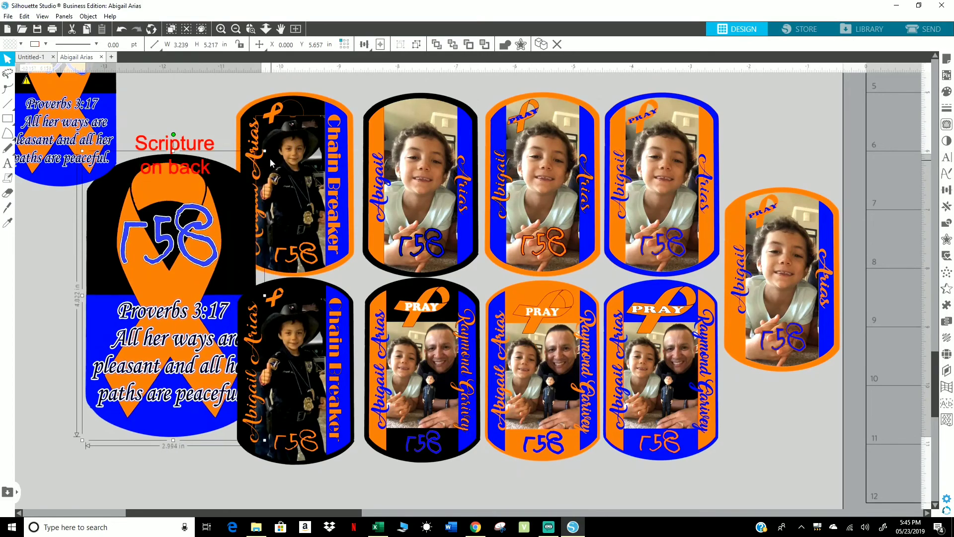
drag(110, 301, 492, 274)
scroll(352, 115, up, 1)
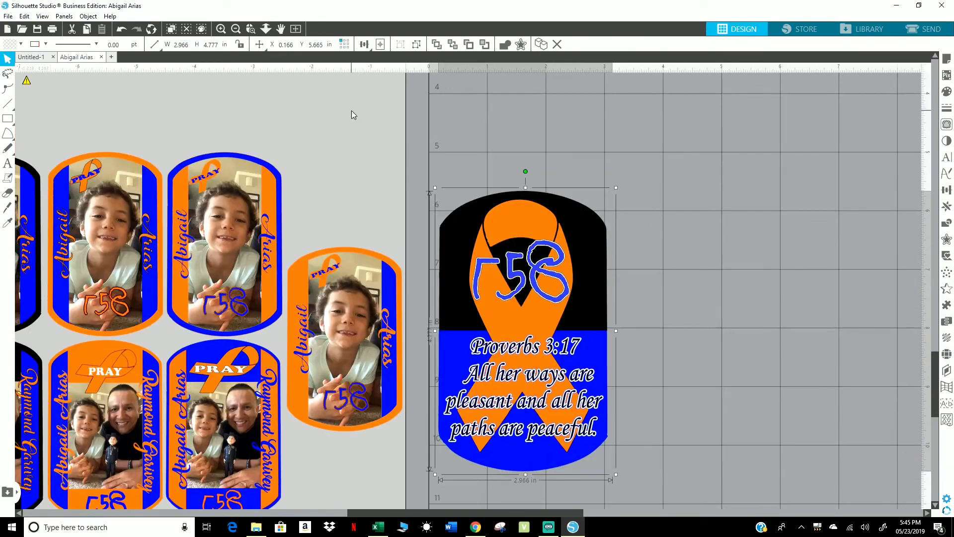
Step: Ungroup the enlarged Proverbs 3:17 ribbon back on the mat
click(267, 30)
scroll(600, 209, up, 3)
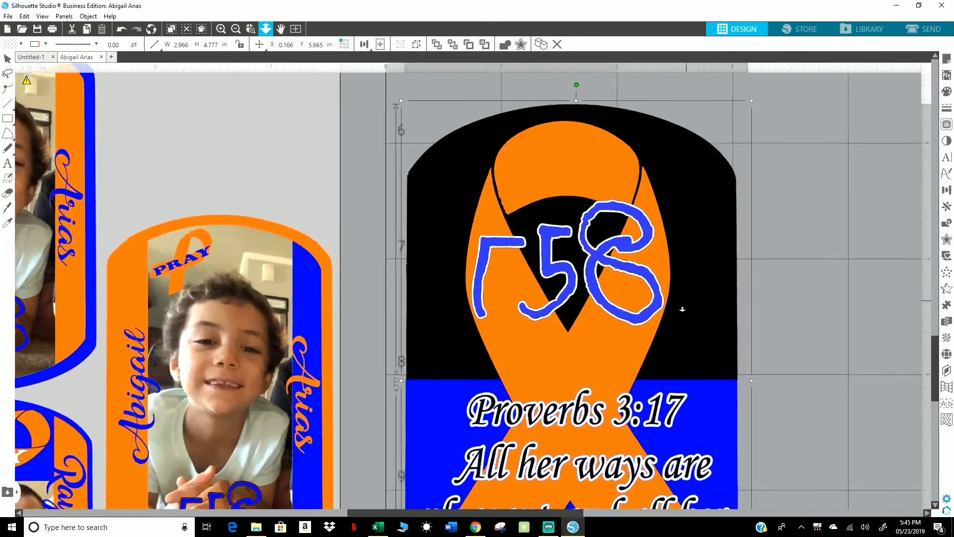
scroll(682, 309, down, 5)
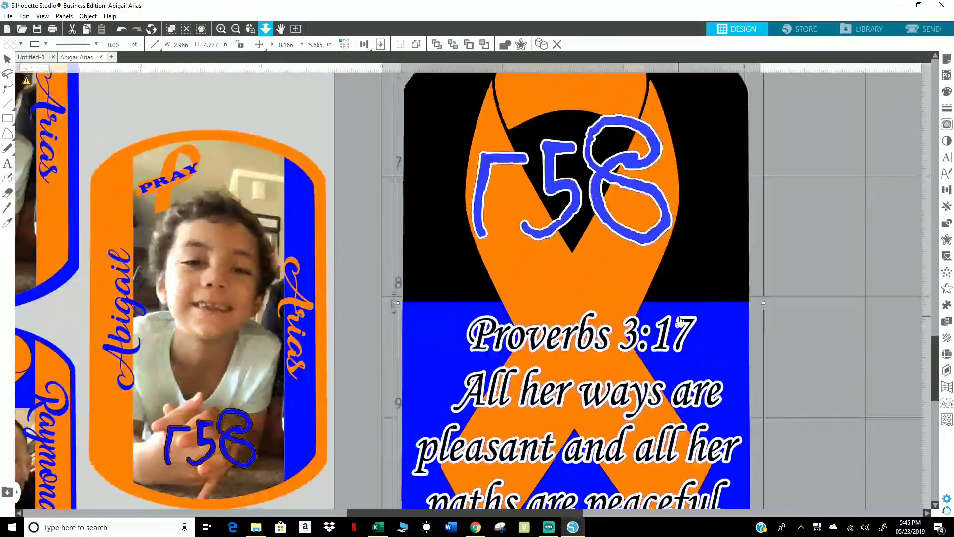
scroll(680, 322, down, 2)
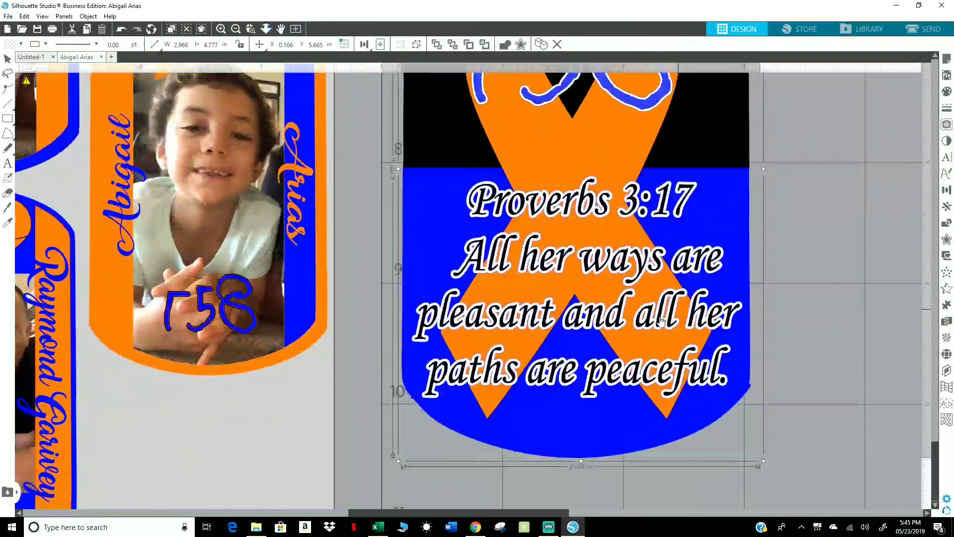
right_click(569, 209)
click(627, 369)
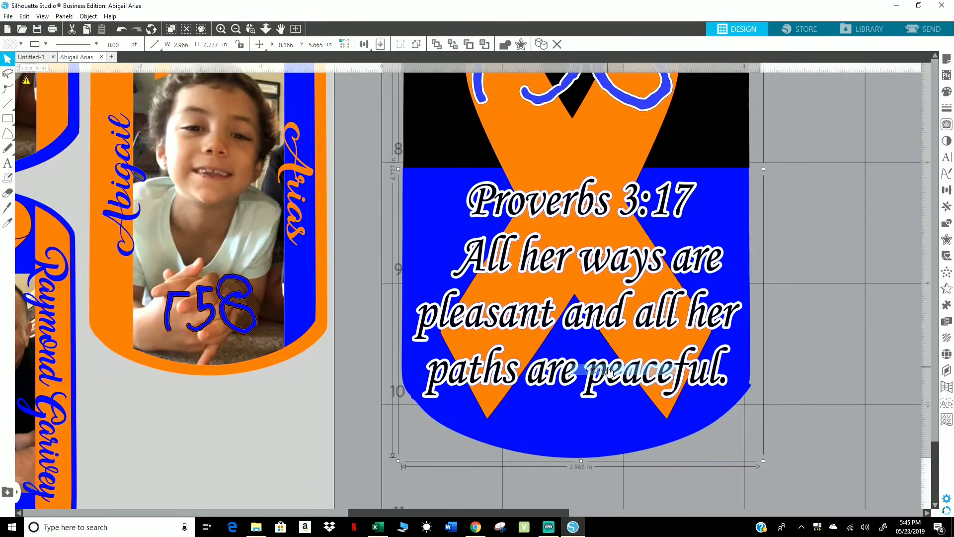
click(751, 252)
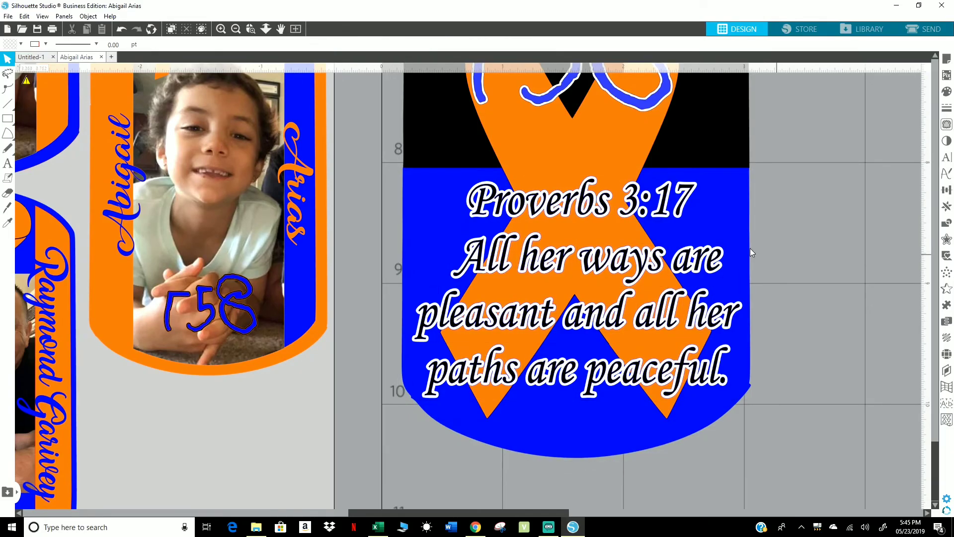
Step: Move the enlarged back's black and blue background, 758 and ribbon away from the Proverbs verse, undoing the first attempt
click(681, 213)
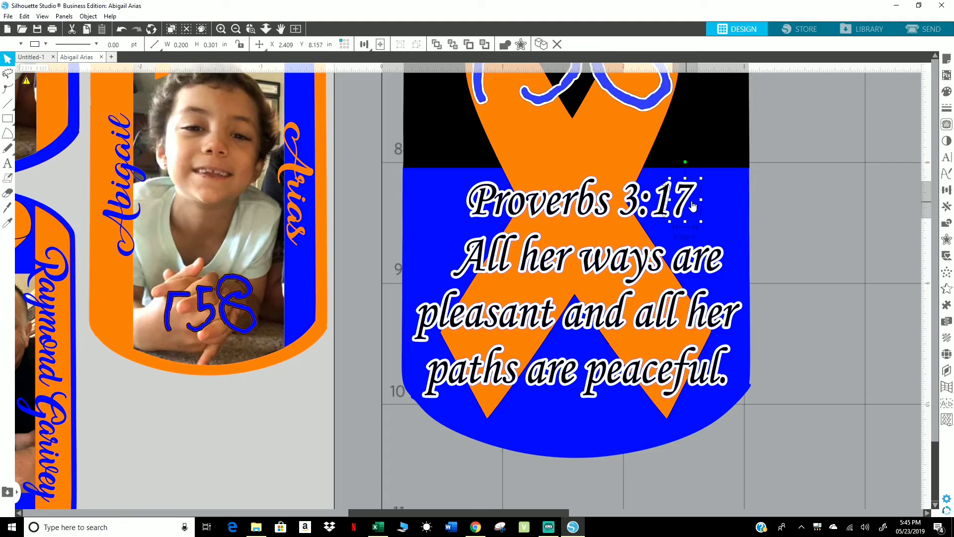
click(733, 157)
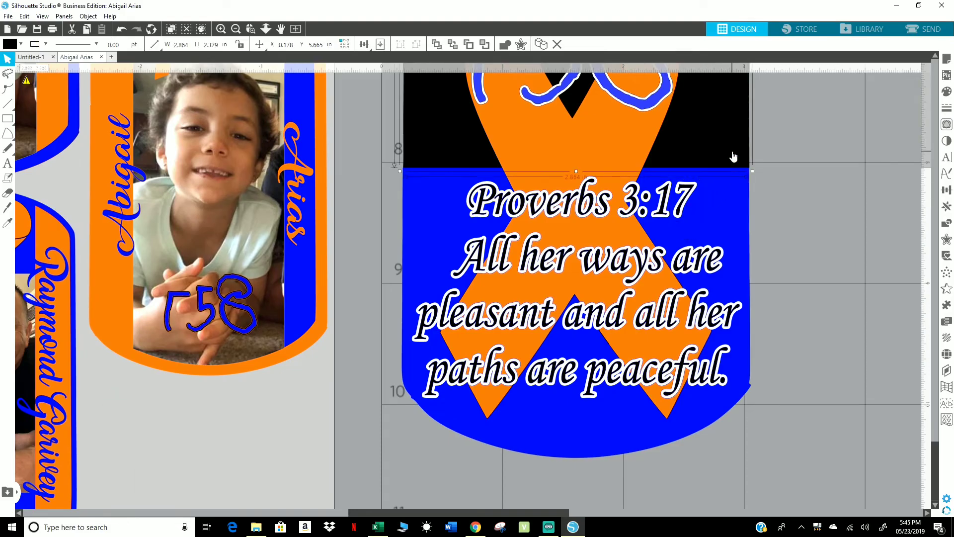
shift+click(651, 133)
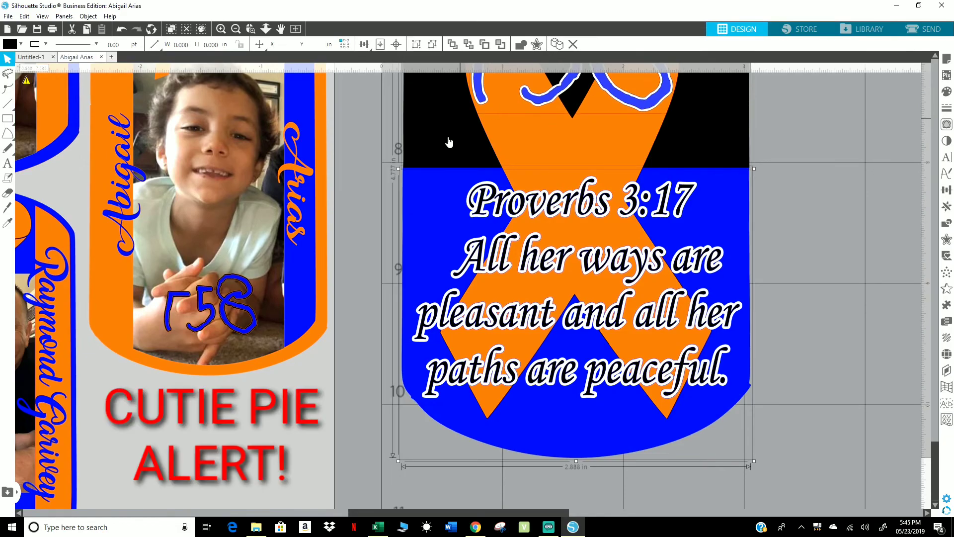
drag(447, 143, 742, 164)
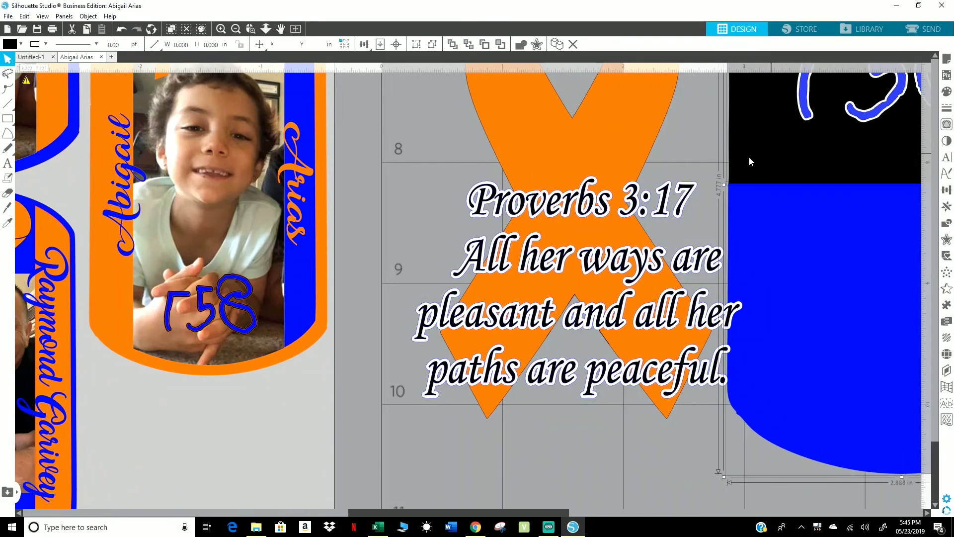
click(121, 28)
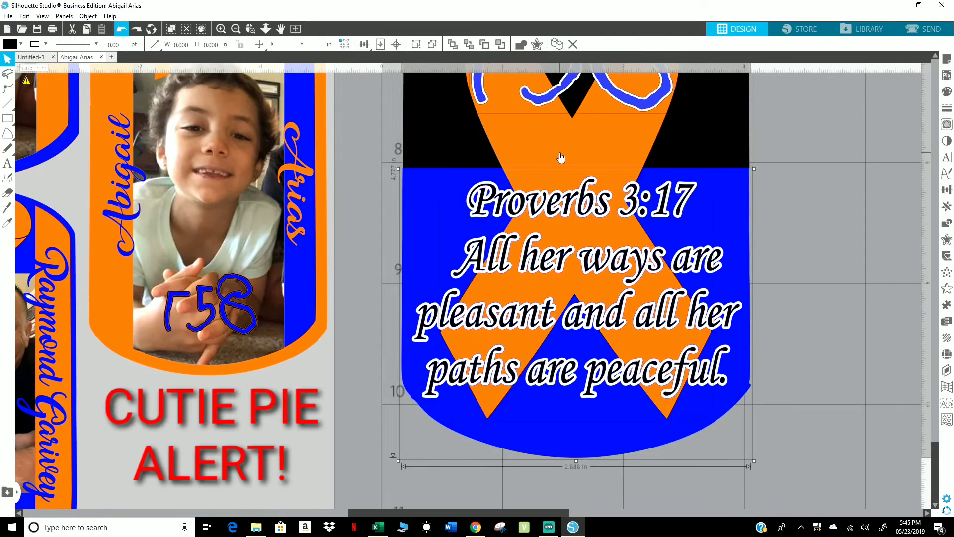
drag(555, 151, 844, 172)
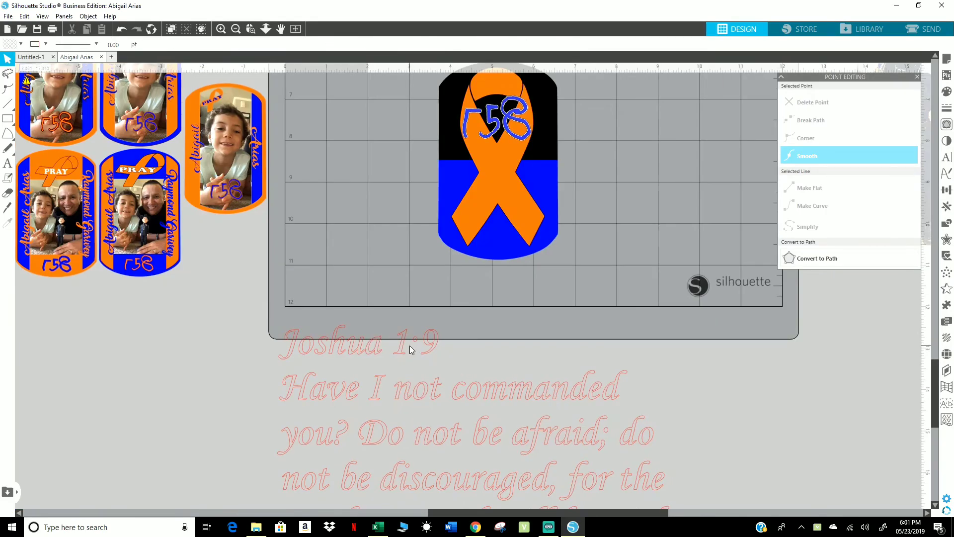
Step: Move the Joshua 1:9 verse up over the enlarged ribbon back and give it a black fill and white outline
click(407, 350)
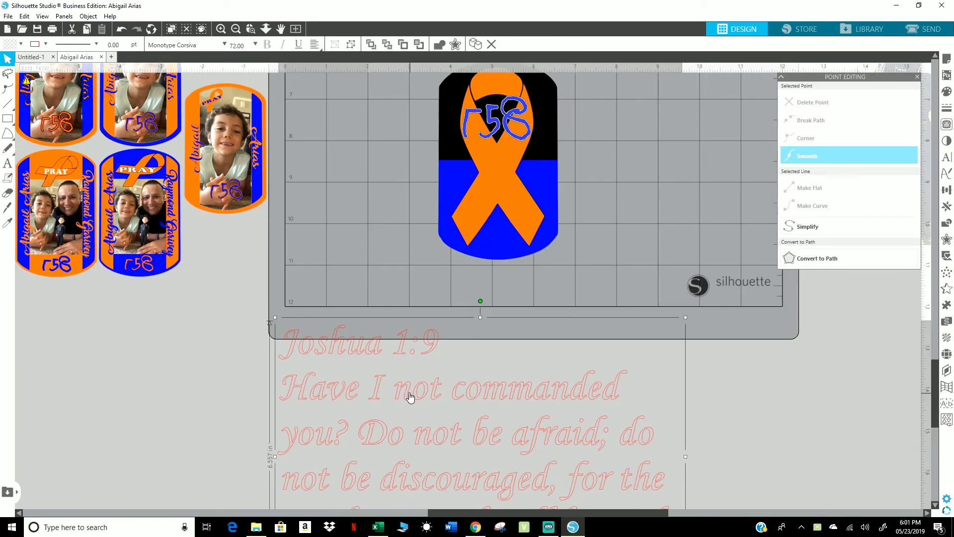
drag(407, 387, 432, 212)
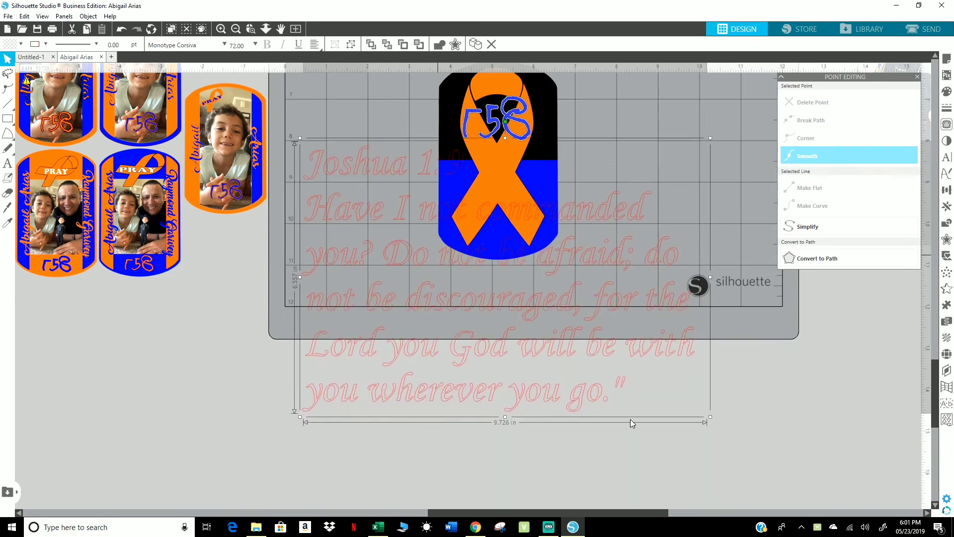
click(946, 92)
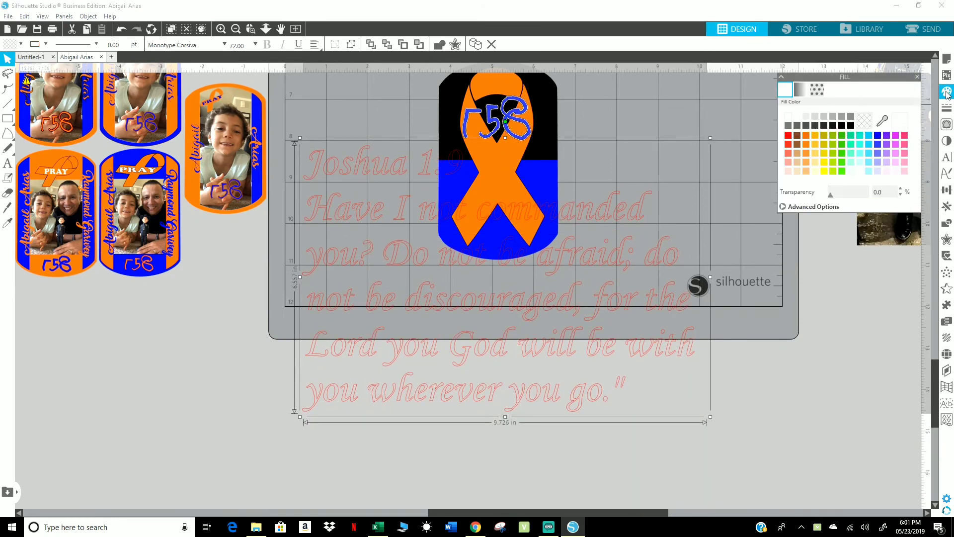
click(851, 126)
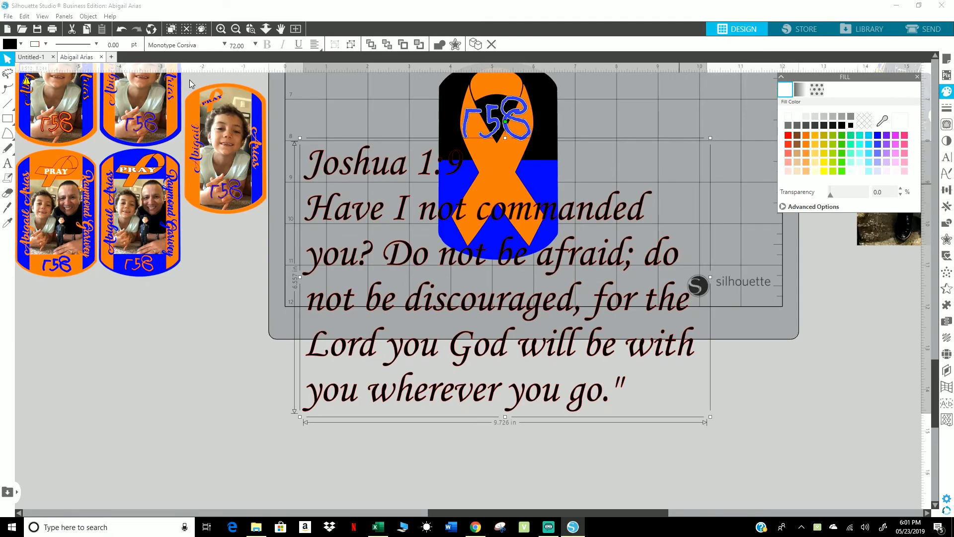
click(45, 44)
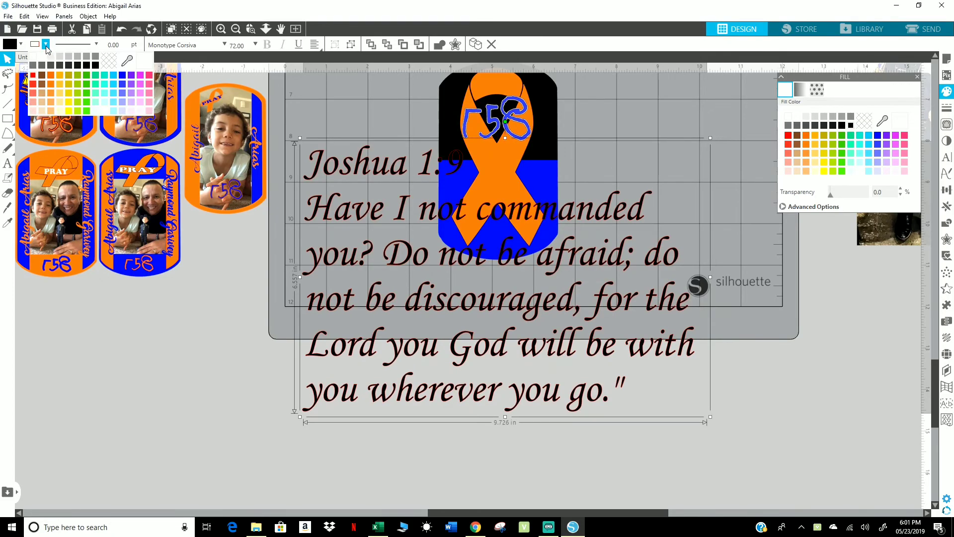
click(38, 58)
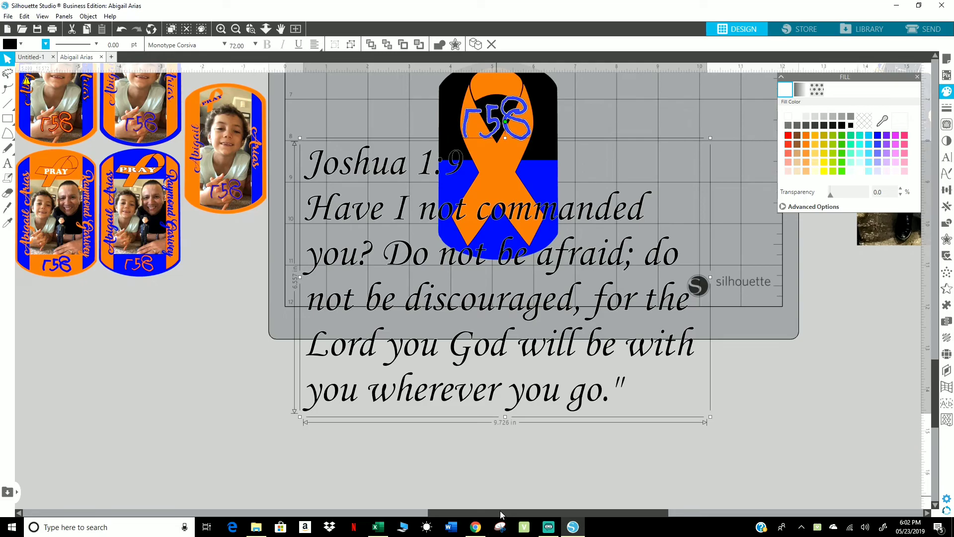
Step: Recolour the Joshua 1:9 verse with the white sampled from the outline of the 758 on the ribbon back
drag(500, 510, 211, 323)
scroll(199, 299, up, 3)
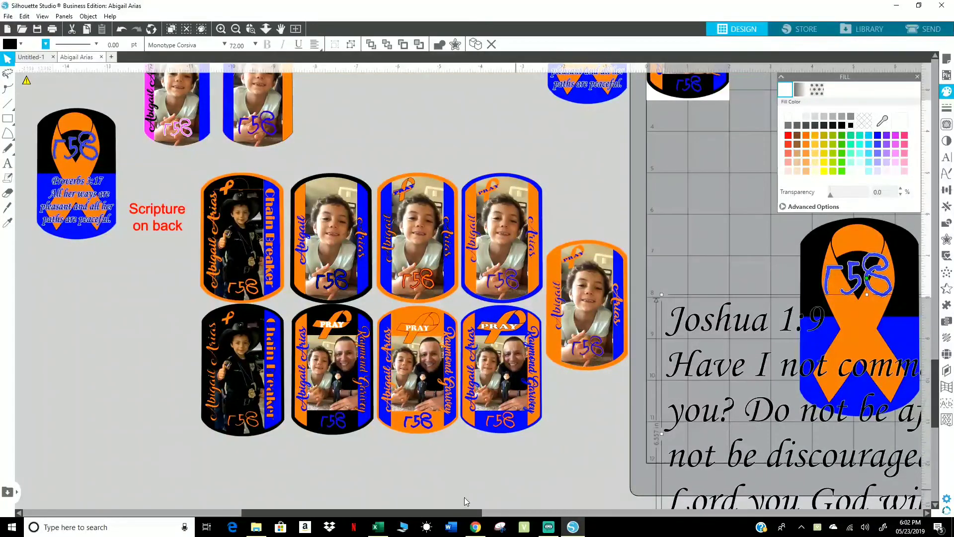
drag(437, 512, 550, 510)
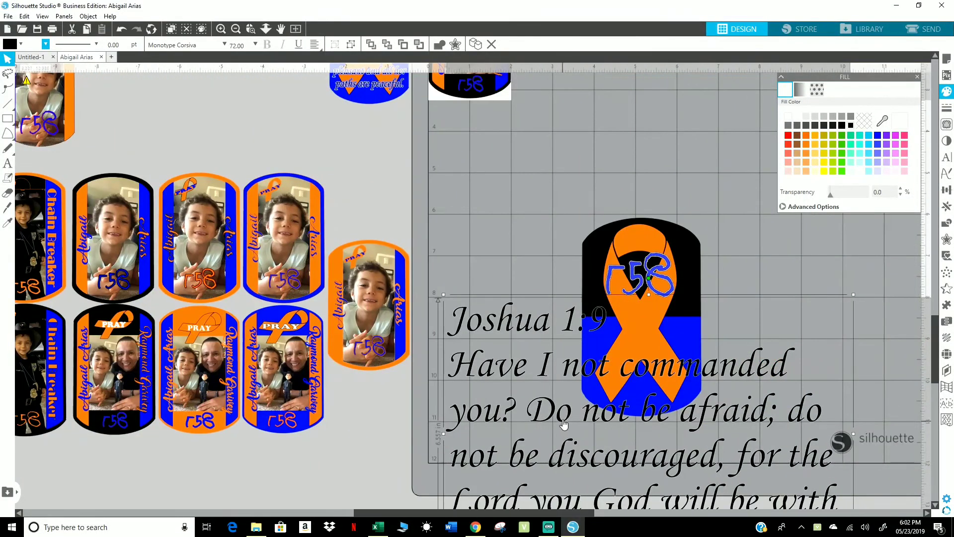
scroll(564, 423, down, 1)
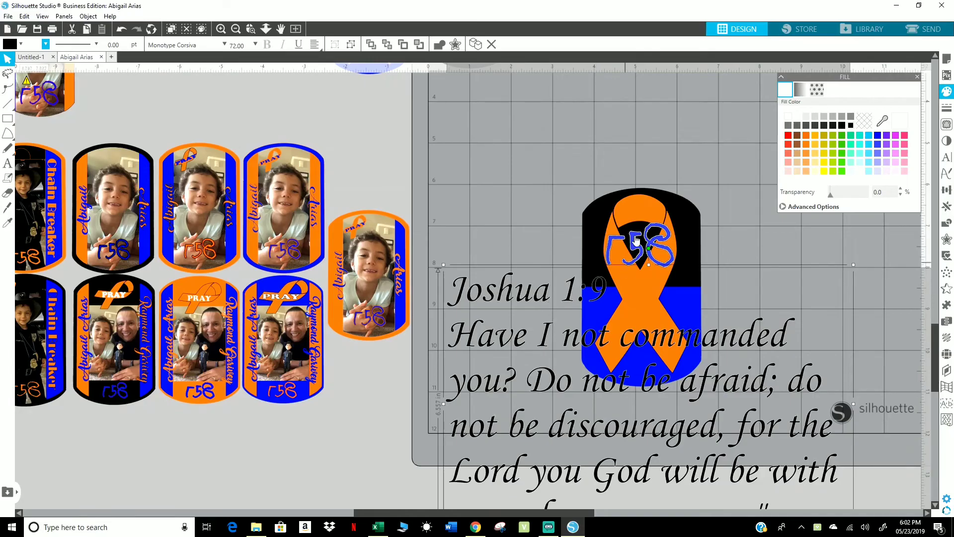
click(664, 217)
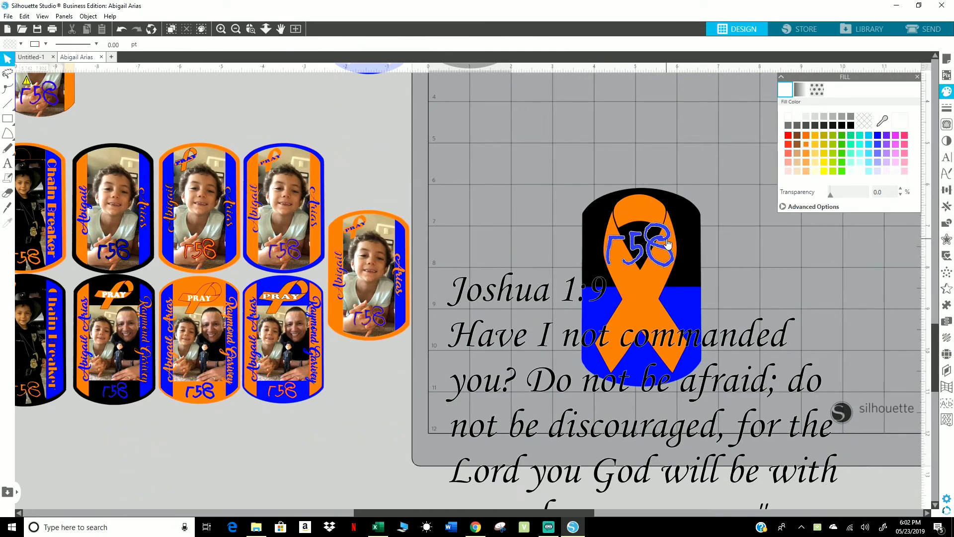
click(540, 305)
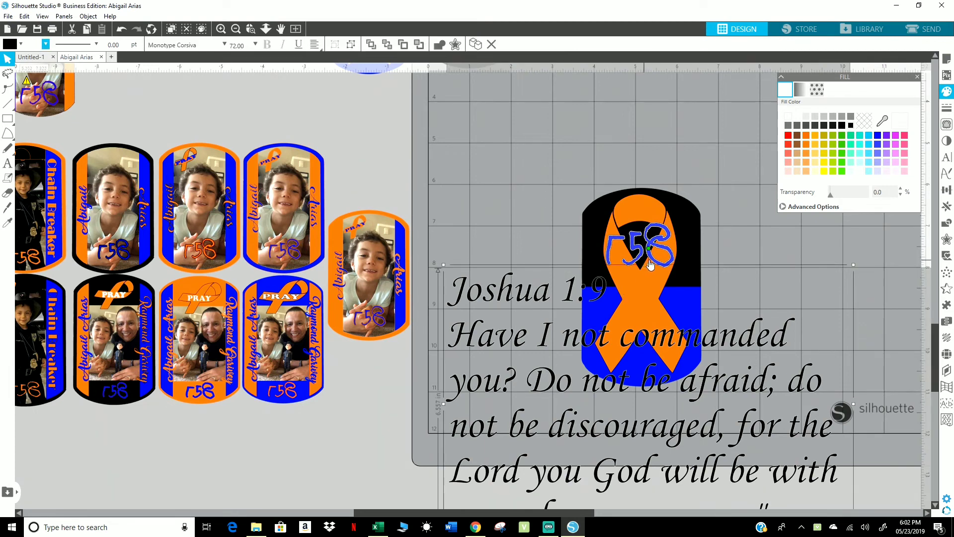
key(i)
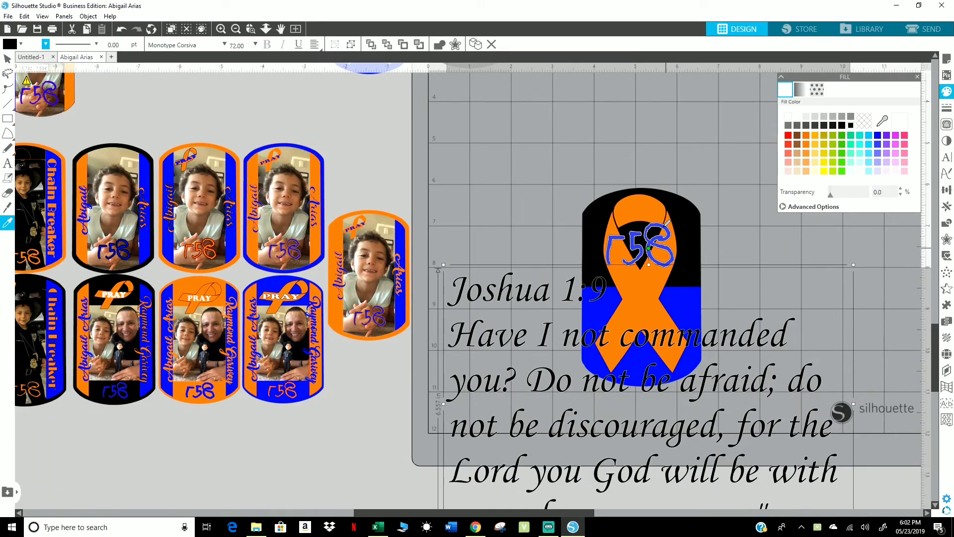
click(665, 227)
click(666, 232)
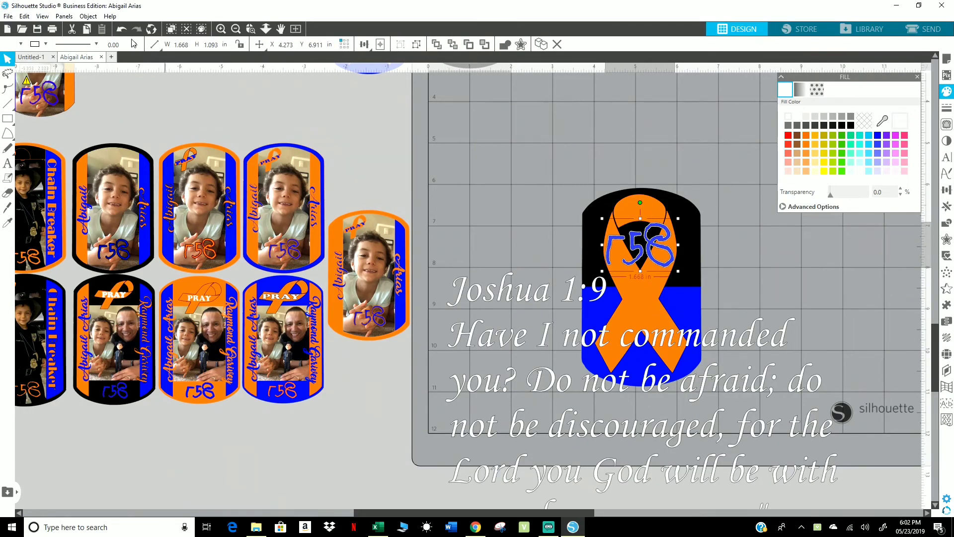
Step: Recolour the Joshua 1:9 verse with the blue sampled from the lower half of the ribbon back
click(121, 29)
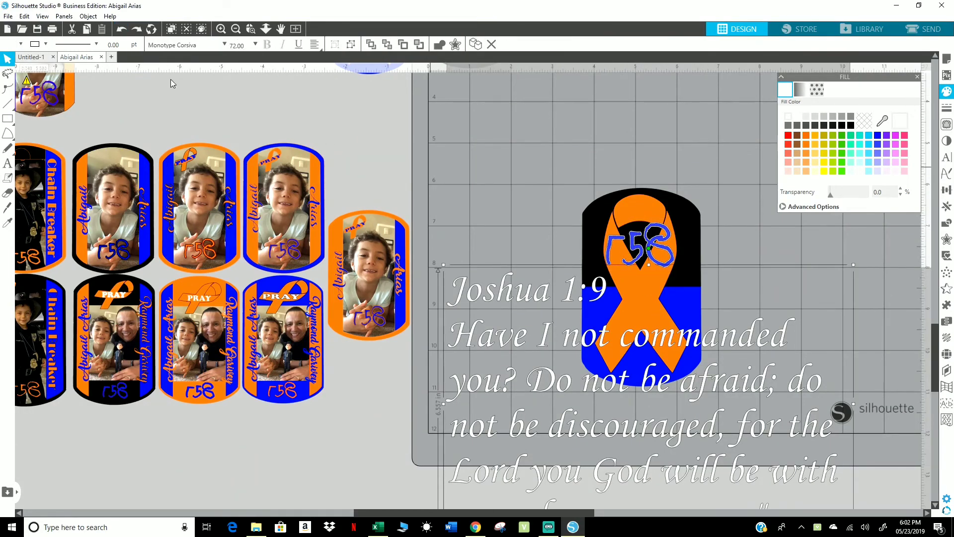
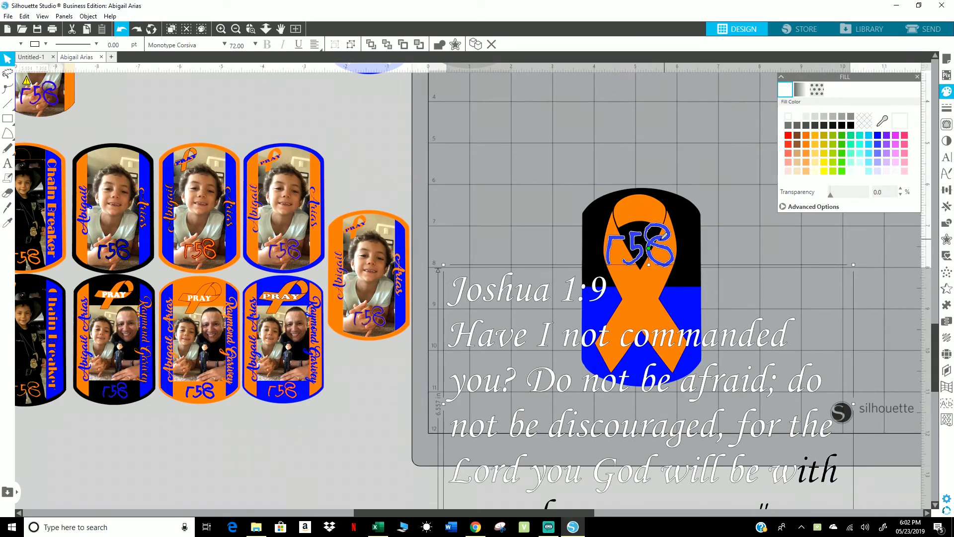
click(661, 242)
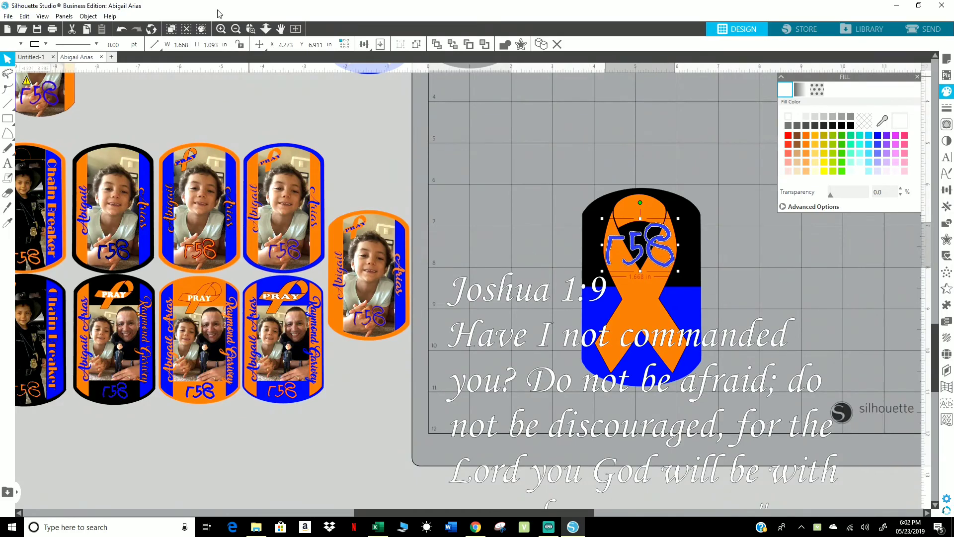
scroll(606, 273, up, 2)
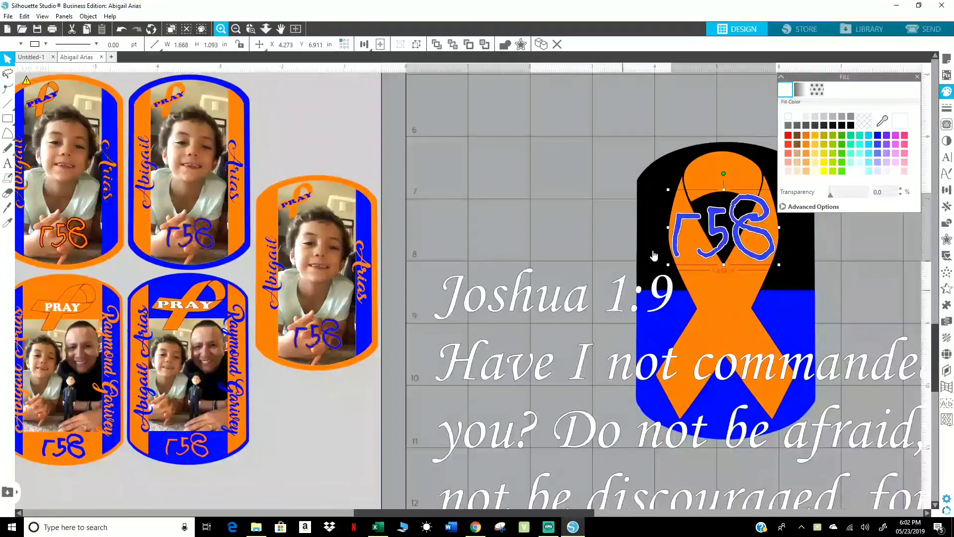
click(541, 303)
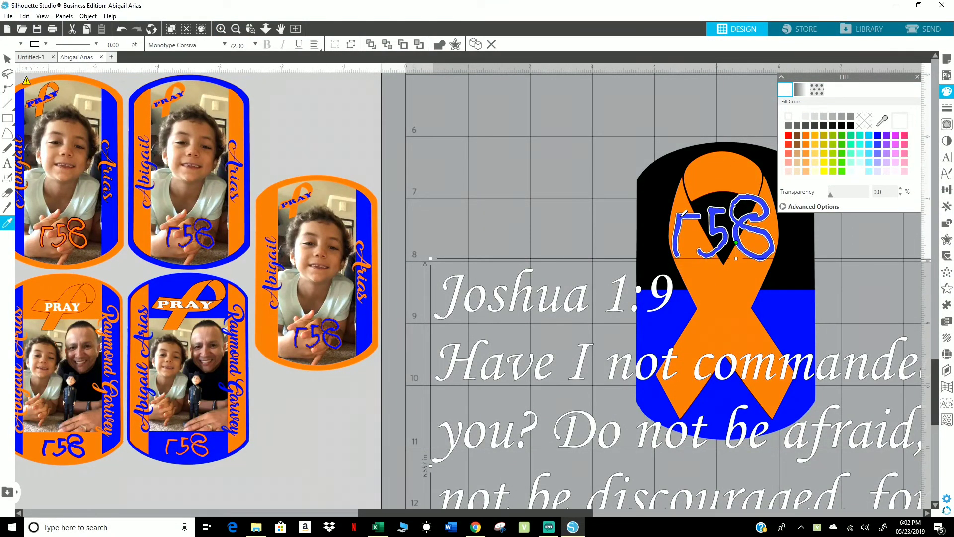
key(Escape)
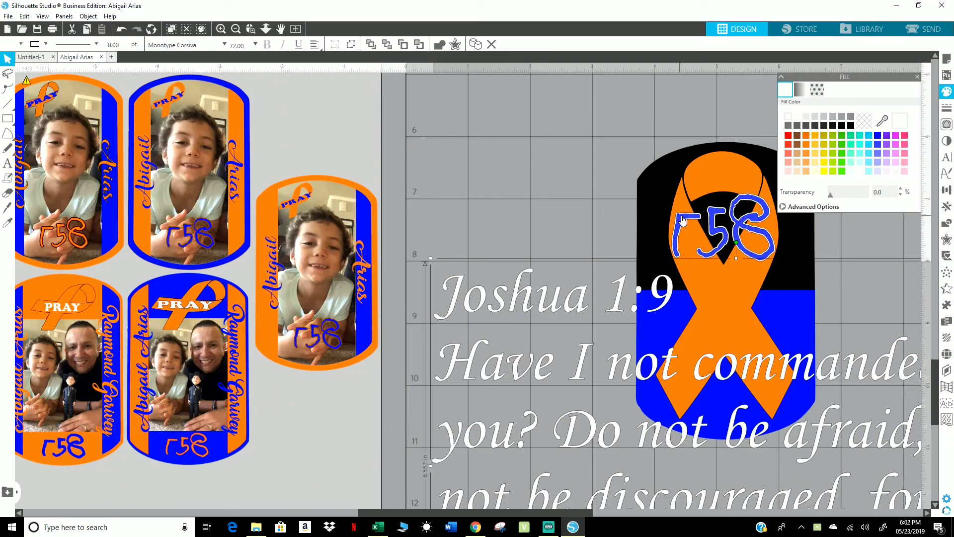
key(i)
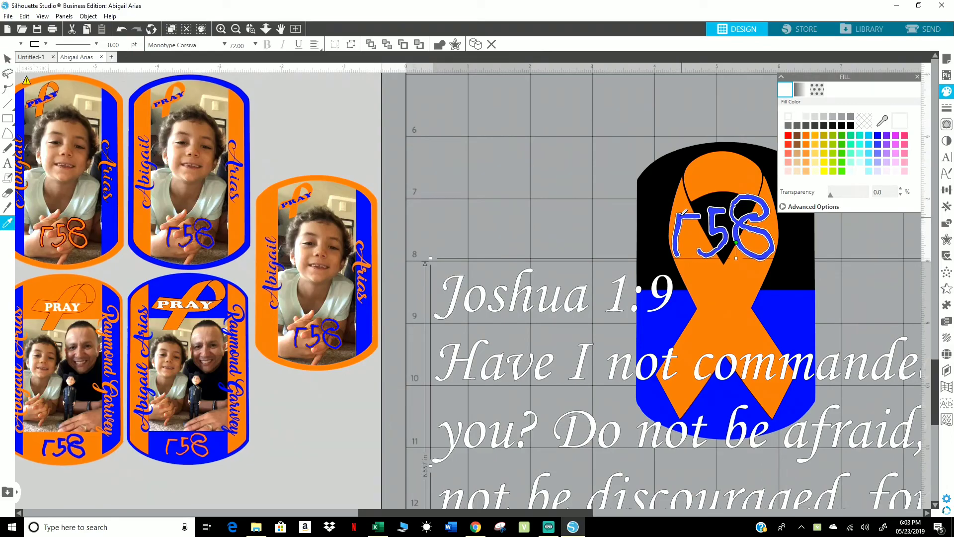
key(Escape)
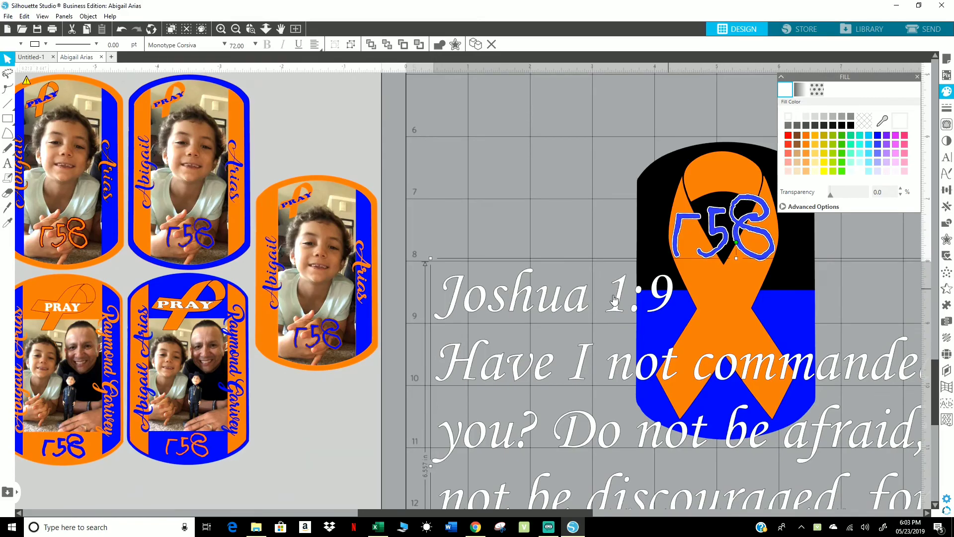
key(i)
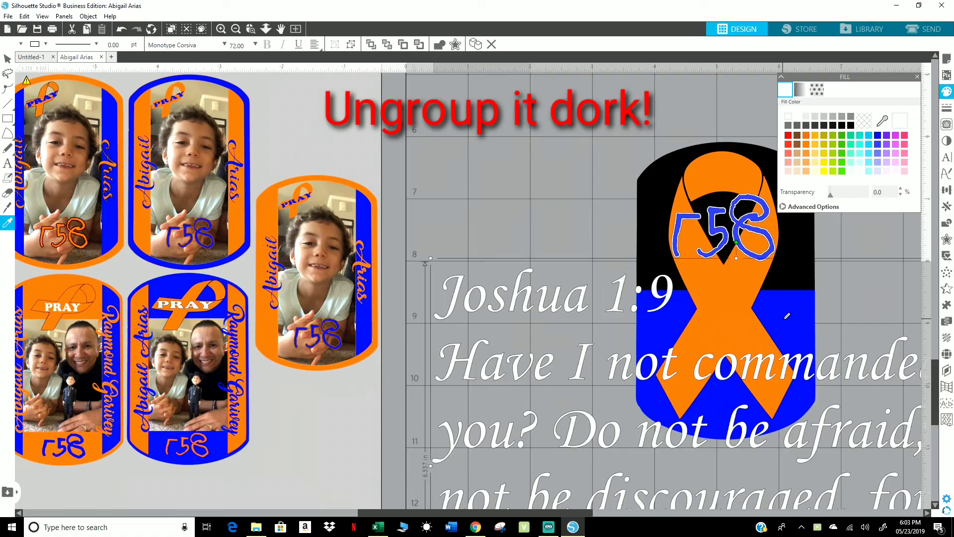
click(786, 317)
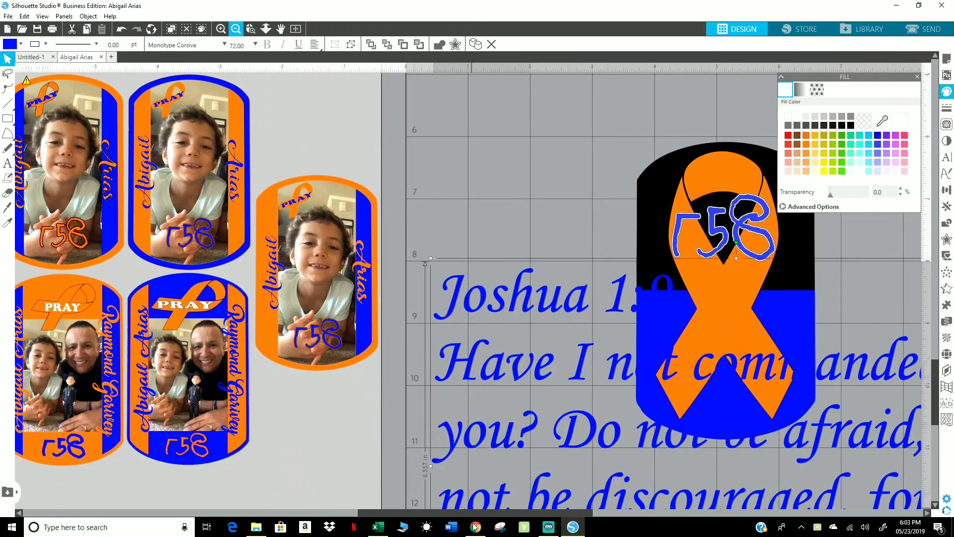
Step: Add a 0.033 in rounded offset around the Joshua 1:9 verse and fill the offset white
scroll(379, 507, left, 5)
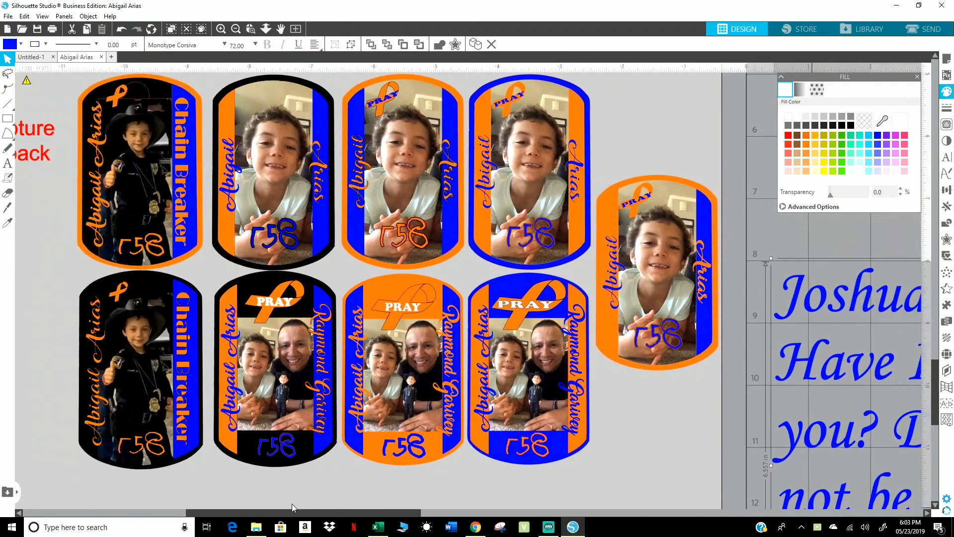
scroll(246, 501, left, 5)
scroll(269, 502, right, 3)
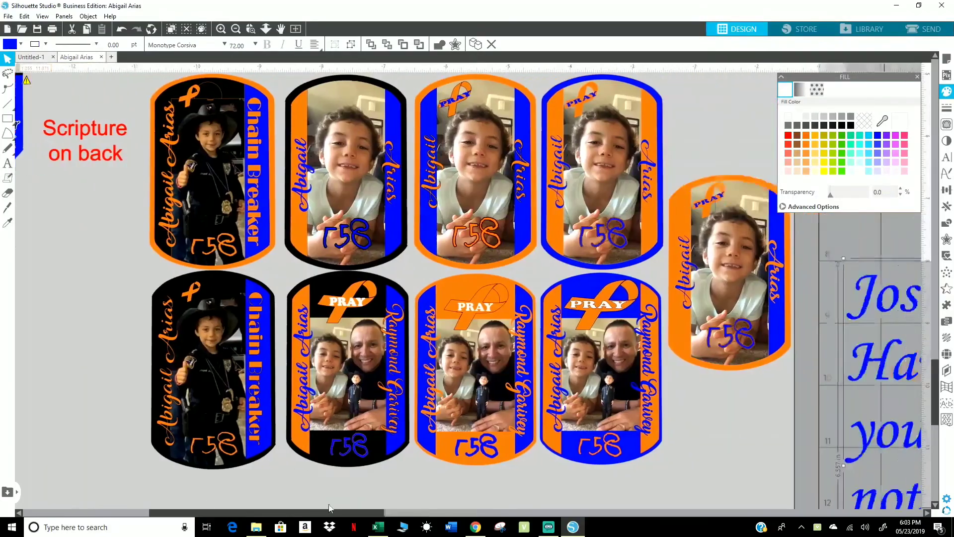
scroll(329, 507, right, 8)
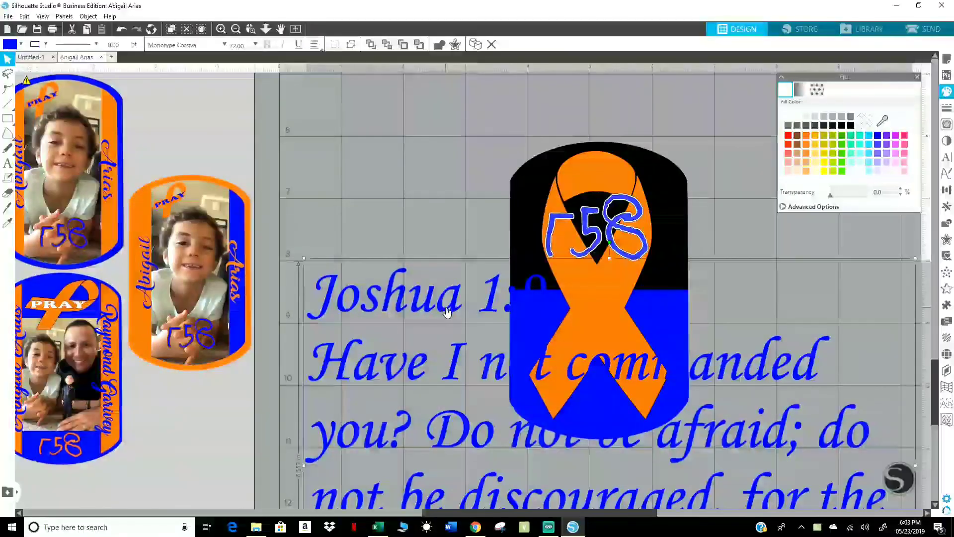
scroll(523, 379, down, 3)
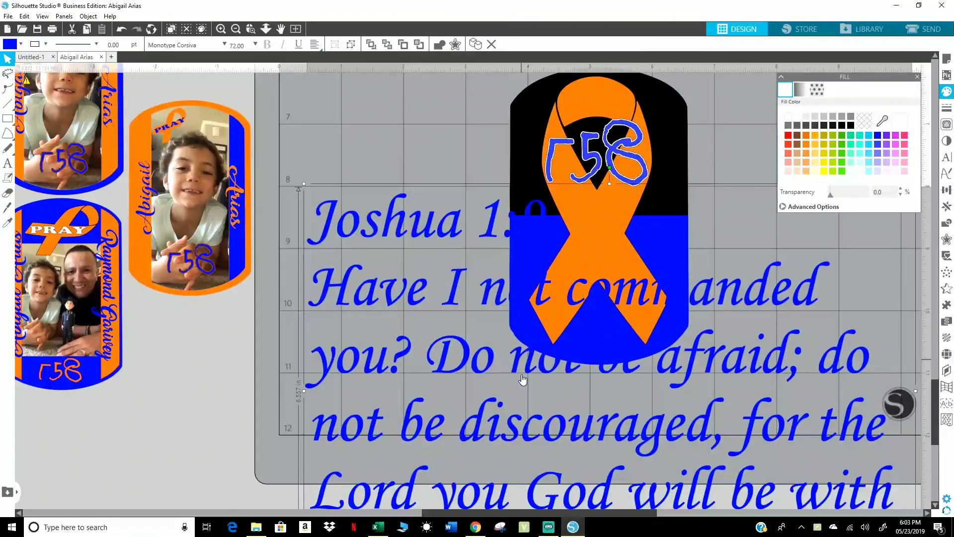
click(946, 240)
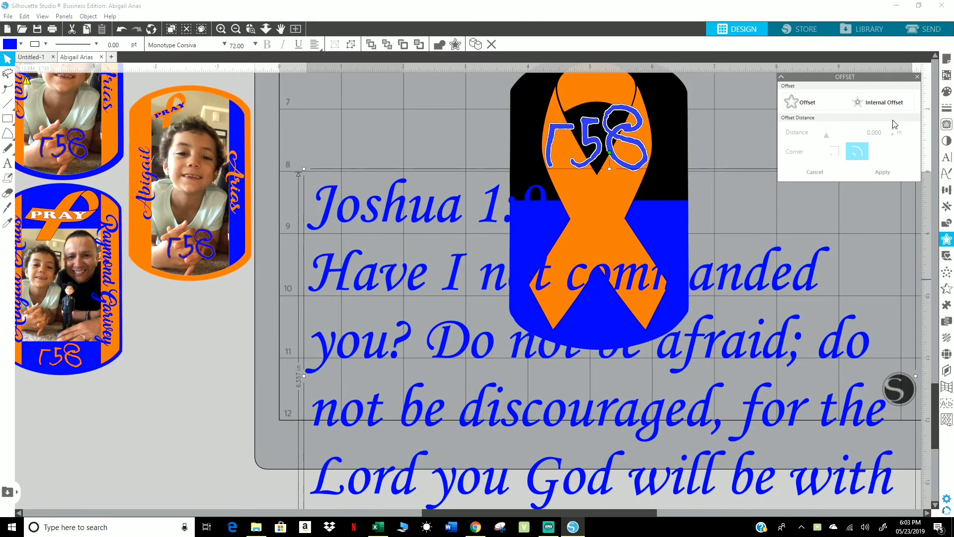
click(808, 108)
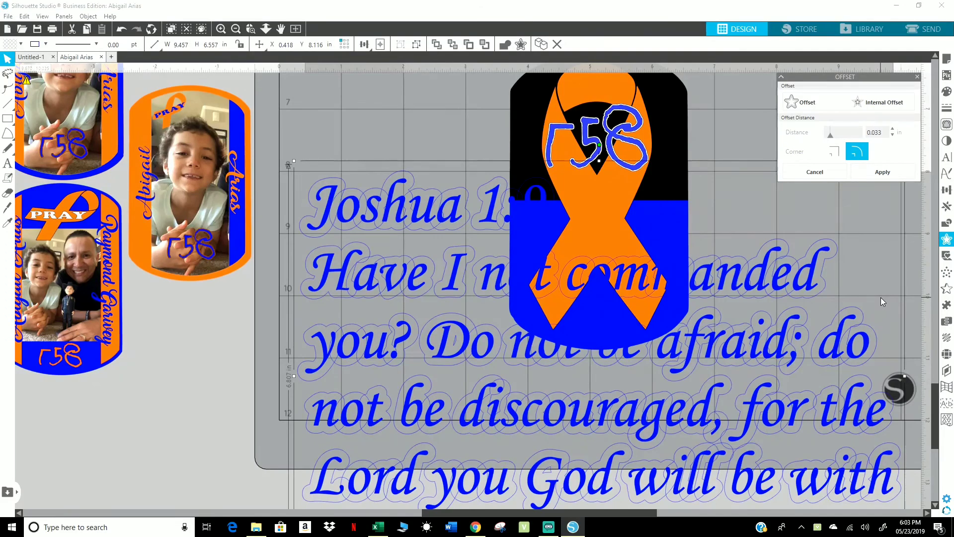
click(877, 174)
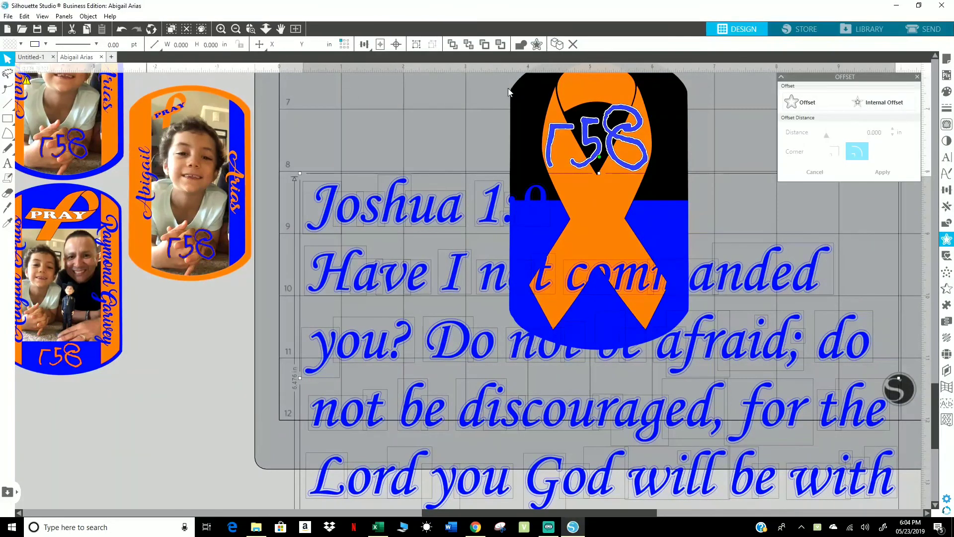
click(945, 93)
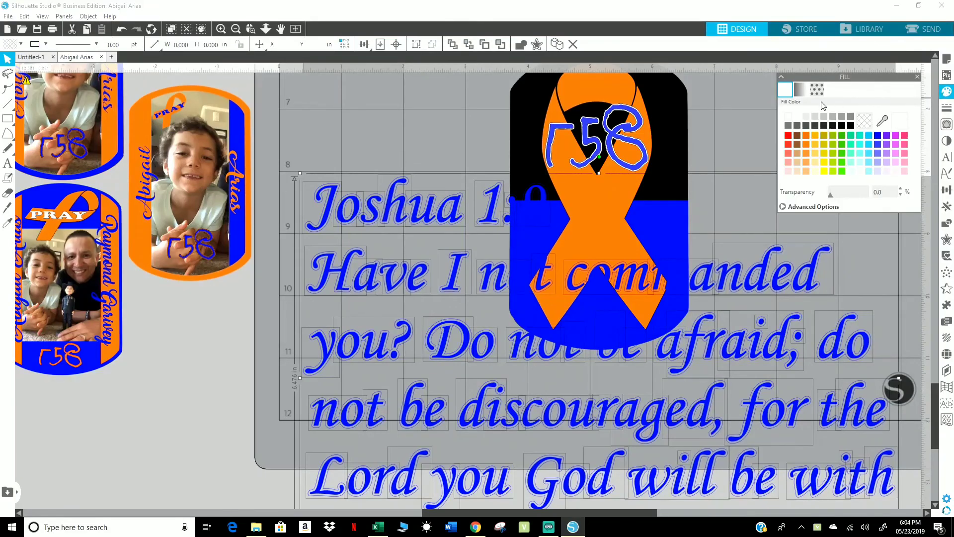
click(787, 121)
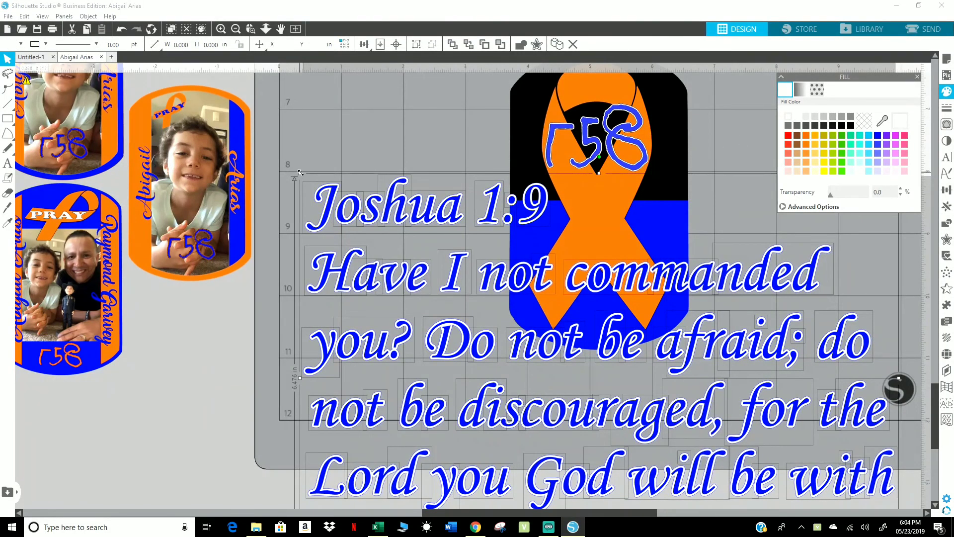
Step: Undo the resizing of the white offset alone and group the offset with the blue Joshua 1:9 verse
drag(300, 172, 450, 370)
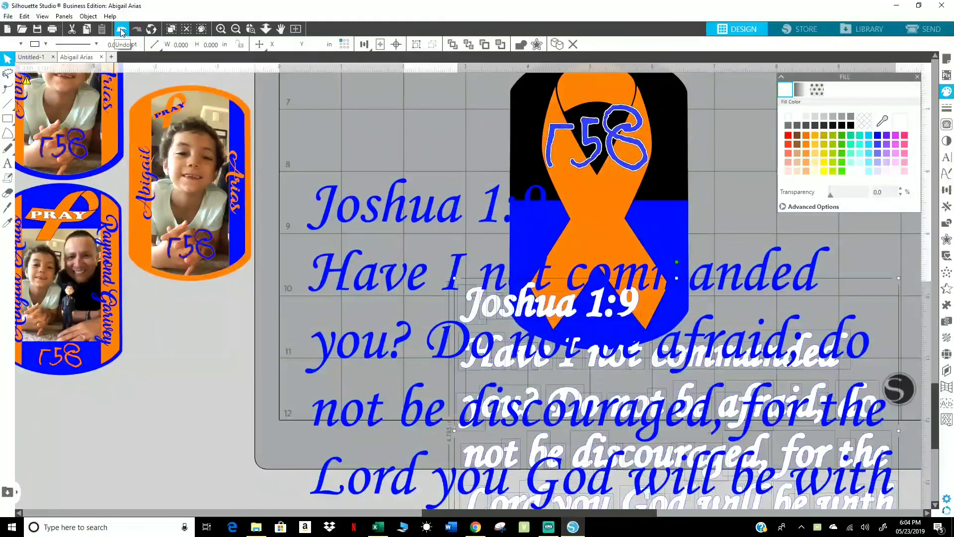
click(121, 31)
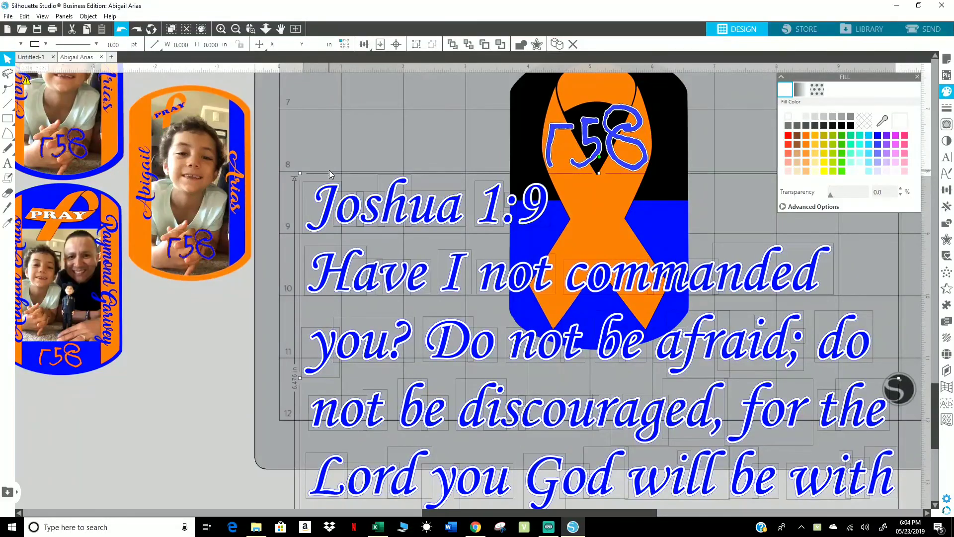
click(332, 200)
right_click(333, 199)
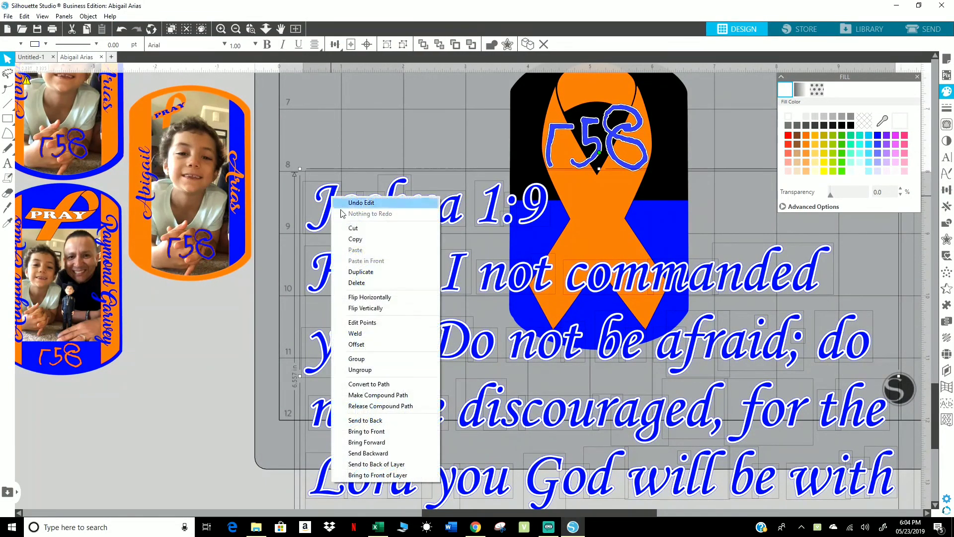
click(356, 358)
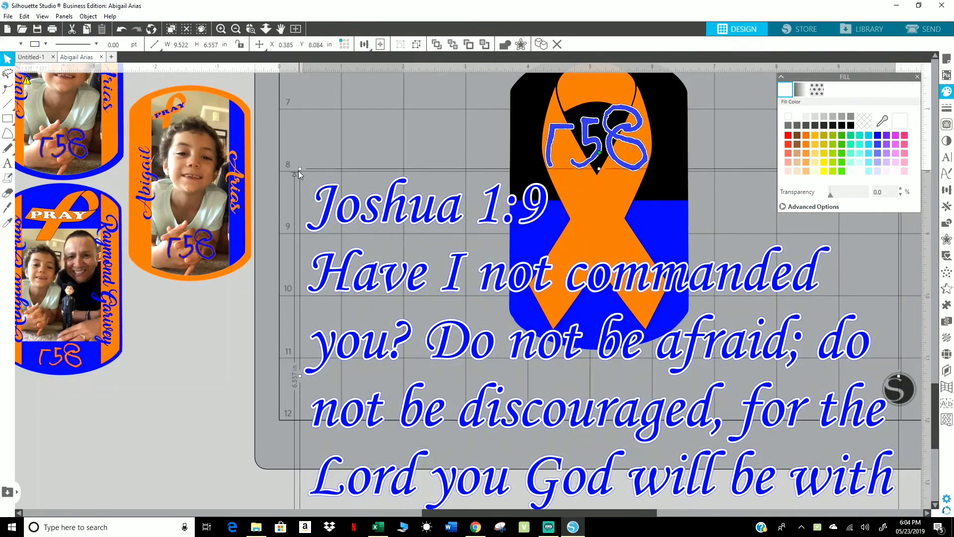
Step: Shrink the grouped Joshua 1:9 verse to fit within the ribbon back and place it beneath the 758
drag(447, 328, 569, 401)
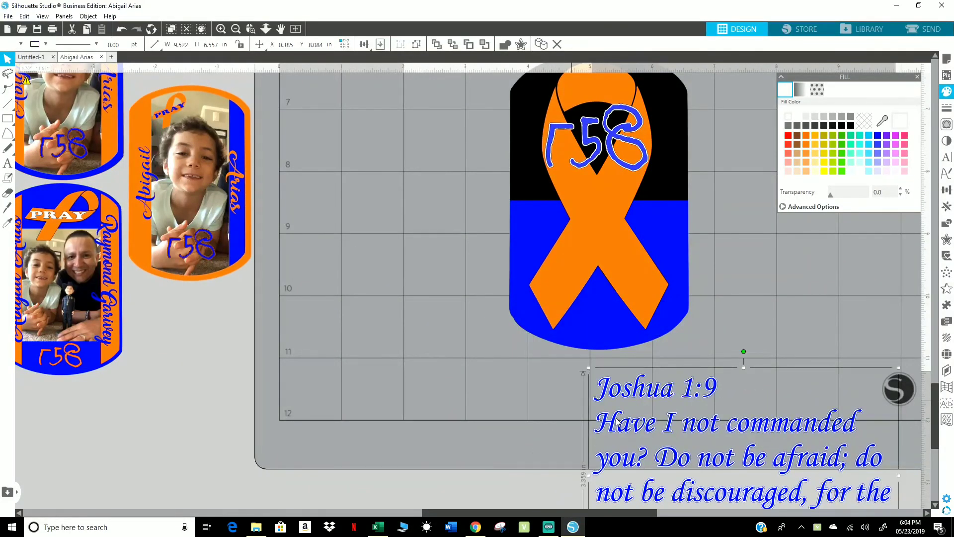
drag(704, 411, 540, 298)
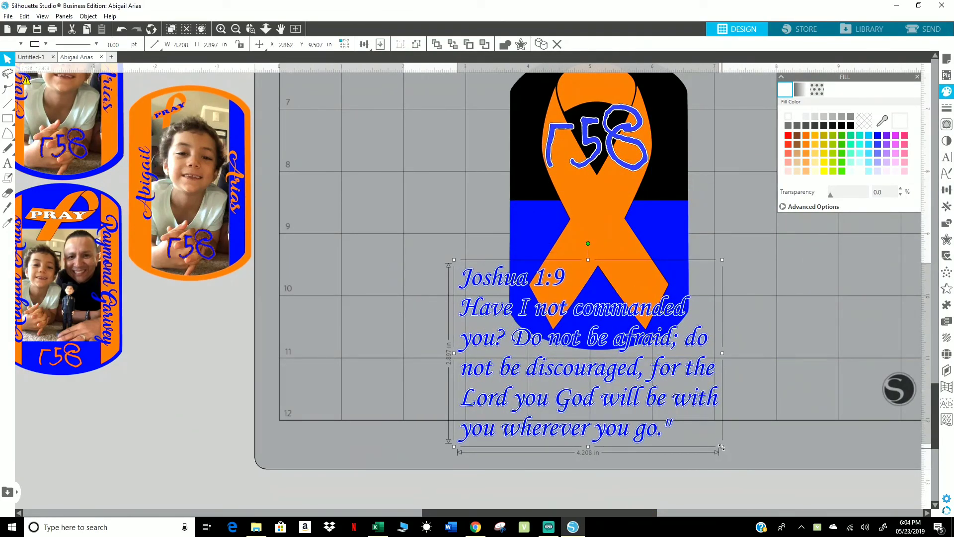
drag(665, 429, 624, 217)
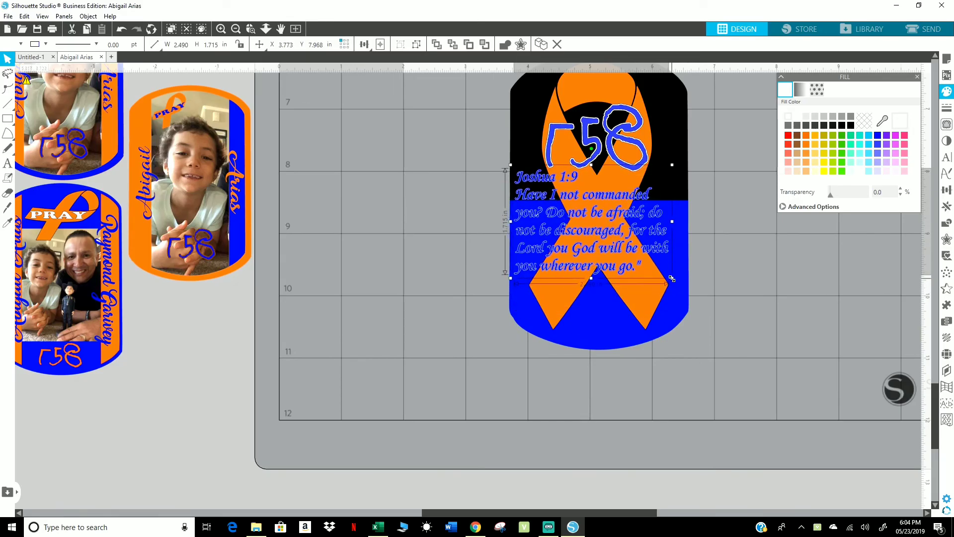
drag(671, 279, 681, 304)
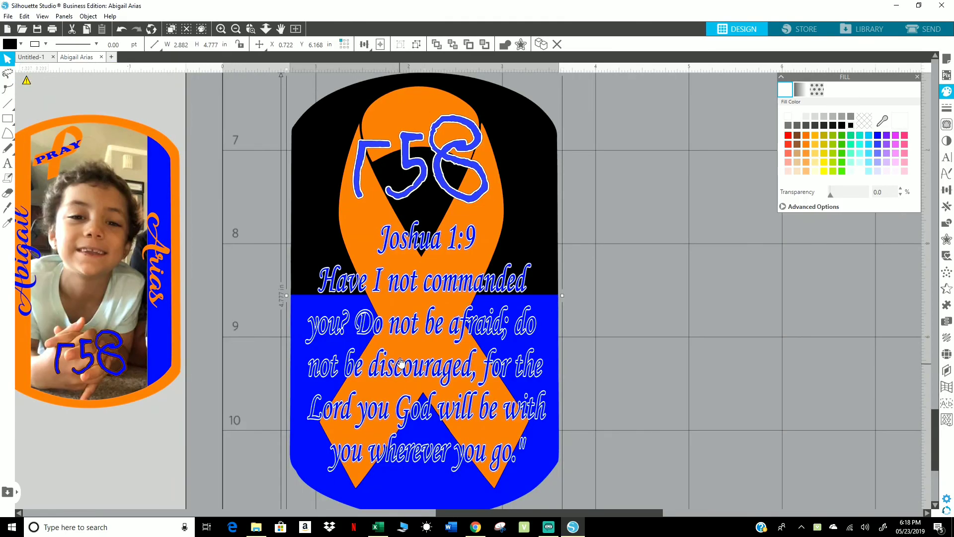
Step: Move the ribbon back carrying the Joshua 1:9 verse higher up on the mat
drag(401, 361, 406, 175)
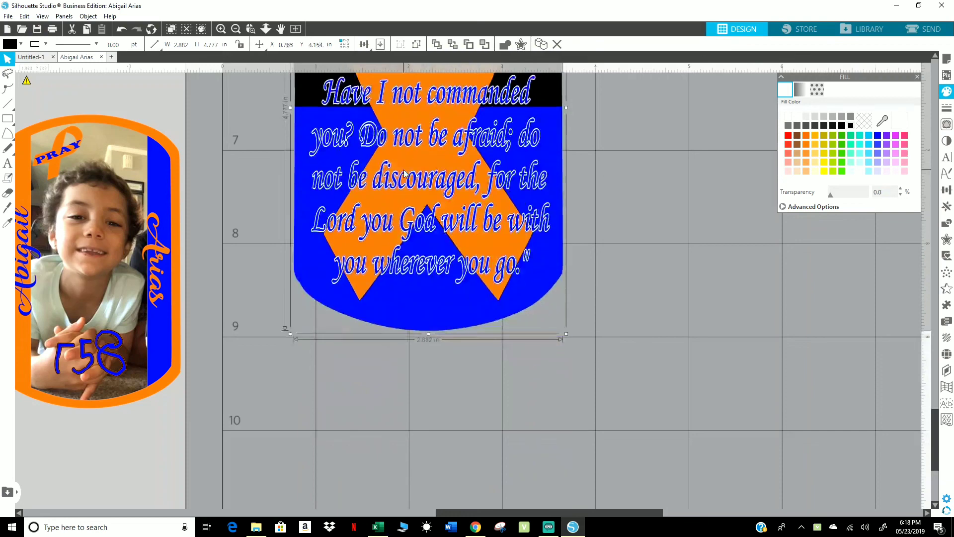
click(232, 29)
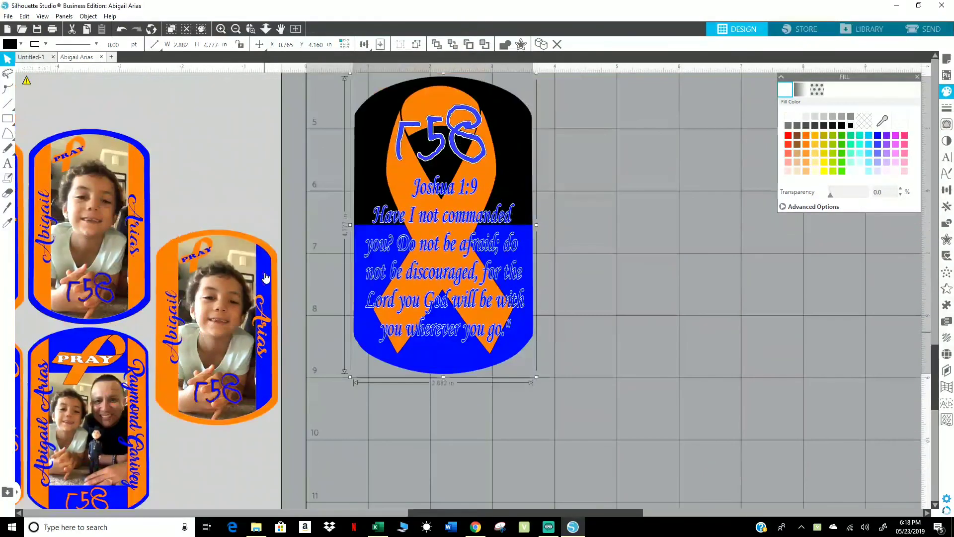
scroll(308, 300, up, 3)
scroll(443, 347, up, 2)
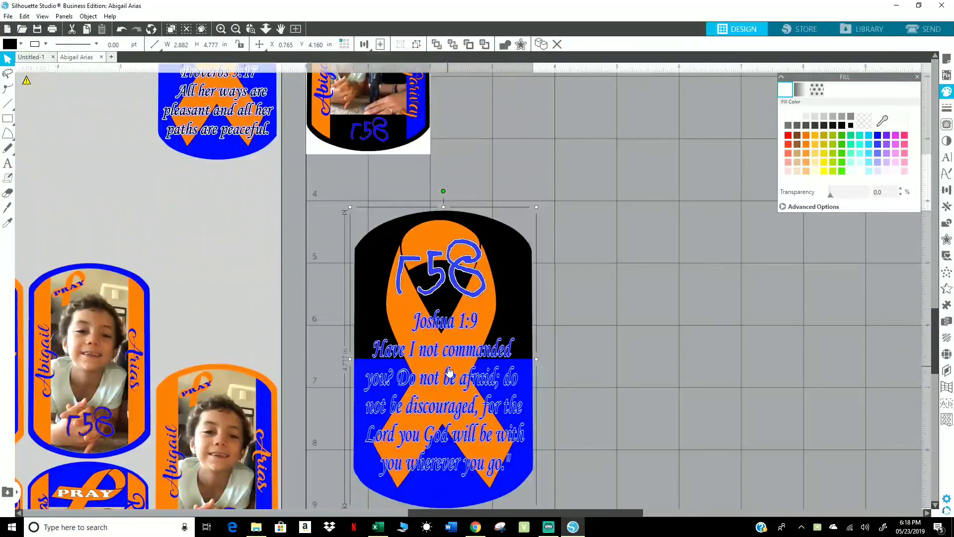
drag(448, 371, 449, 357)
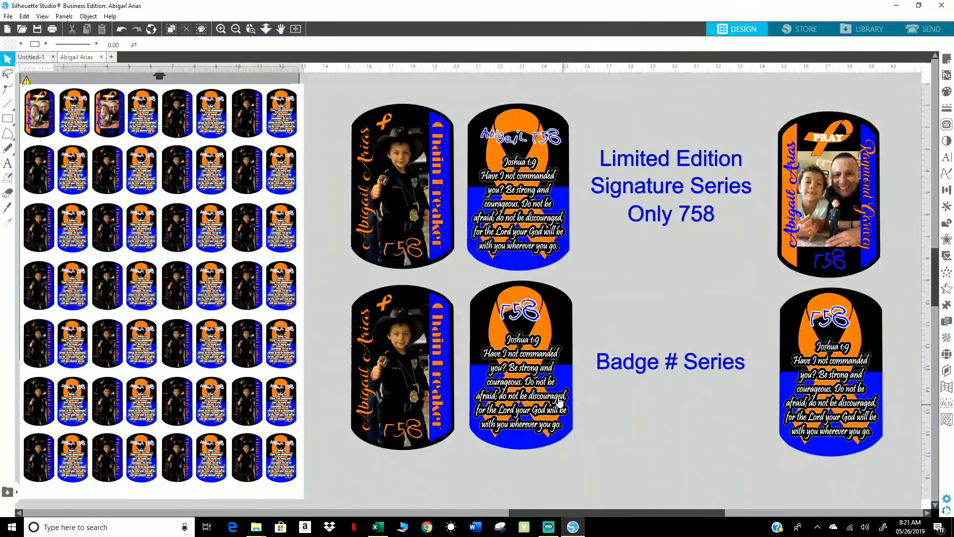
Step: Delete the lower six rows of dog tags from the sheet, keeping only the first row
drag(572, 514, 538, 508)
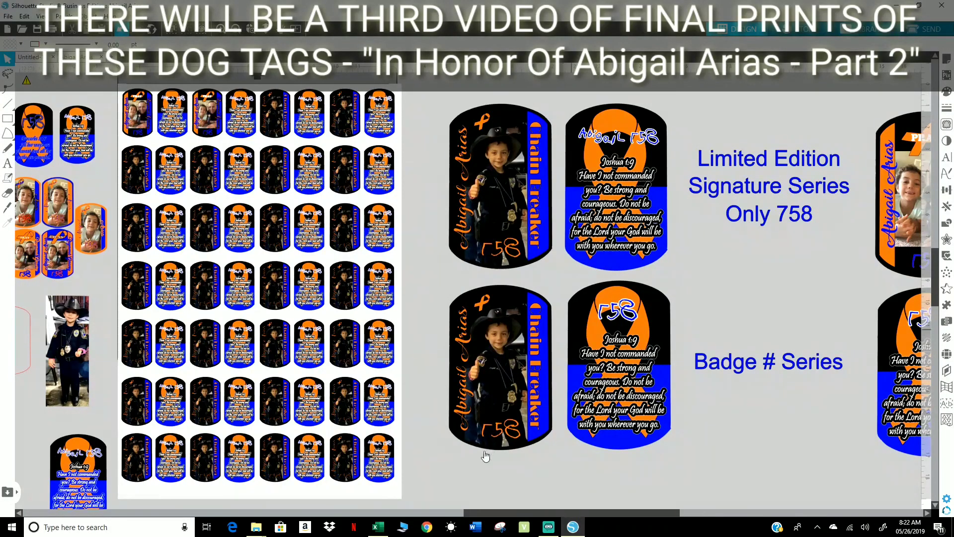
drag(525, 513, 525, 514)
scroll(526, 517, right, 3)
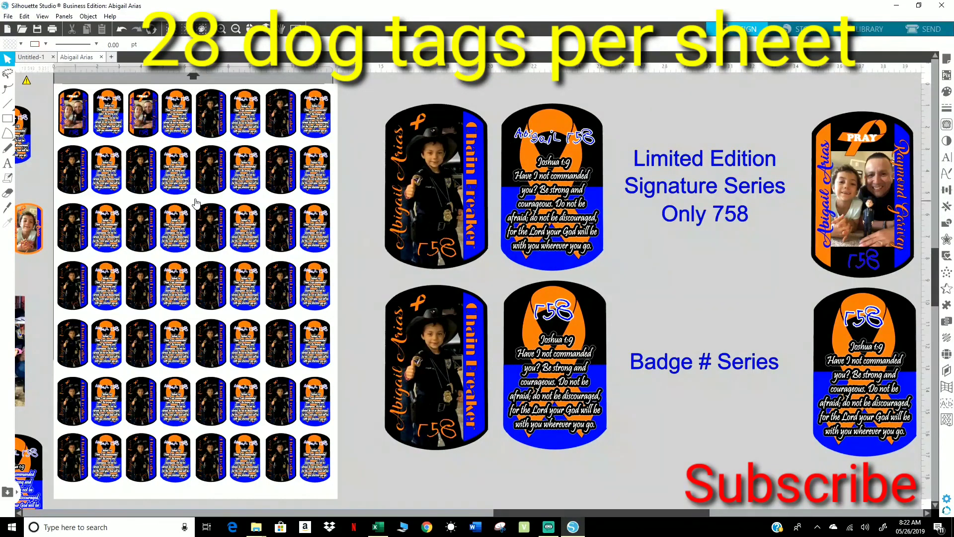
drag(51, 144, 341, 493)
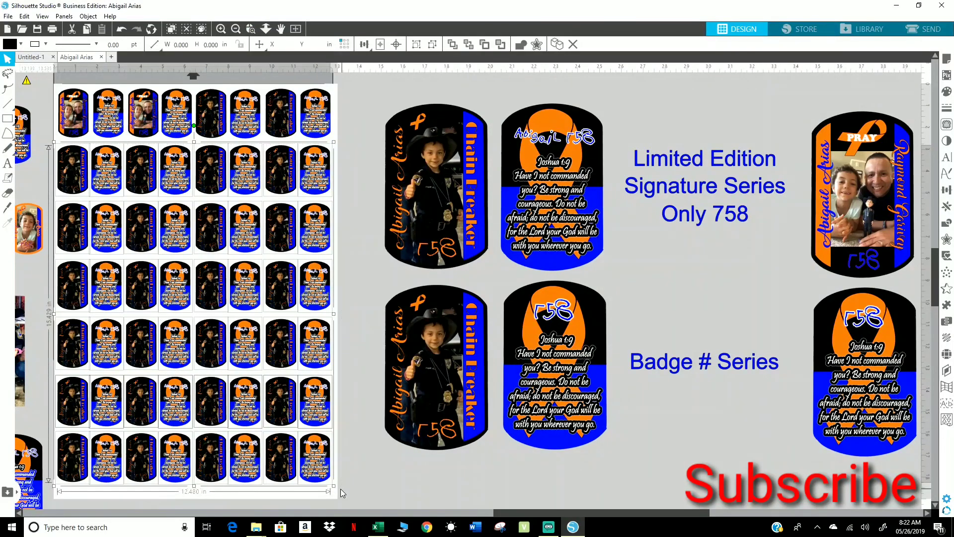
key(Delete)
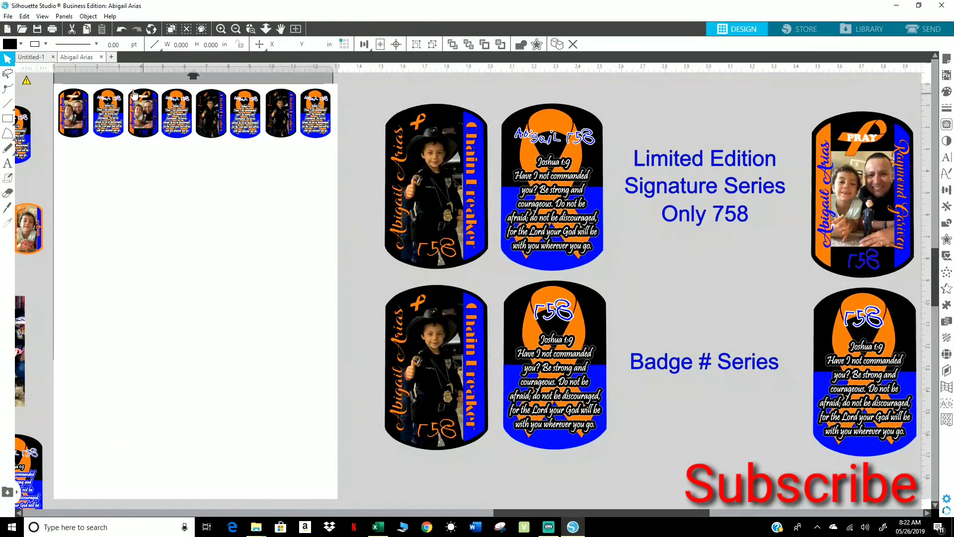
drag(127, 83, 180, 121)
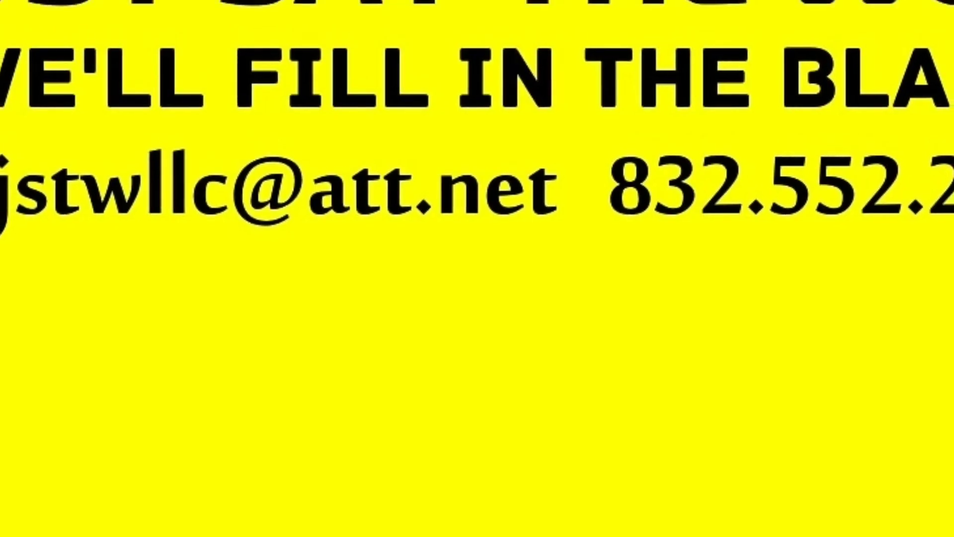